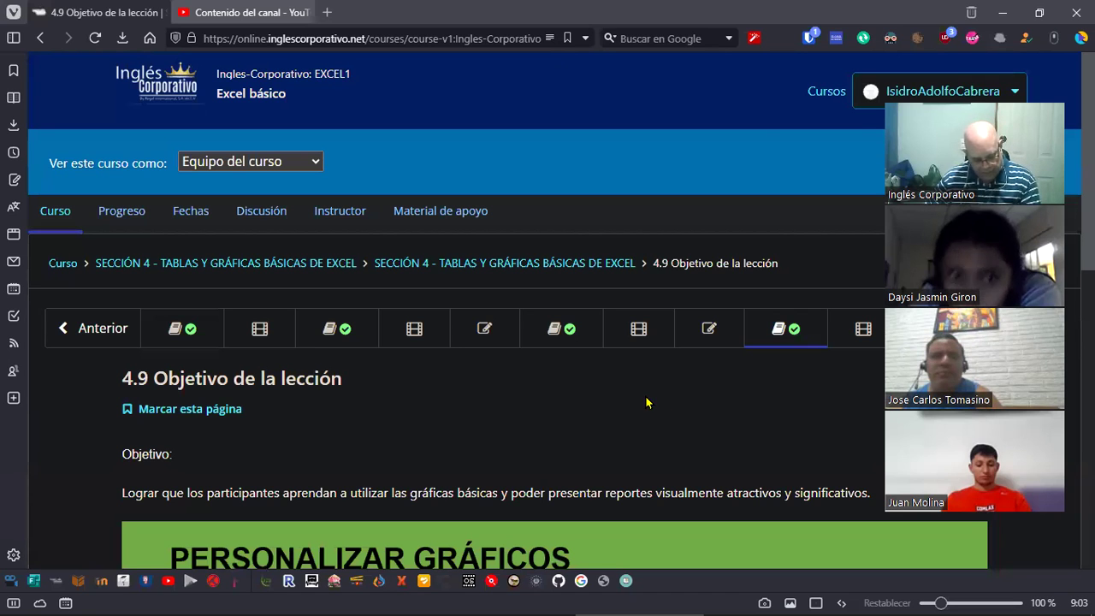
# Switch from the course page to the Datos para Gráficos.xlsx workbook in Excel
pyautogui.hotkey('alt', 'Tab')
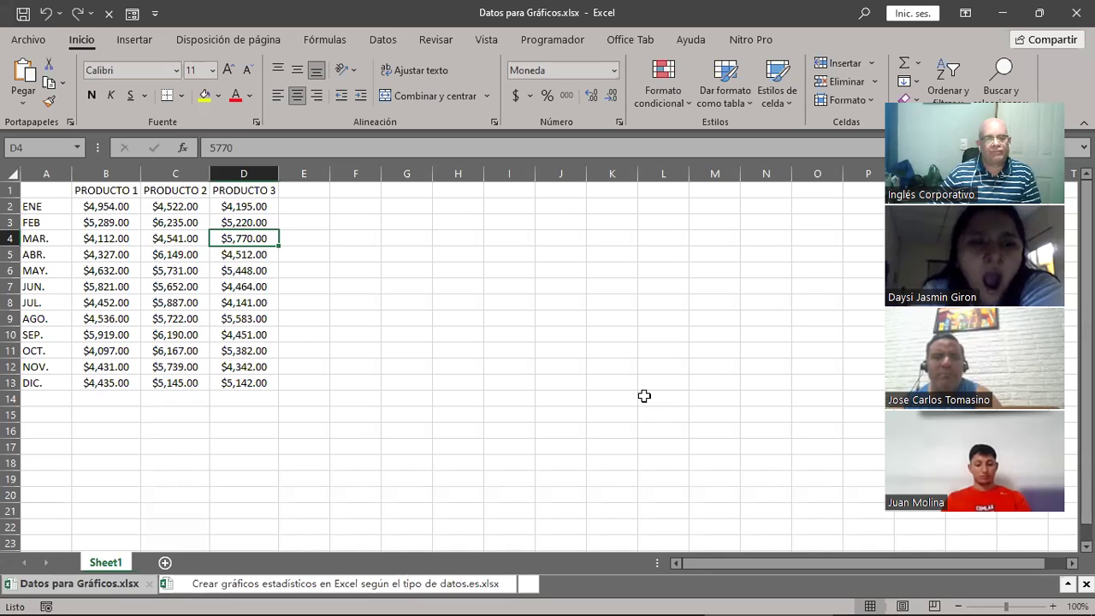
pyautogui.click(1054, 599)
pyautogui.click(1055, 599)
pyautogui.click(1055, 599)
pyautogui.click(1055, 599)
pyautogui.click(1054, 599)
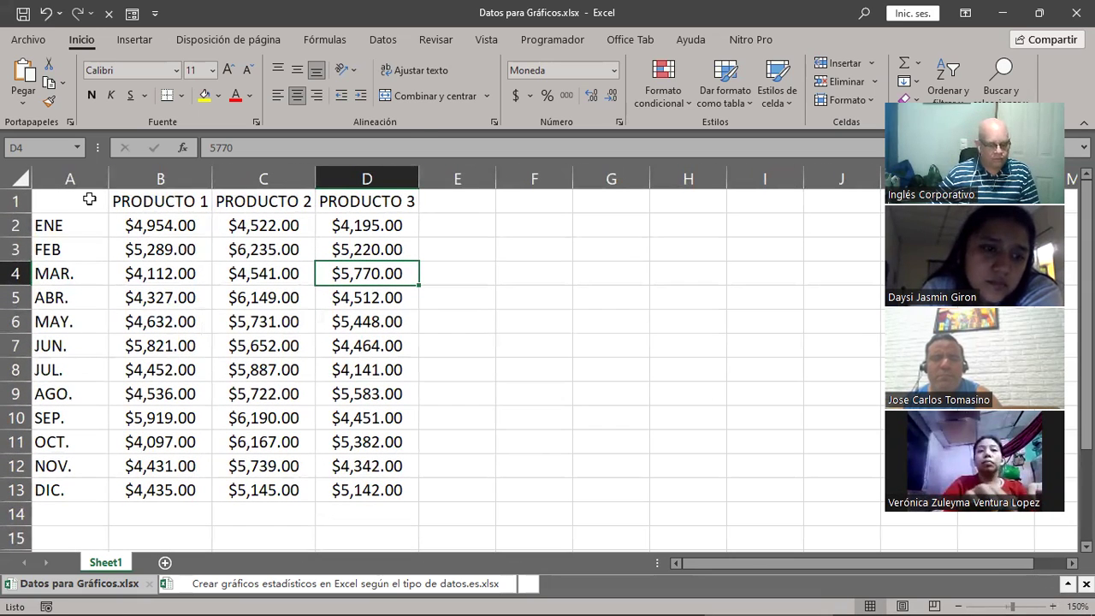
pyautogui.moveTo(88, 200); pyautogui.dragTo(338, 495)
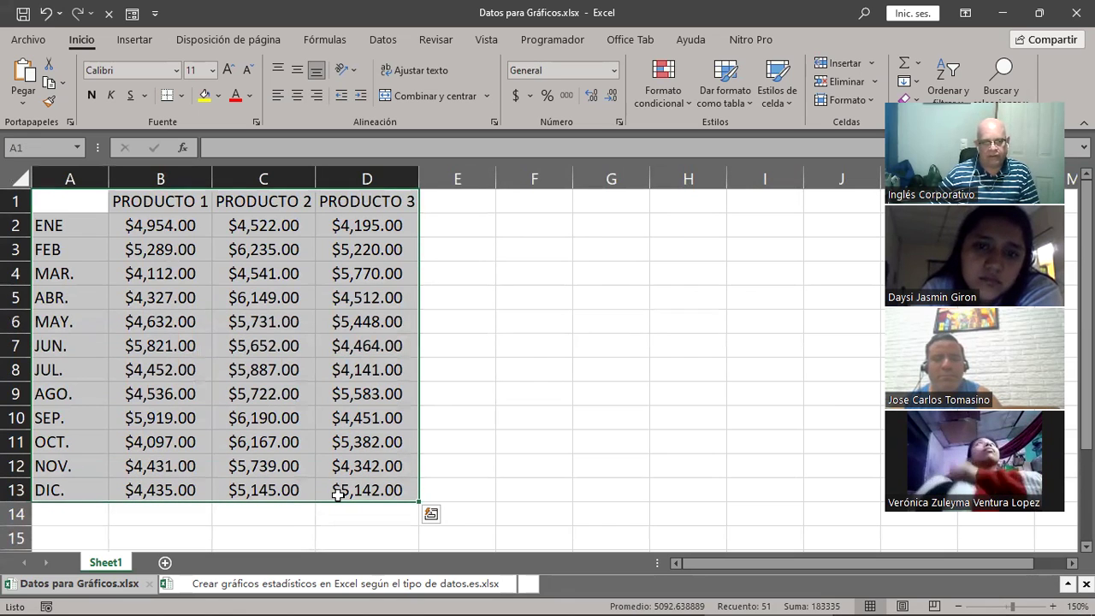
pyautogui.moveTo(161, 206); pyautogui.dragTo(363, 204)
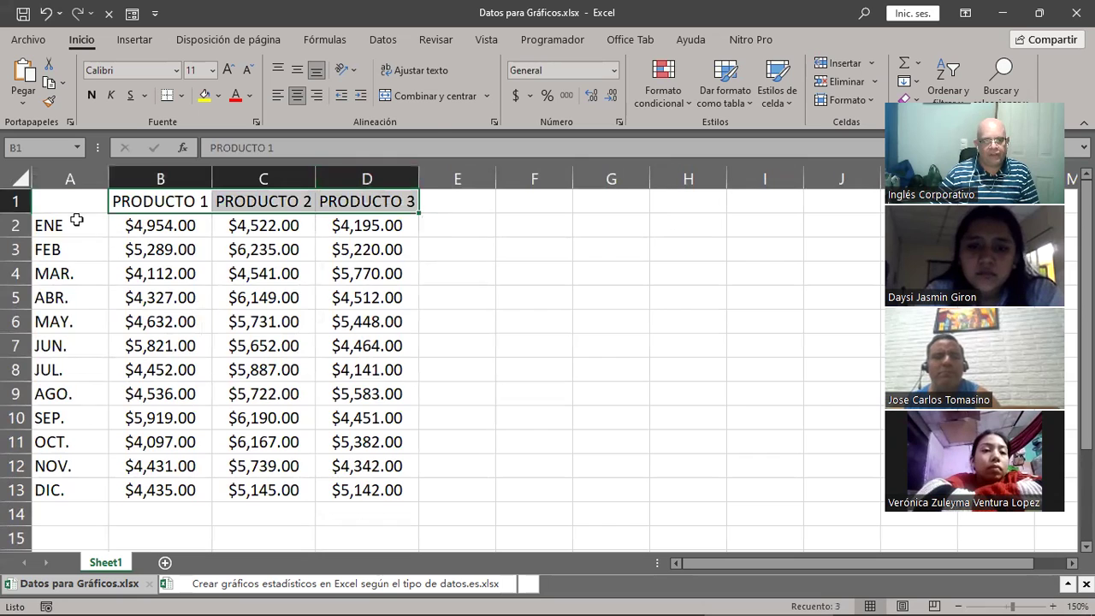
pyautogui.moveTo(78, 223); pyautogui.dragTo(84, 495)
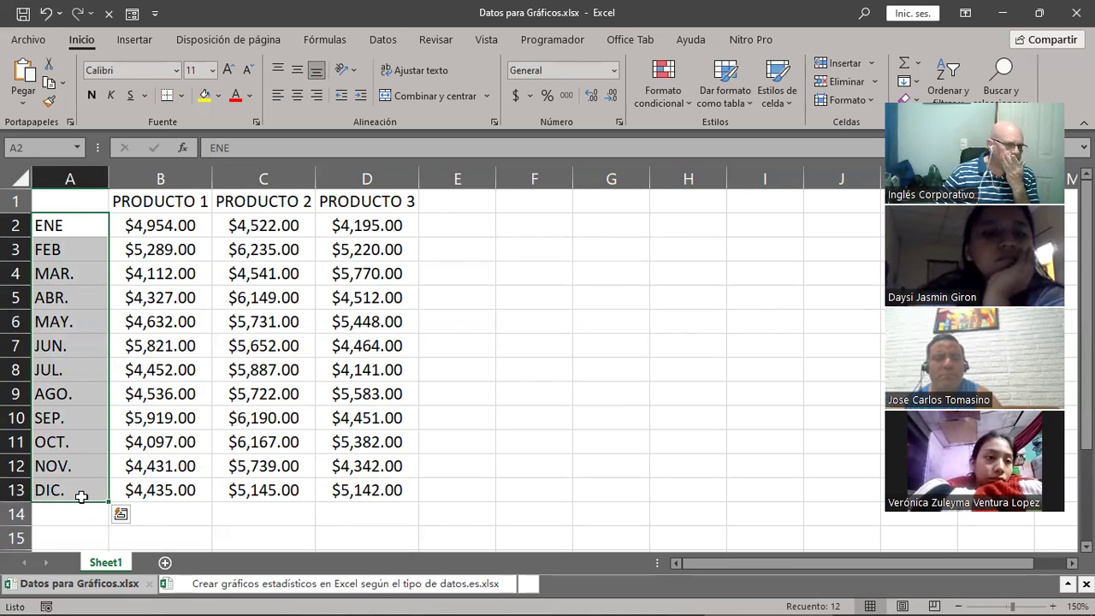
pyautogui.moveTo(65, 207); pyautogui.dragTo(324, 486)
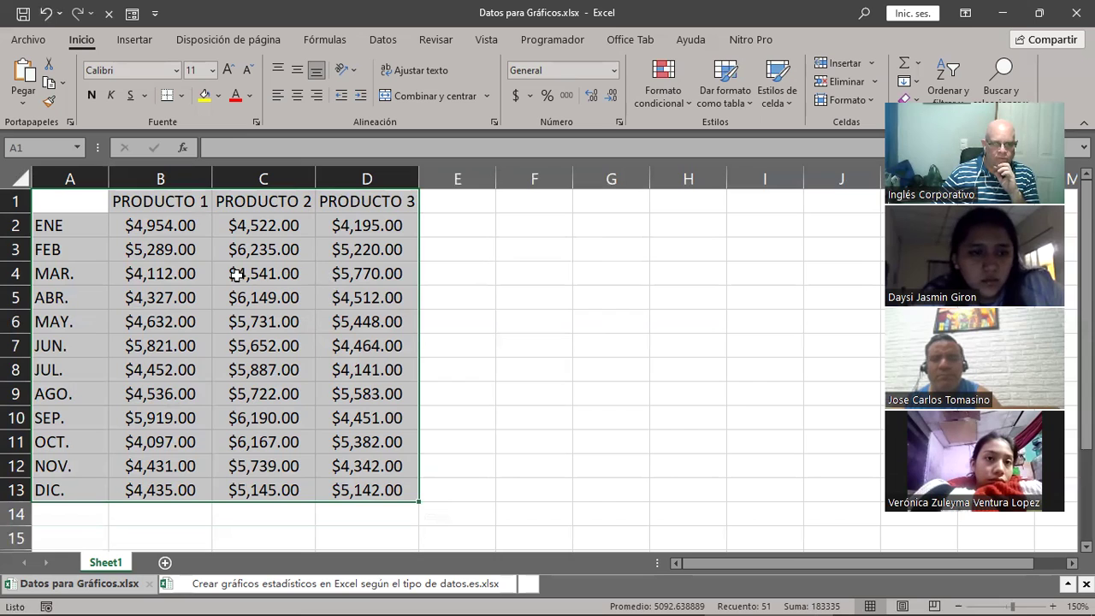
pyautogui.click(170, 313)
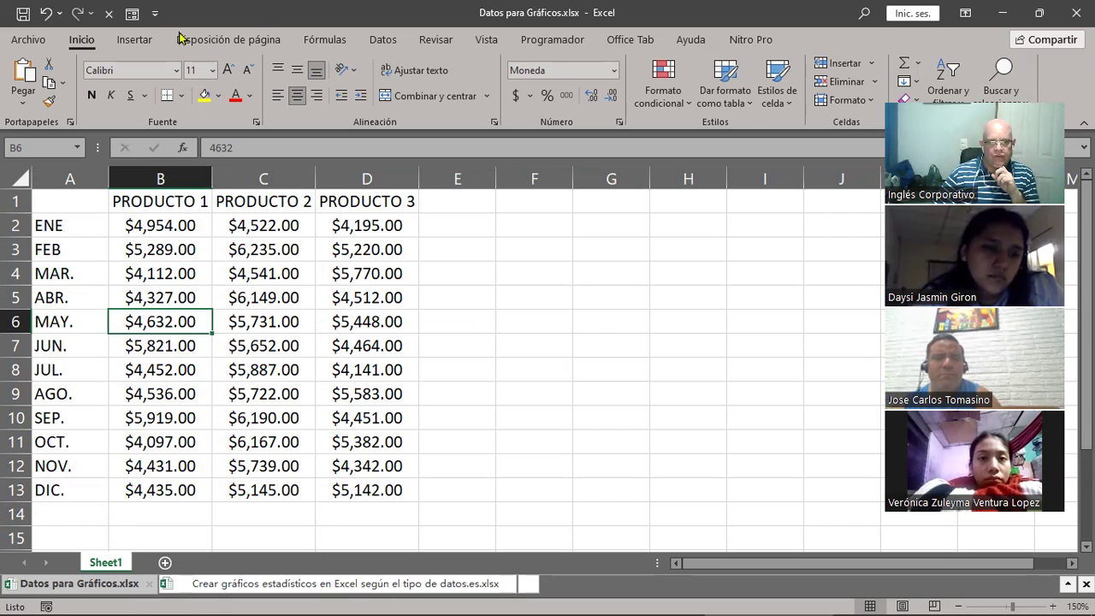
# Open the column and bar chart gallery from the Insertar ribbon
pyautogui.click(134, 39)
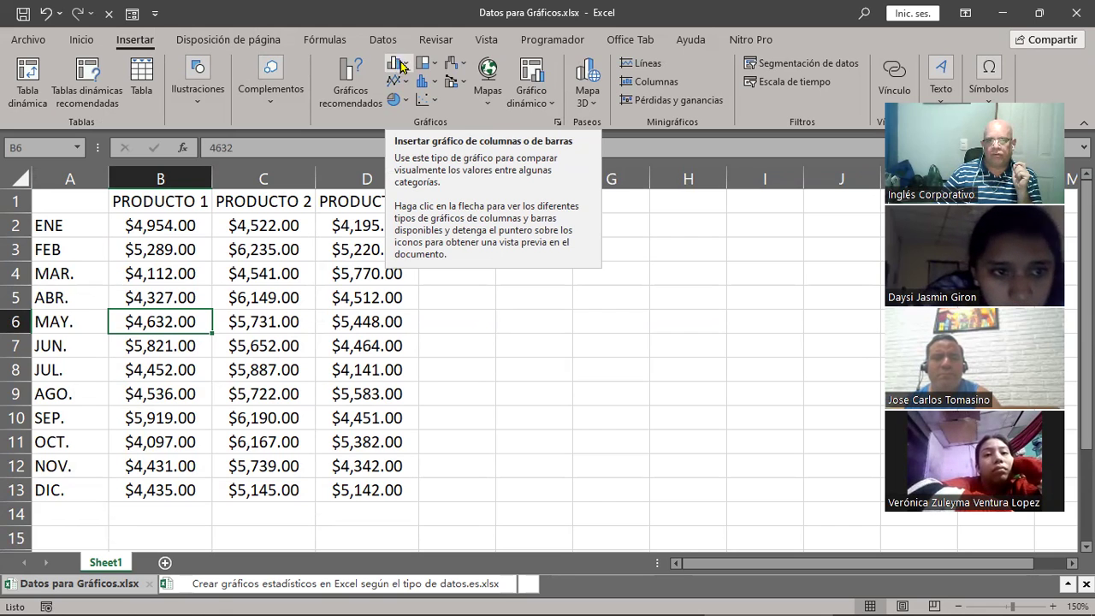
pyautogui.click(409, 65)
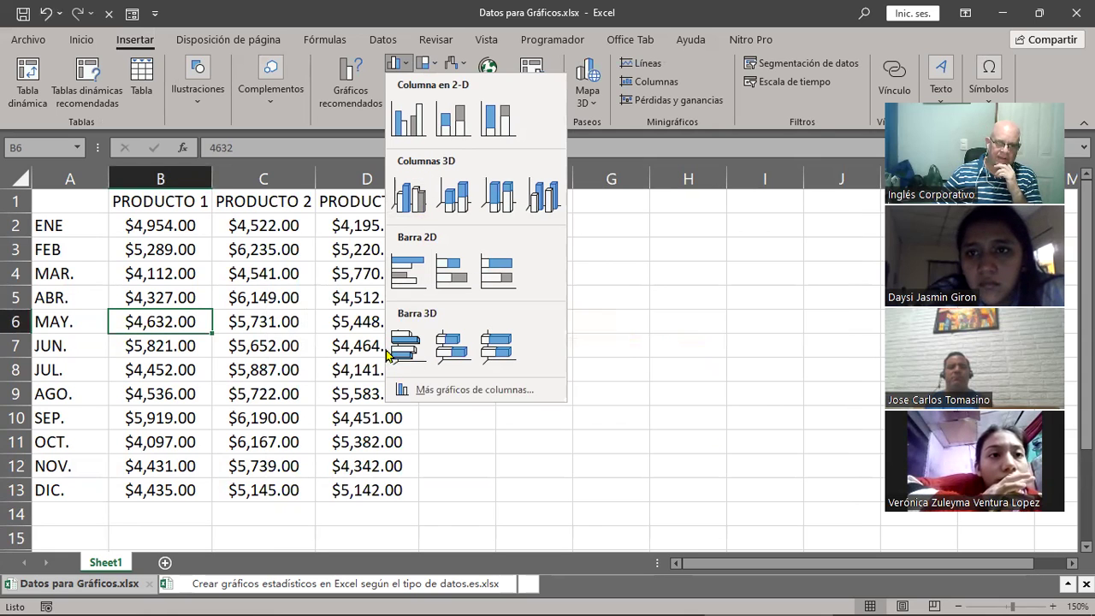
pyautogui.click(435, 19)
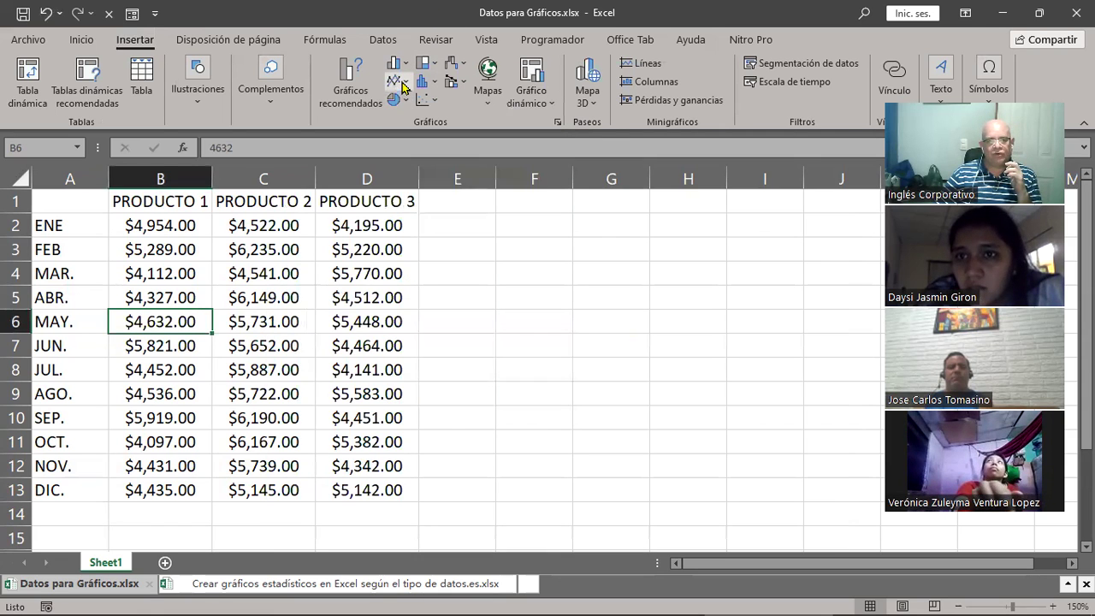
pyautogui.click(403, 82)
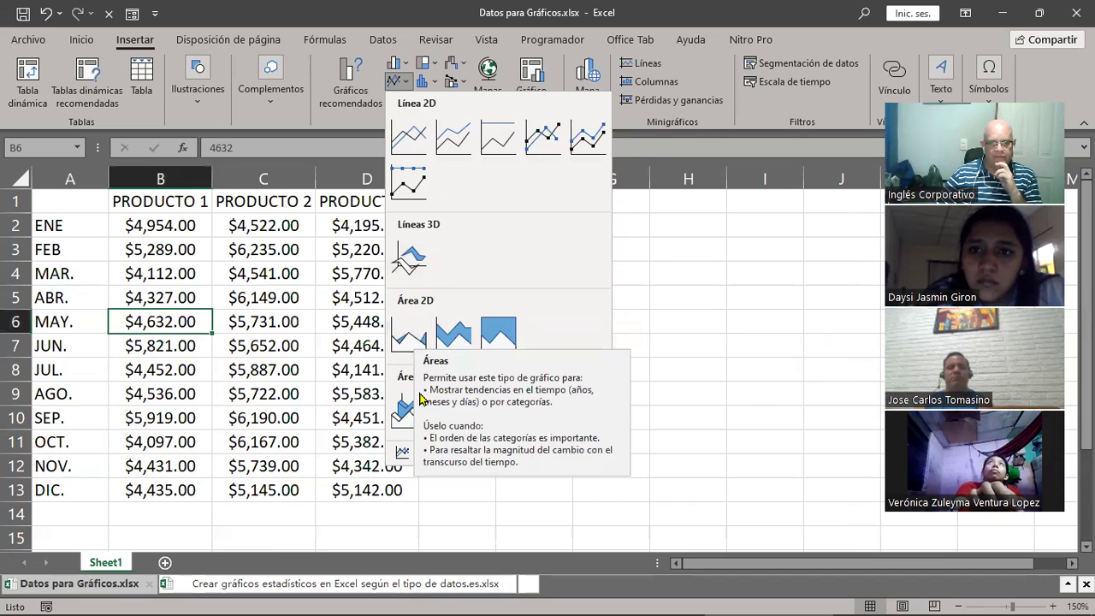
pyautogui.click(436, 24)
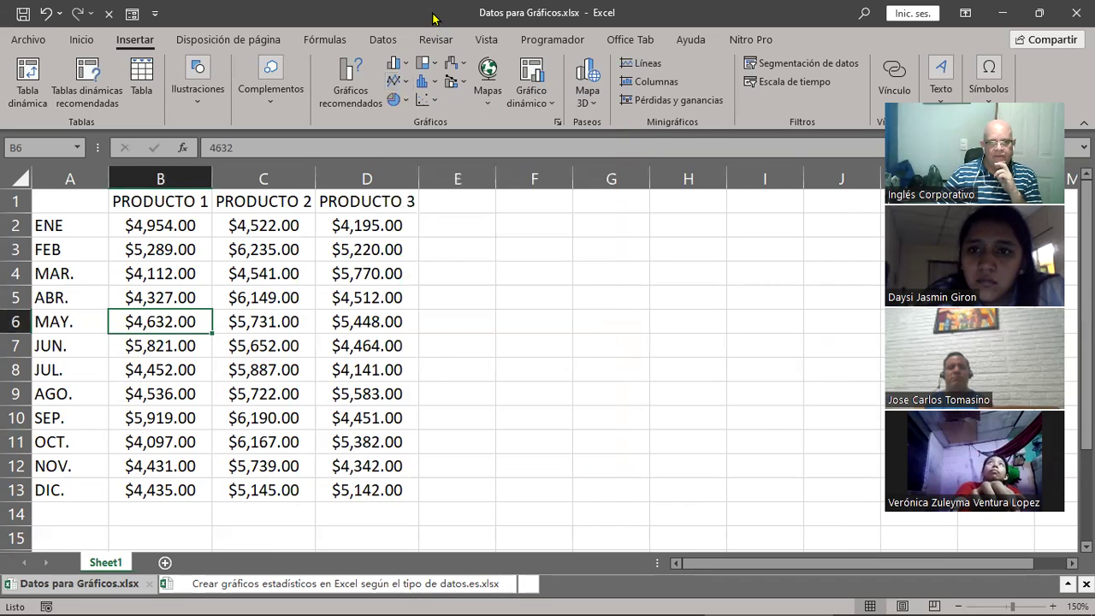
pyautogui.click(424, 64)
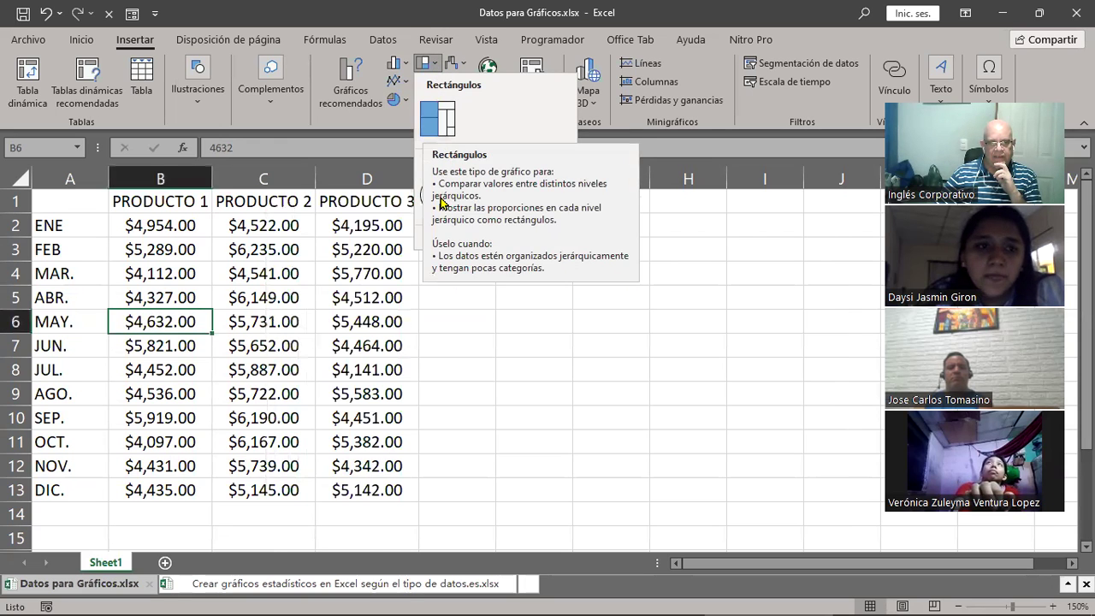
pyautogui.click(420, 17)
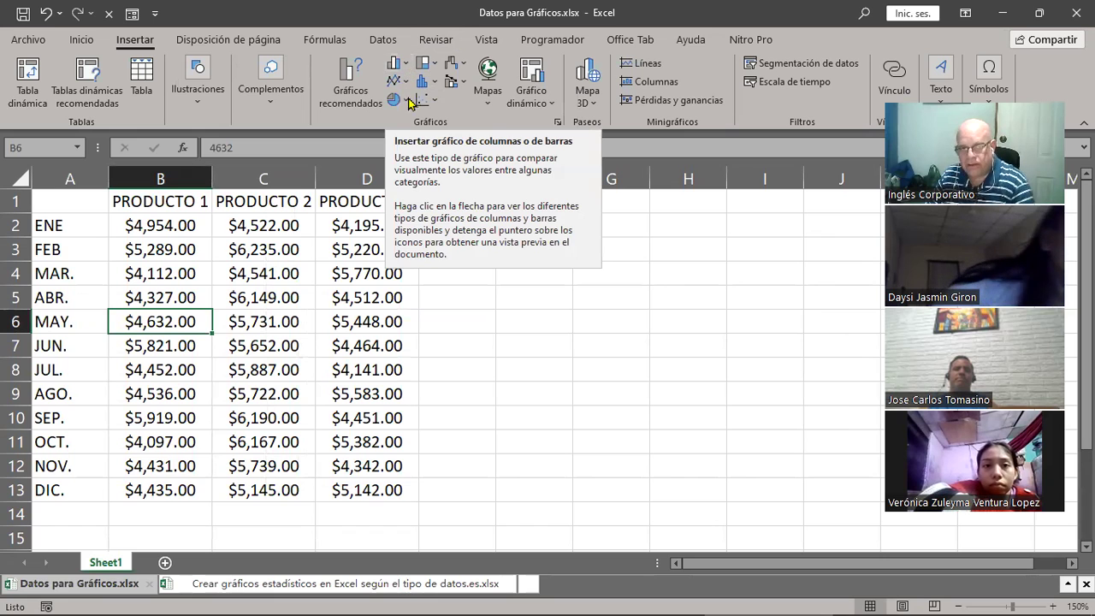
# Insert a clustered column chart of PRODUCTO 1–3 sales, shrink it and place it beside the table
pyautogui.click(407, 68)
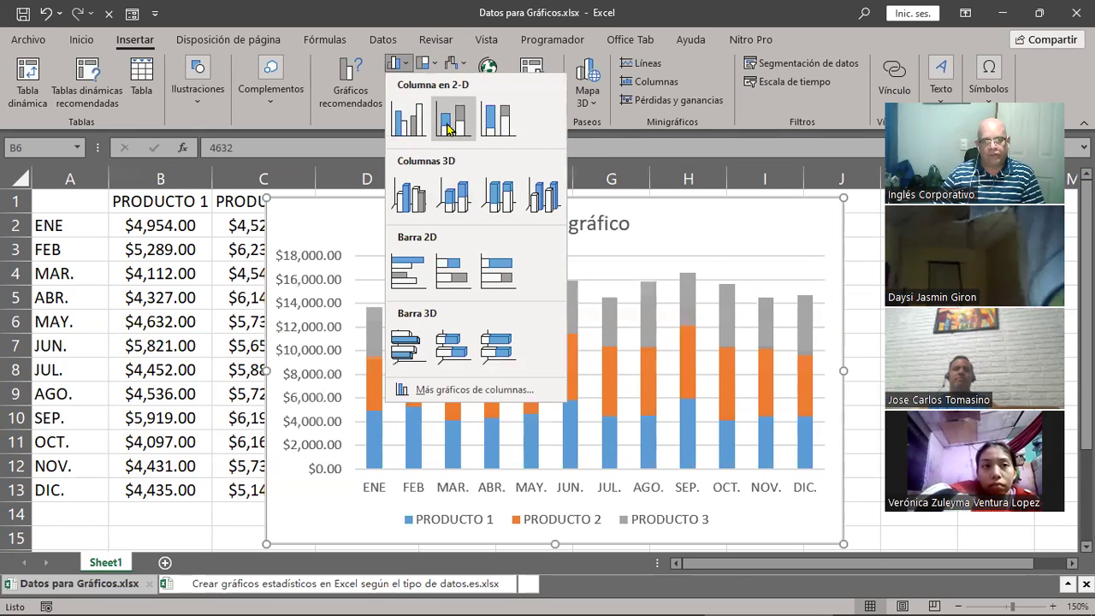
pyautogui.click(407, 119)
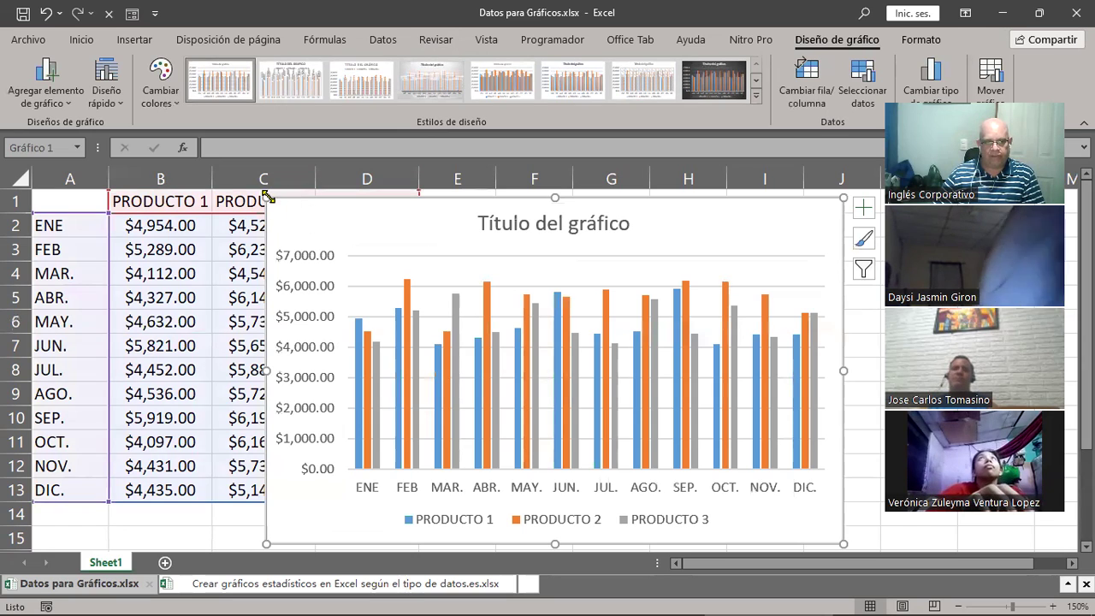
pyautogui.moveTo(266, 198); pyautogui.dragTo(411, 273)
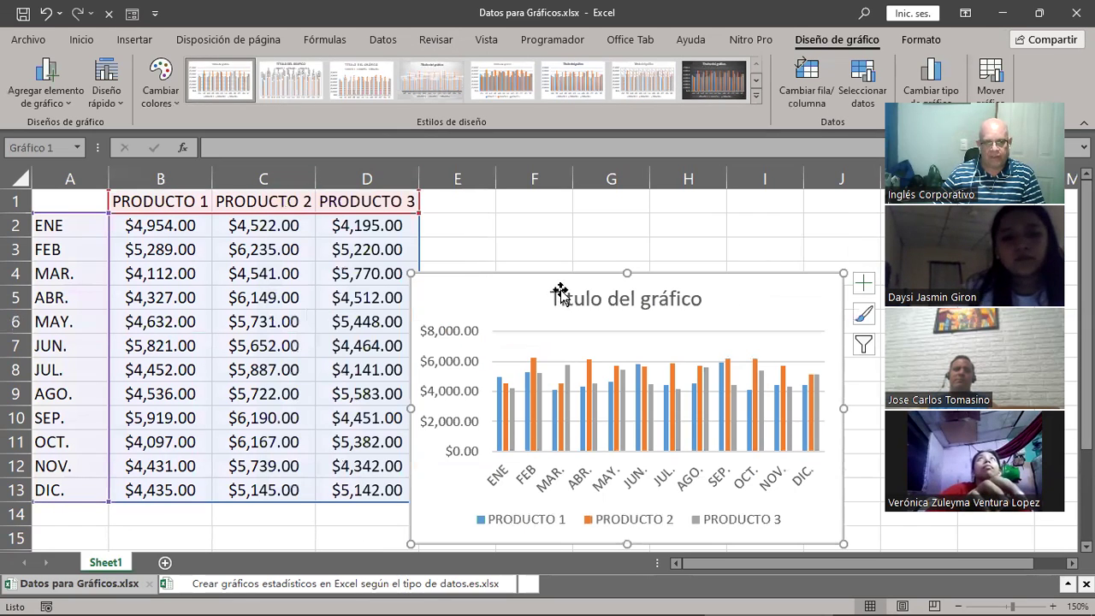
pyautogui.moveTo(510, 277); pyautogui.dragTo(536, 213)
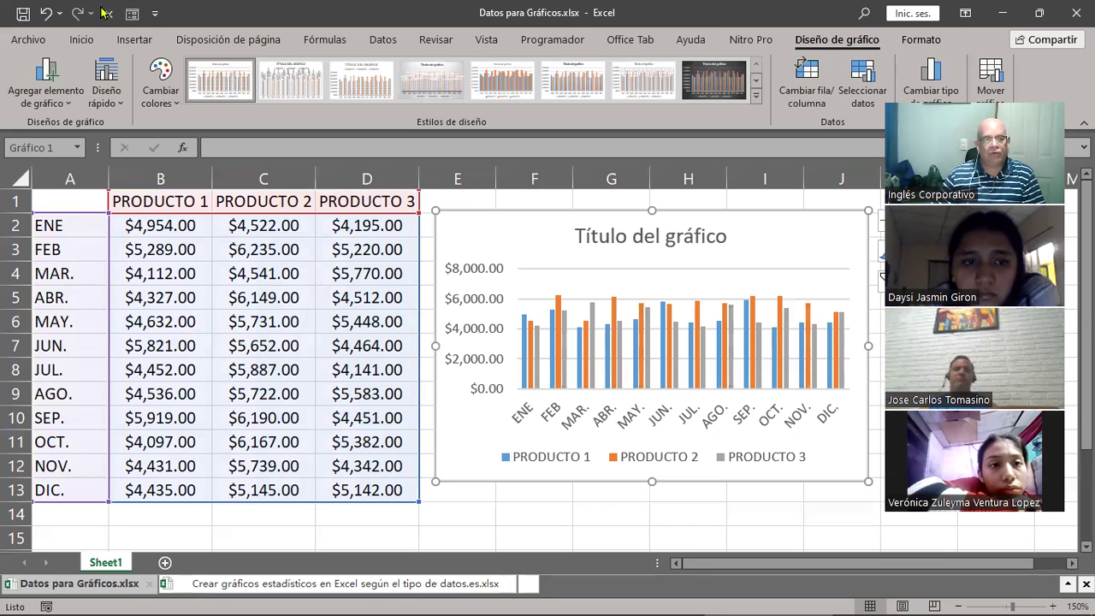
# Undo three times to reverse the chart's move, resize and insertion
pyautogui.click(48, 13)
pyautogui.click(48, 14)
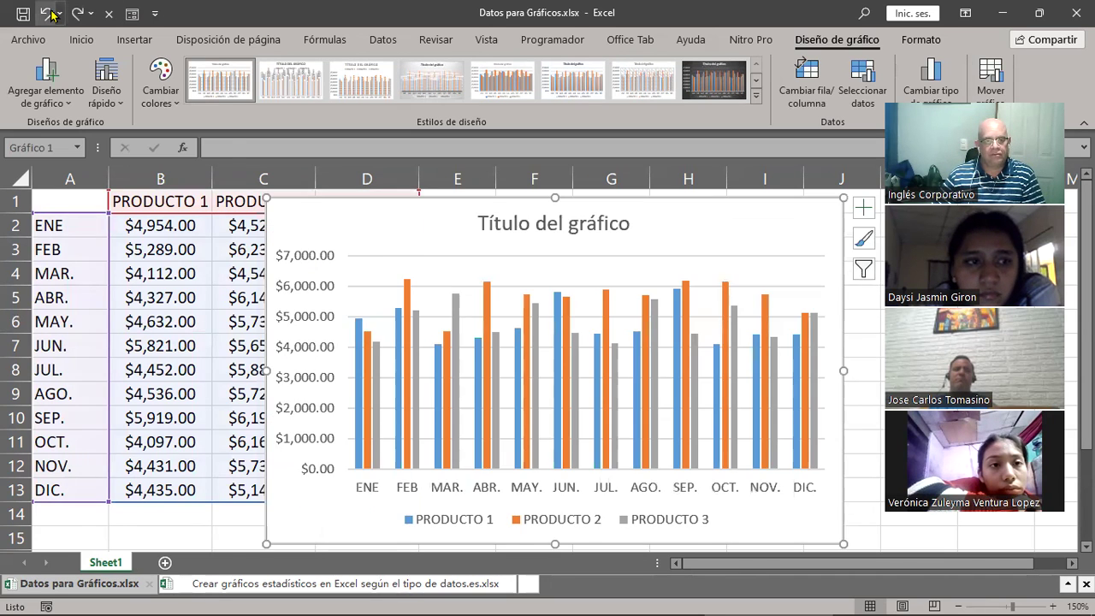
pyautogui.click(48, 14)
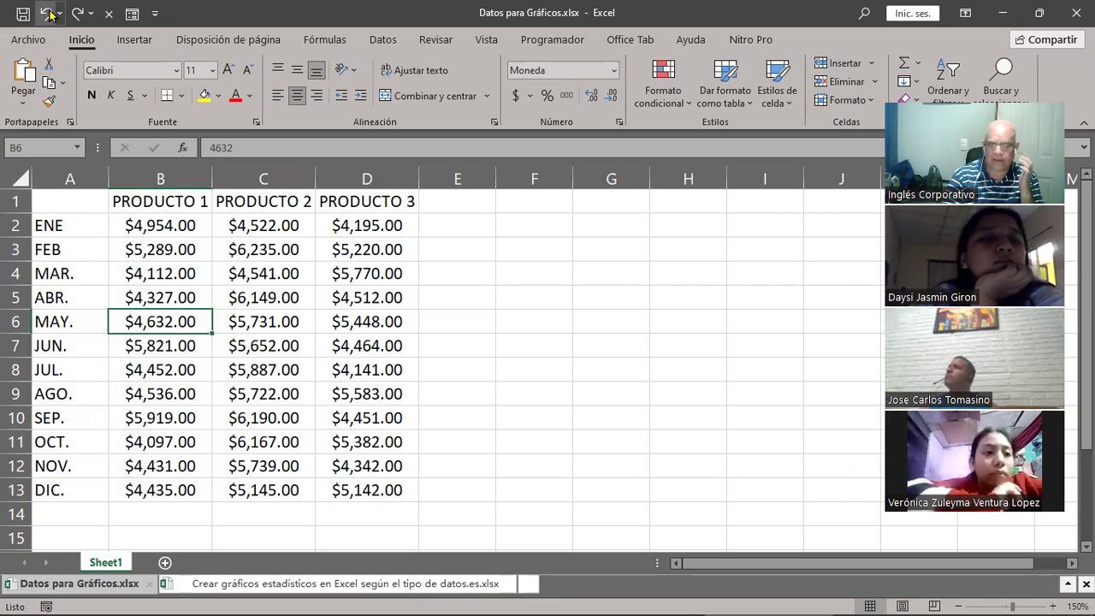
# Select cell C3 and use F11 to chart the sales data on new sheet Gráfico1
pyautogui.click(298, 247)
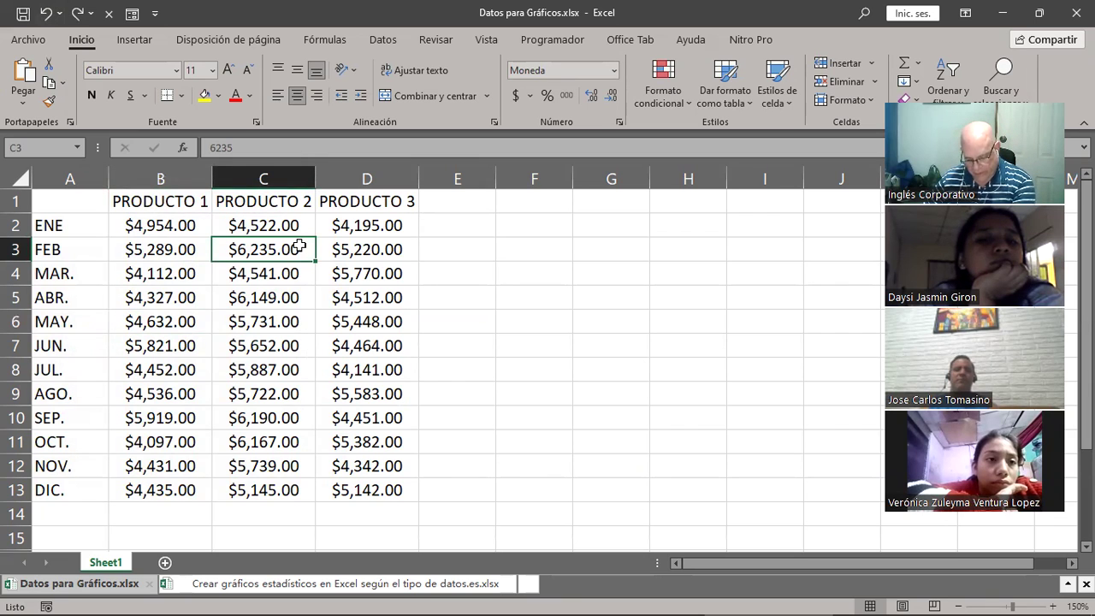
pyautogui.press('F11')
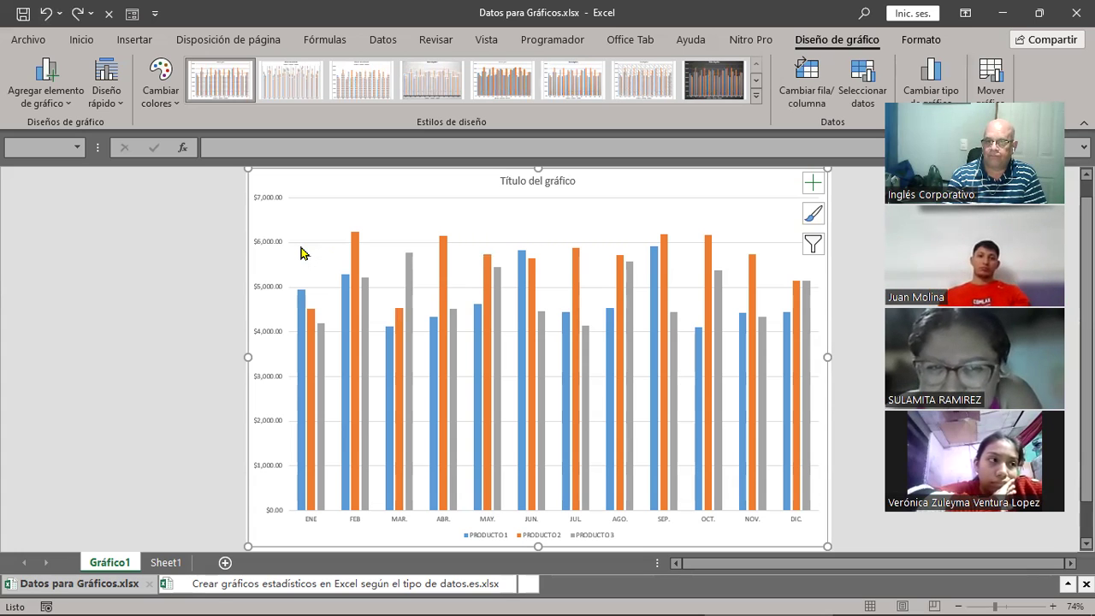
# Return to Sheet1 of Datos para Gráficos.xlsx and select cell C5
pyautogui.click(275, 585)
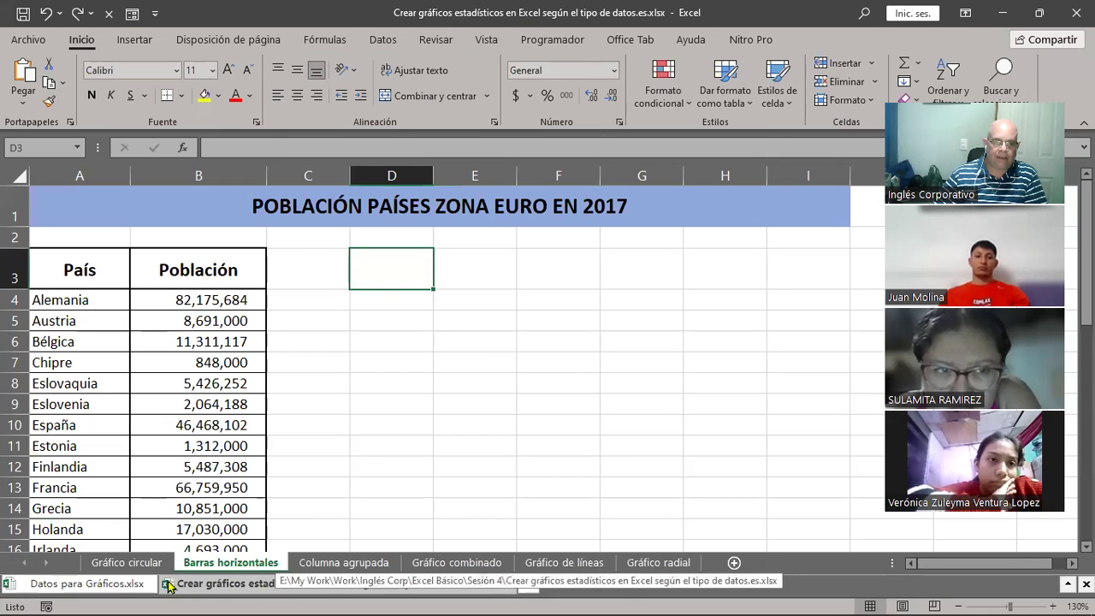
pyautogui.click(90, 585)
pyautogui.click(162, 563)
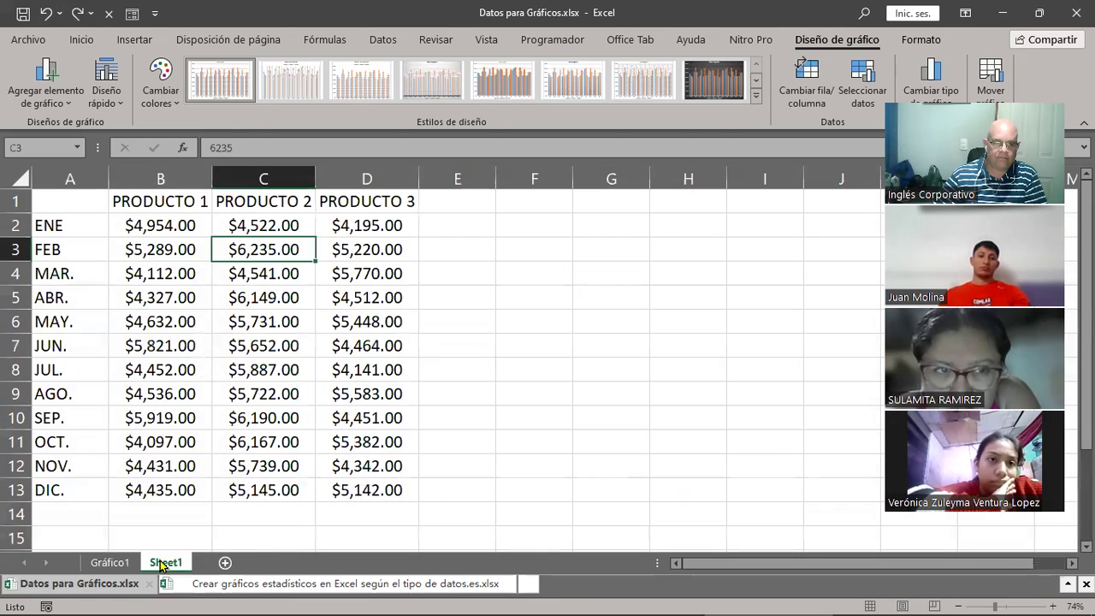
pyautogui.click(241, 300)
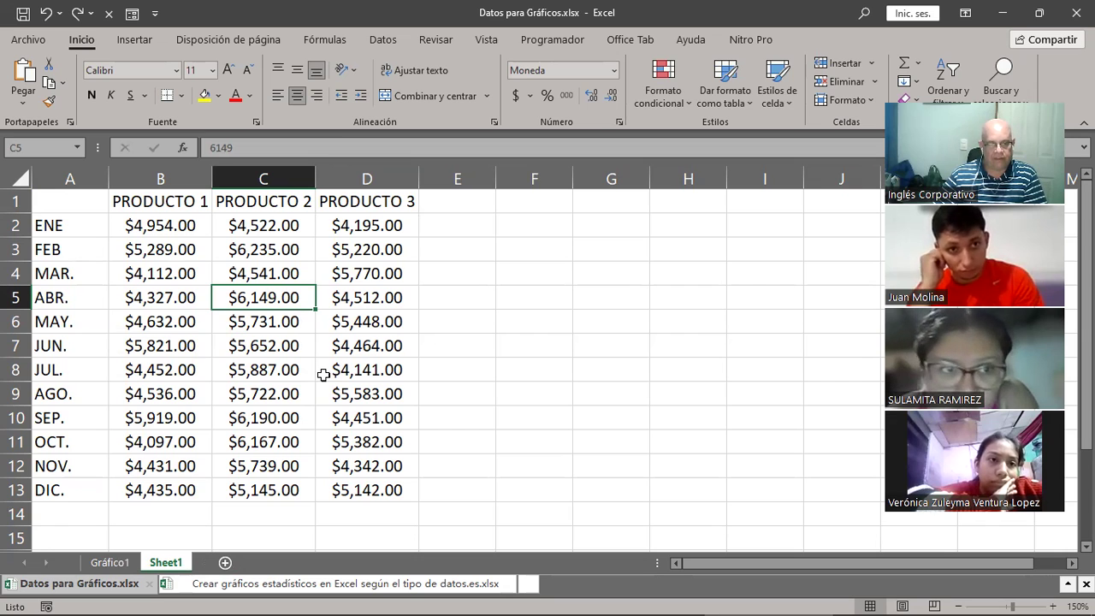
# Show the Gráfico1 chart sheet with the PRODUCTO 1–3 column chart
pyautogui.click(108, 563)
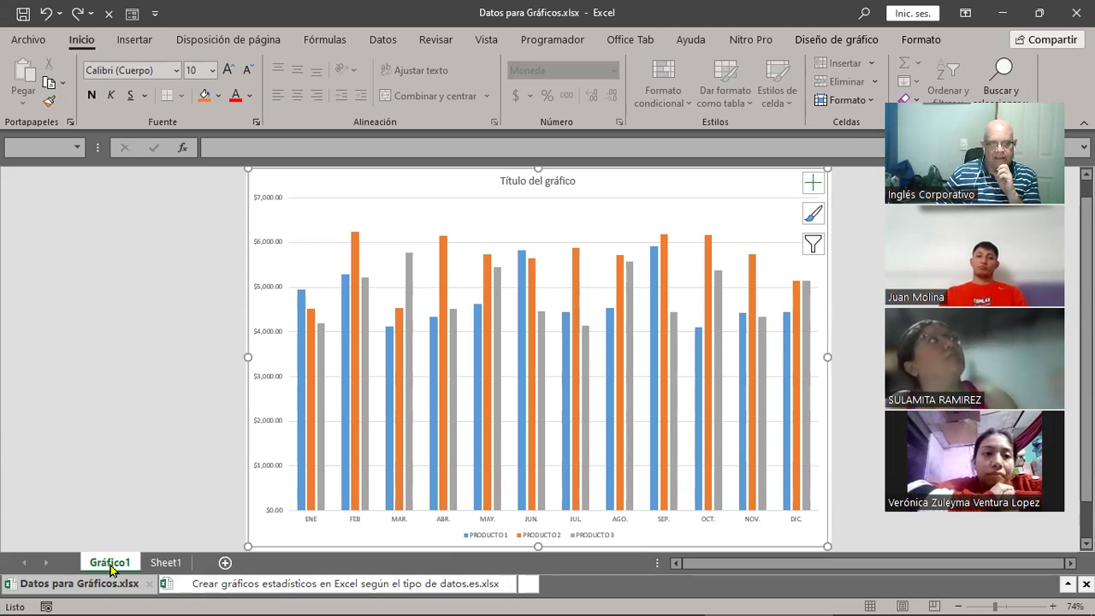
# Go back to the Sheet1 sales table and show the Insertar chart options
pyautogui.click(165, 562)
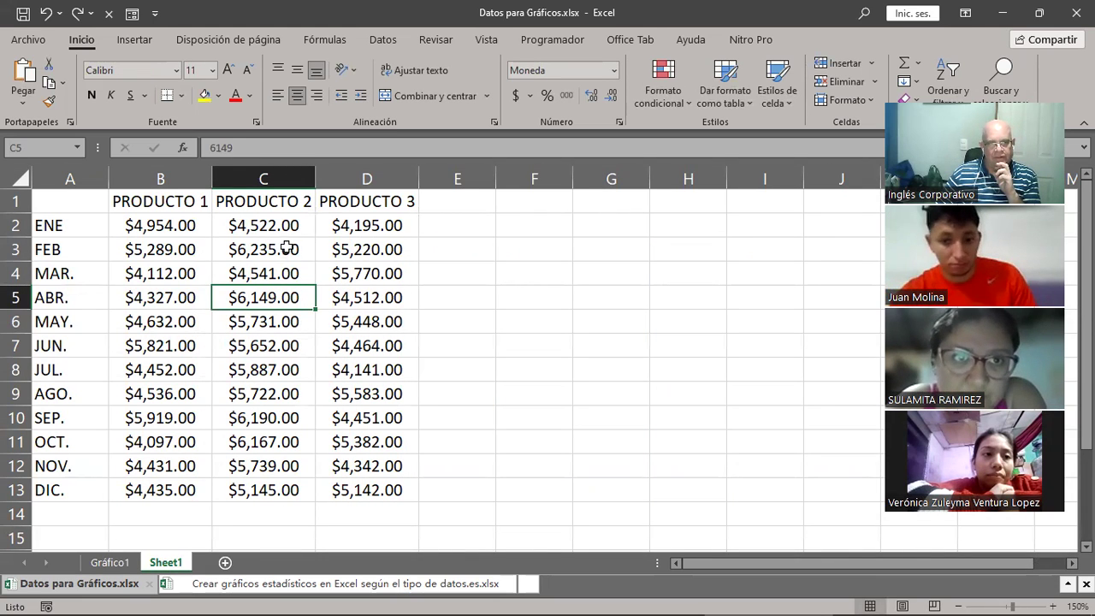
pyautogui.click(145, 42)
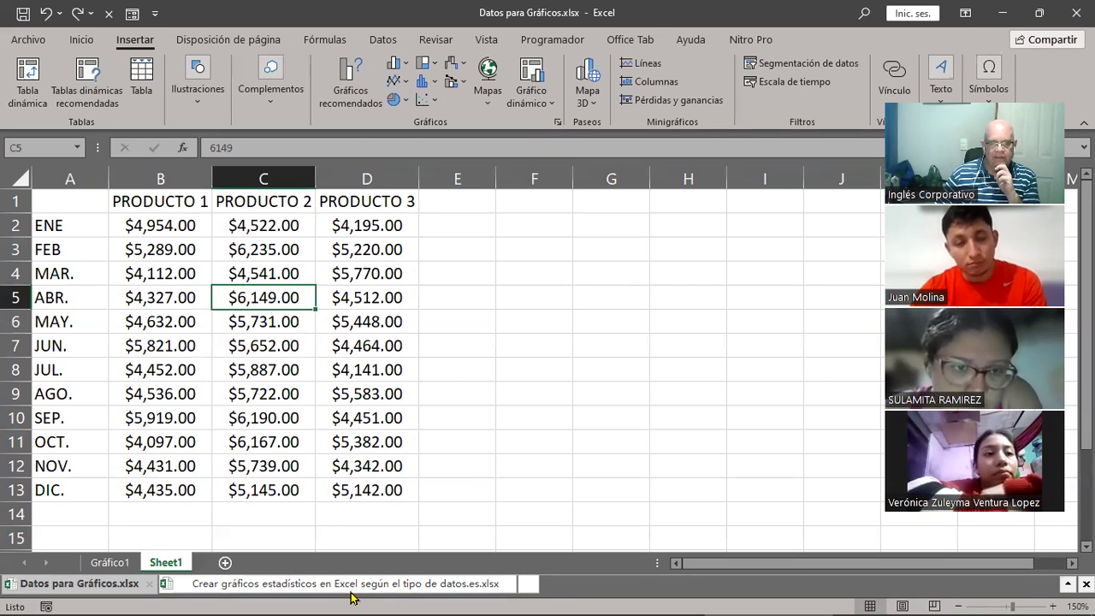
# In the 'Crear gráficos estadísticos' workbook, browse each chart sheet and return to Gráfico circular
pyautogui.click(311, 591)
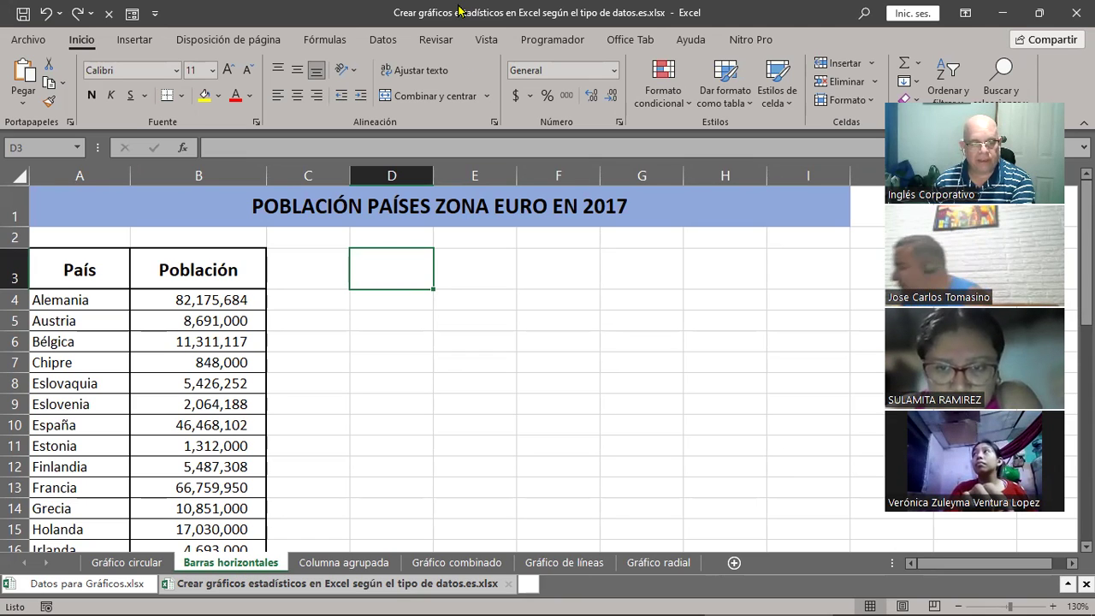
pyautogui.click(152, 567)
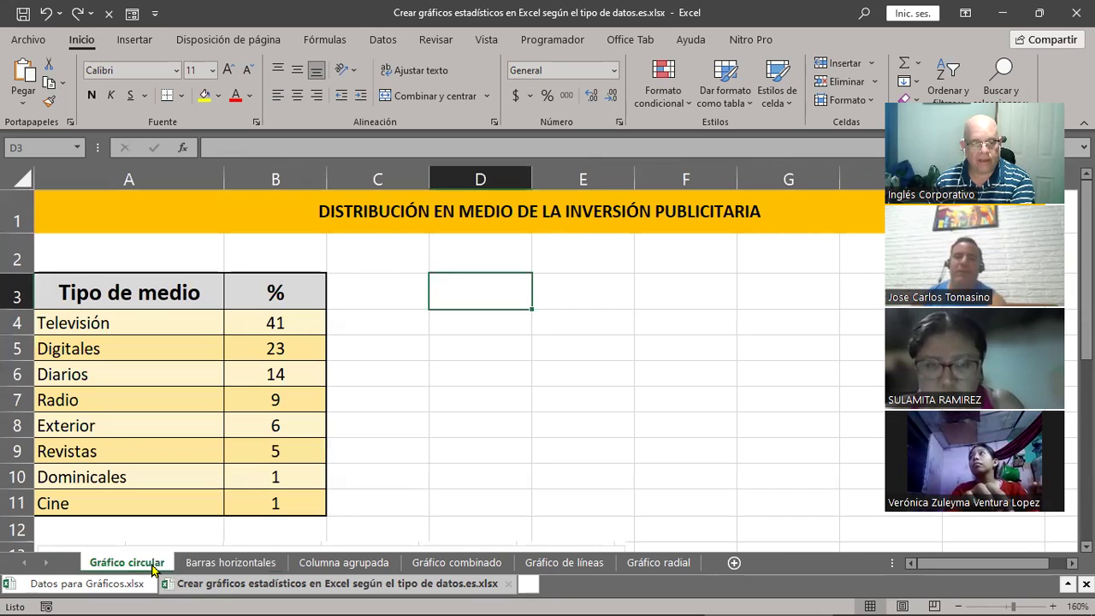
pyautogui.click(216, 564)
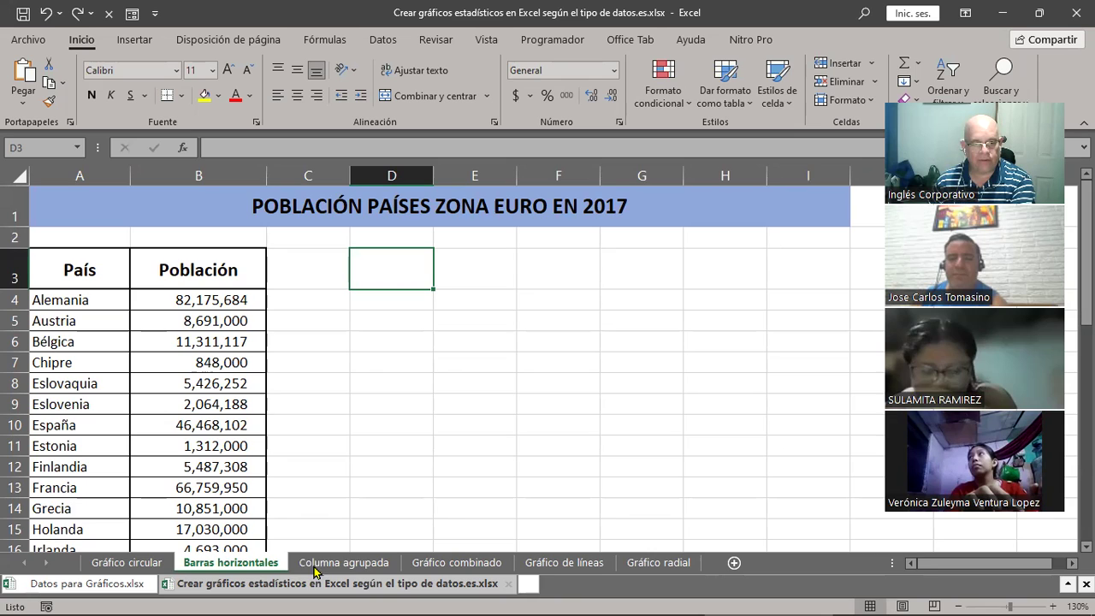
pyautogui.click(351, 564)
pyautogui.click(453, 564)
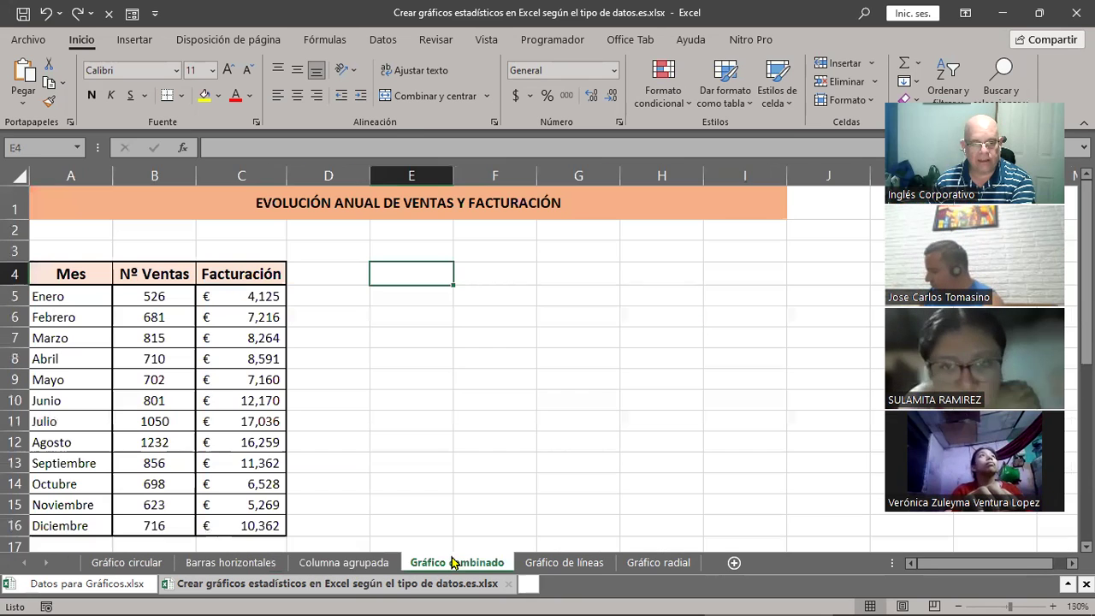
pyautogui.click(540, 564)
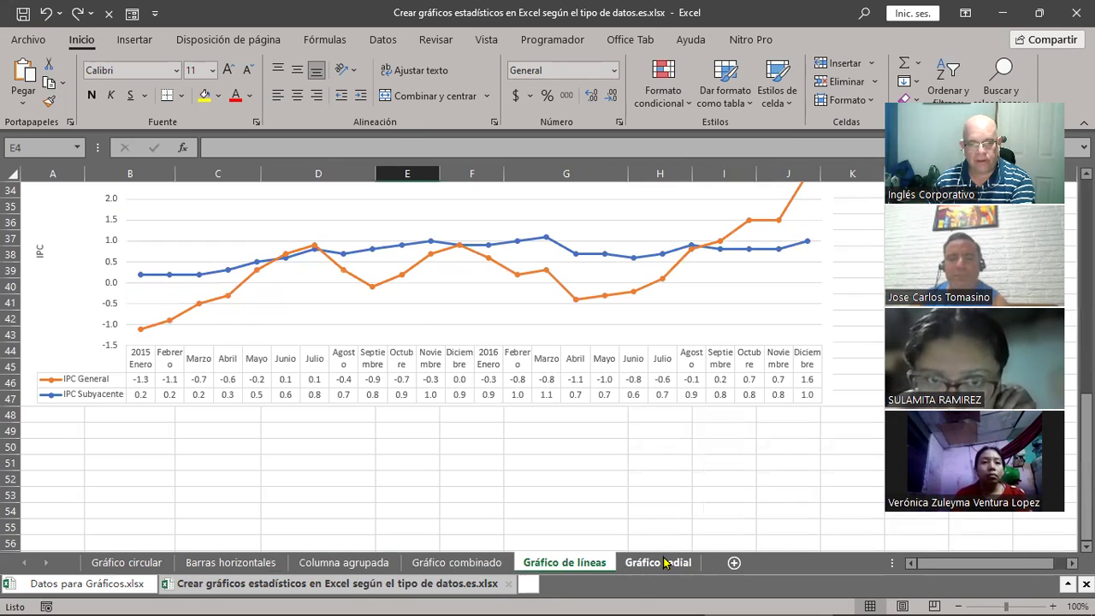
pyautogui.click(665, 564)
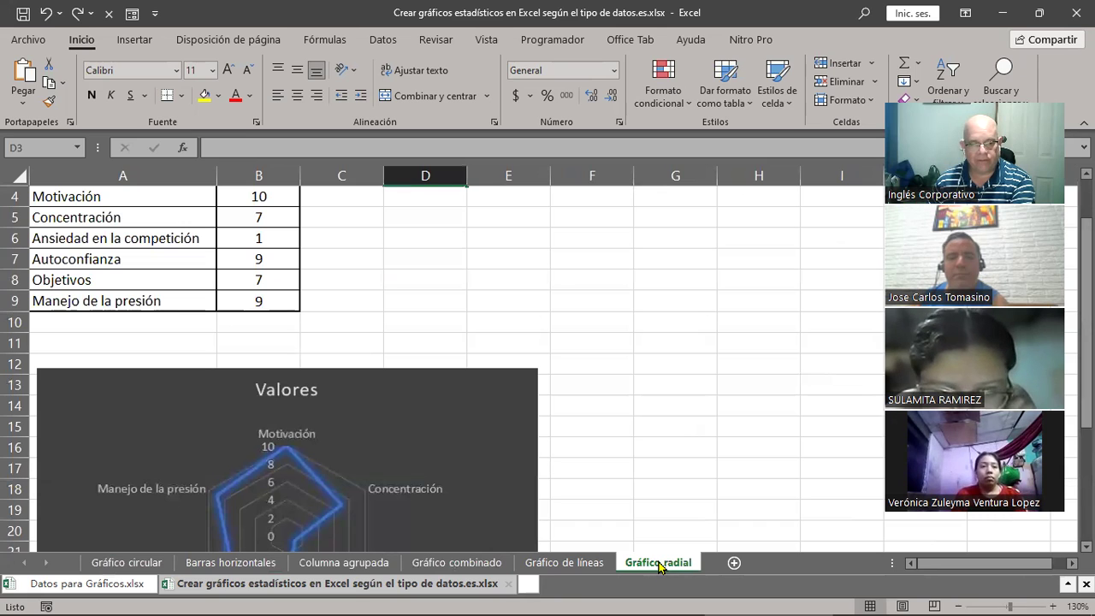
pyautogui.click(137, 563)
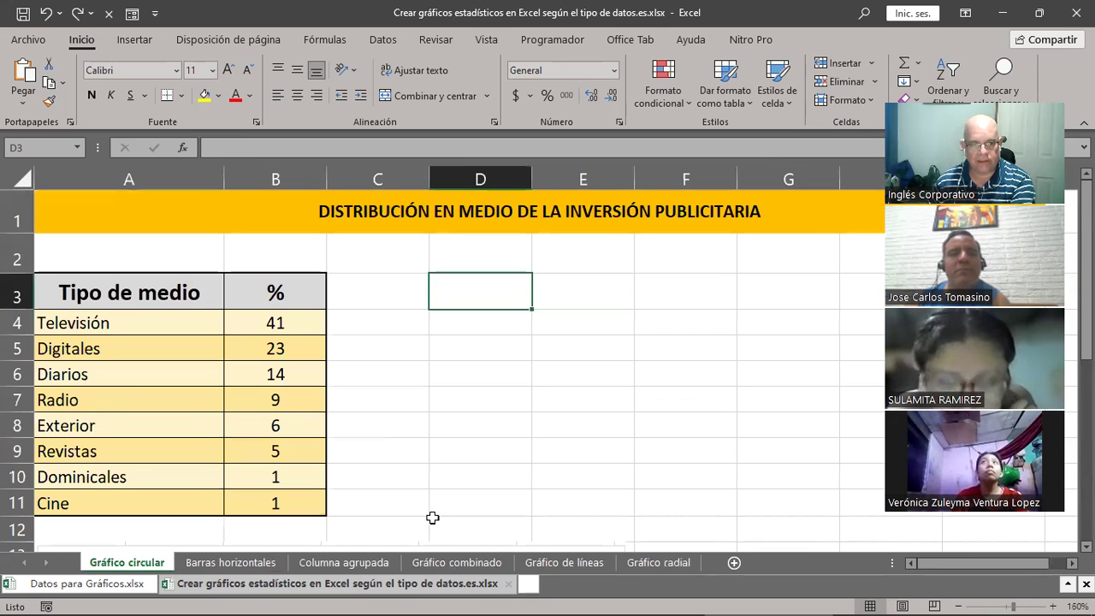
# Move the pie chart so it starts at column A, row 13
pyautogui.scroll(-4, 431, 517)
pyautogui.click(567, 447)
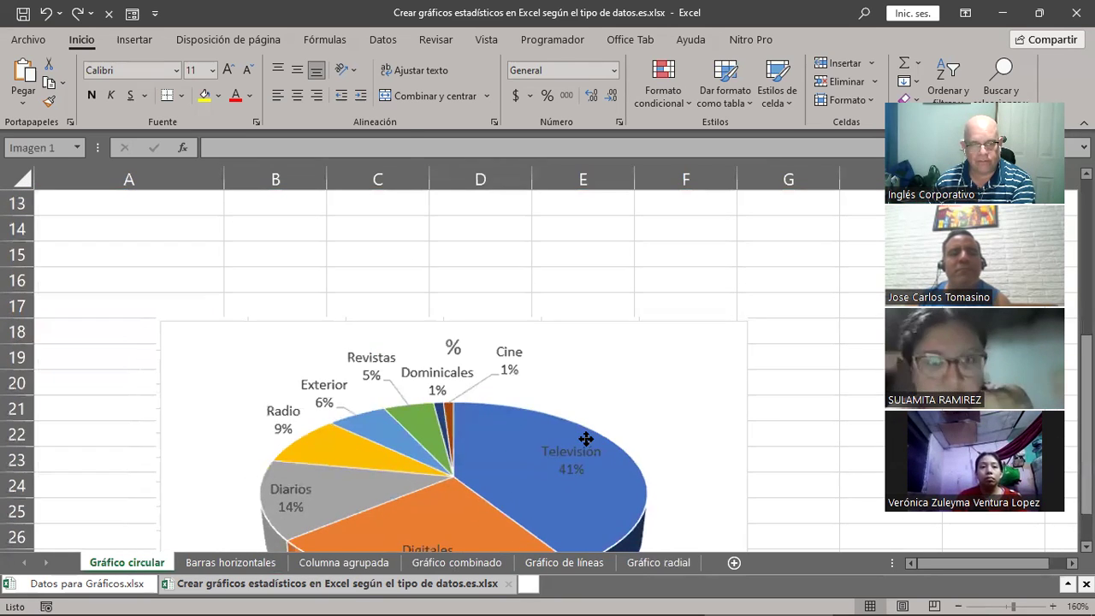
pyautogui.moveTo(589, 422); pyautogui.dragTo(374, 307)
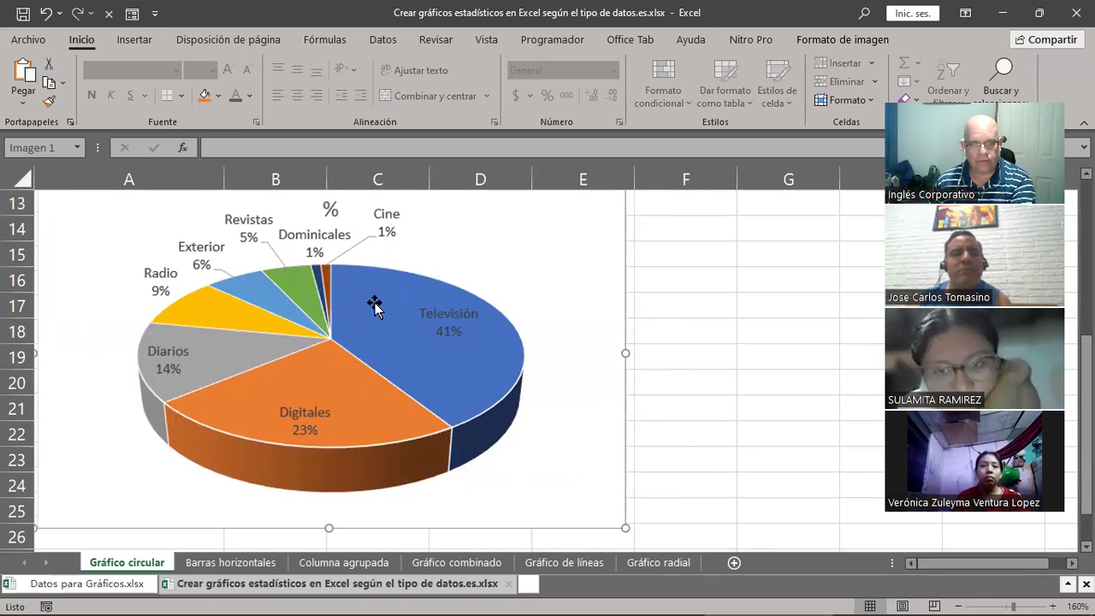
pyautogui.scroll(3, 535, 403)
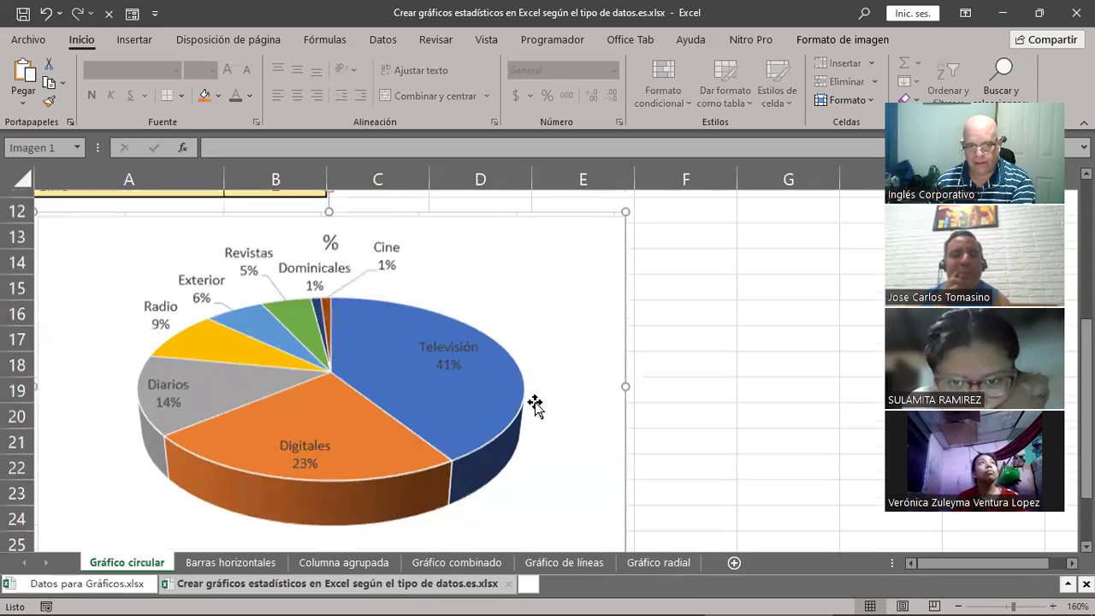
pyautogui.scroll(-2, 536, 403)
pyautogui.scroll(-1, 536, 403)
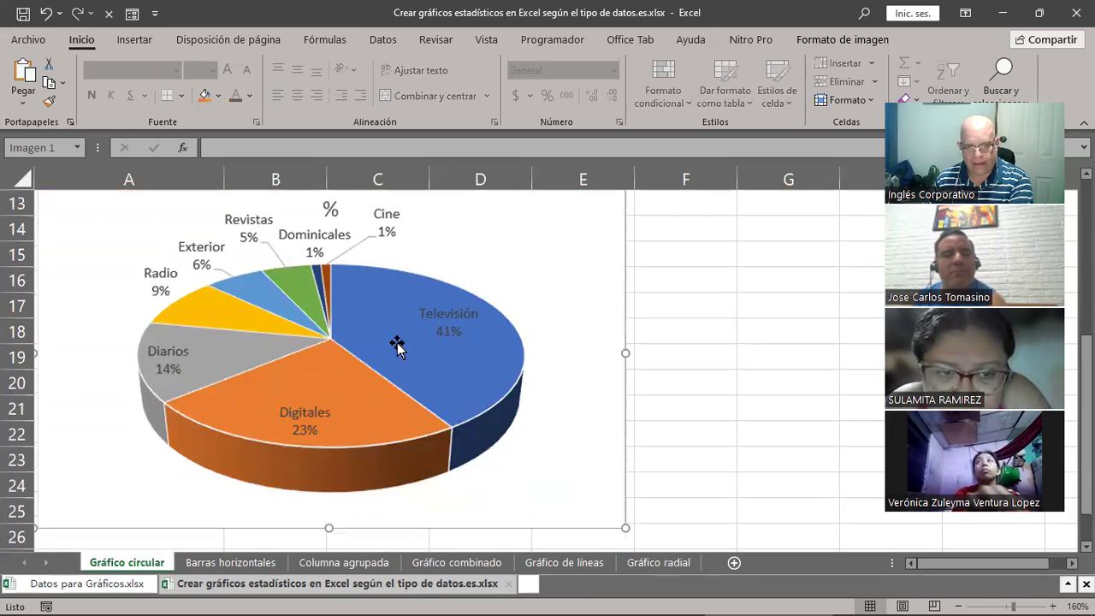
# Shift the Barras horizontales population bar chart slightly down and right, then return to Gráfico circular
pyautogui.click(233, 562)
pyautogui.scroll(-2, 416, 479)
pyautogui.scroll(-5, 413, 479)
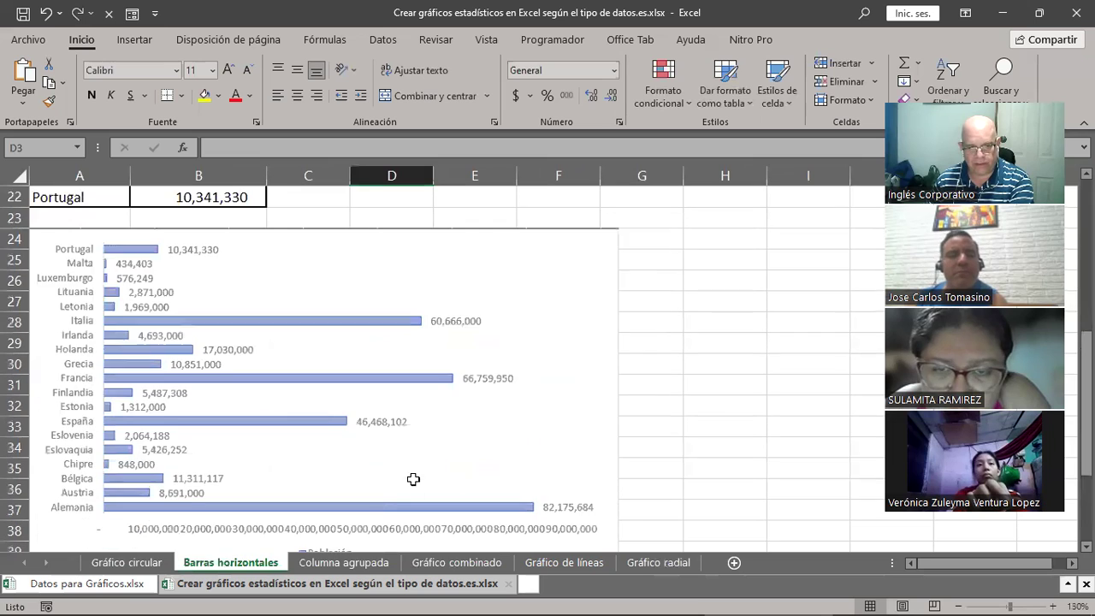
pyautogui.moveTo(291, 399)
pyautogui.mouseDown()
pyautogui.moveTo(300, 426)
pyautogui.moveTo(271, 457)
pyautogui.mouseUp()
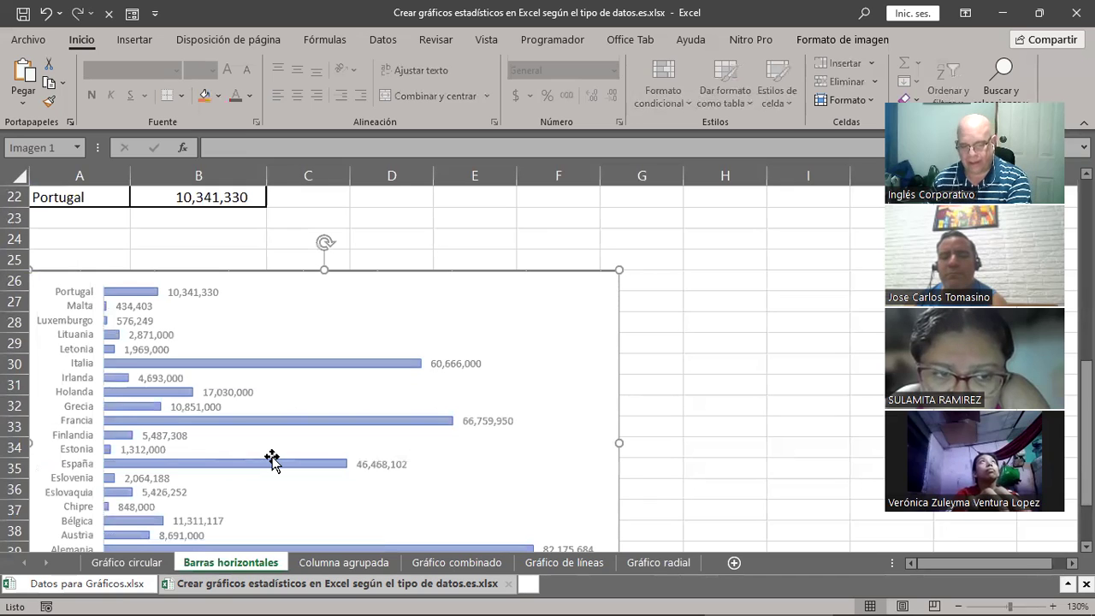
pyautogui.click(138, 566)
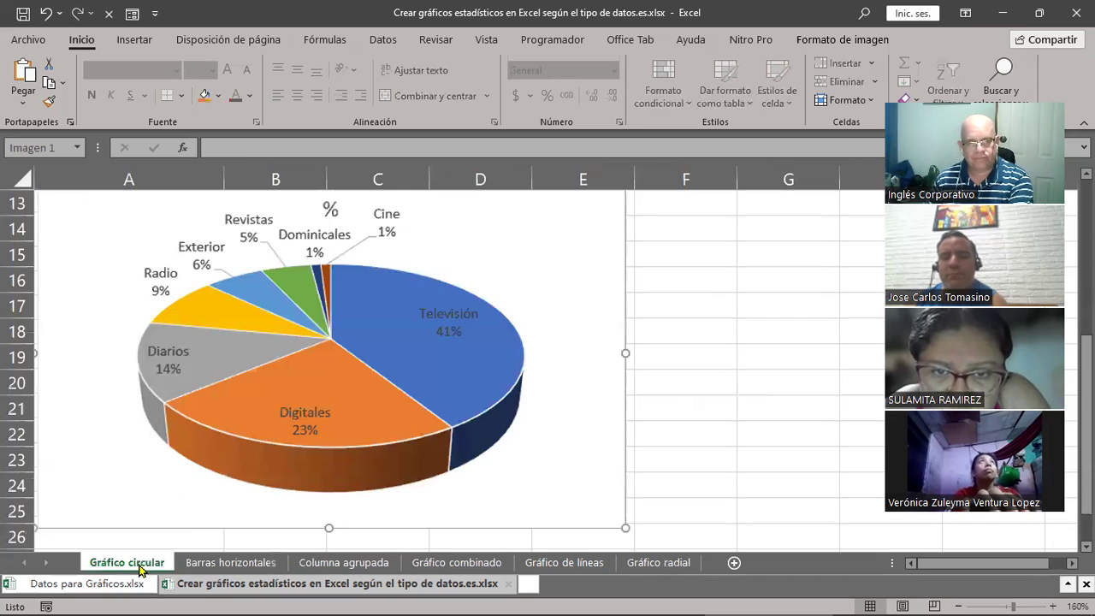
pyautogui.scroll(4, 335, 379)
pyautogui.keyDown('ctrl'); pyautogui.scroll(2, 346, 378); pyautogui.keyUp('ctrl')
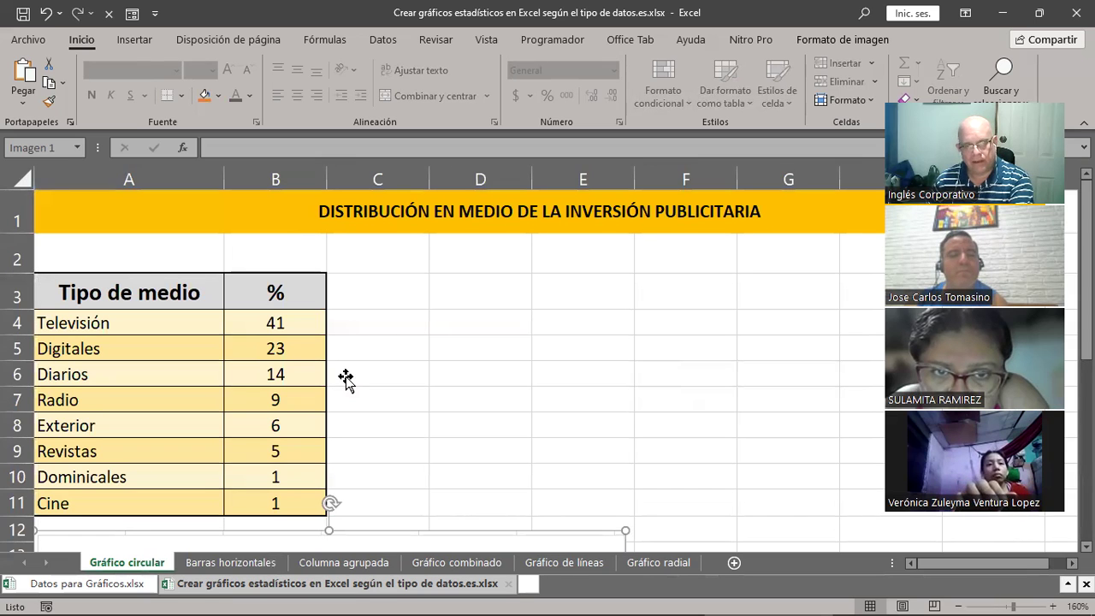
# Select cell A1, then the advertising table A3:B11, then the % column B3:B11
pyautogui.click(377, 210)
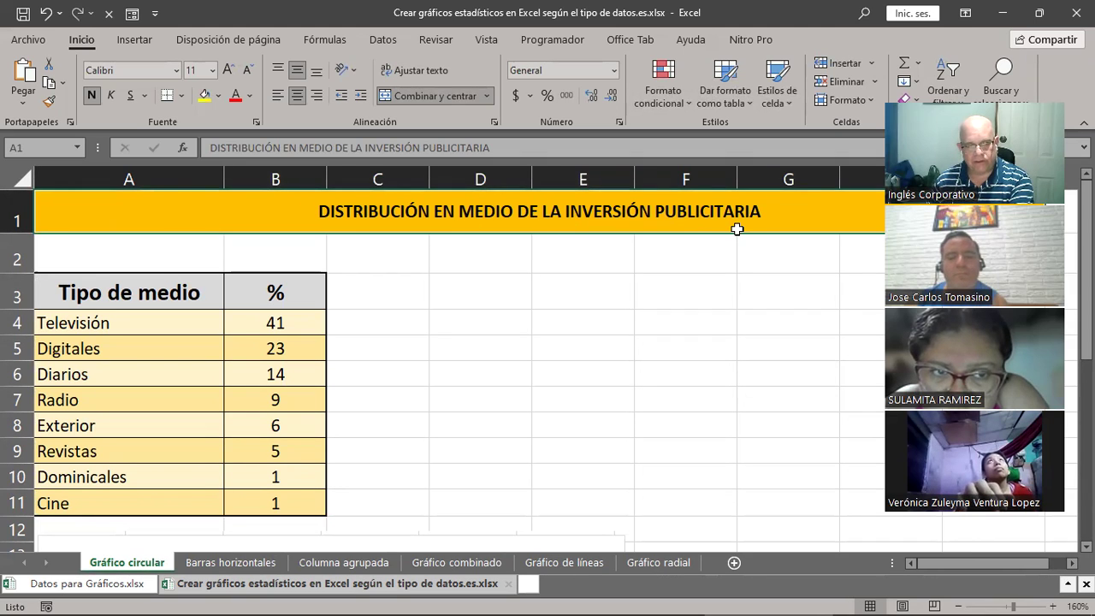
pyautogui.moveTo(149, 288); pyautogui.dragTo(254, 496)
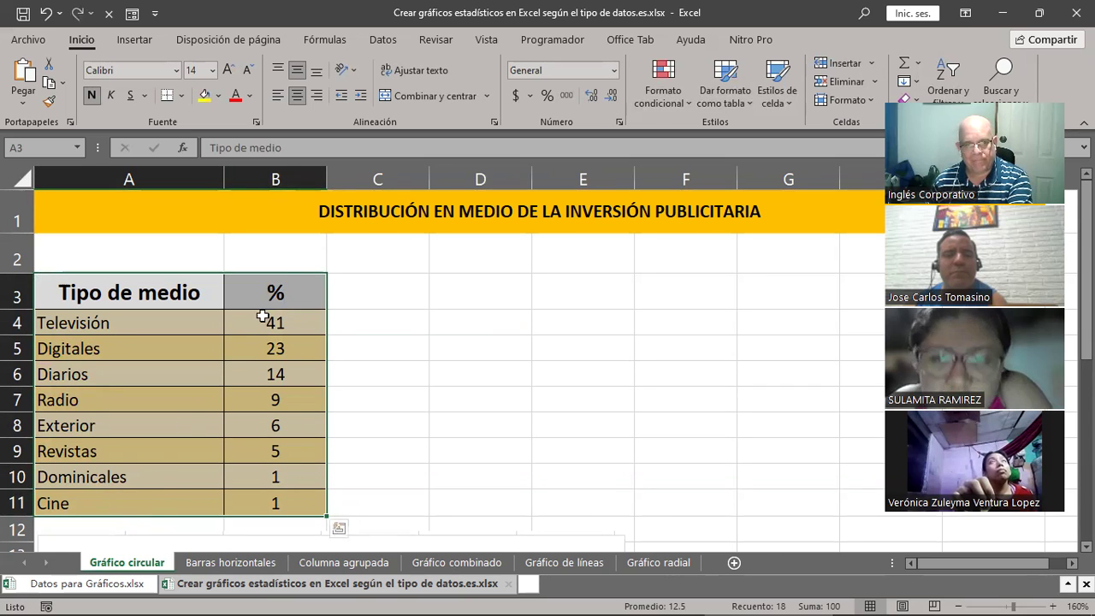
pyautogui.moveTo(270, 293); pyautogui.dragTo(261, 503)
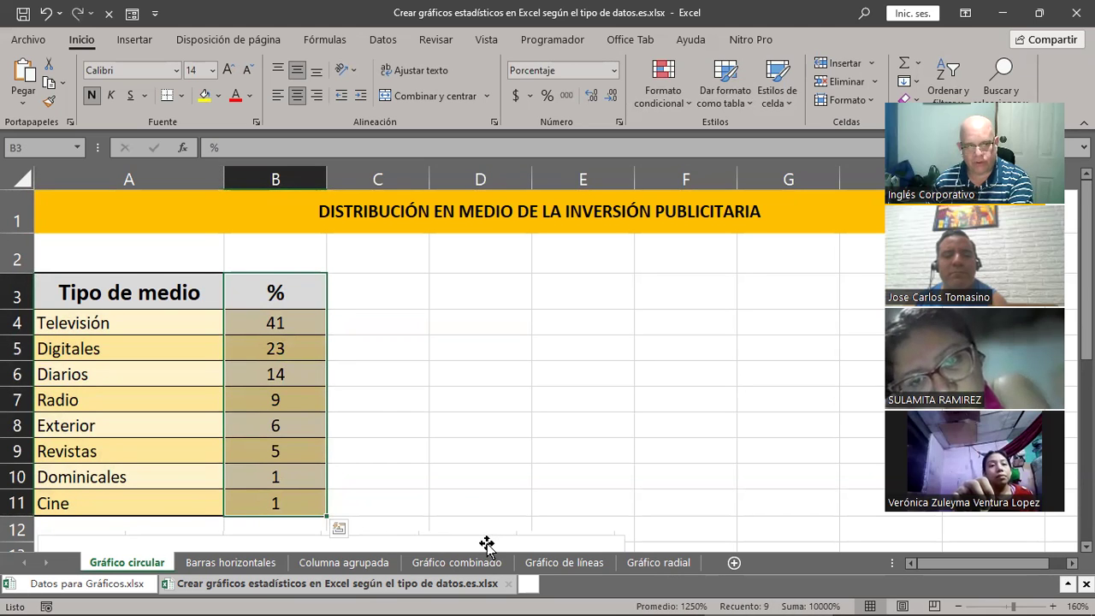
pyautogui.click(284, 293)
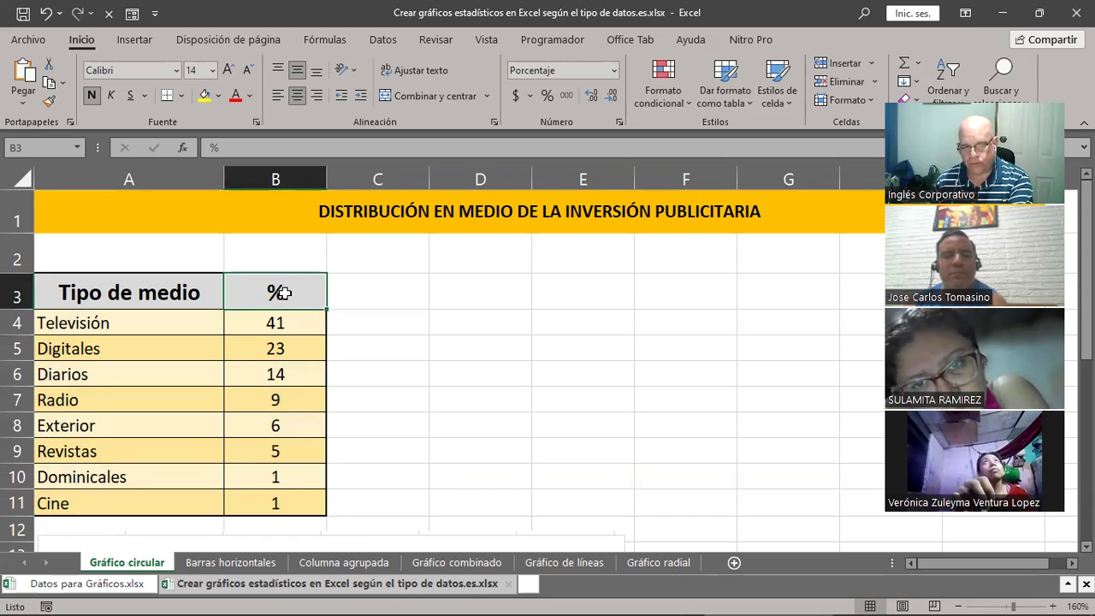
pyautogui.moveTo(283, 293); pyautogui.dragTo(282, 505)
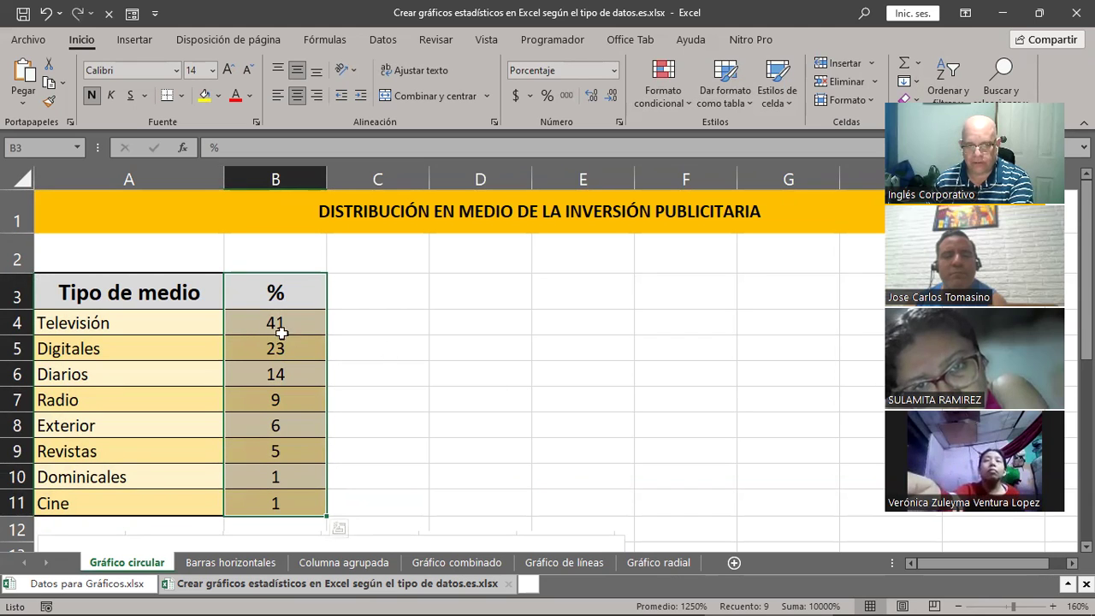
pyautogui.moveTo(289, 293); pyautogui.dragTo(279, 502)
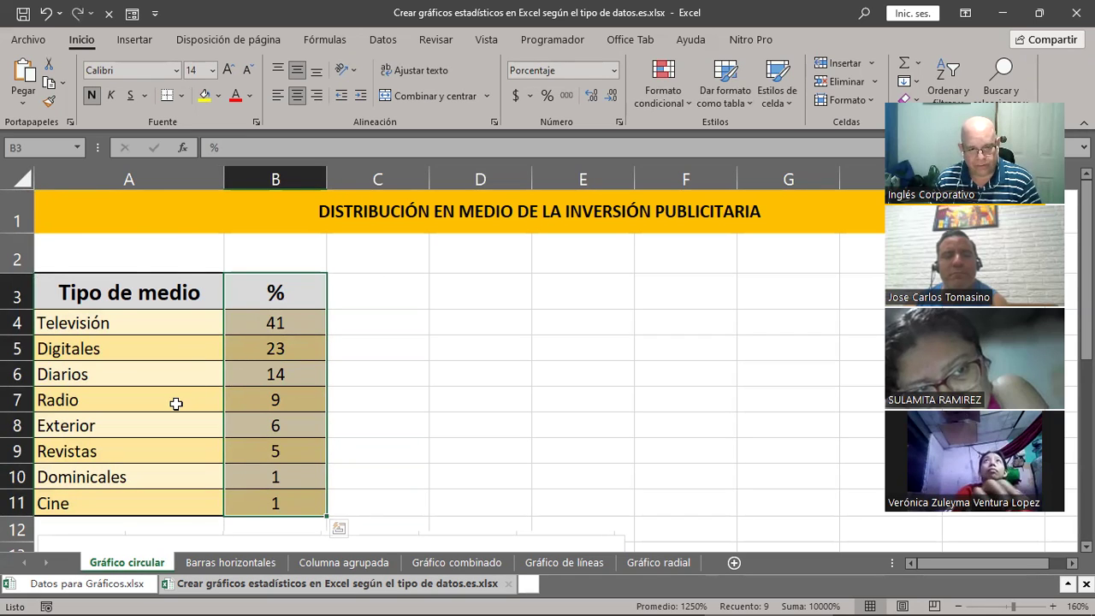
# Check the Radio, Televisión, Digitales, Diarios and Exterior rows, then select percentages B4:B11
pyautogui.moveTo(176, 403); pyautogui.dragTo(275, 402)
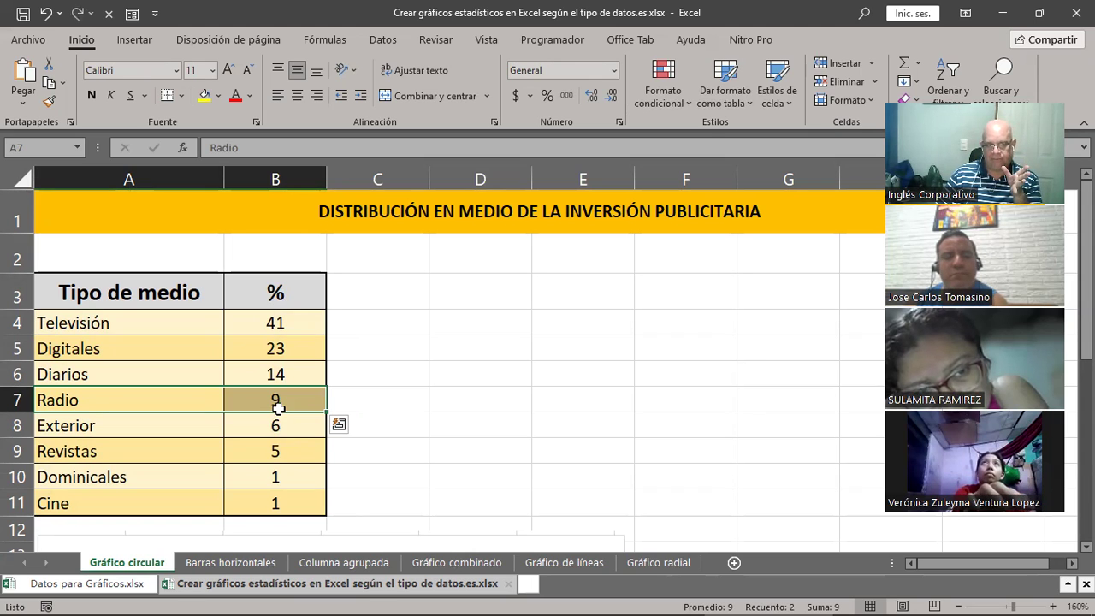
pyautogui.click(177, 323)
pyautogui.click(166, 352)
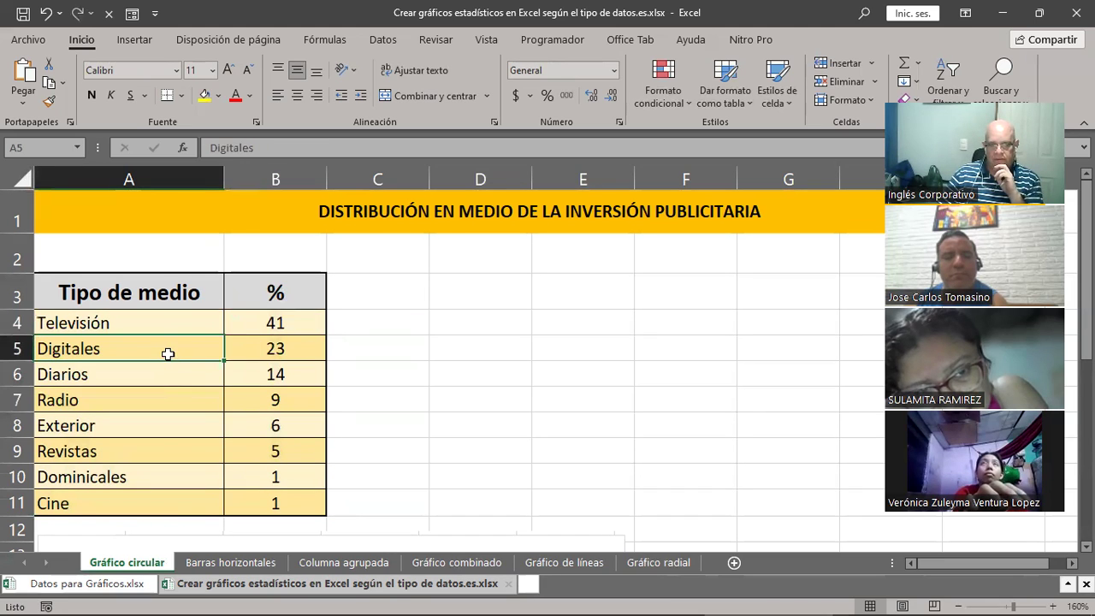
pyautogui.click(163, 376)
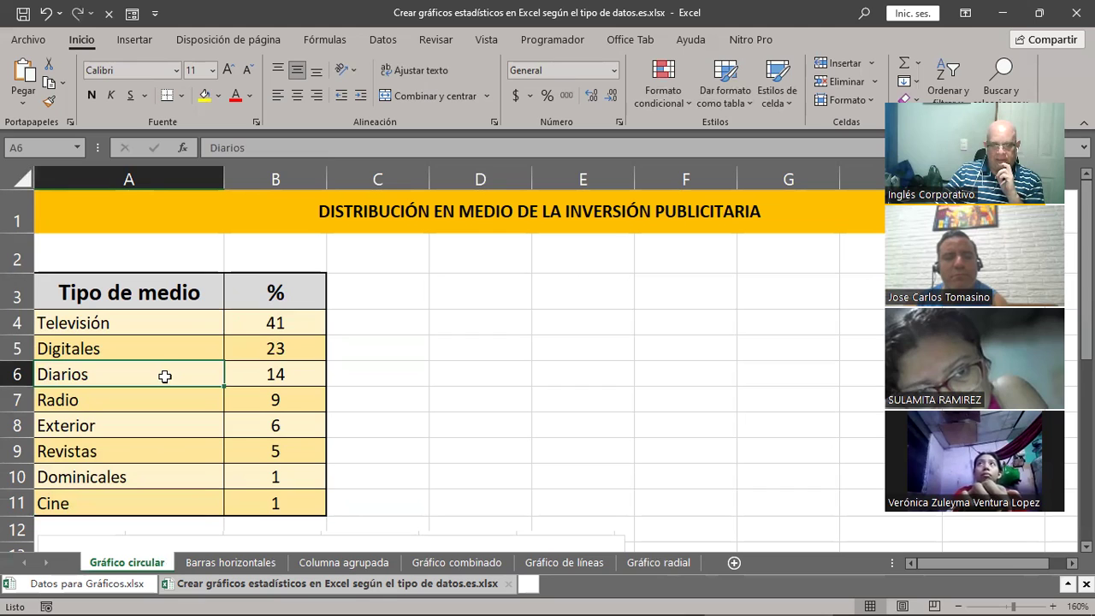
pyautogui.click(146, 427)
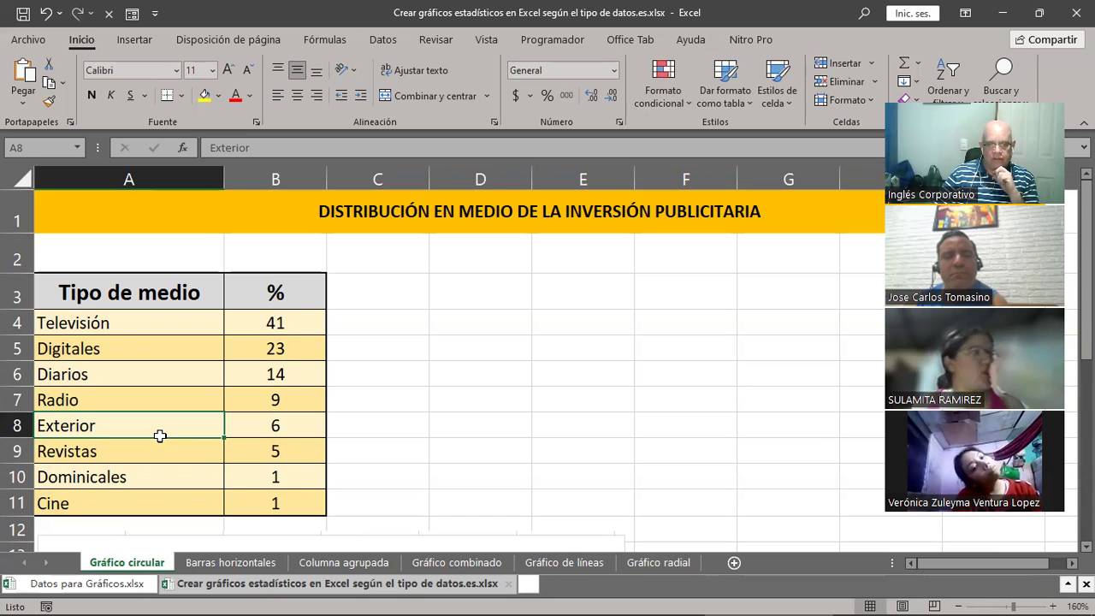
pyautogui.moveTo(274, 306); pyautogui.dragTo(261, 501)
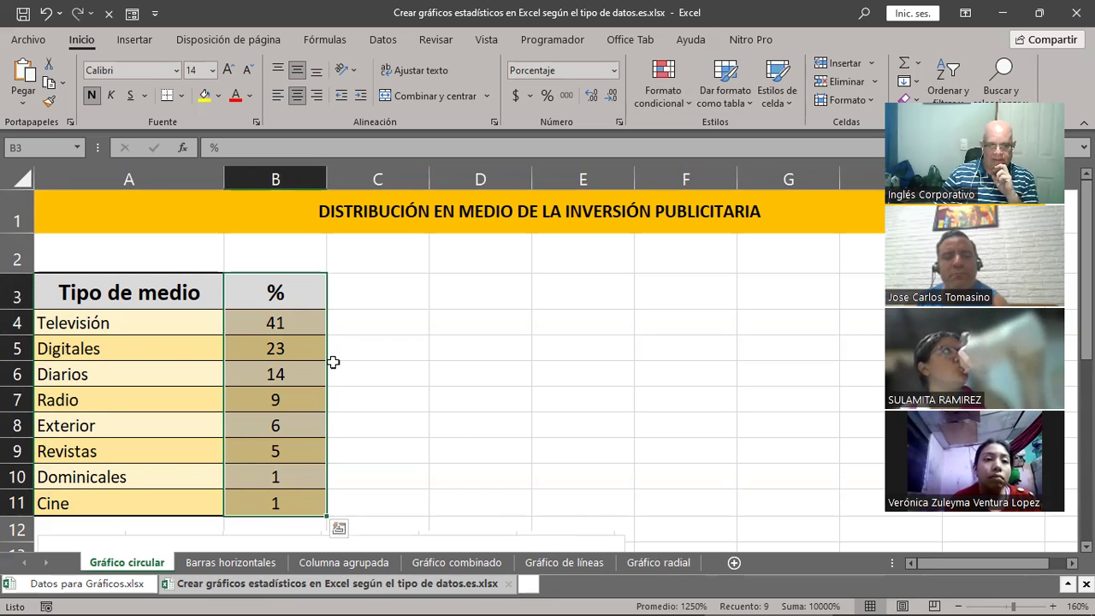
pyautogui.moveTo(294, 325); pyautogui.dragTo(271, 503)
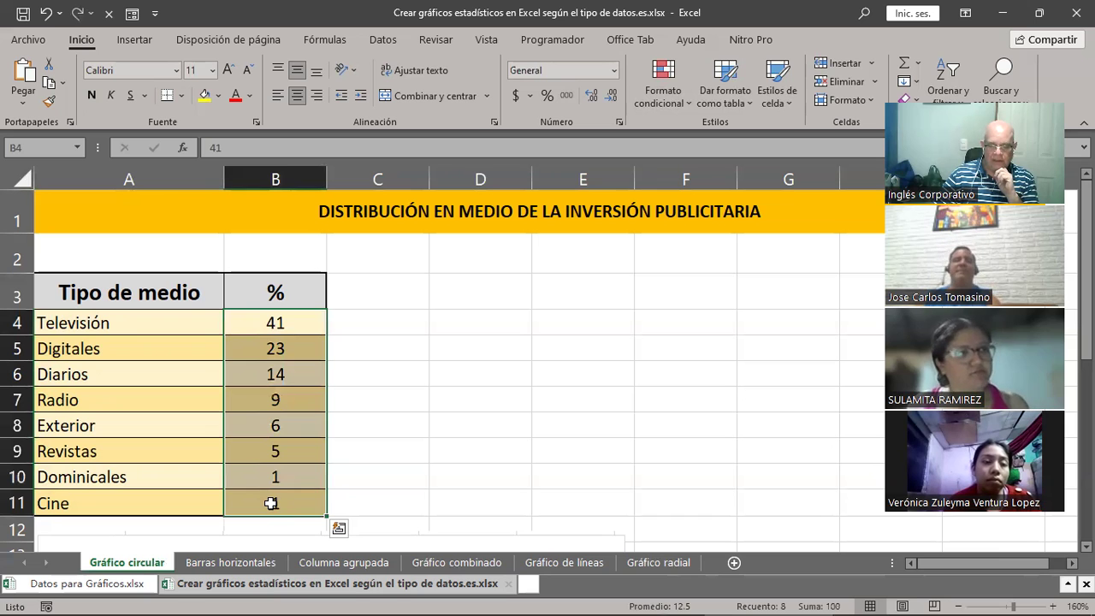
# Select the media percentages B4:B11, then click inside the table and show the Insertar tab
pyautogui.moveTo(282, 325); pyautogui.dragTo(294, 516)
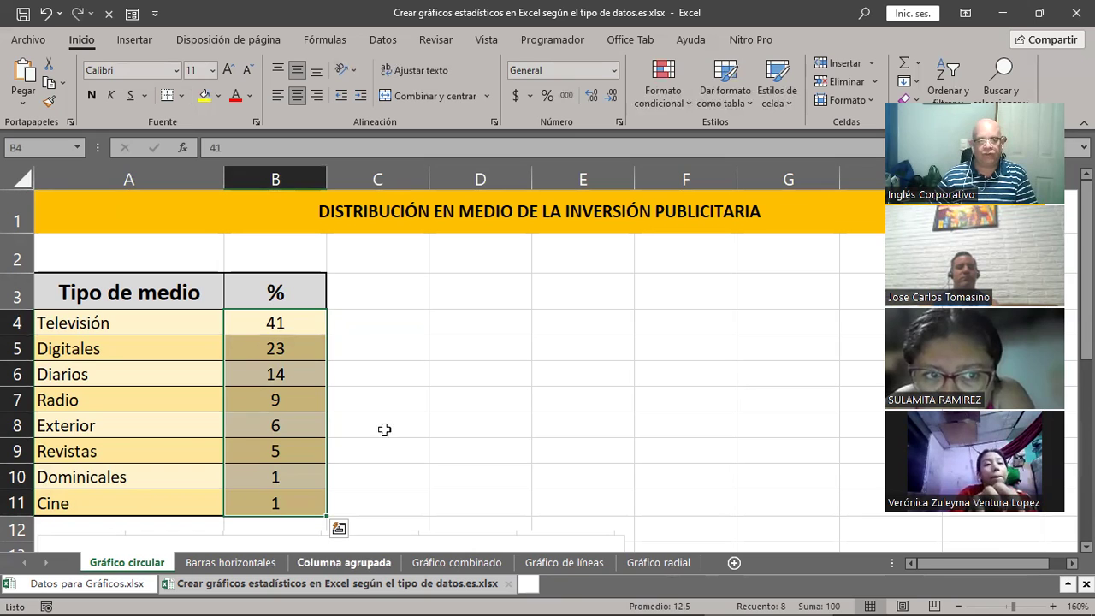
pyautogui.moveTo(300, 286); pyautogui.dragTo(277, 508)
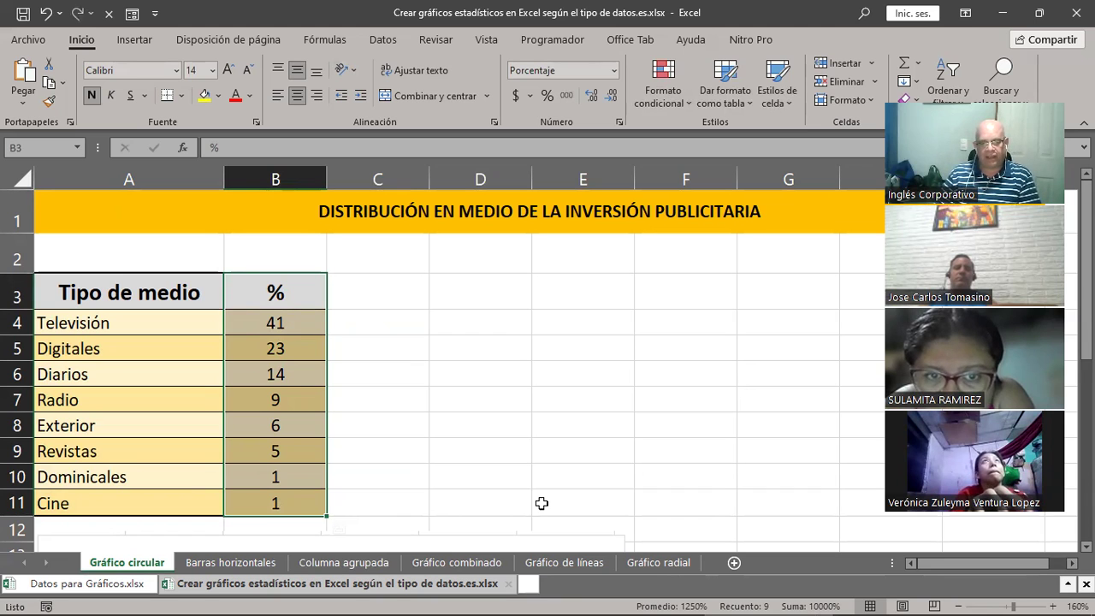
pyautogui.click(307, 324)
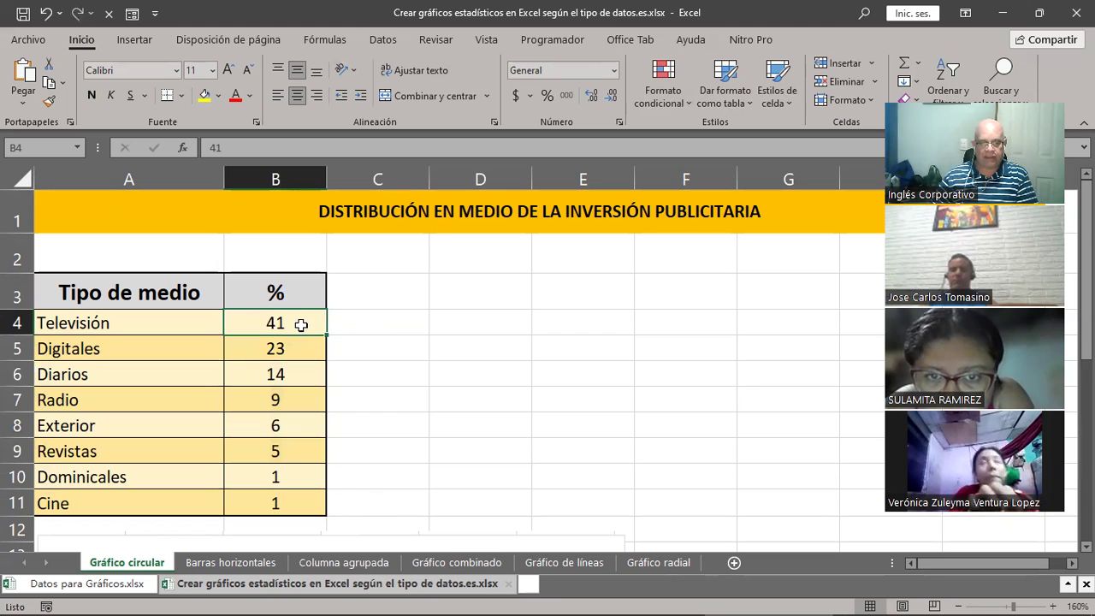
pyautogui.click(295, 345)
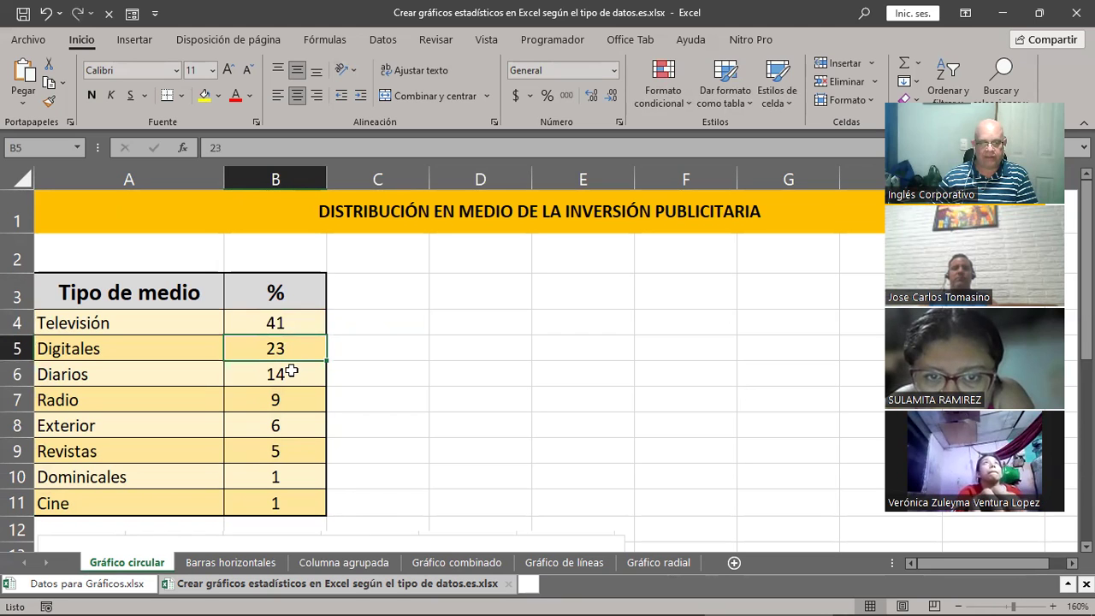
pyautogui.click(292, 371)
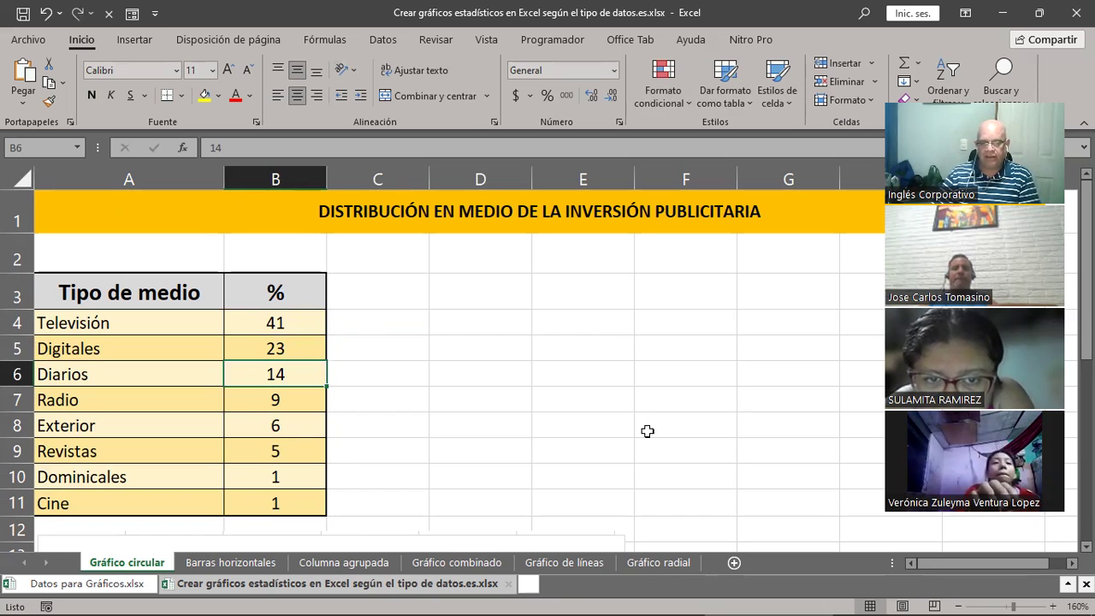
pyautogui.moveTo(285, 318); pyautogui.dragTo(281, 504)
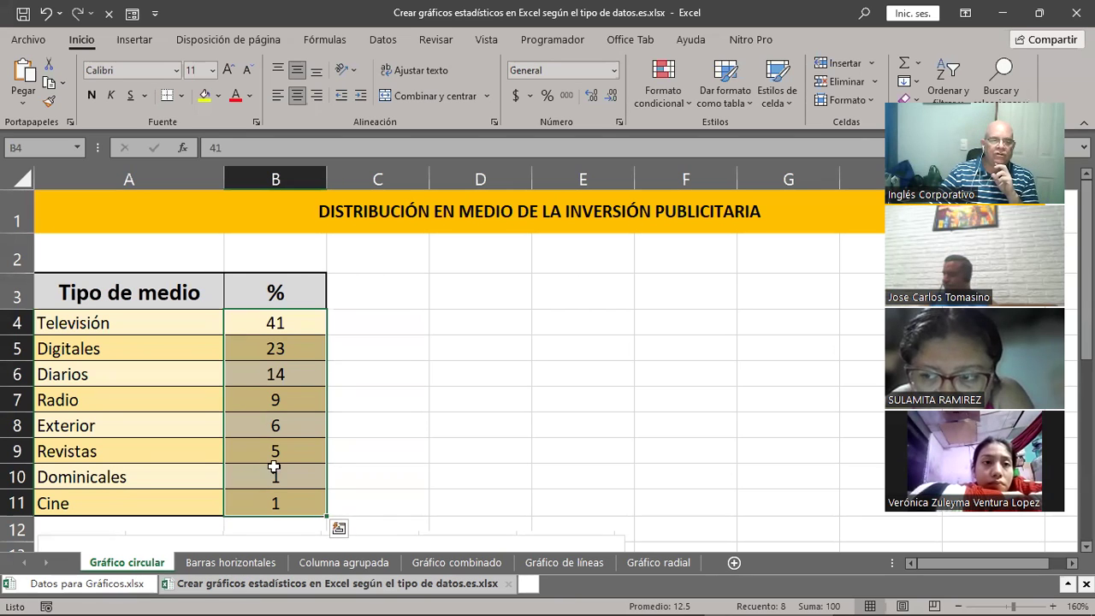
pyautogui.click(180, 347)
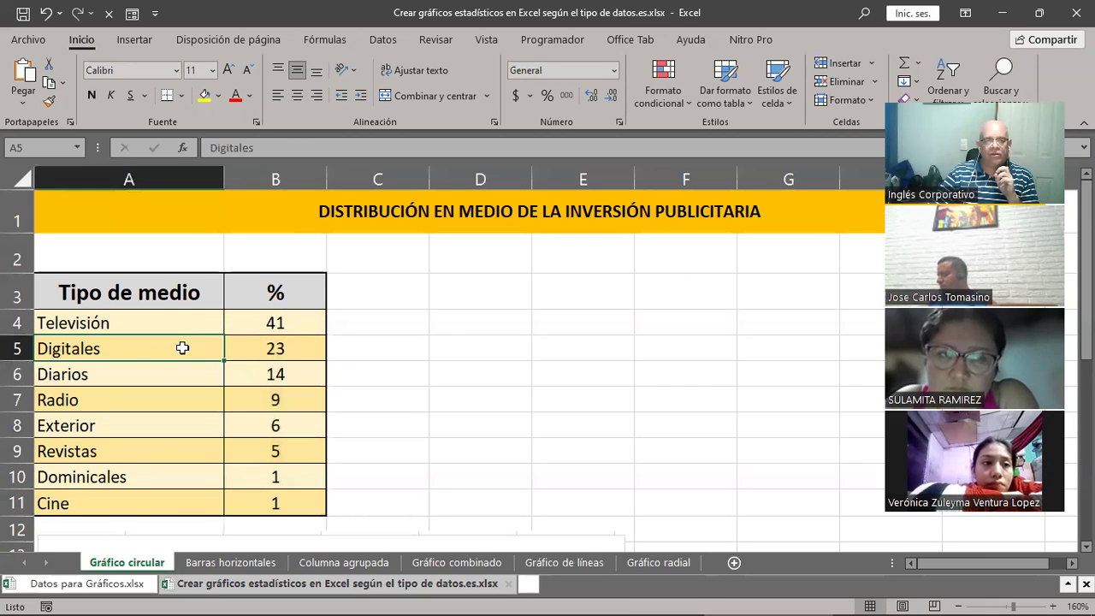
pyautogui.click(135, 40)
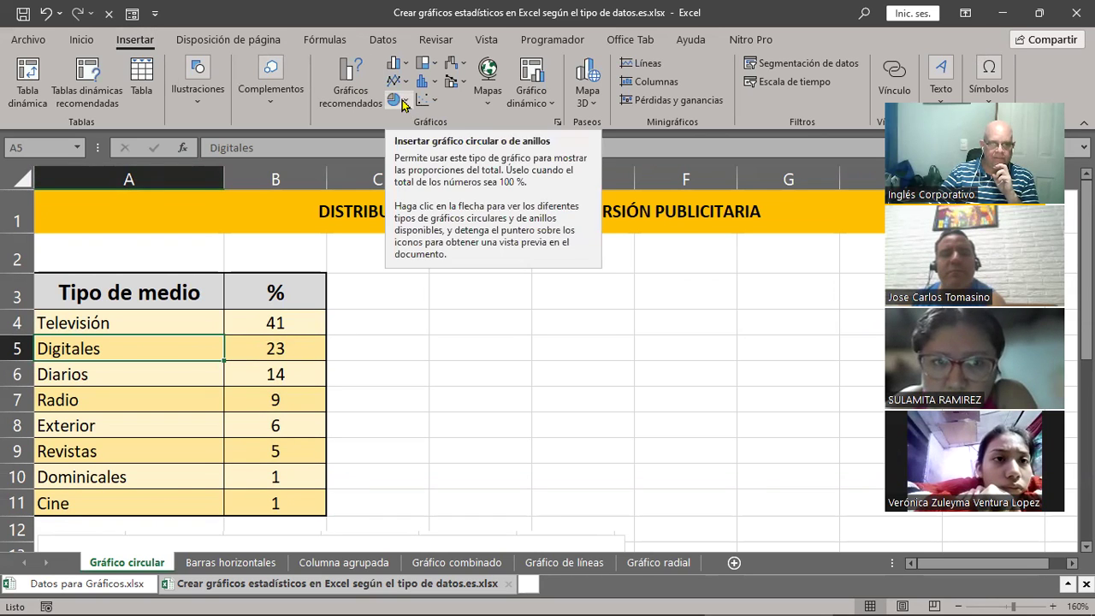
# Insert a Circular 3D pie chart of the advertising-media percentages
pyautogui.click(402, 101)
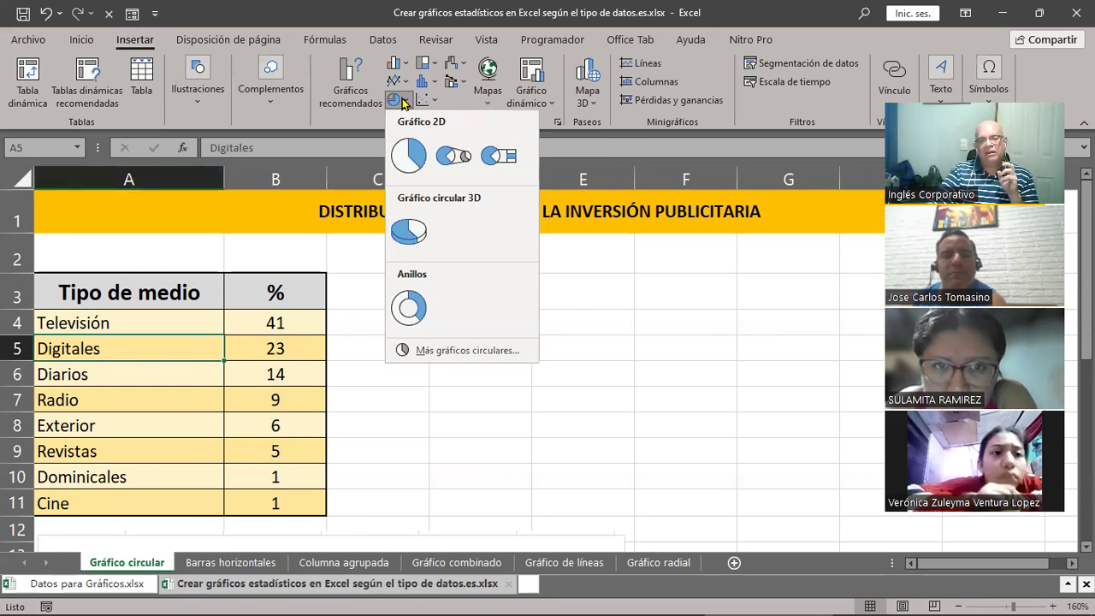
pyautogui.click(406, 231)
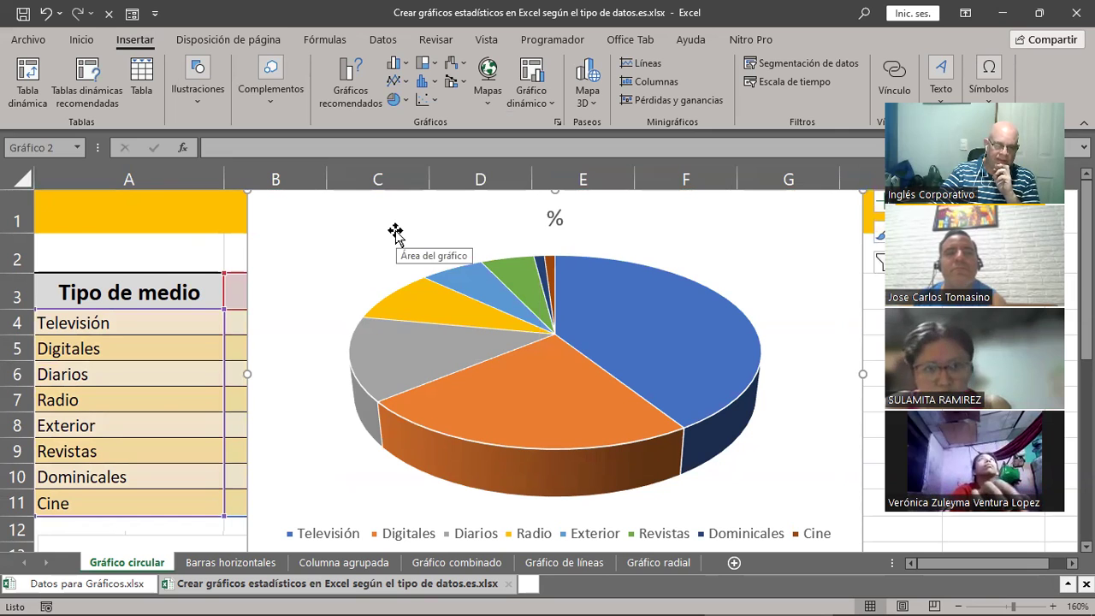
# Shrink the new pie chart so it sits beside the media table instead of over it
pyautogui.scroll(-4, 517, 455)
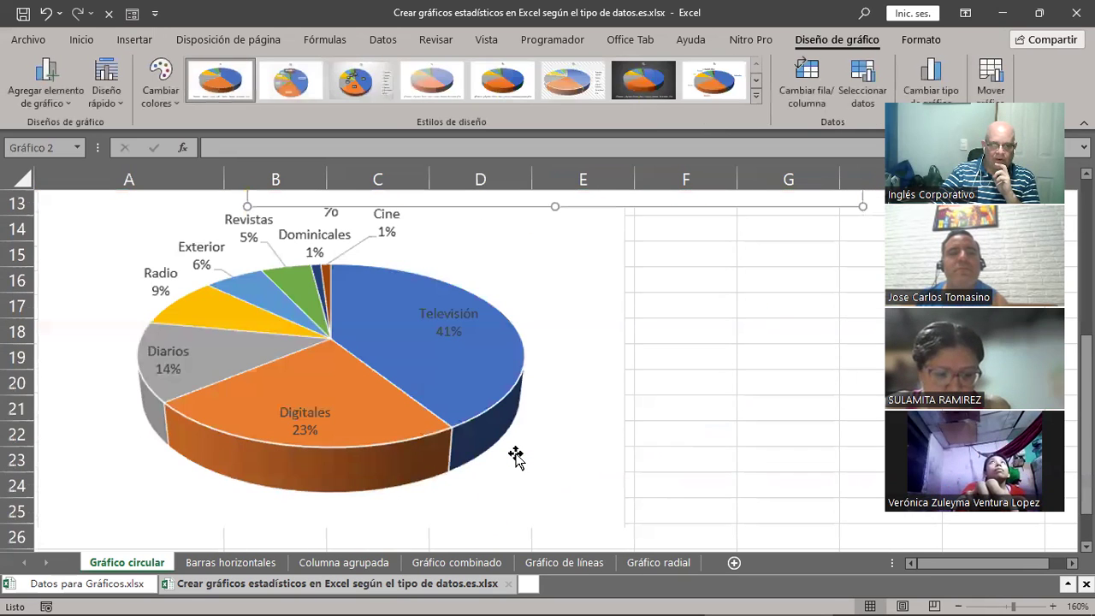
pyautogui.scroll(4, 516, 456)
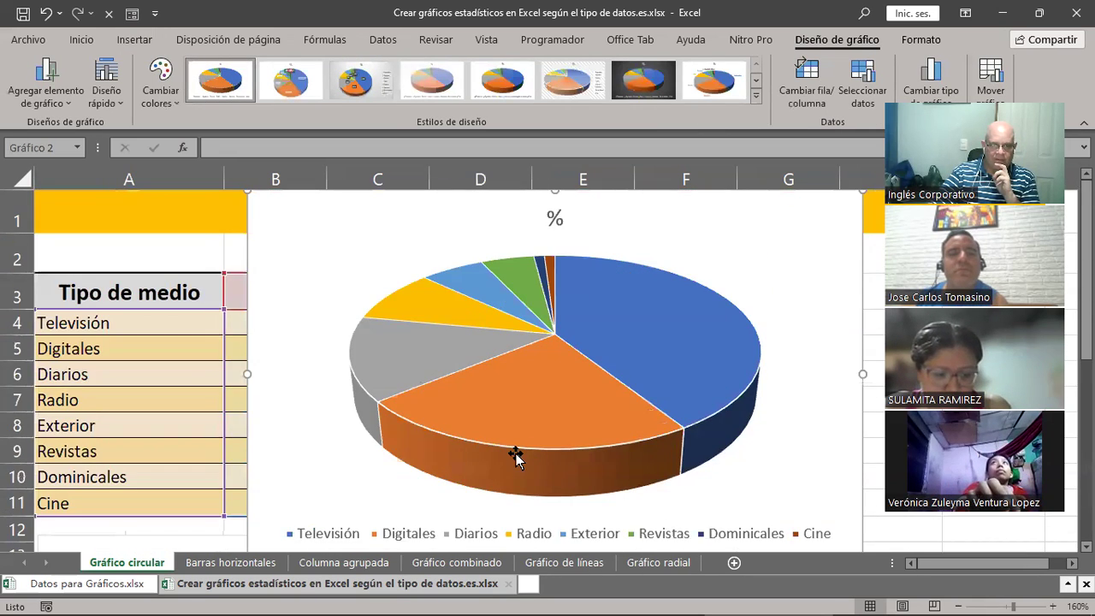
pyautogui.scroll(-5, 516, 456)
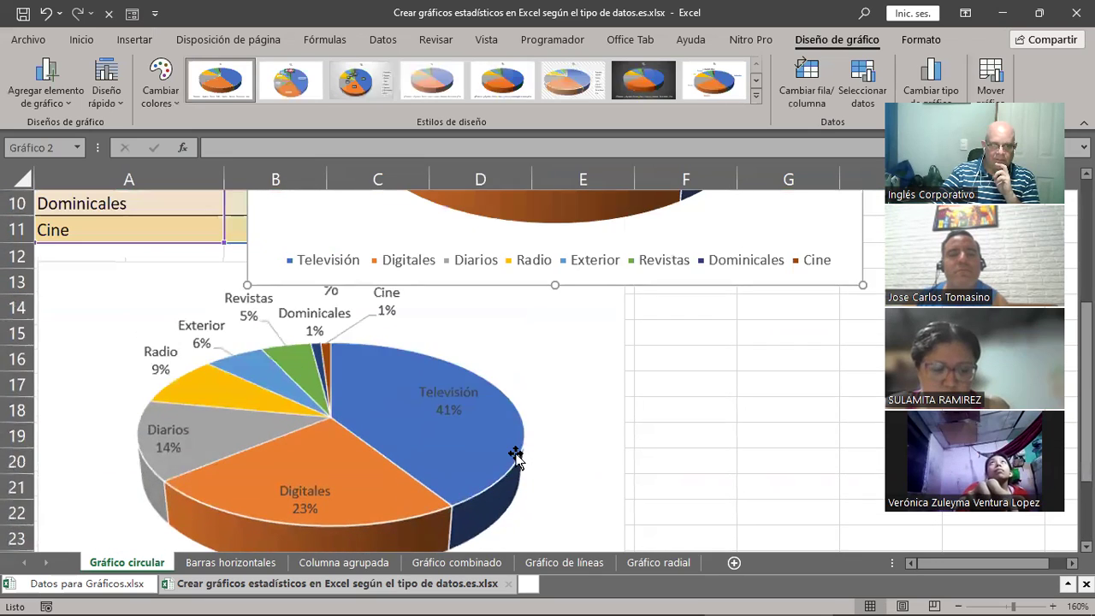
pyautogui.scroll(2, 517, 455)
pyautogui.scroll(3, 516, 456)
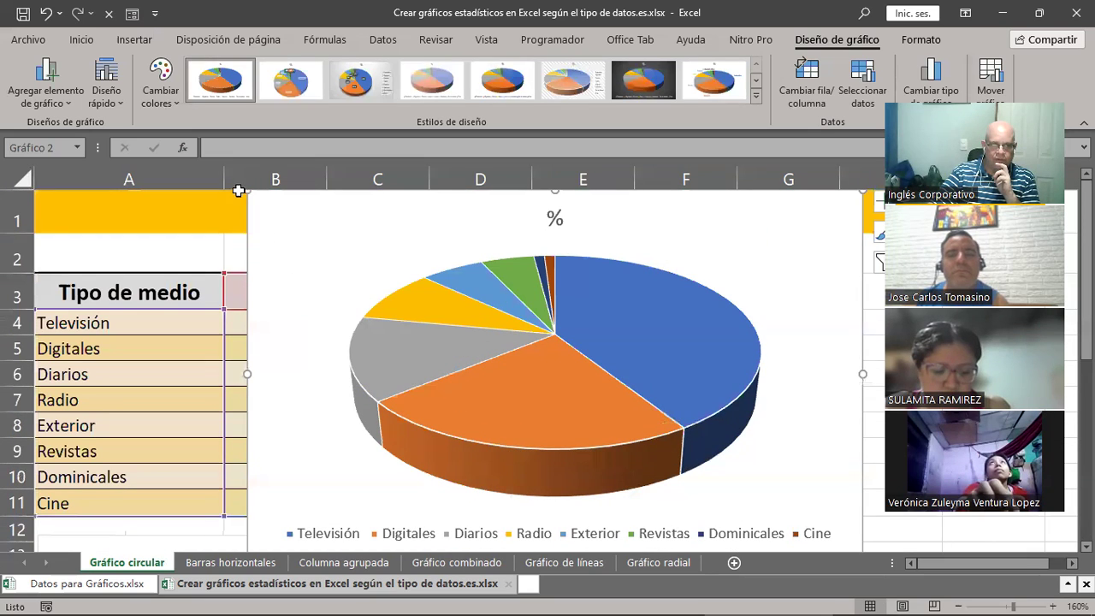
pyautogui.moveTo(245, 192); pyautogui.dragTo(329, 254)
pyautogui.click(745, 376)
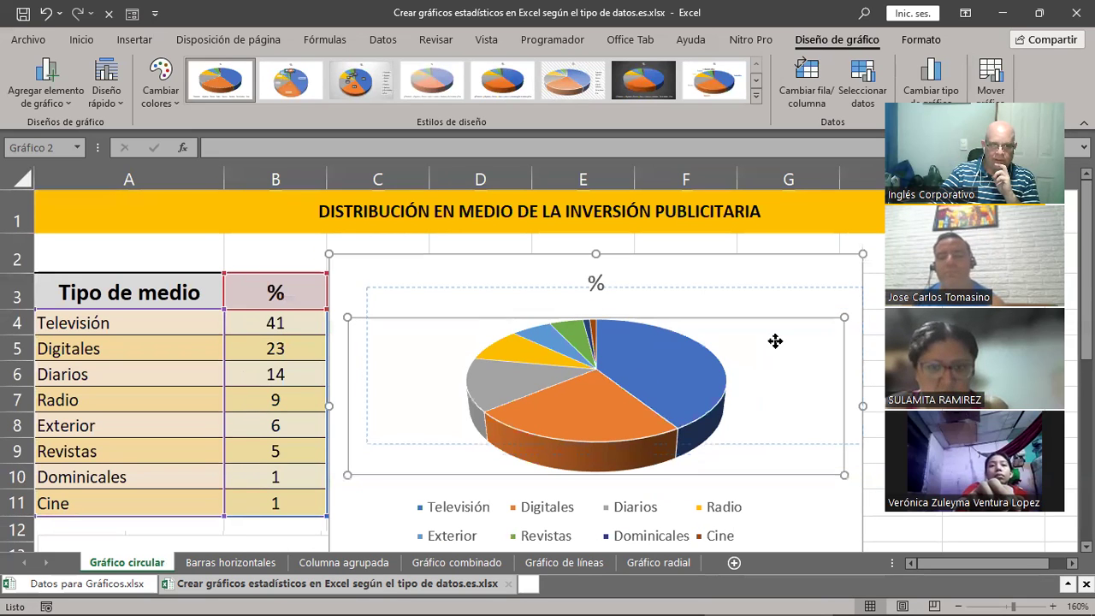
pyautogui.moveTo(769, 357); pyautogui.dragTo(745, 376)
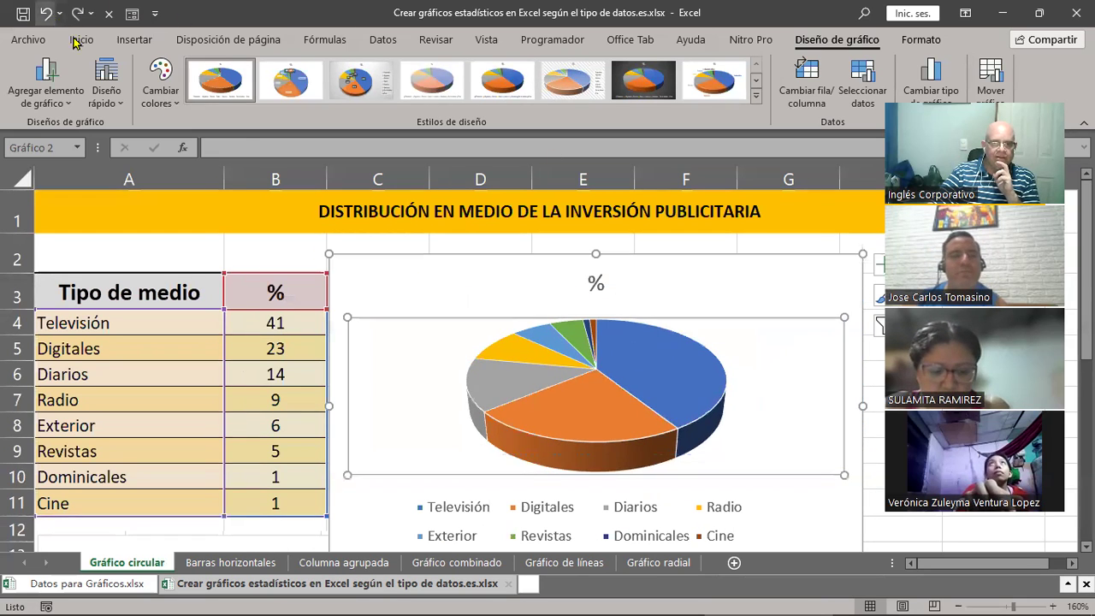
pyautogui.scroll(-3, 565, 342)
pyautogui.scroll(1, 652, 430)
pyautogui.scroll(2, 653, 423)
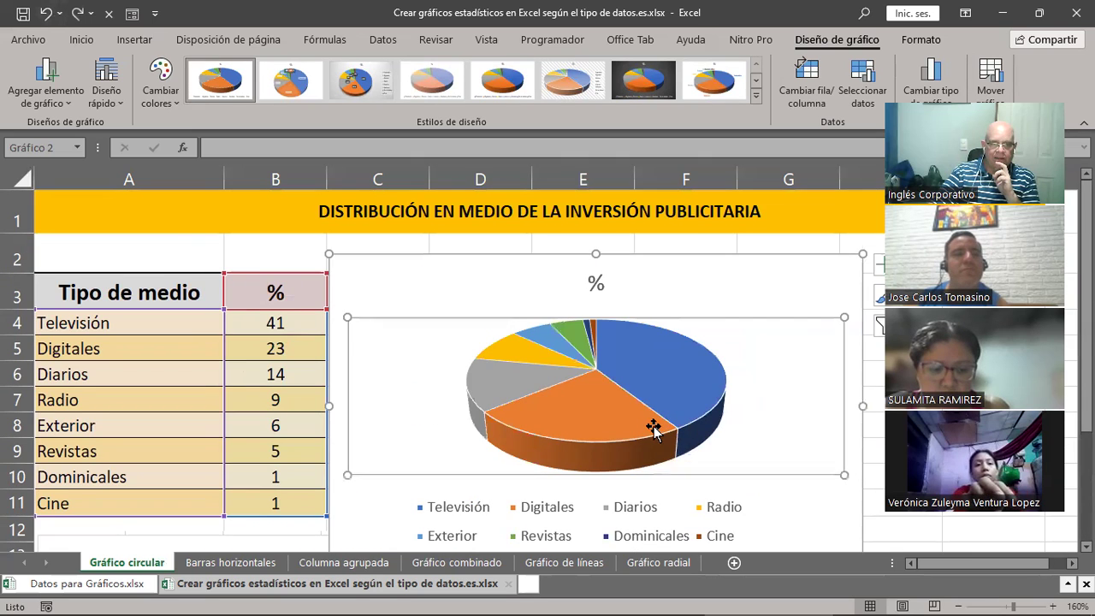
pyautogui.scroll(-2, 654, 427)
pyautogui.scroll(-2, 637, 411)
pyautogui.moveTo(555, 293); pyautogui.dragTo(552, 438)
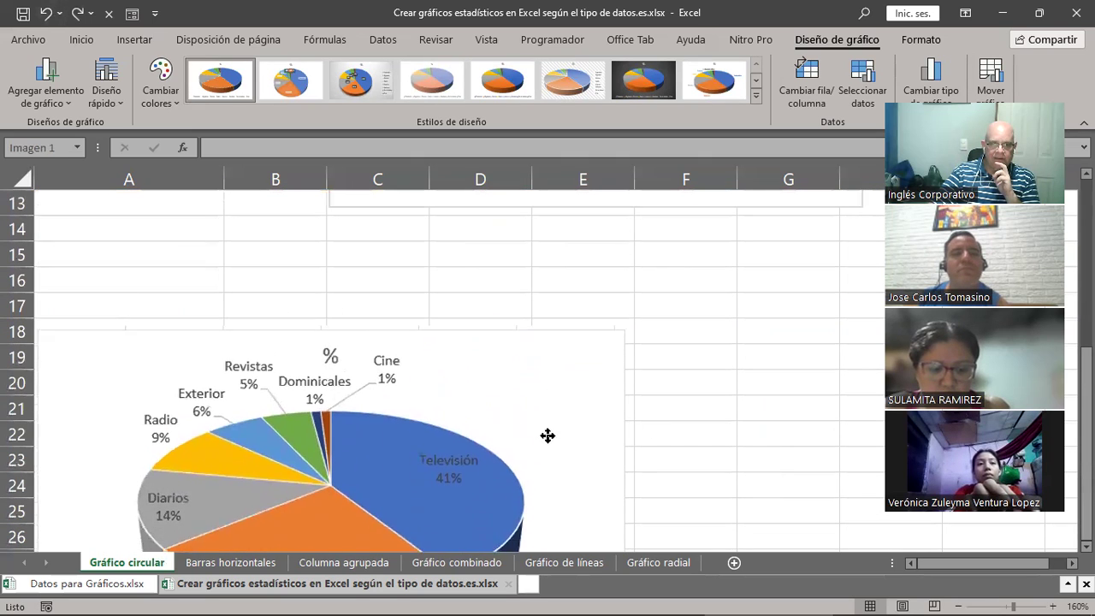
pyautogui.scroll(1, 774, 429)
pyautogui.scroll(3, 782, 435)
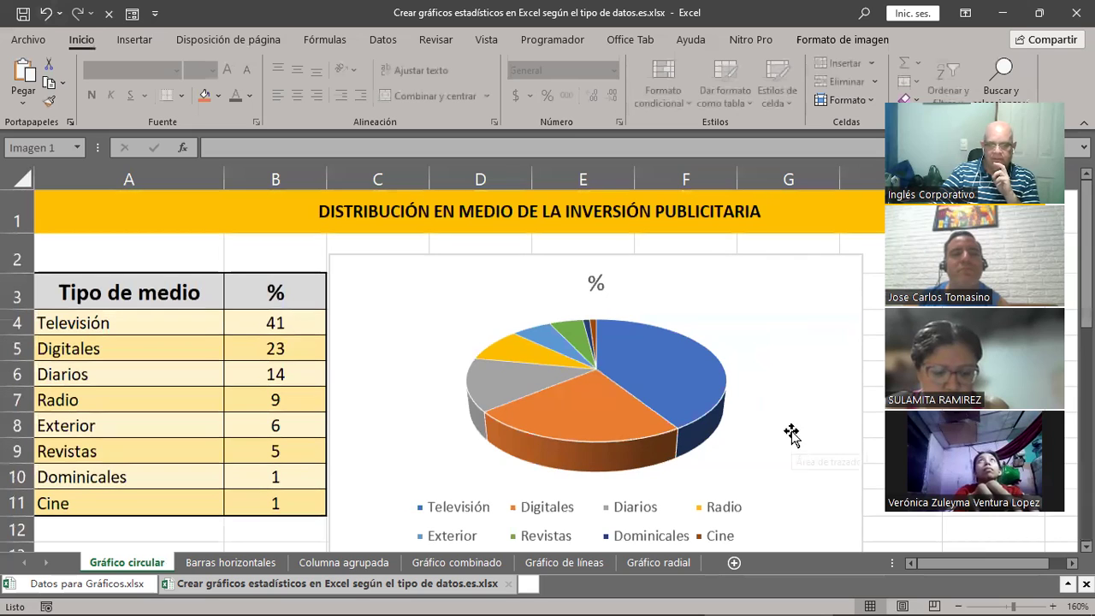
pyautogui.scroll(-1, 855, 489)
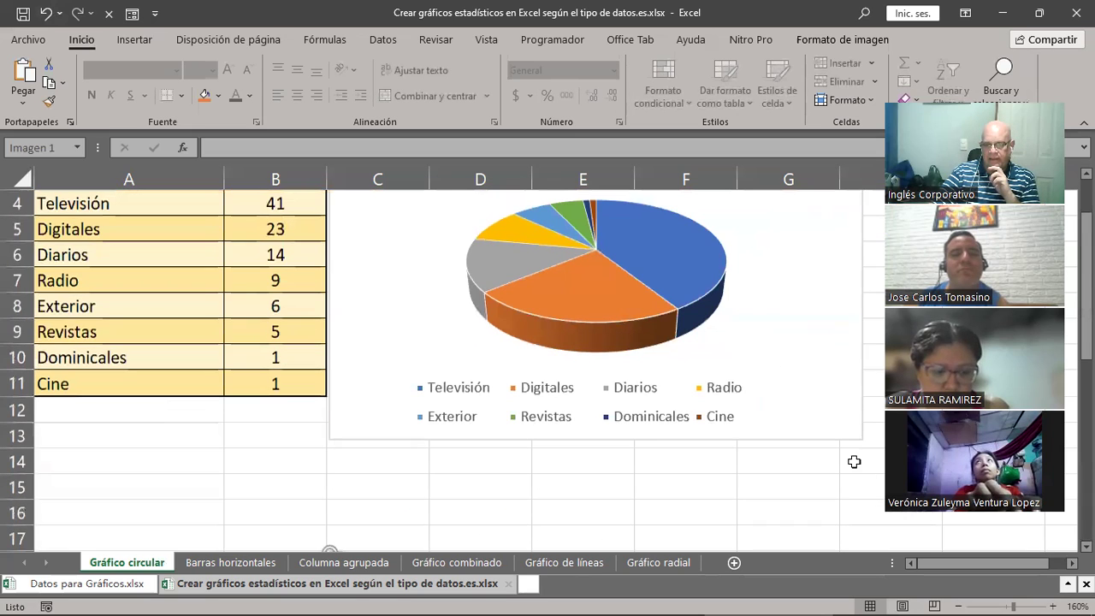
# Enlarge the pie chart to reach column I and nudge it slightly to the right
pyautogui.click(834, 402)
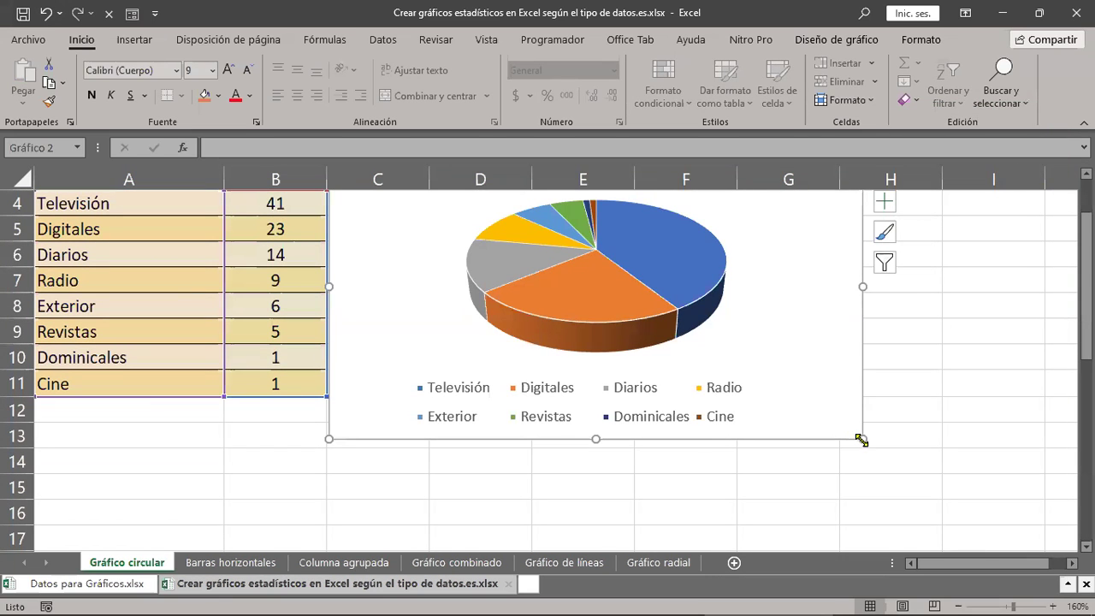
pyautogui.moveTo(864, 440); pyautogui.dragTo(1000, 524)
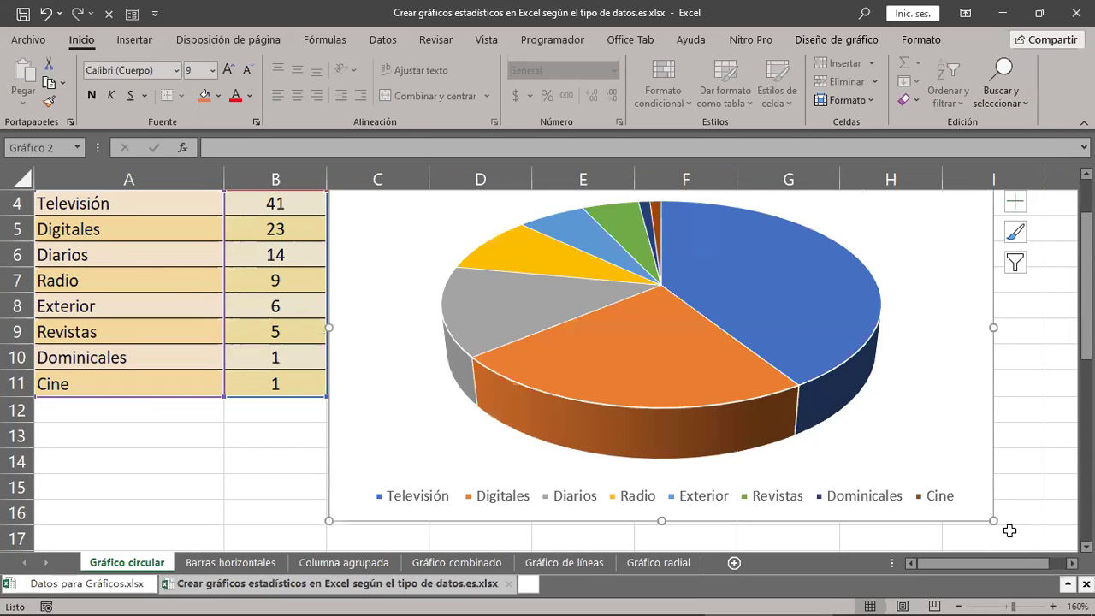
pyautogui.scroll(-4, 856, 413)
pyautogui.scroll(5, 856, 413)
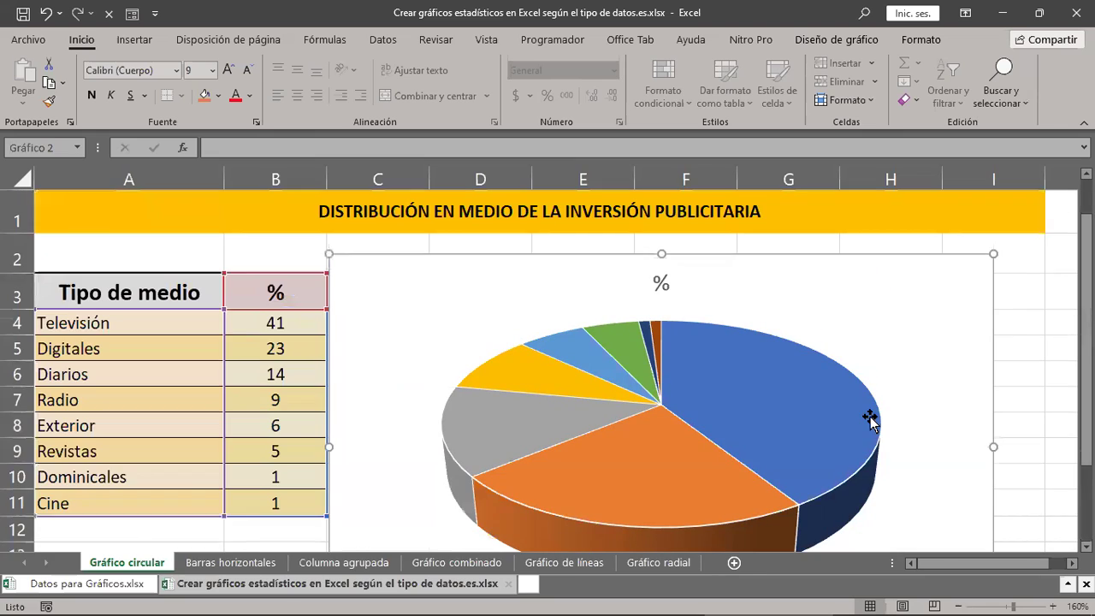
pyautogui.scroll(-2, 867, 416)
pyautogui.scroll(-3, 868, 417)
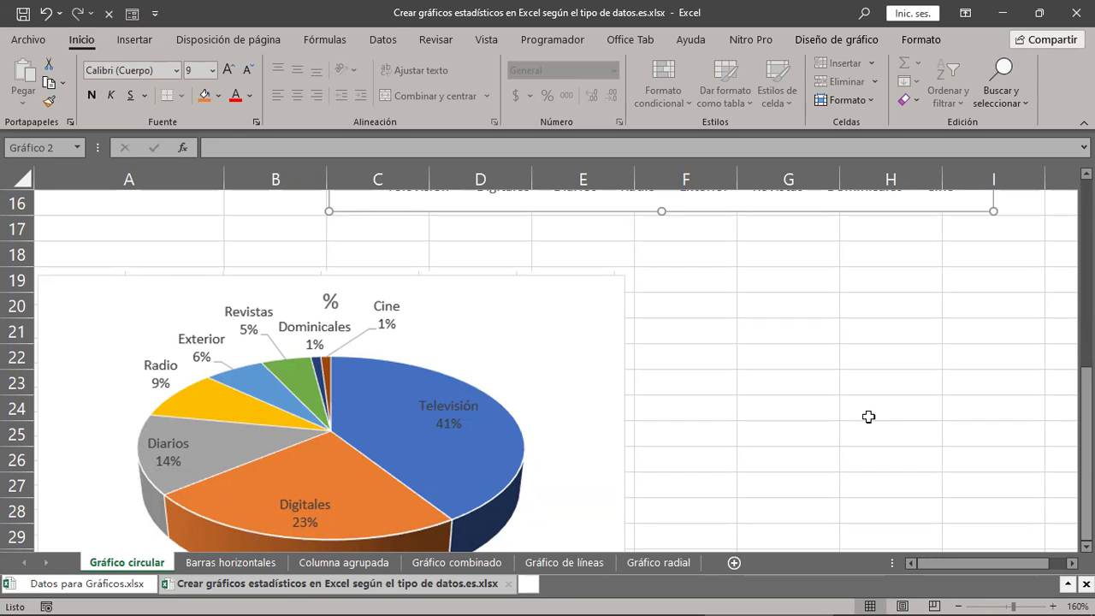
pyautogui.scroll(4, 868, 416)
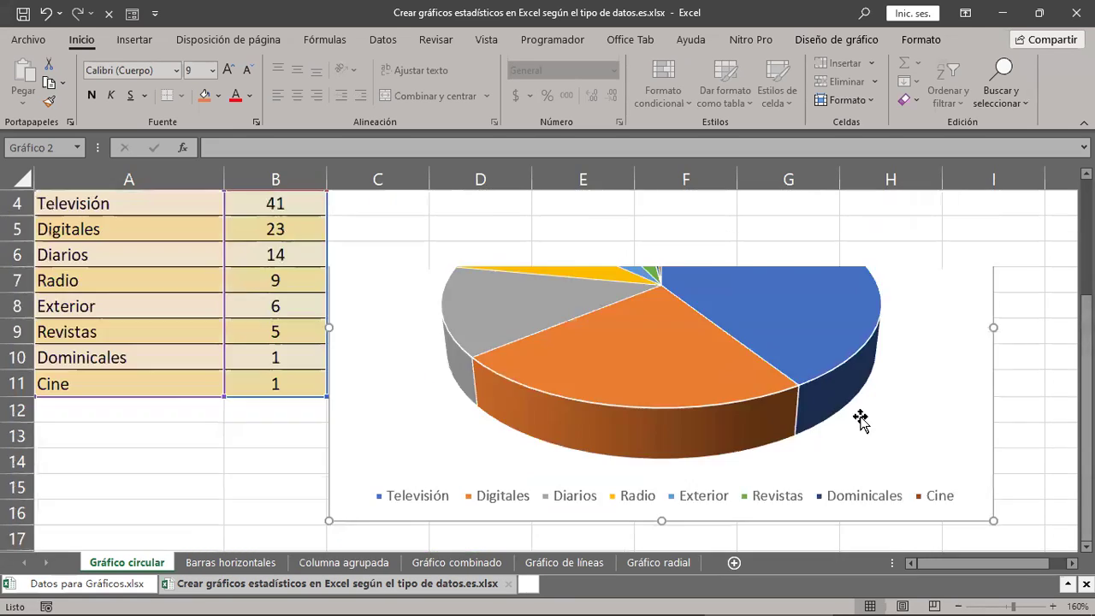
pyautogui.scroll(1, 866, 417)
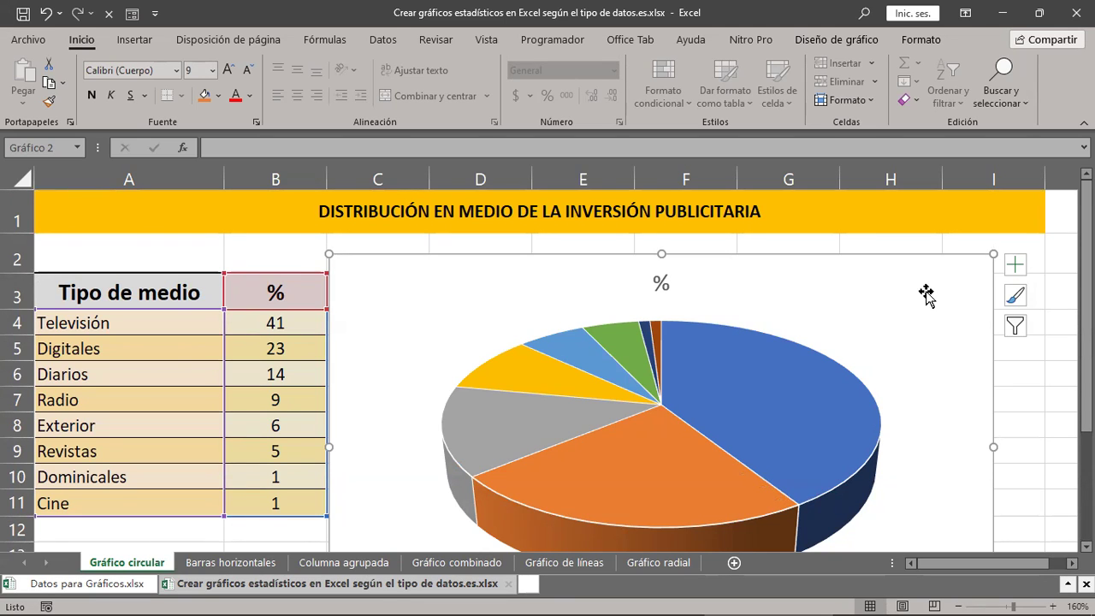
pyautogui.moveTo(925, 293); pyautogui.dragTo(951, 292)
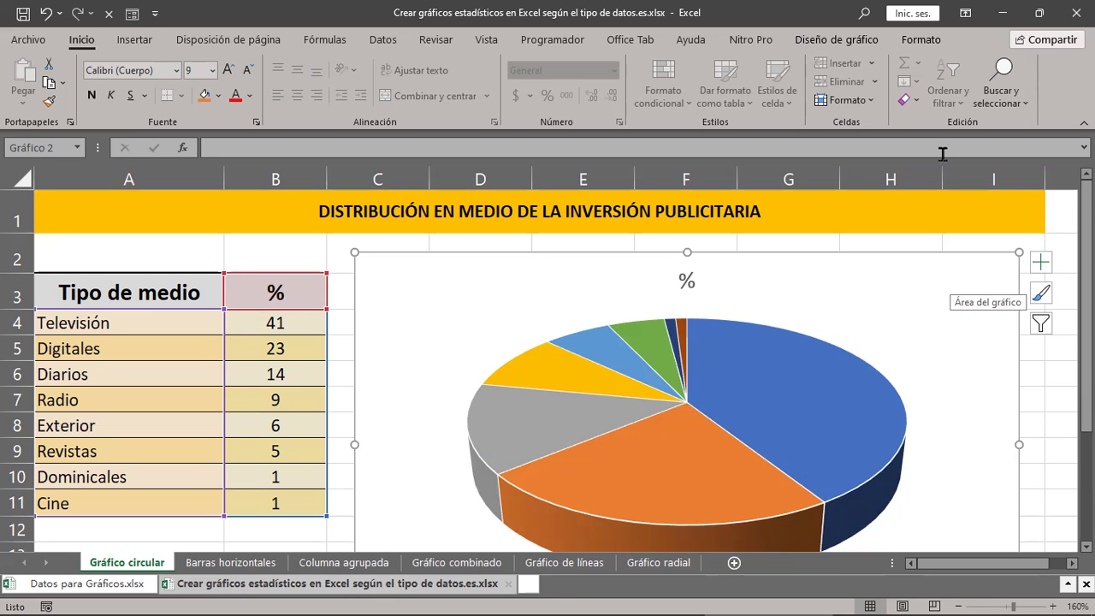
# Look over the Diseño de gráfico and Formato tools for the selected pie chart
pyautogui.click(837, 40)
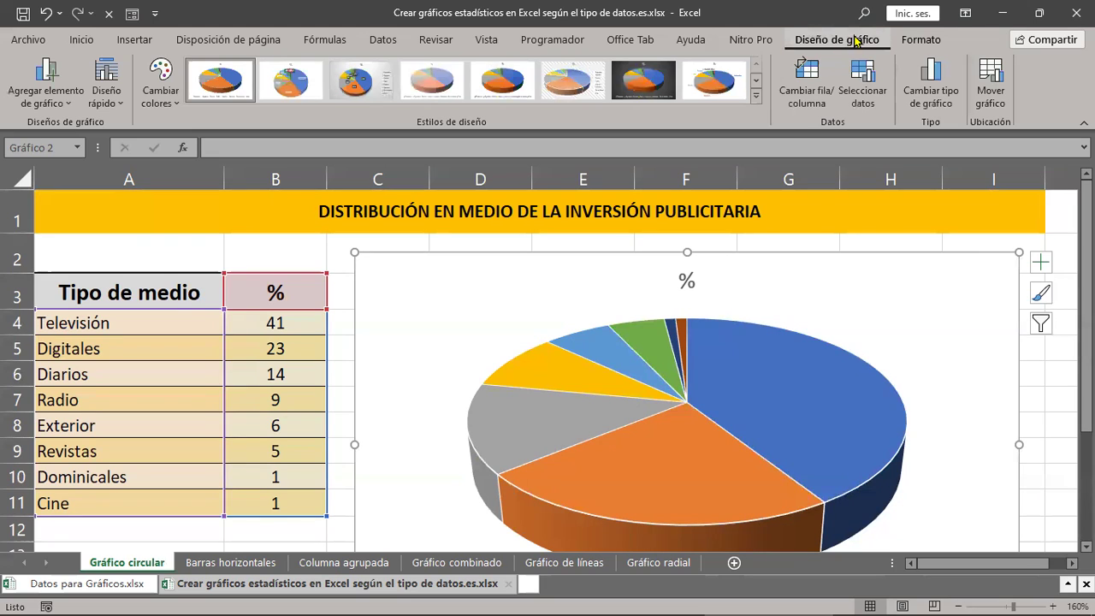
pyautogui.click(922, 40)
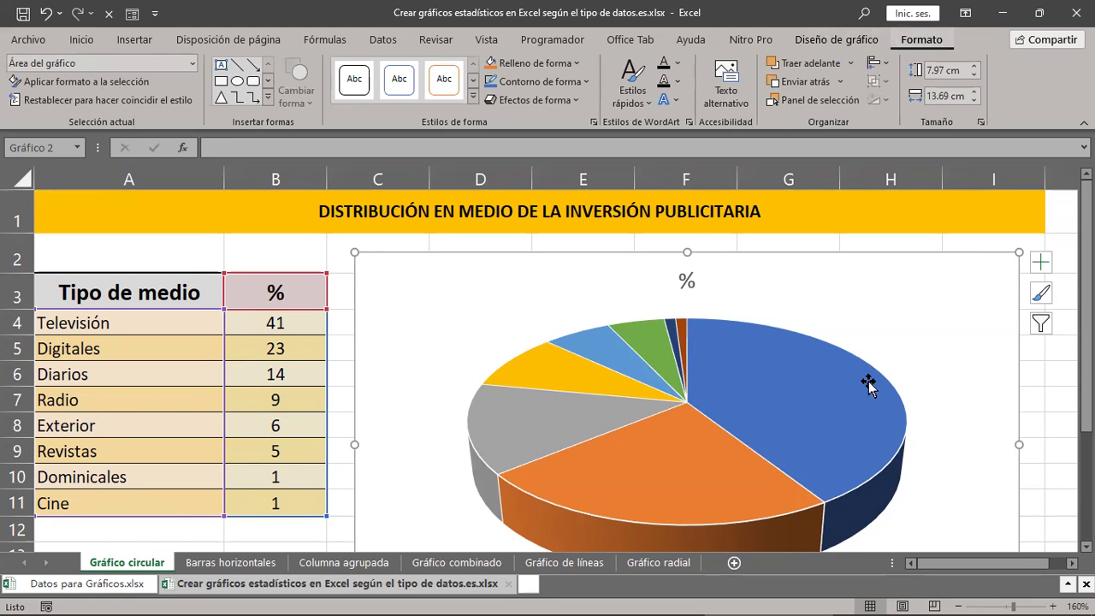
pyautogui.scroll(-2, 873, 384)
pyautogui.scroll(-1, 872, 384)
pyautogui.scroll(1, 872, 384)
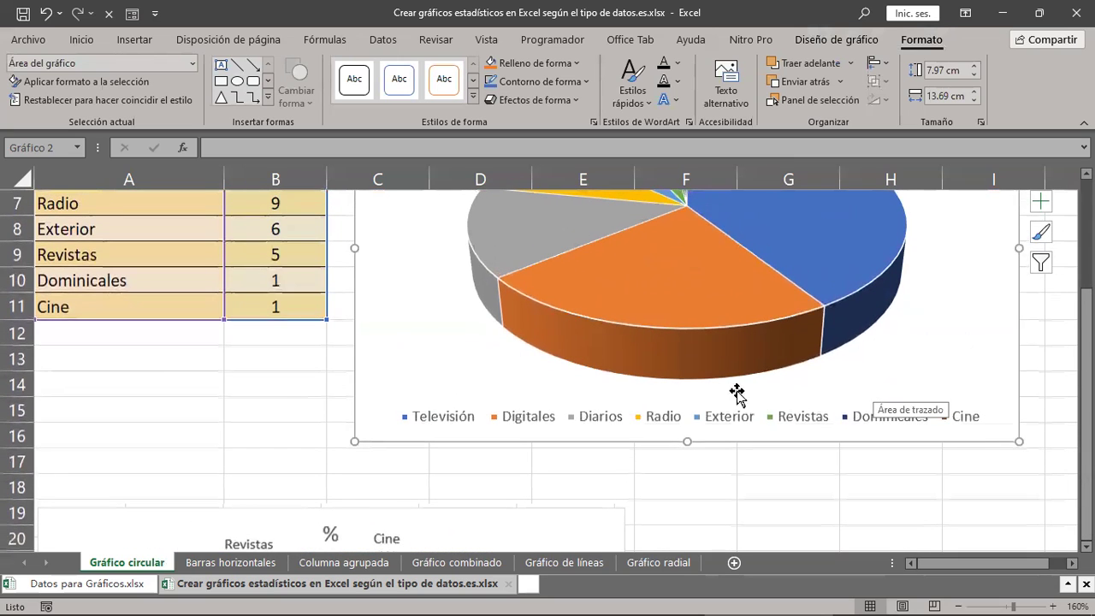
# Click cell A13, then reselect the pie chart and reopen its Formato tools
pyautogui.click(152, 362)
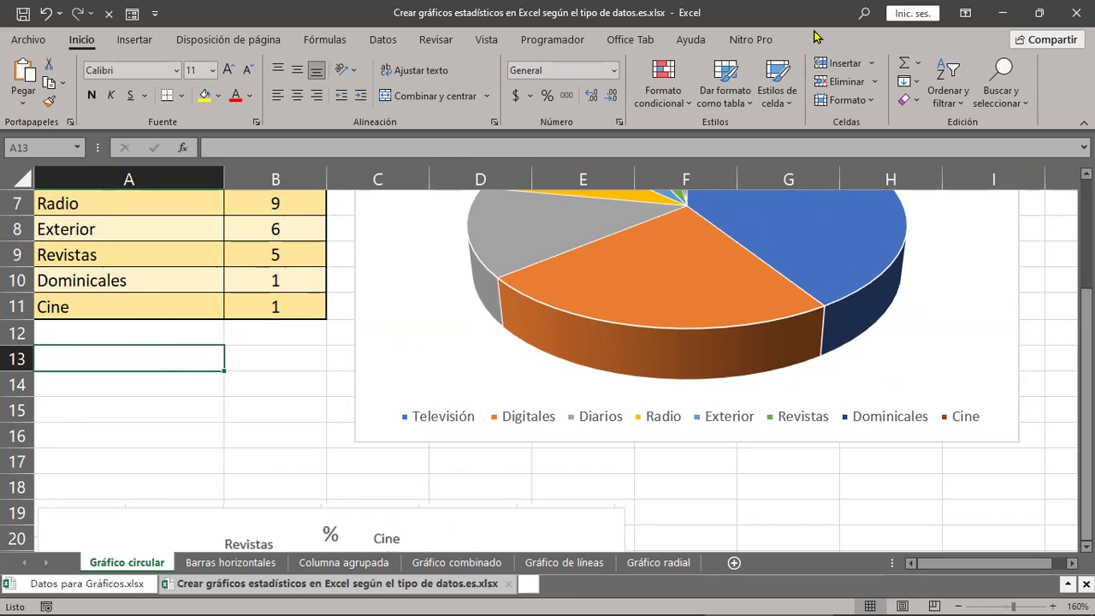
pyautogui.scroll(2, 862, 275)
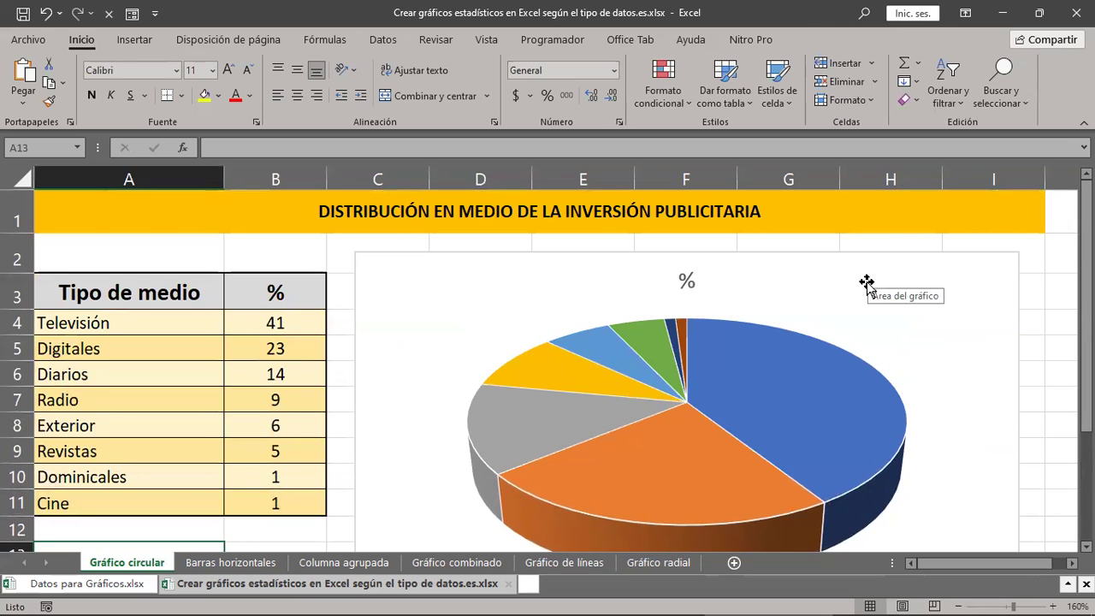
pyautogui.moveTo(829, 325)
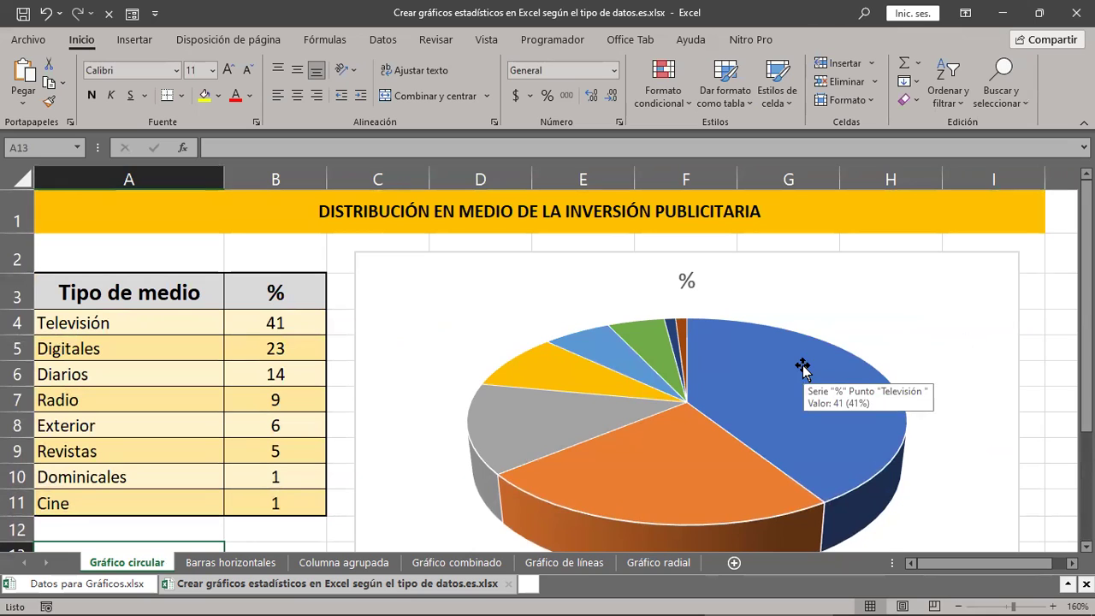
pyautogui.click(830, 325)
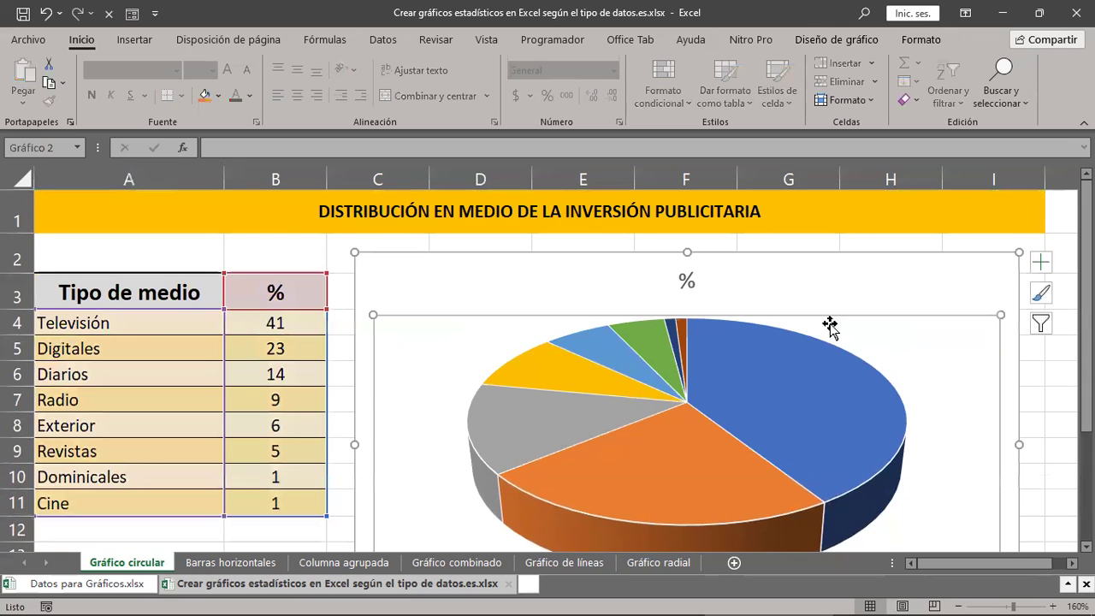
pyautogui.click(841, 40)
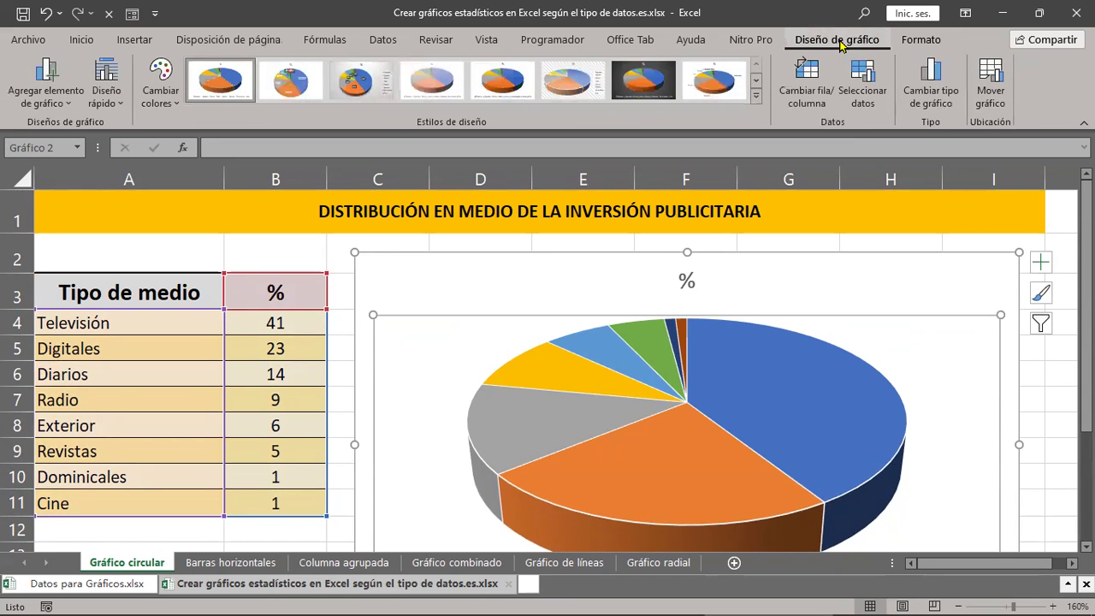
pyautogui.click(921, 41)
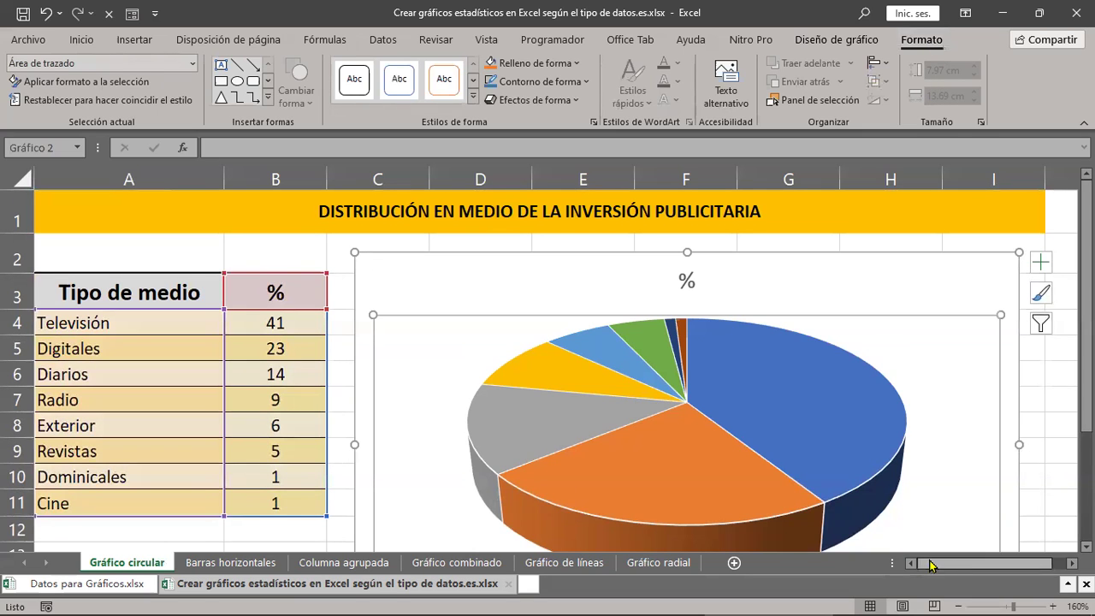
pyautogui.moveTo(892, 563); pyautogui.dragTo(819, 565)
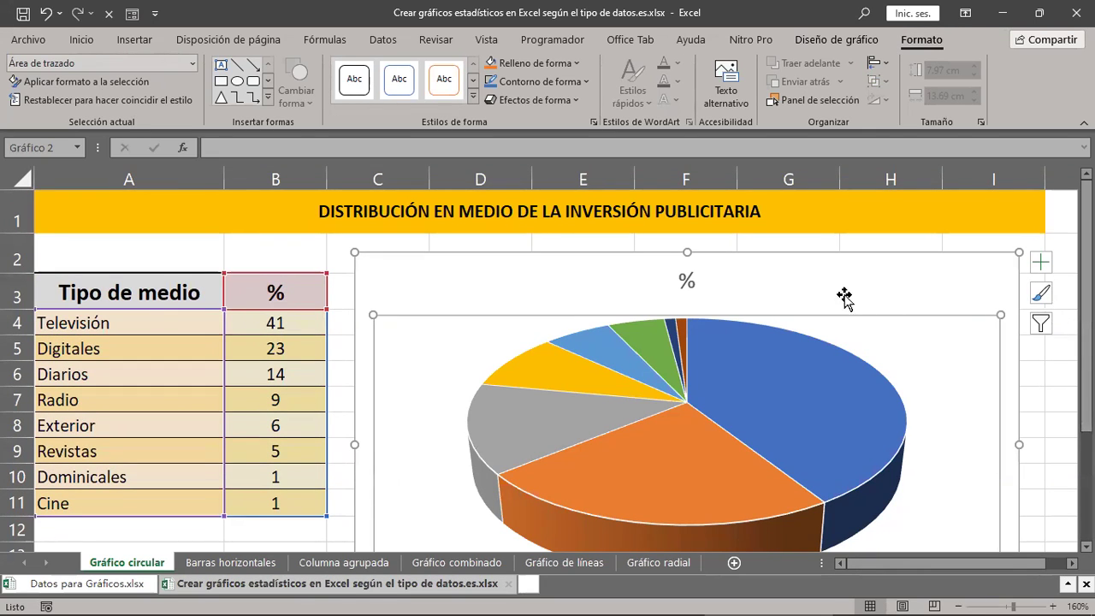
# Open Formato del área del gráfico and expand its Relleno and Borde sections
pyautogui.rightClick(769, 278)
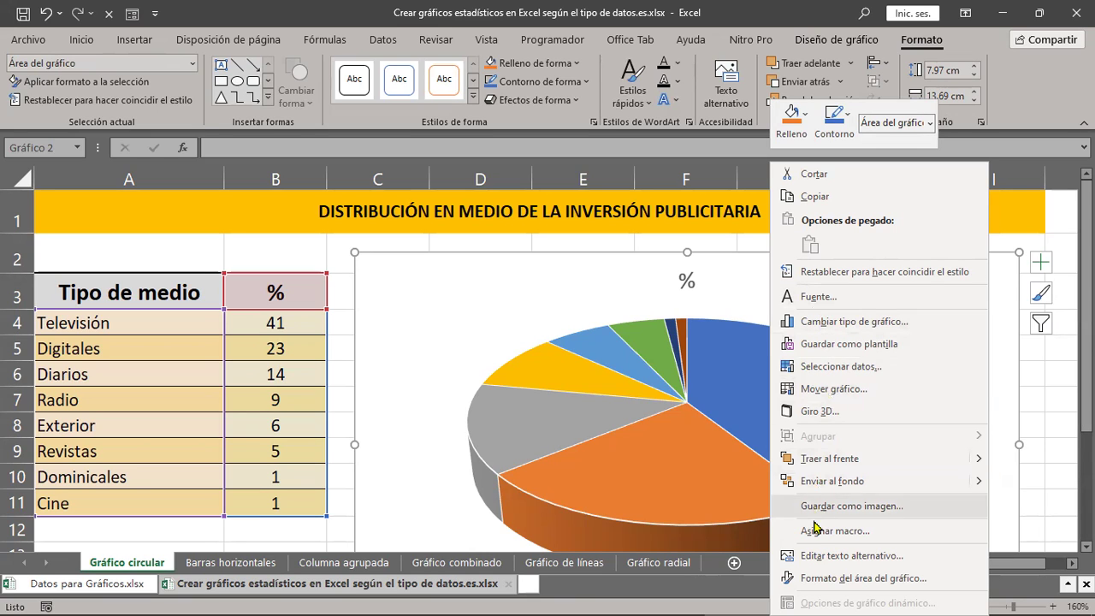
pyautogui.click(821, 579)
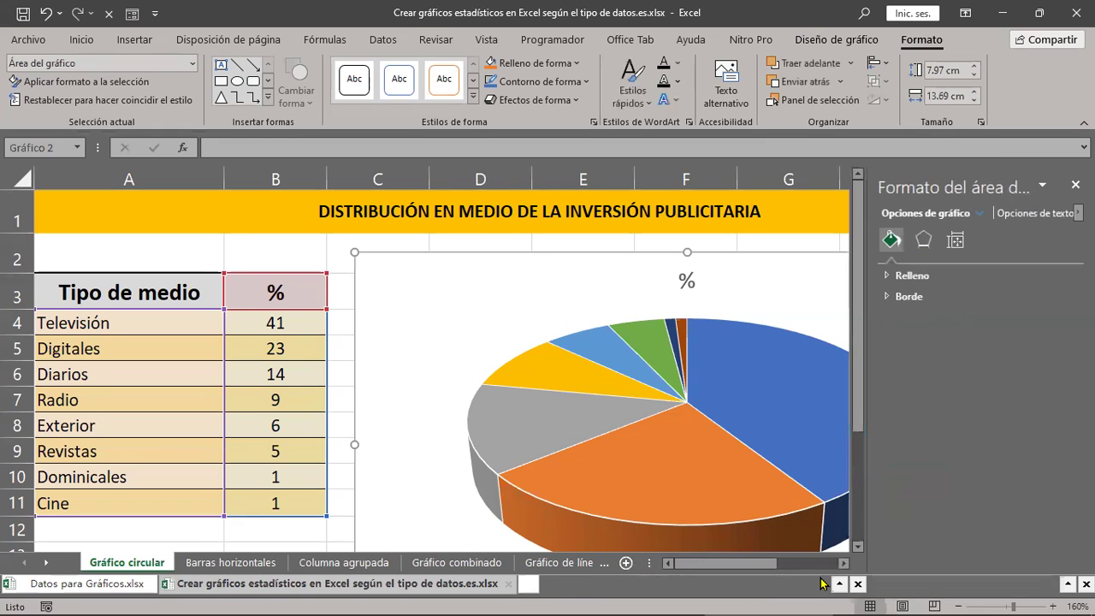
pyautogui.click(889, 278)
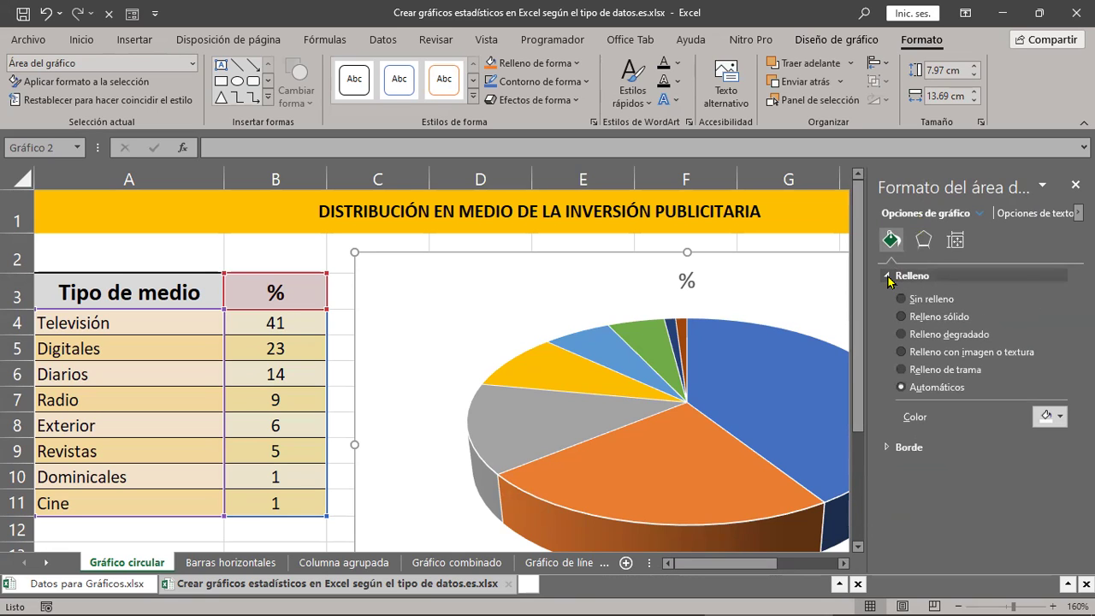
pyautogui.click(889, 454)
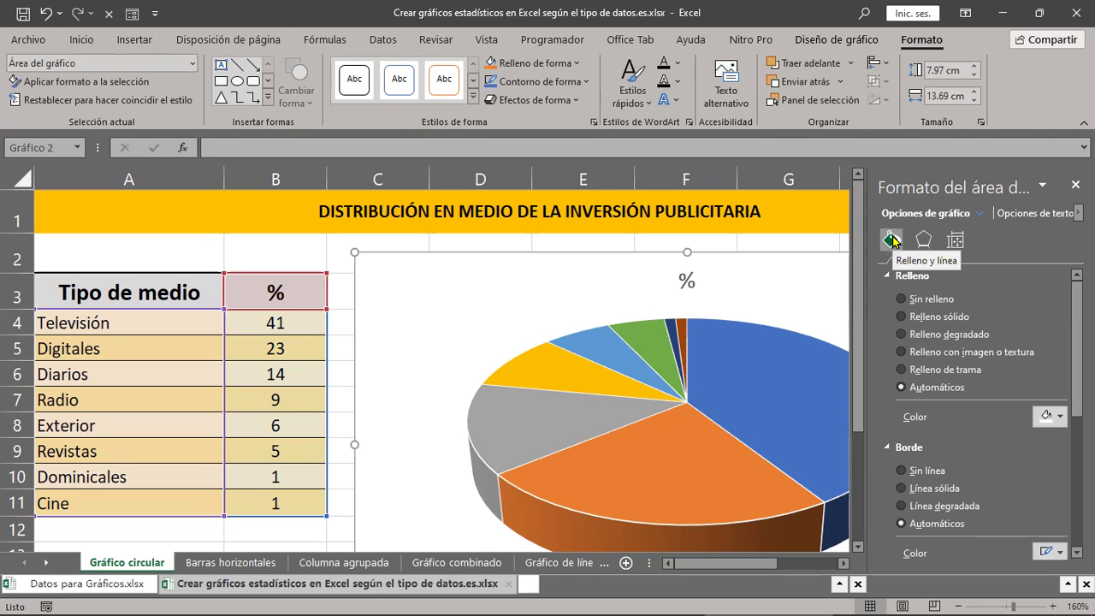
pyautogui.scroll(-2, 975, 410)
pyautogui.scroll(-2, 975, 411)
pyautogui.scroll(-2, 975, 410)
pyautogui.scroll(-1, 976, 411)
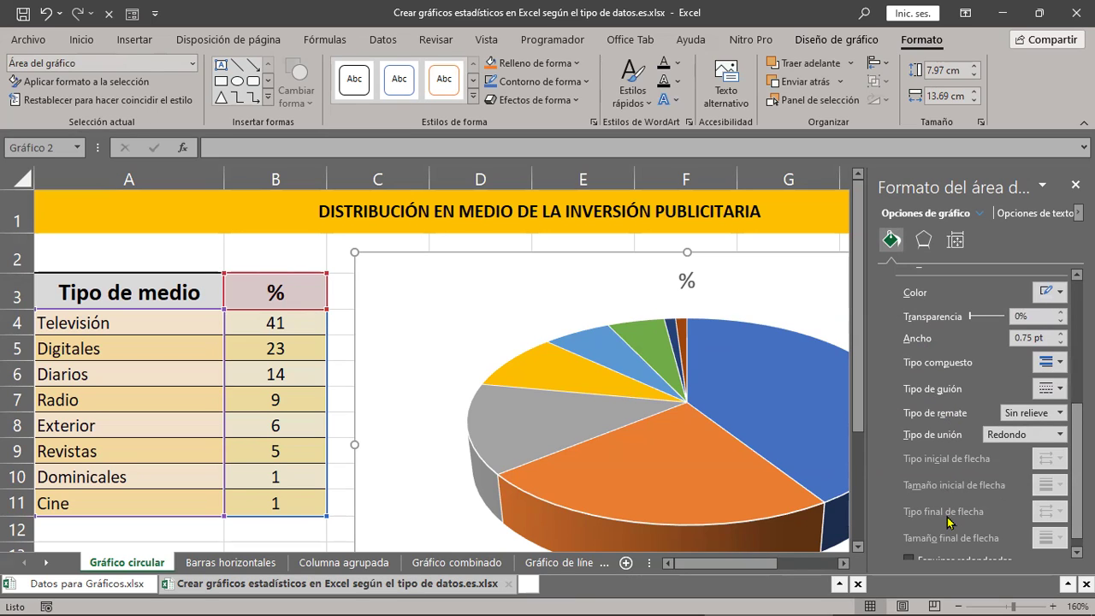
pyautogui.scroll(-1, 950, 522)
pyautogui.scroll(3, 948, 523)
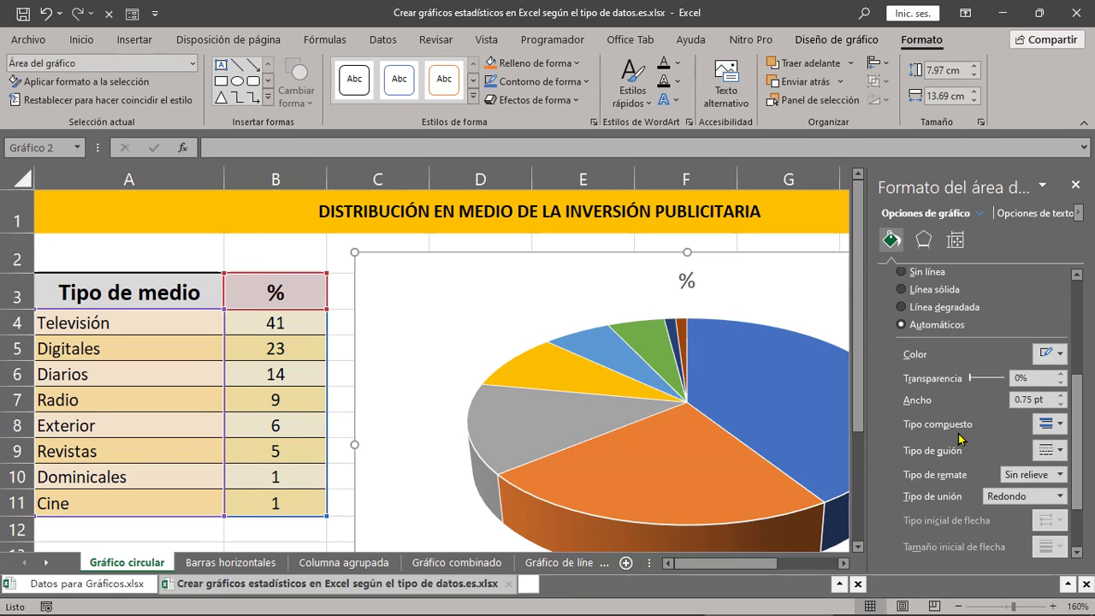
pyautogui.scroll(5, 959, 438)
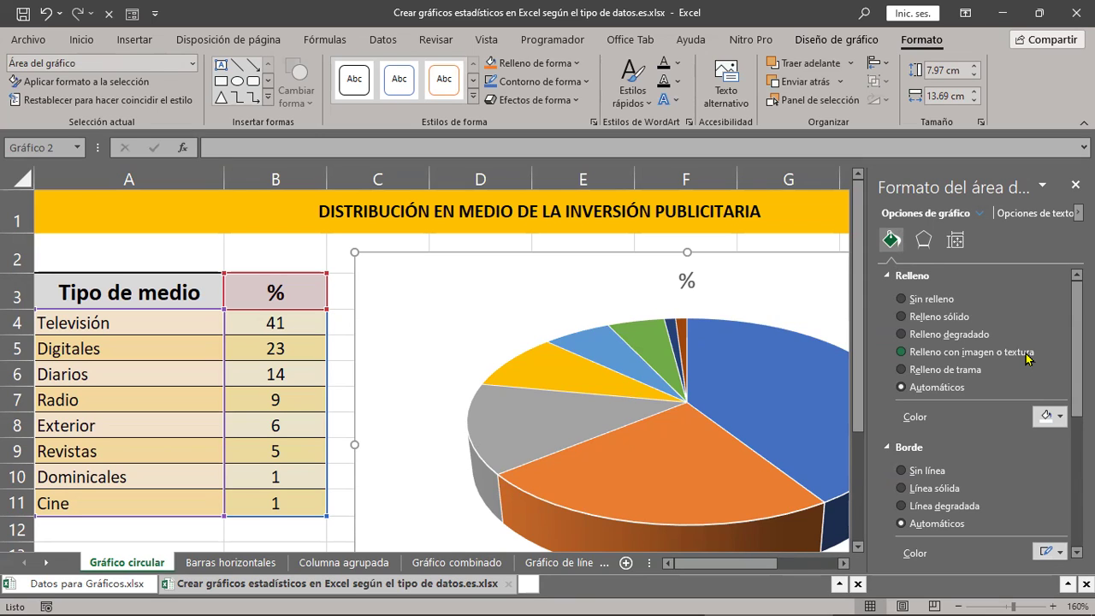
pyautogui.scroll(-1, 989, 452)
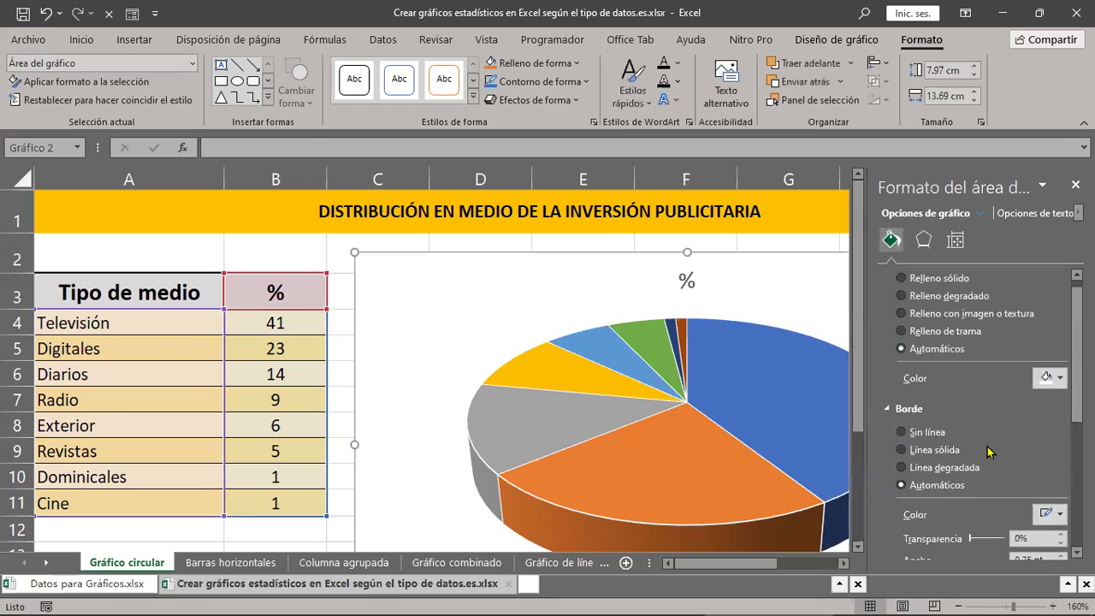
pyautogui.scroll(-1, 990, 452)
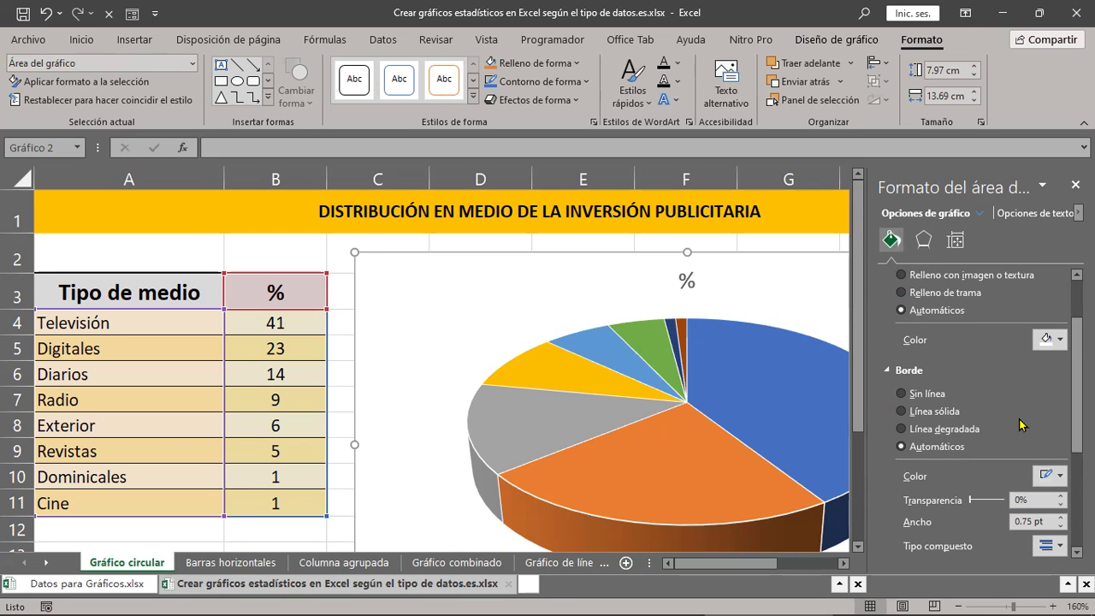
# Expand the chart area's Sombra, Iluminado, Bordes suaves, Formato 3D and Giro 3D effects
pyautogui.click(925, 241)
pyautogui.click(905, 276)
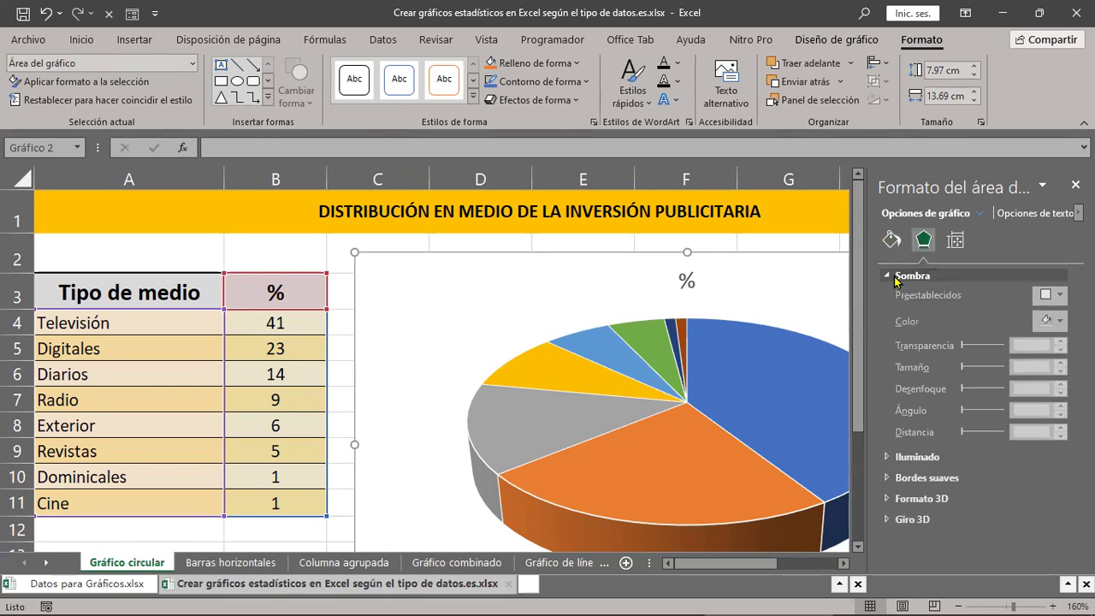
pyautogui.click(900, 462)
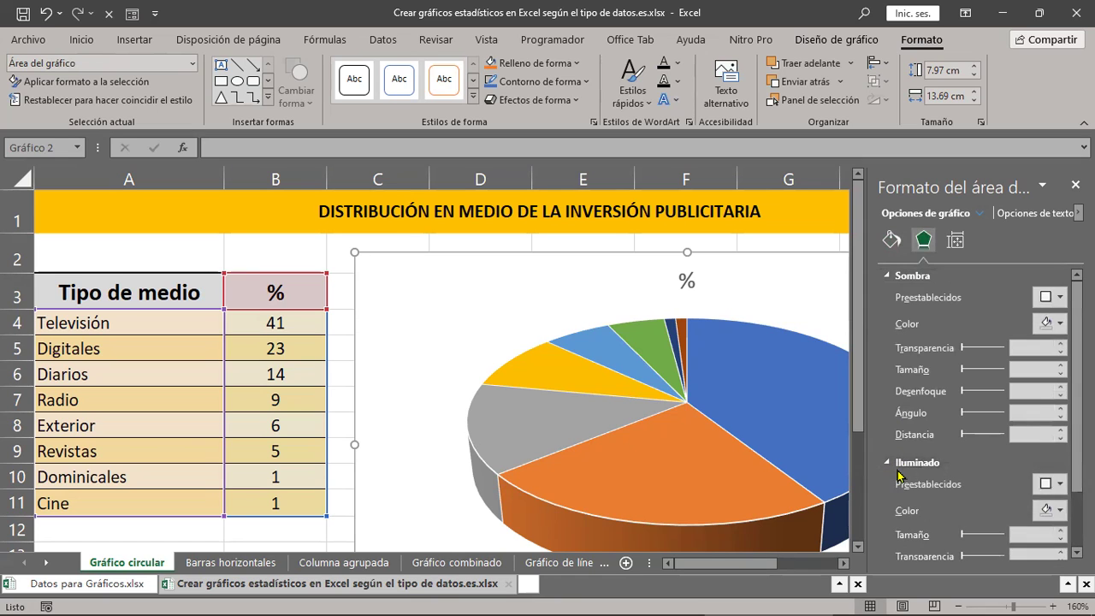
pyautogui.click(913, 511)
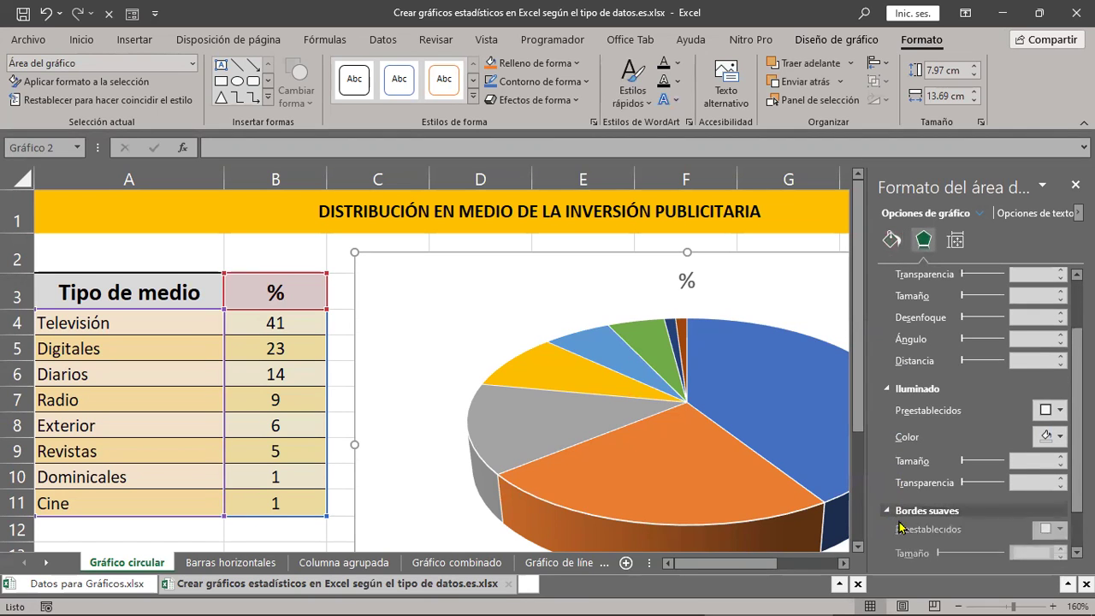
pyautogui.click(917, 531)
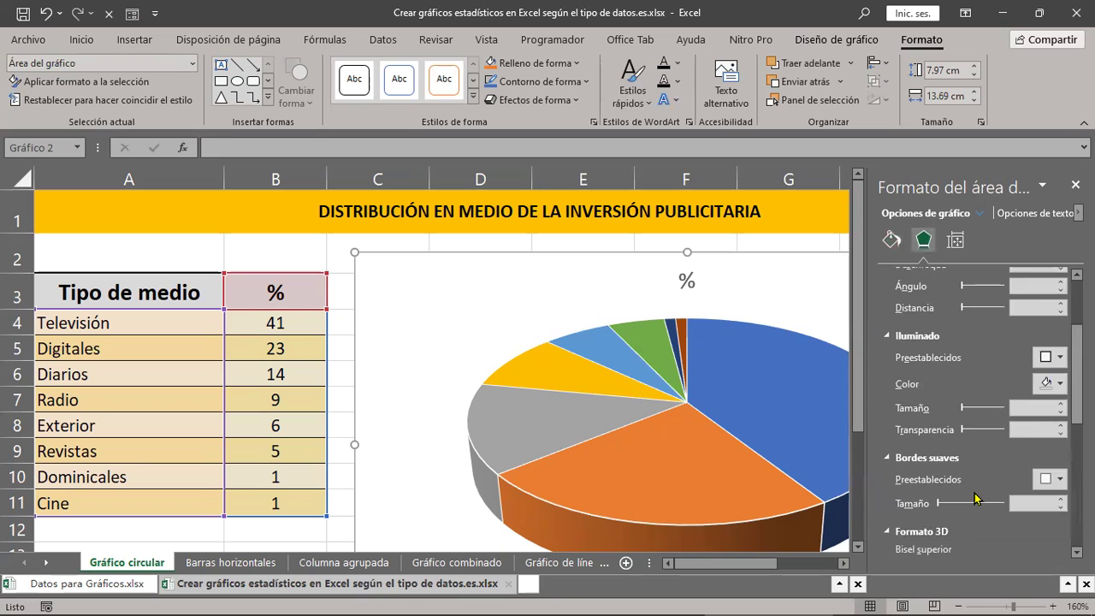
pyautogui.scroll(-3, 946, 496)
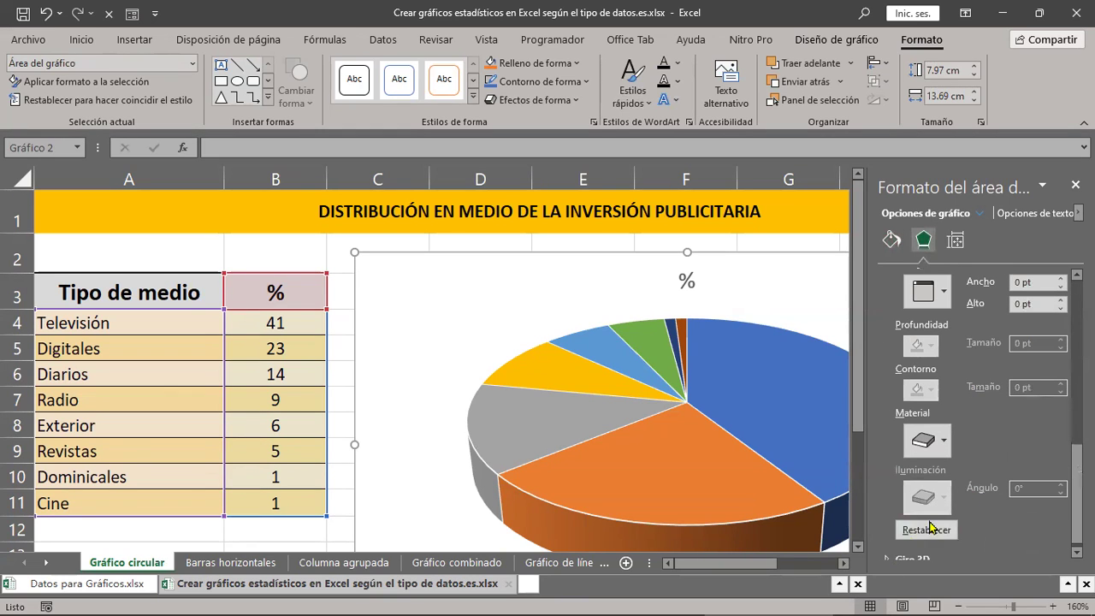
pyautogui.scroll(-1, 924, 522)
pyautogui.click(898, 553)
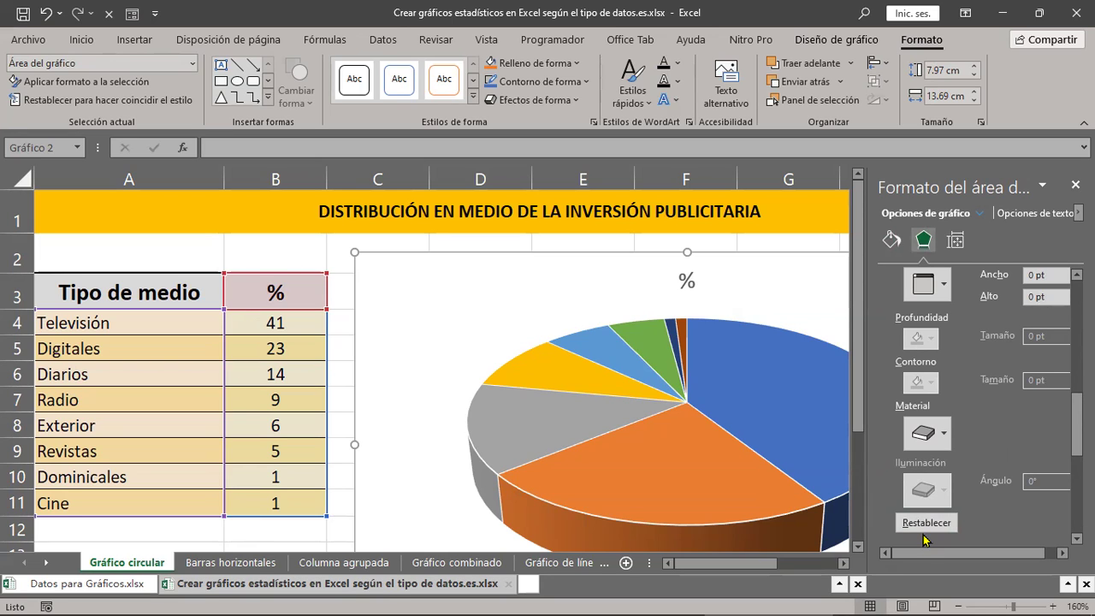
# Expand the chart's Tamaño and Propiedades settings, then select the pie series to format it
pyautogui.click(955, 243)
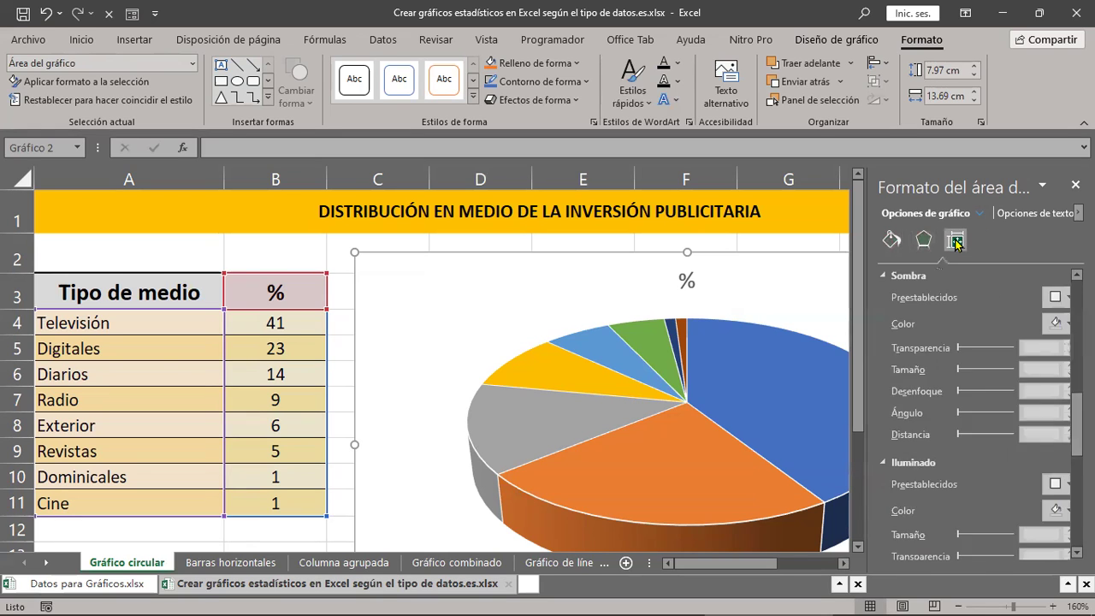
pyautogui.click(890, 276)
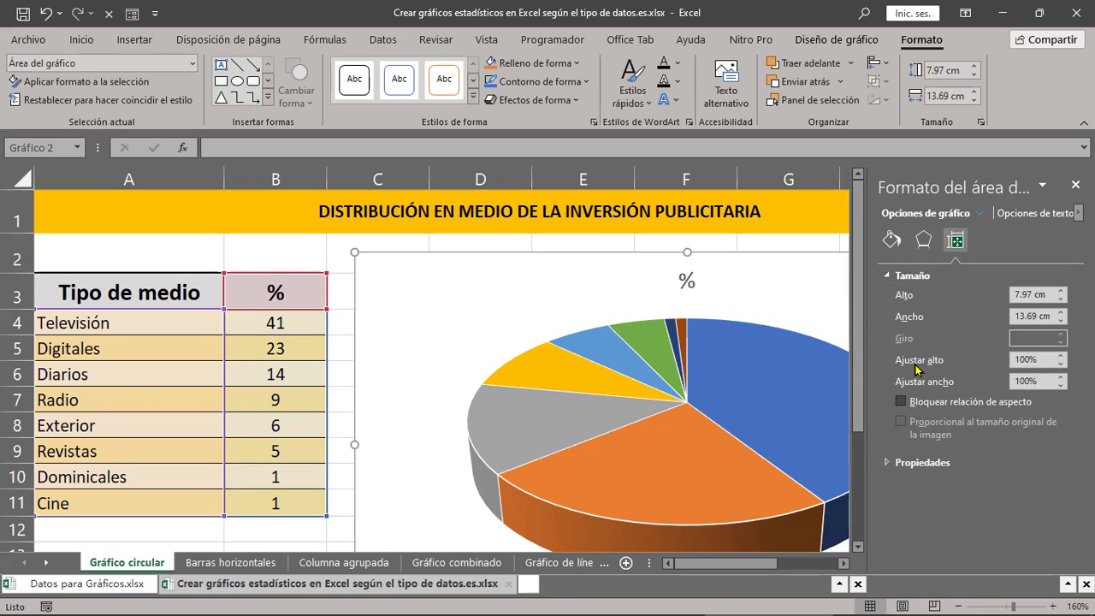
pyautogui.click(888, 463)
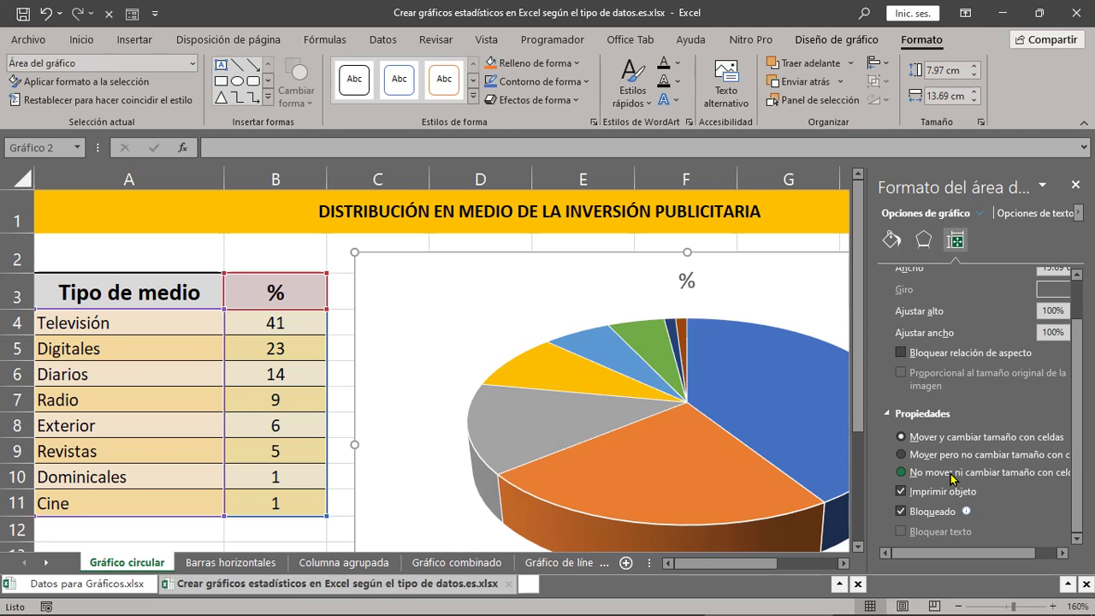
pyautogui.moveTo(687, 457)
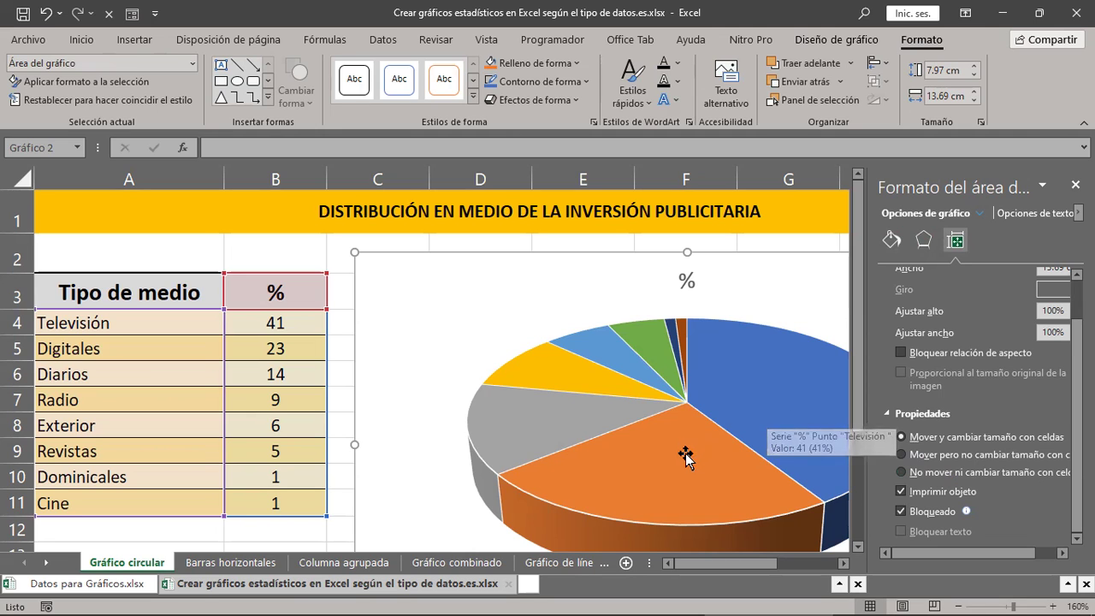
pyautogui.click(673, 451)
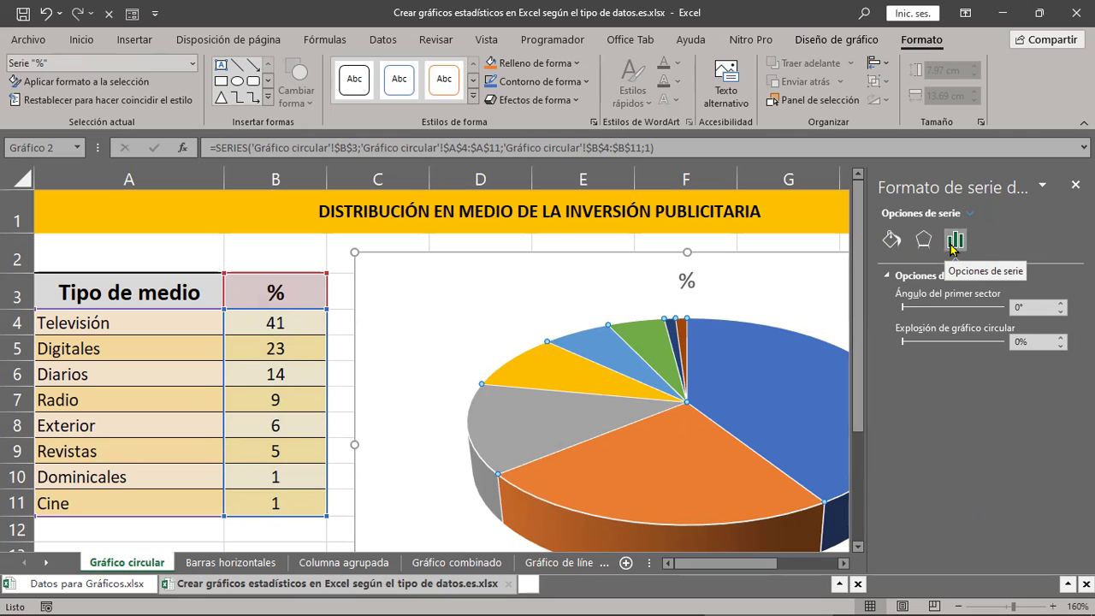
# Select the legend to view its format options, then bring up the Diseño de gráfico styles
pyautogui.scroll(-2, 760, 410)
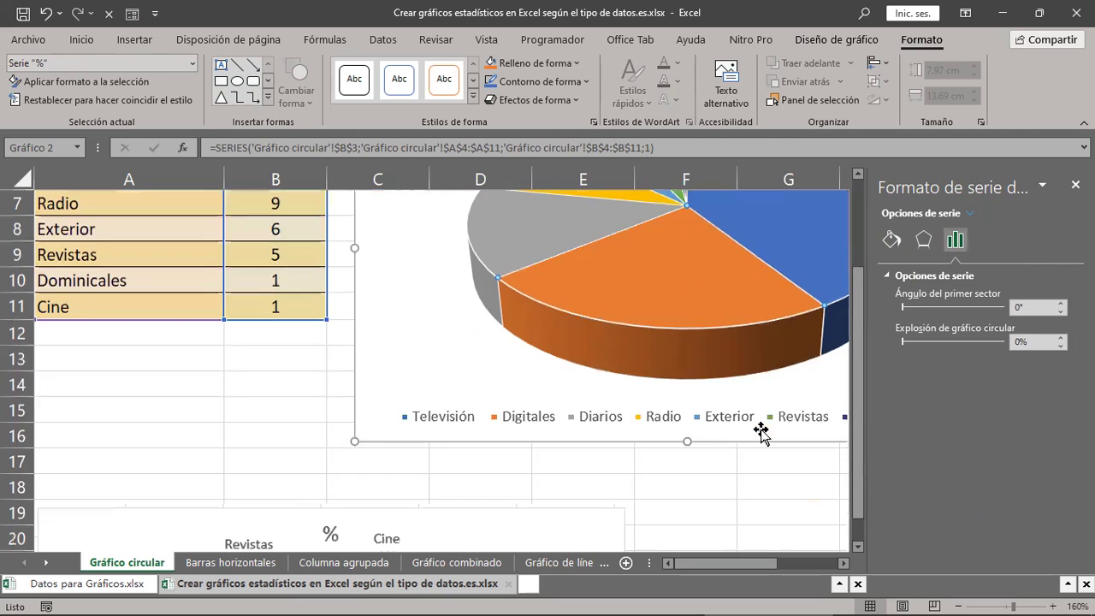
pyautogui.scroll(-1, 762, 428)
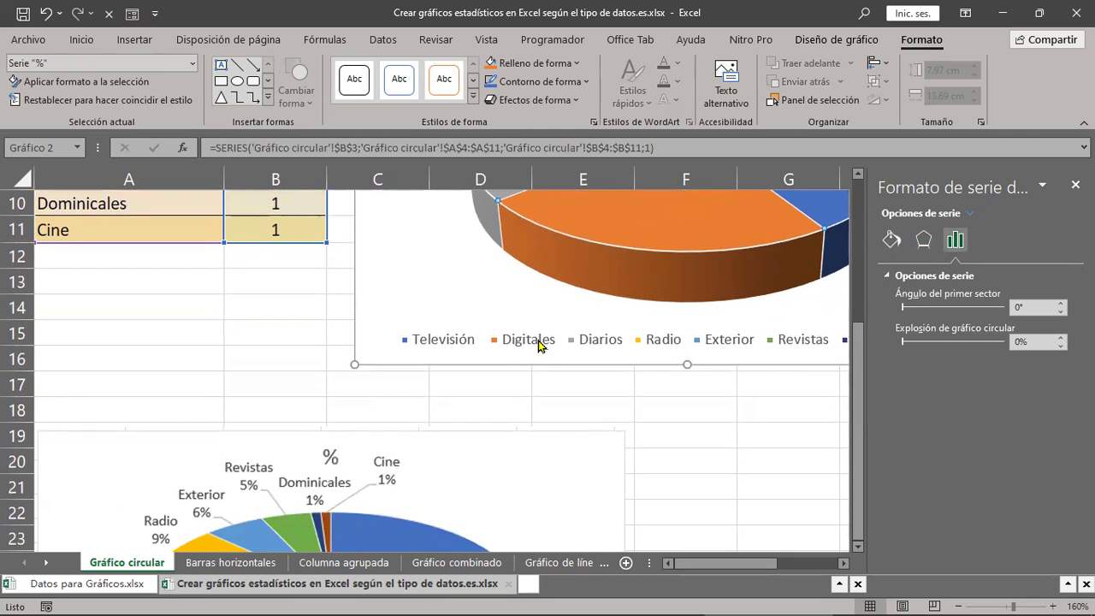
pyautogui.click(538, 343)
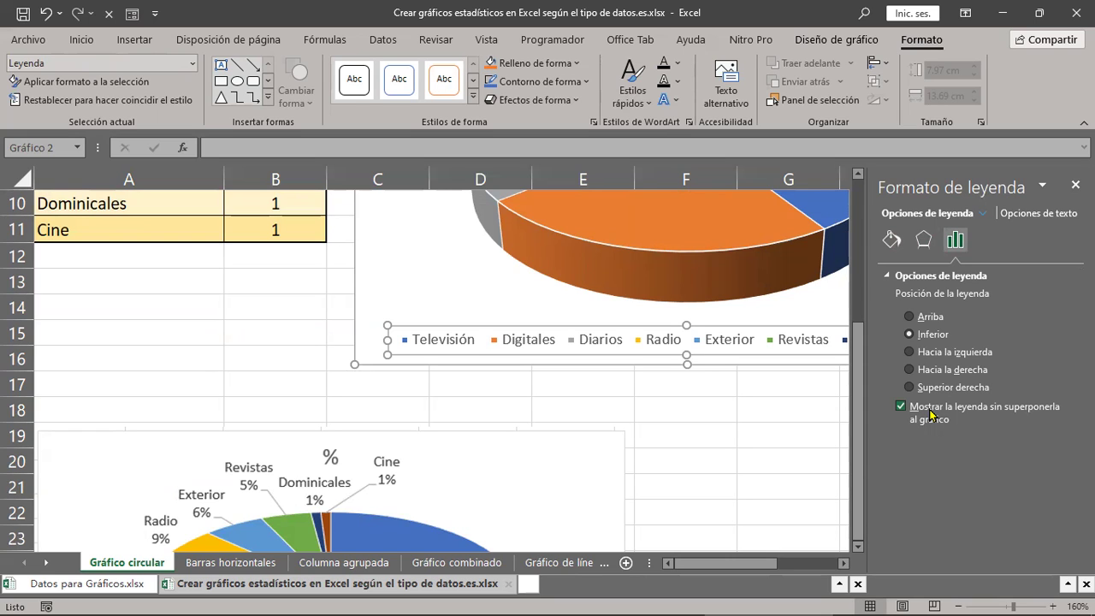
pyautogui.scroll(3, 796, 444)
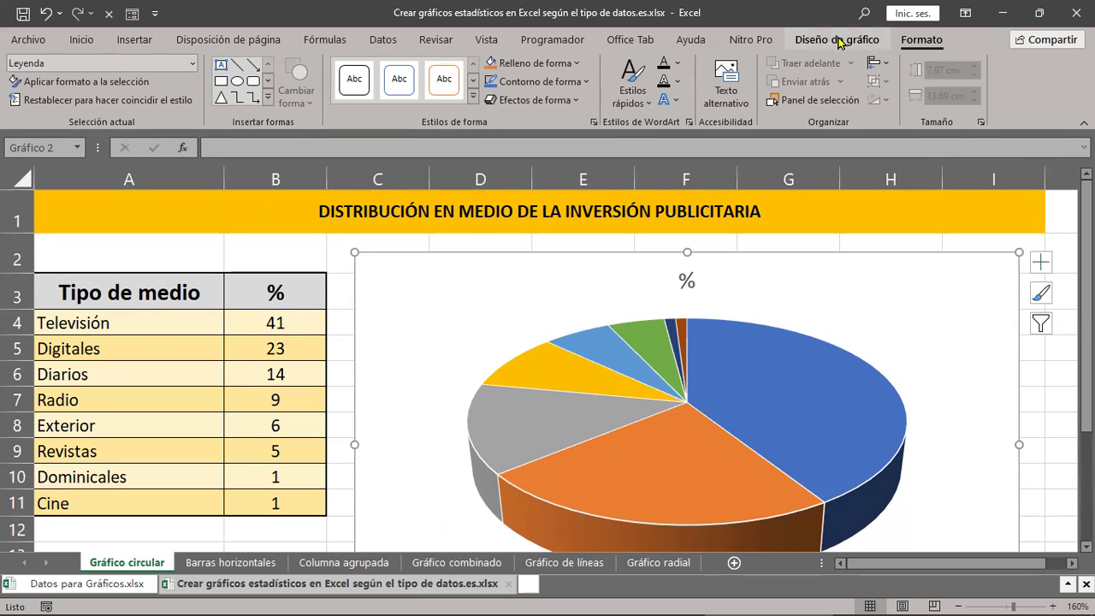
pyautogui.click(839, 40)
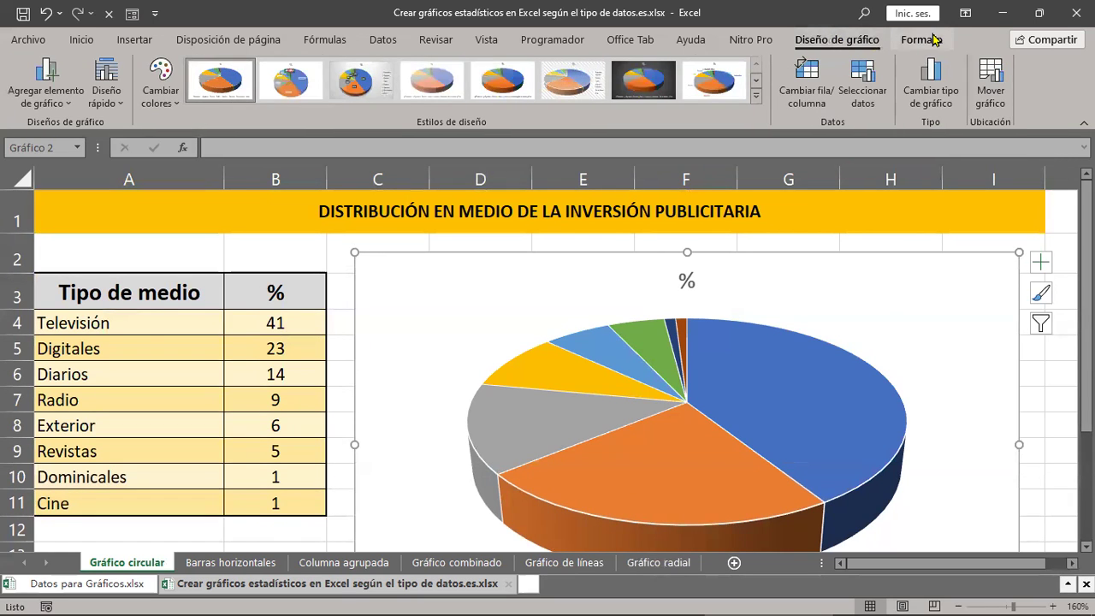
pyautogui.click(919, 39)
pyautogui.click(843, 42)
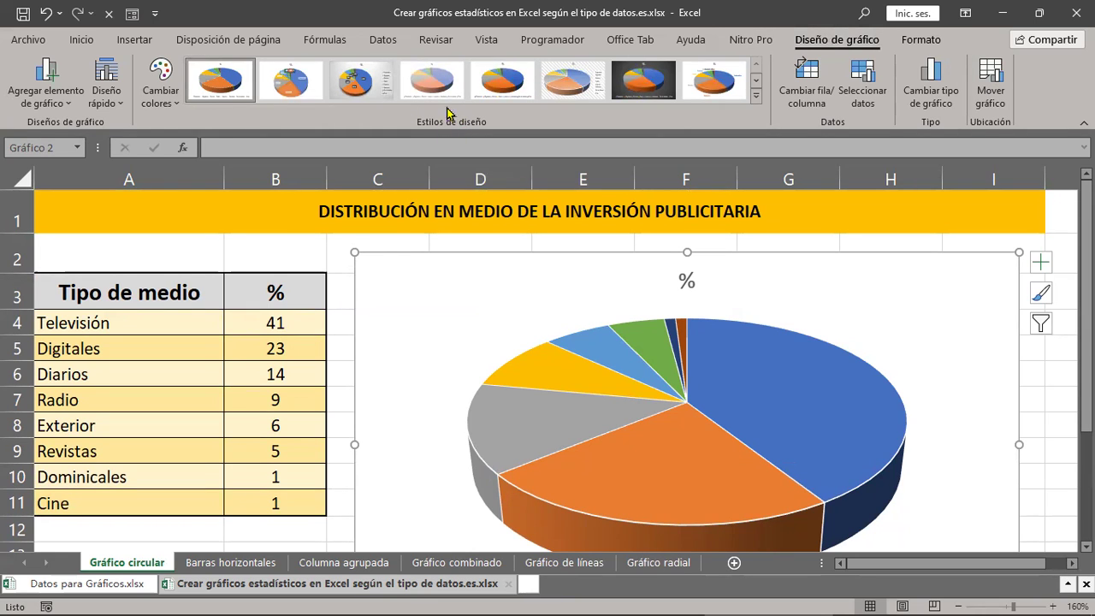
pyautogui.click(290, 82)
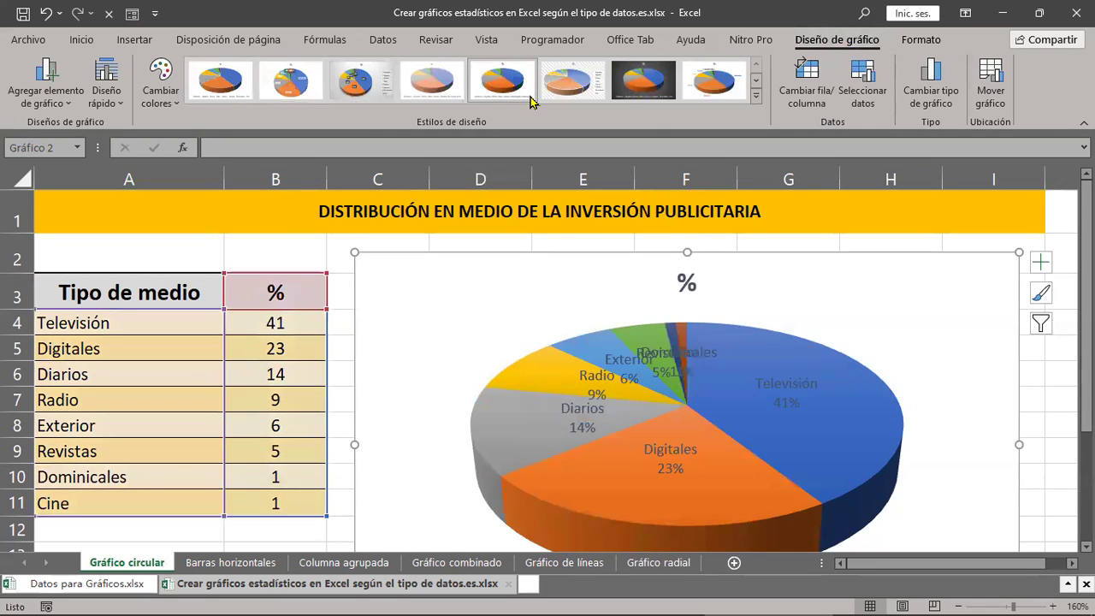
pyautogui.click(572, 80)
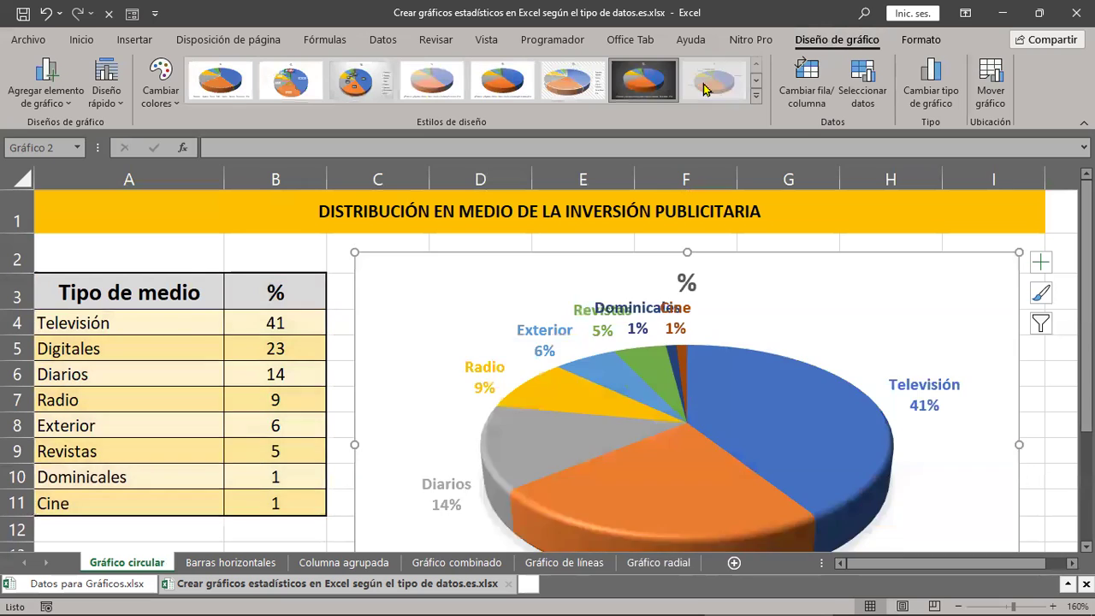
pyautogui.click(703, 84)
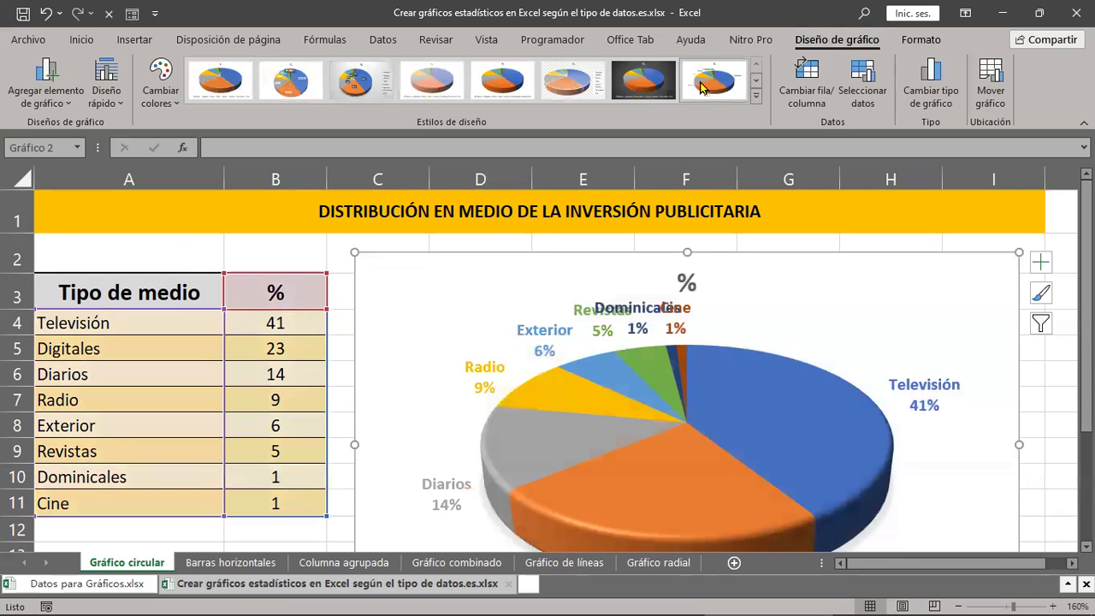
pyautogui.click(756, 96)
pyautogui.click(283, 128)
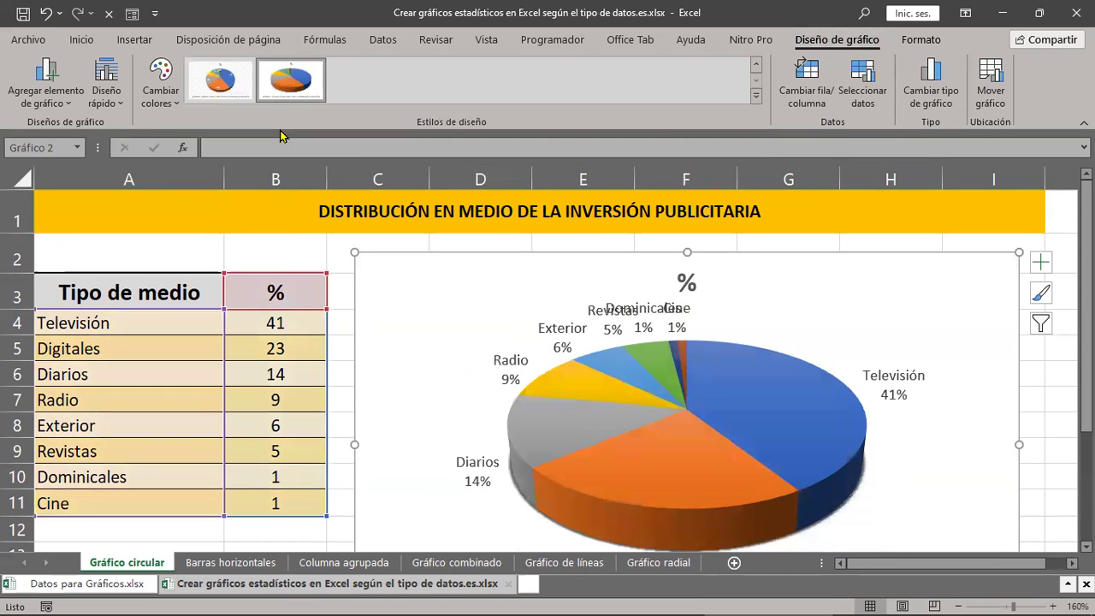
pyautogui.click(218, 85)
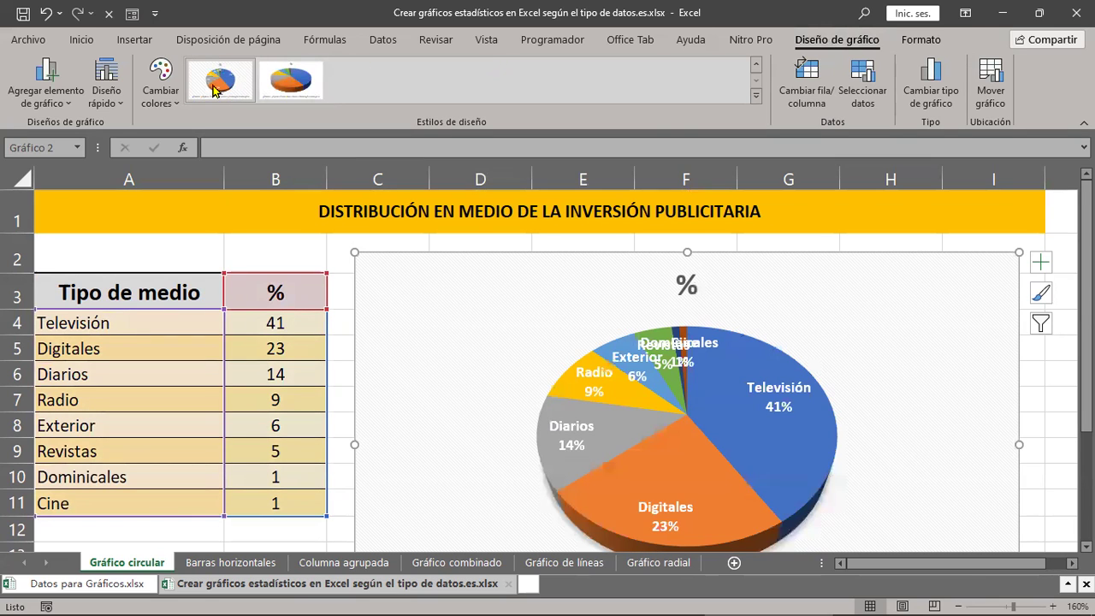
pyautogui.moveTo(631, 467)
pyautogui.scroll(-4, 630, 468)
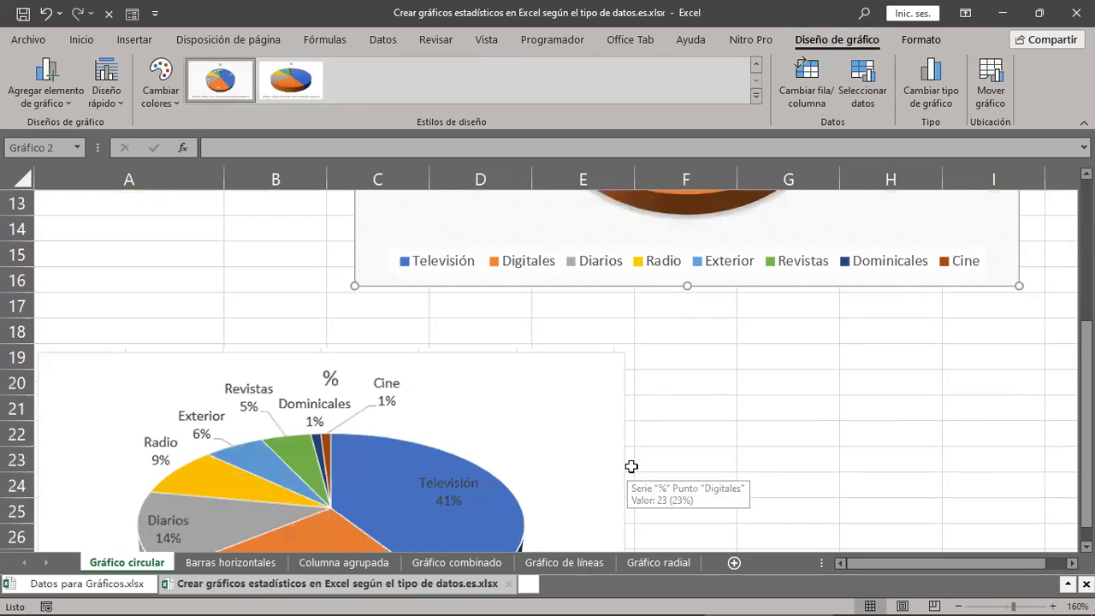
pyautogui.scroll(-2, 630, 468)
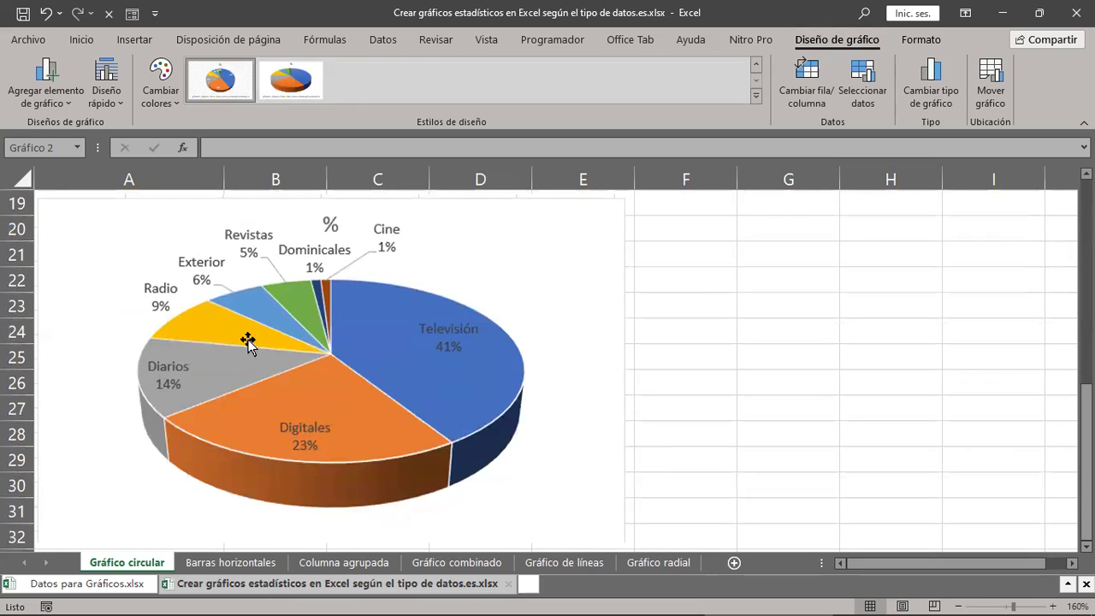
pyautogui.hotkey('ctrl', 'z')
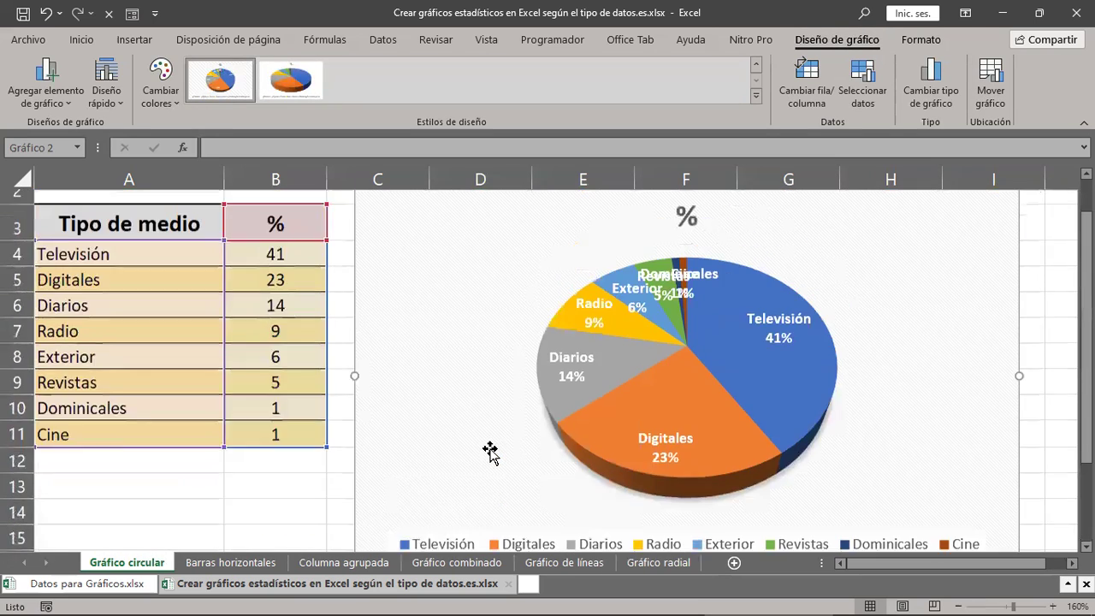
pyautogui.hotkey('ctrl', 'z')
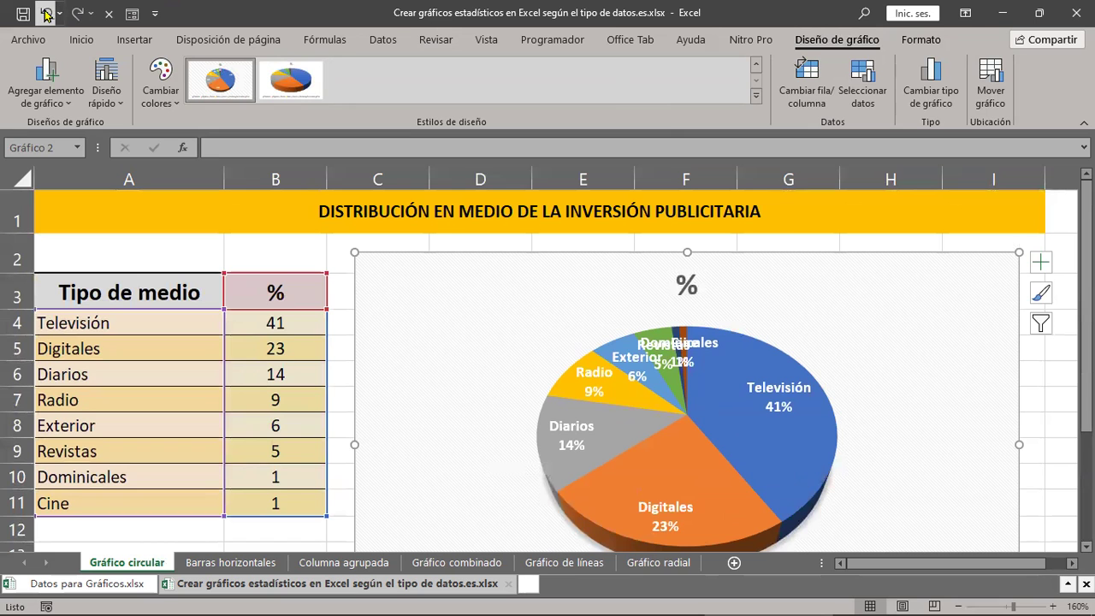
pyautogui.click(47, 14)
pyautogui.click(47, 15)
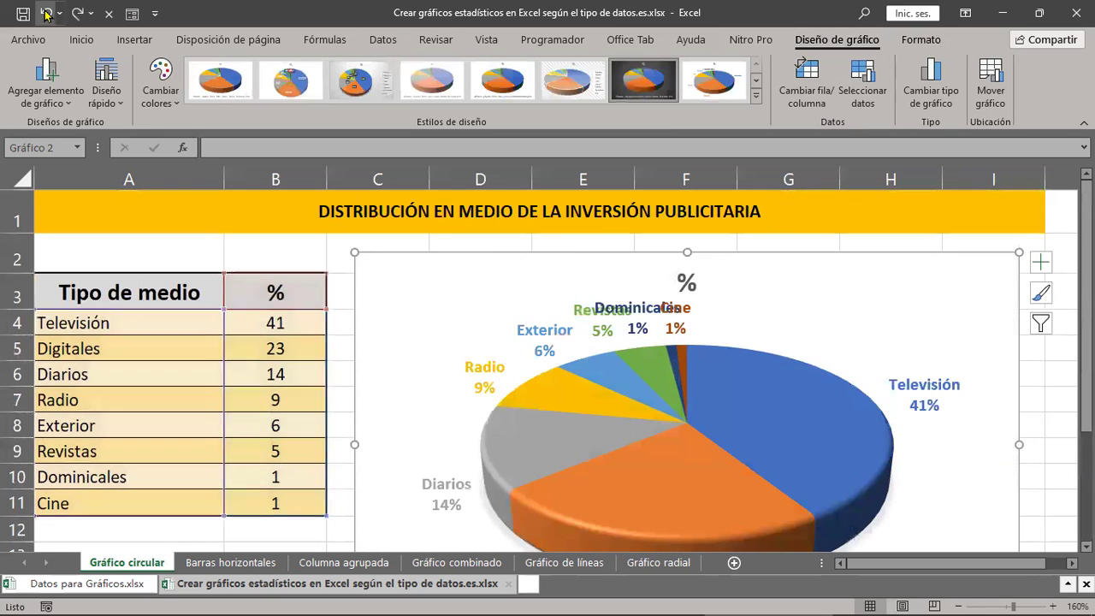
pyautogui.click(47, 14)
pyautogui.click(47, 14)
pyautogui.click(47, 15)
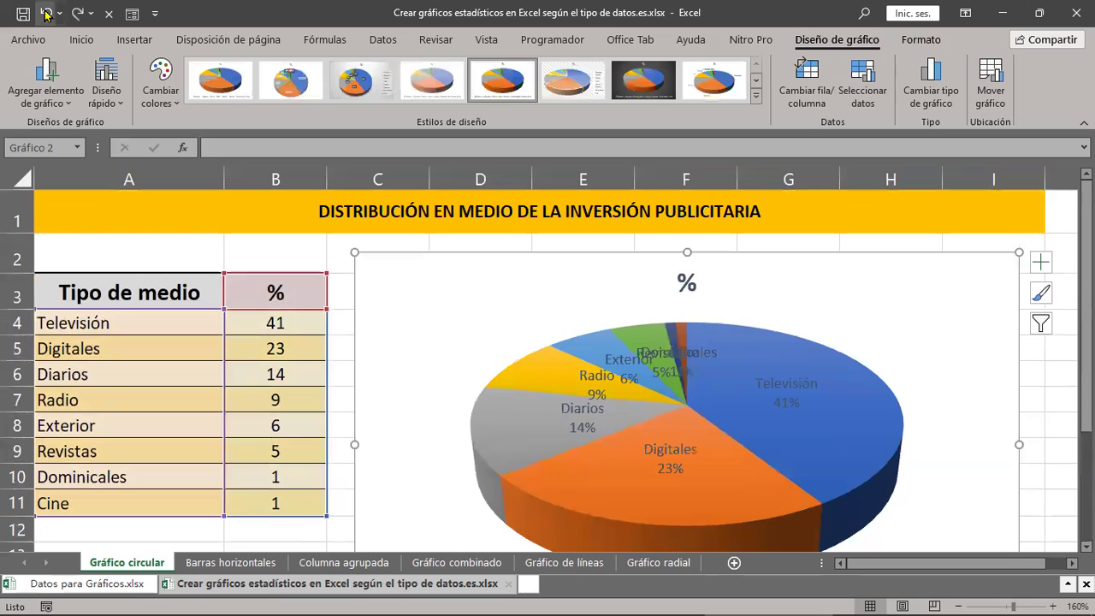
pyautogui.click(47, 14)
pyautogui.click(47, 14)
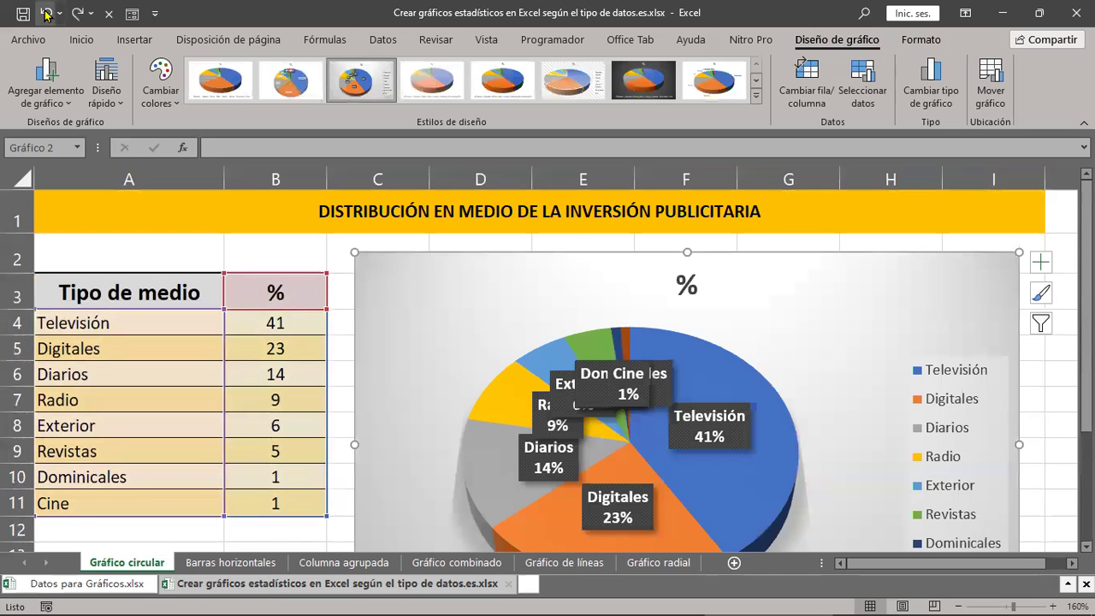
pyautogui.click(47, 15)
pyautogui.click(47, 15)
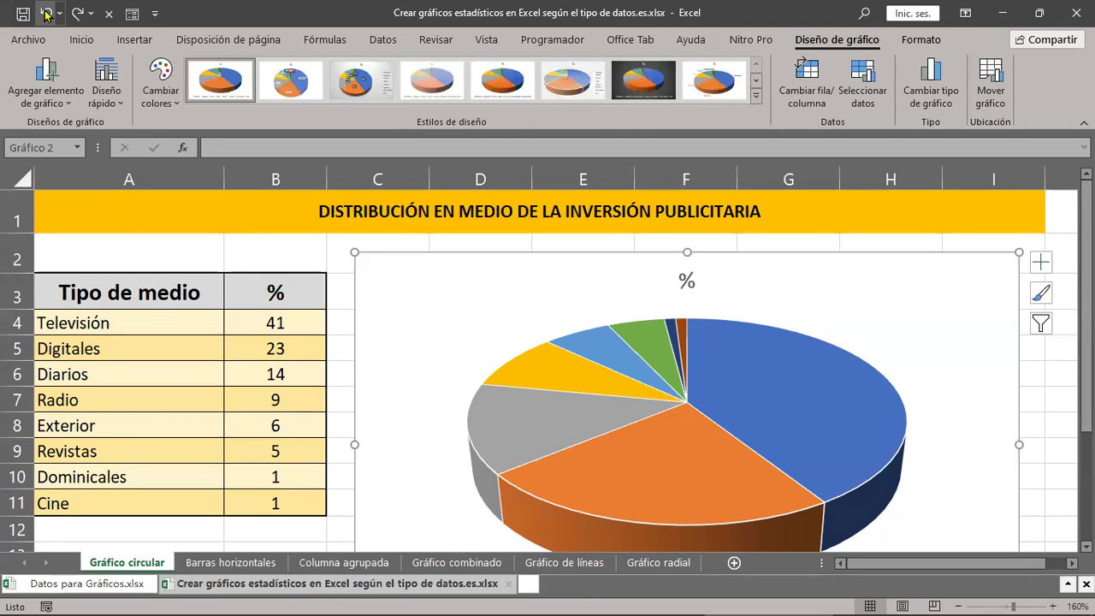
pyautogui.click(120, 111)
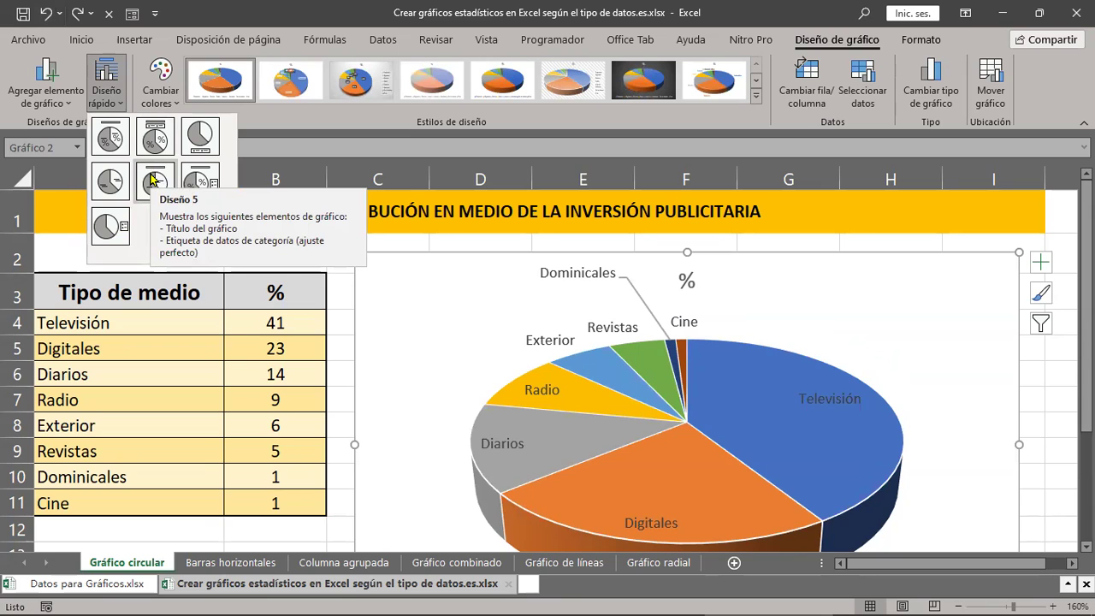
pyautogui.click(153, 179)
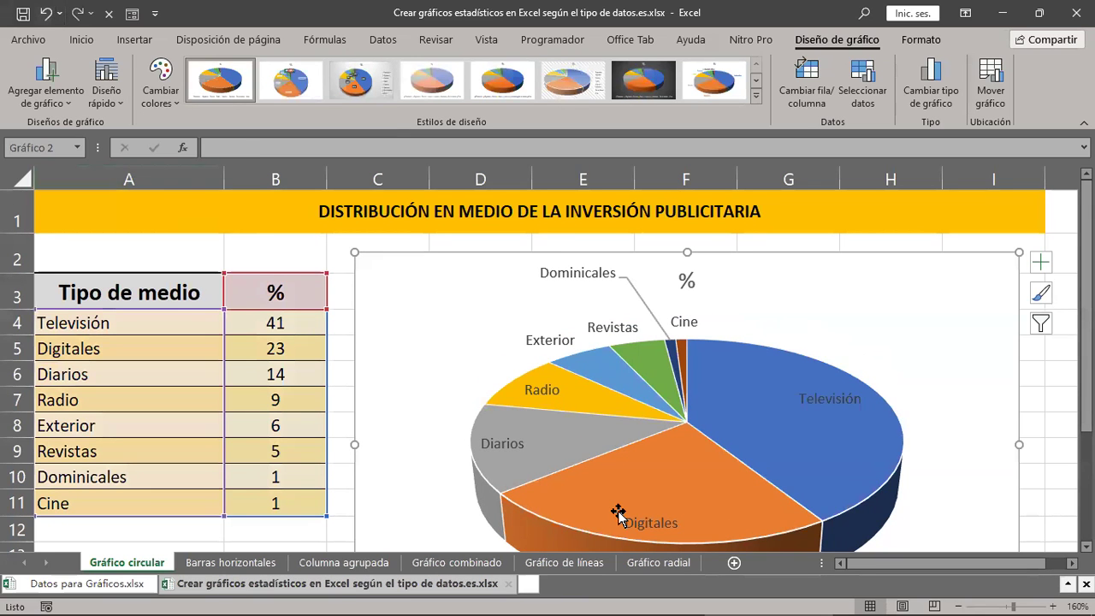
pyautogui.scroll(-2, 617, 513)
pyautogui.scroll(-3, 618, 514)
pyautogui.scroll(-2, 612, 479)
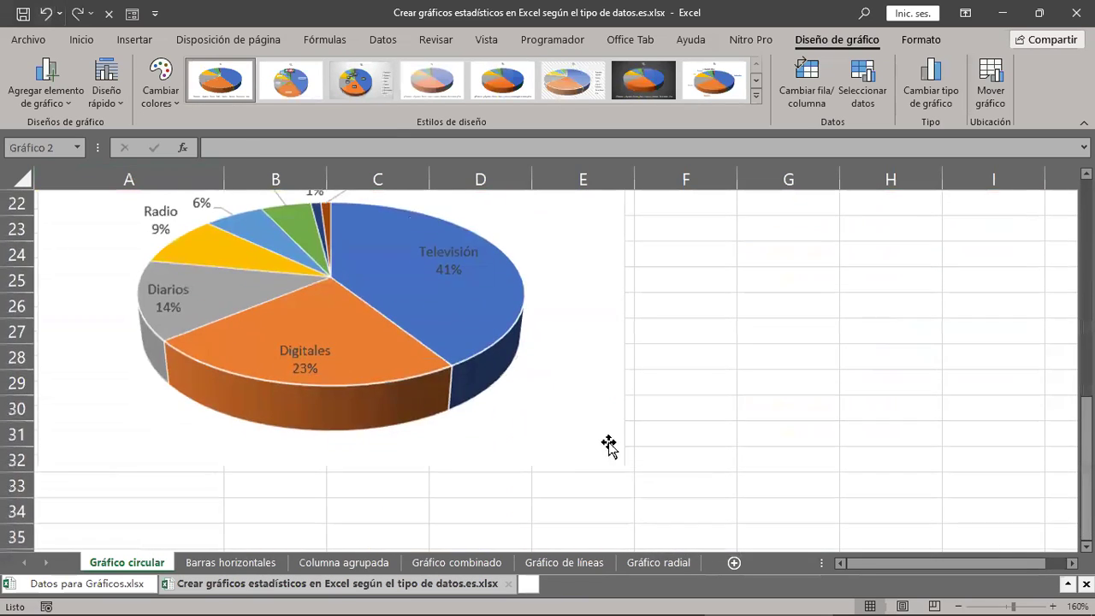
pyautogui.scroll(3, 452, 341)
pyautogui.scroll(2, 453, 340)
pyautogui.scroll(1, 453, 341)
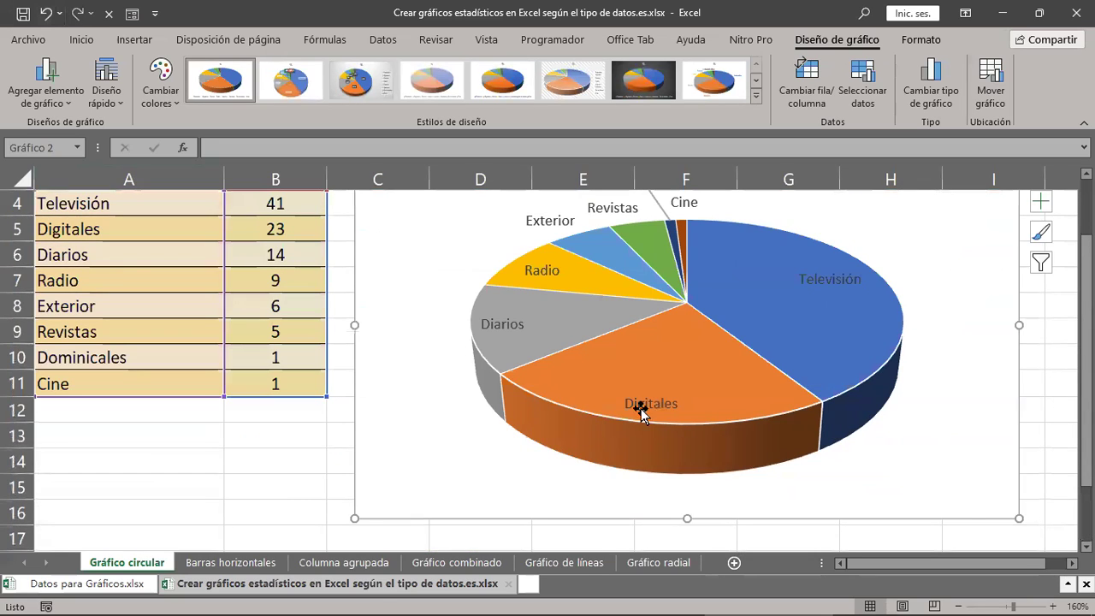
pyautogui.moveTo(1017, 517); pyautogui.dragTo(956, 484)
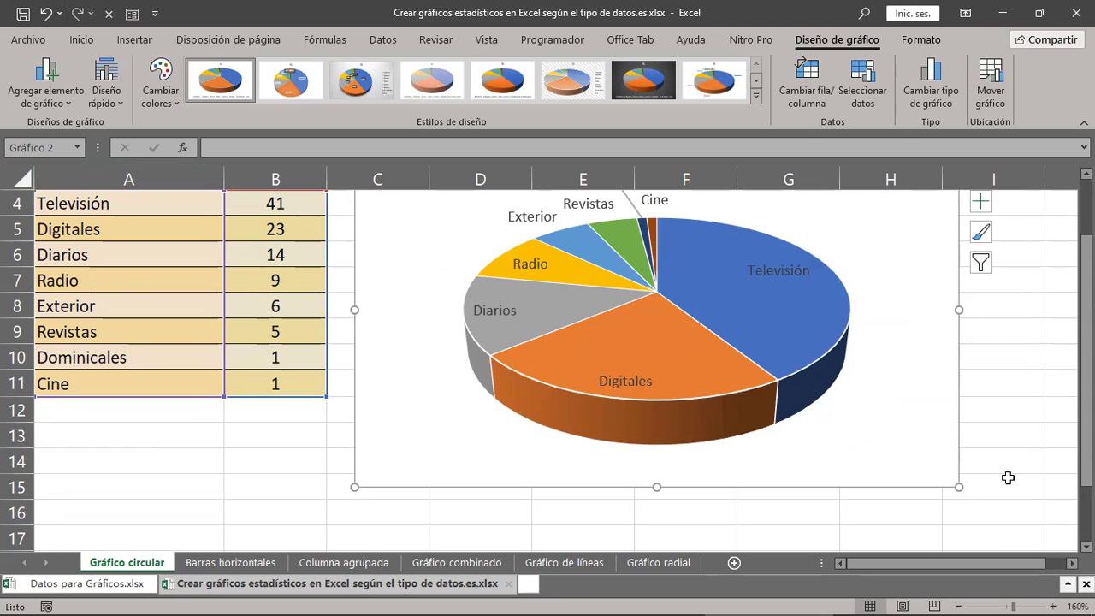
pyautogui.scroll(-2, 508, 501)
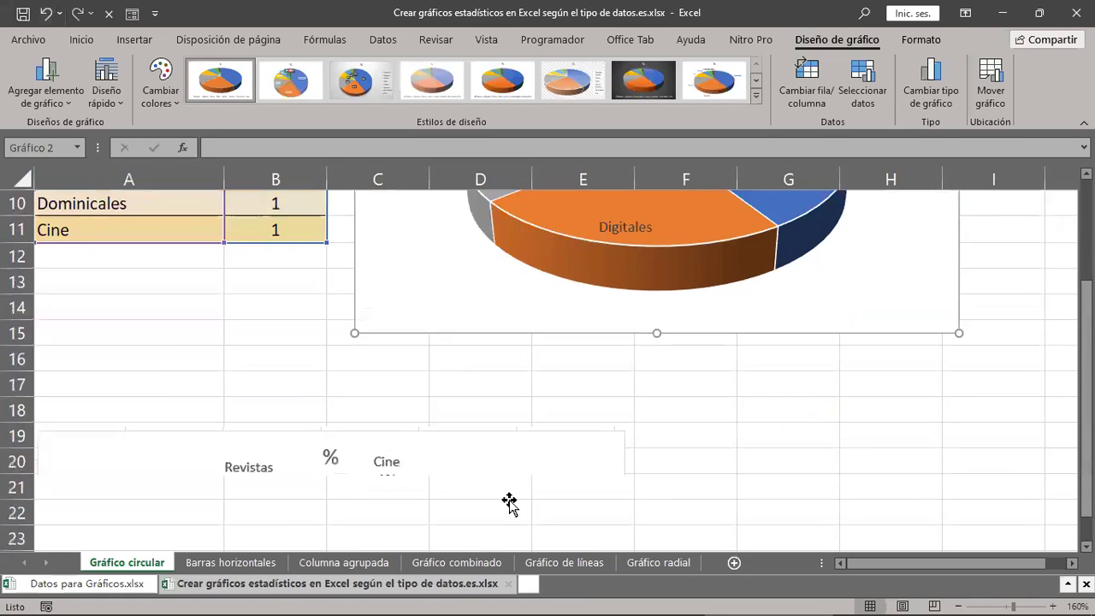
pyautogui.scroll(-2, 511, 505)
pyautogui.scroll(2, 510, 505)
pyautogui.scroll(1, 510, 504)
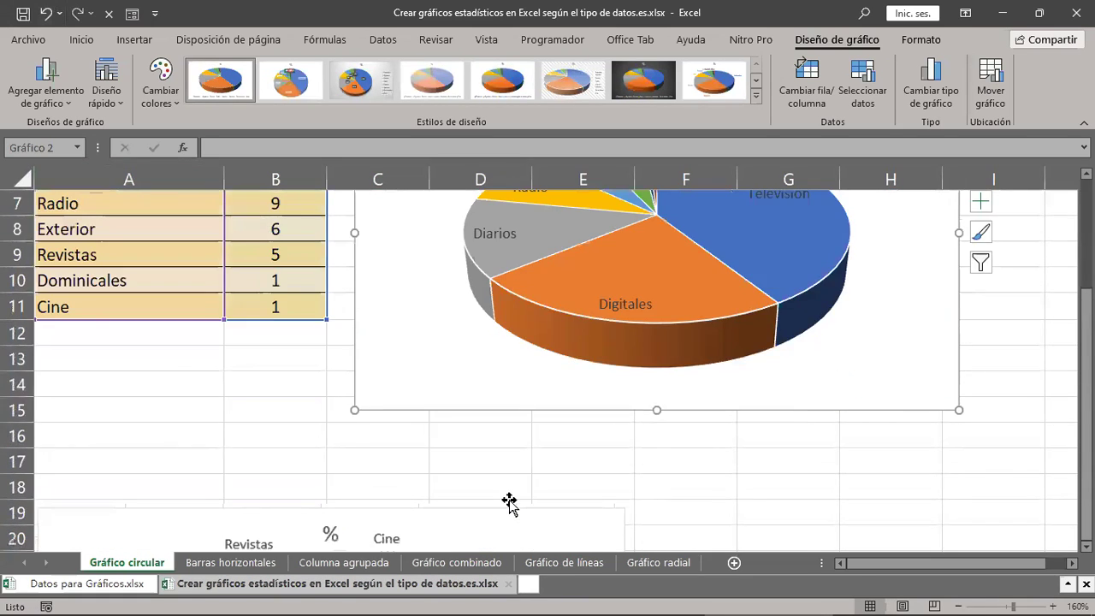
pyautogui.scroll(2, 510, 505)
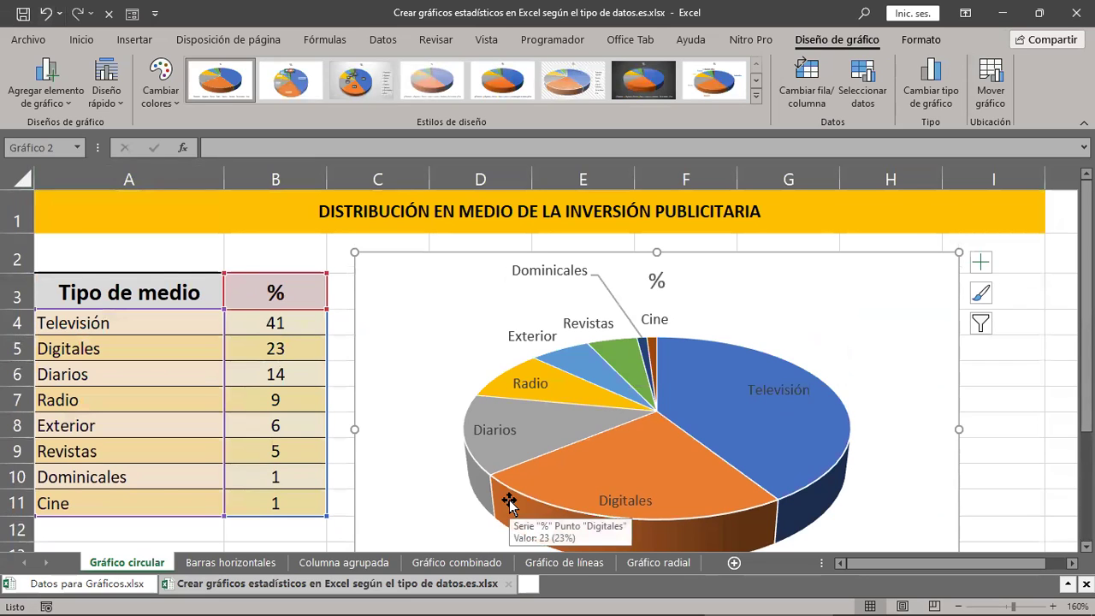
pyautogui.moveTo(675, 422)
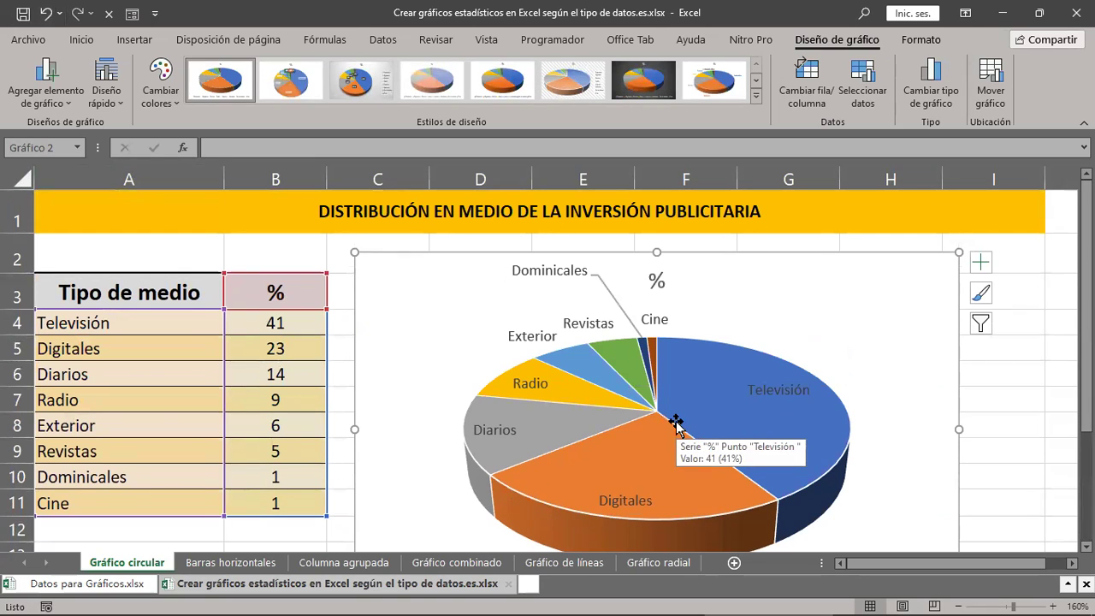
pyautogui.scroll(-3, 676, 424)
pyautogui.scroll(-3, 598, 407)
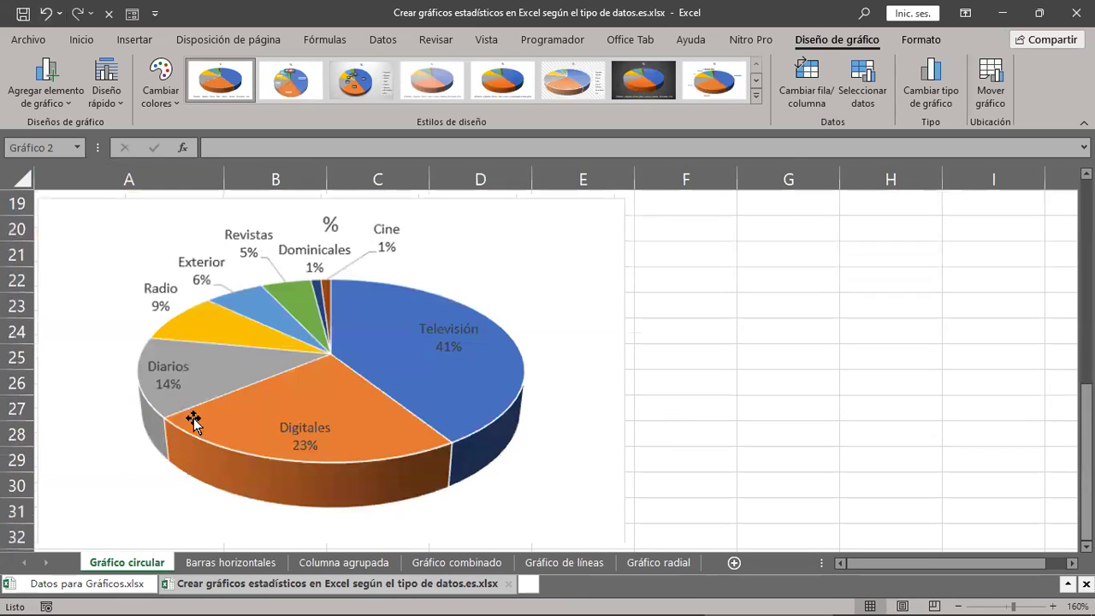
pyautogui.scroll(5, 193, 419)
pyautogui.scroll(1, 192, 402)
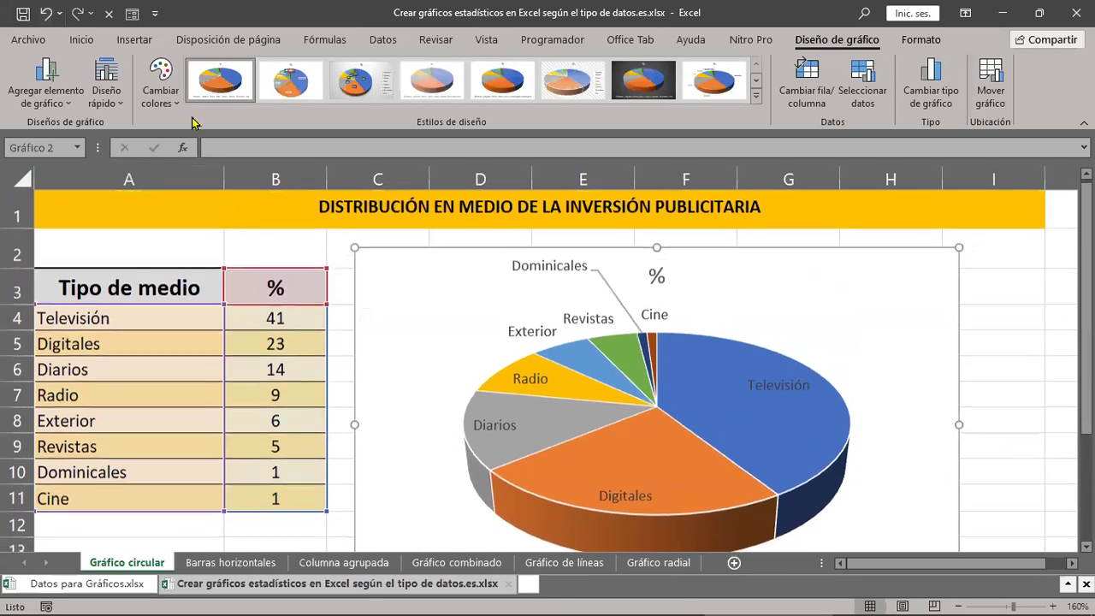
# Apply quick layout Diseño 1 so slices show media names and percentages
pyautogui.click(120, 103)
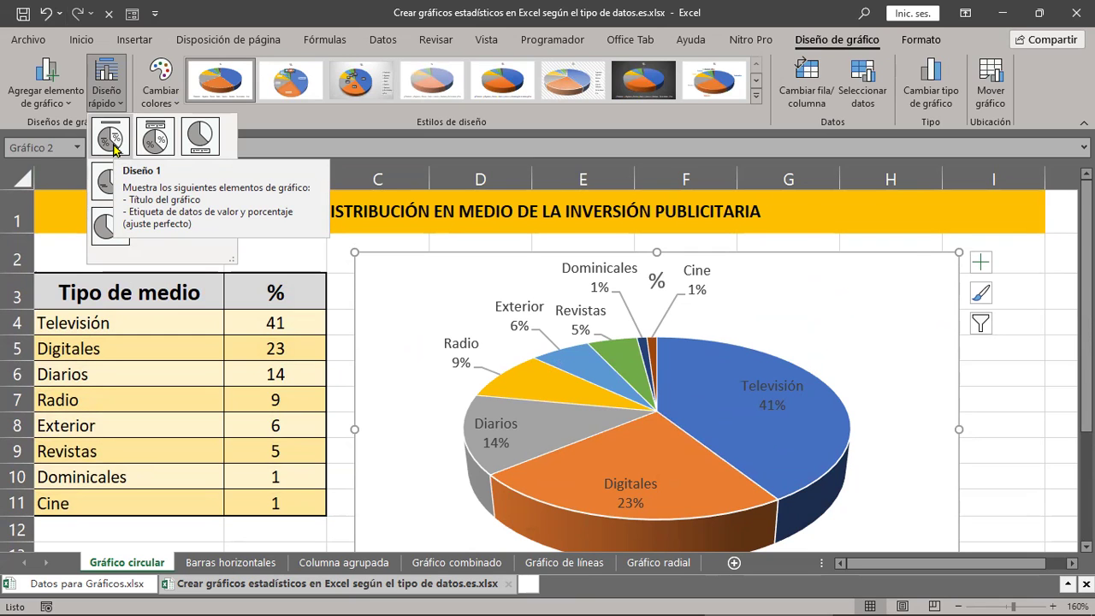
pyautogui.click(112, 144)
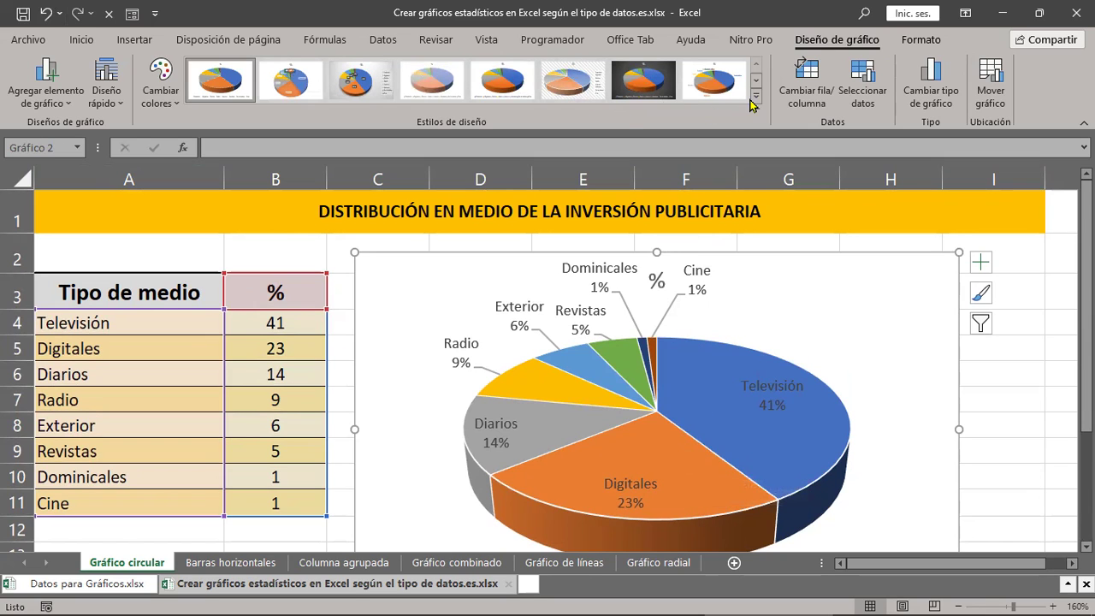
pyautogui.rightClick(858, 341)
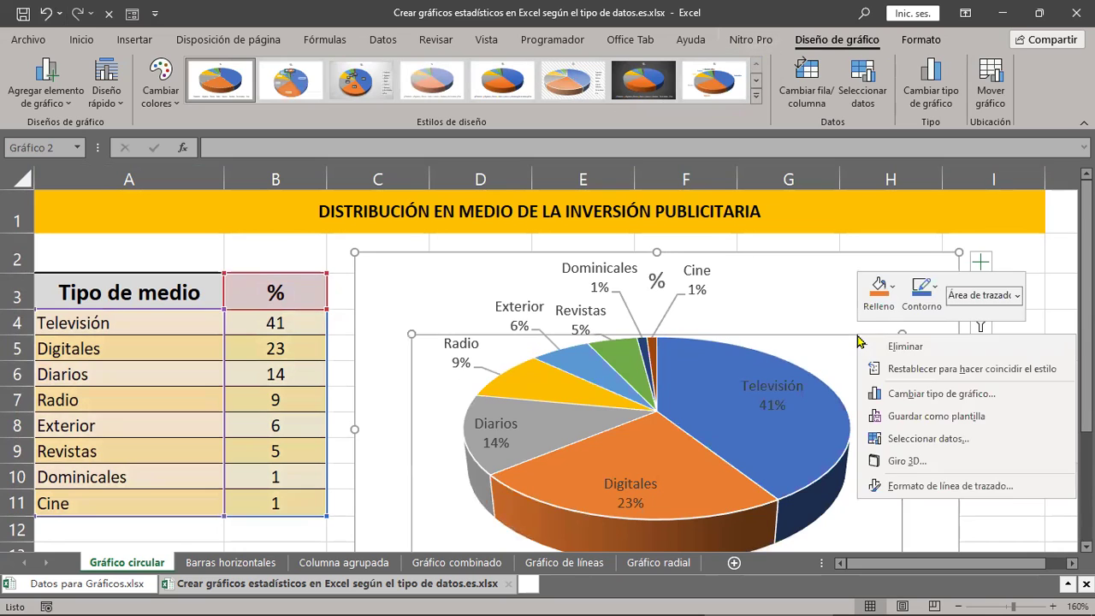
pyautogui.click(922, 493)
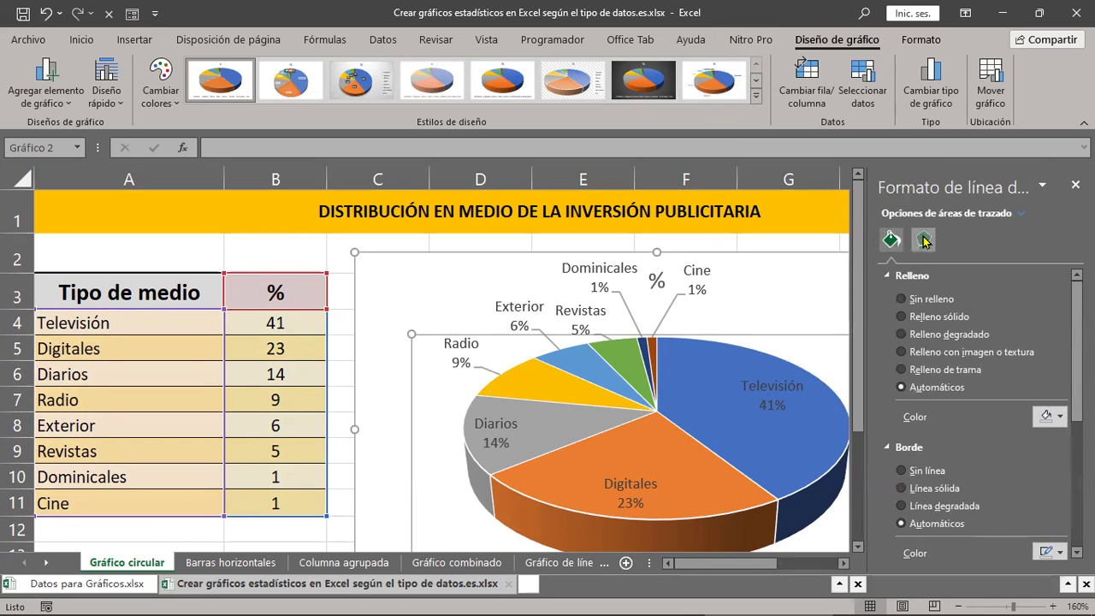
pyautogui.click(923, 241)
pyautogui.scroll(-2, 938, 456)
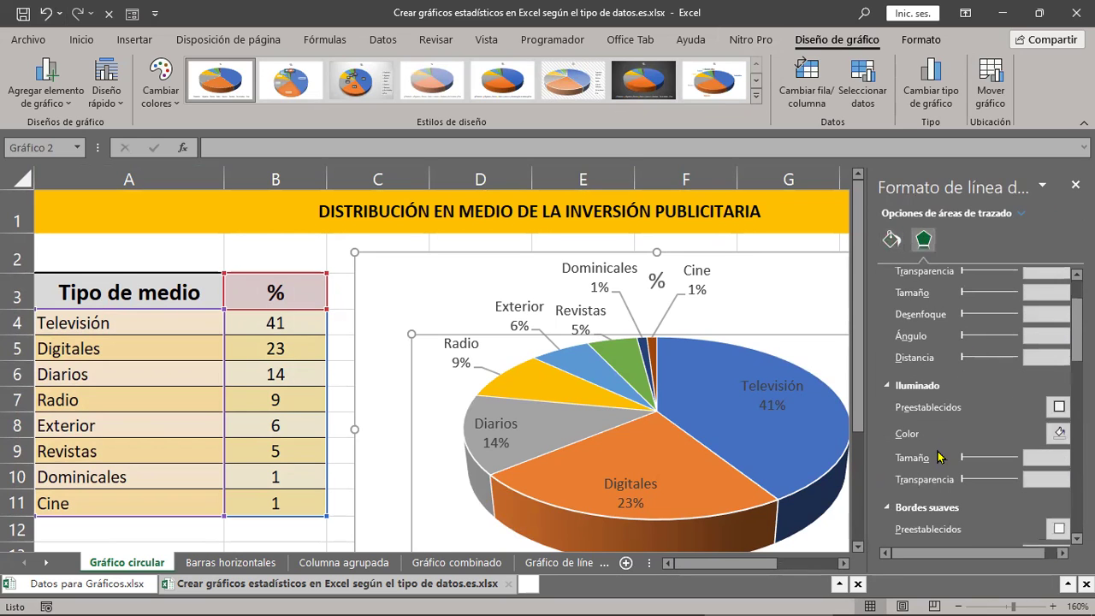
pyautogui.scroll(-3, 938, 455)
pyautogui.scroll(-3, 940, 457)
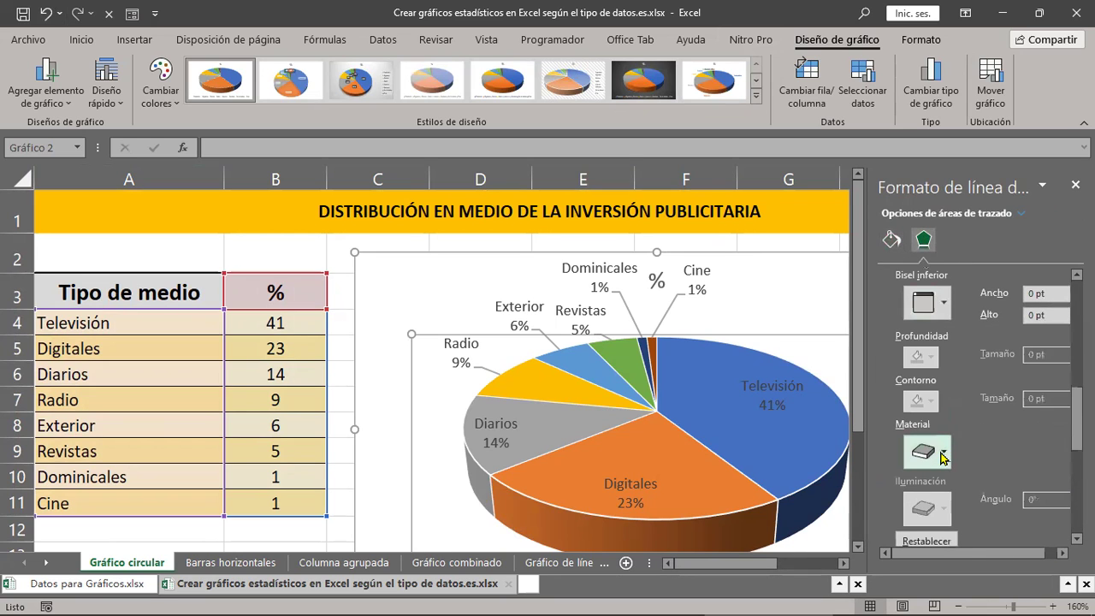
pyautogui.scroll(-3, 941, 457)
pyautogui.scroll(3, 941, 458)
pyautogui.scroll(3, 940, 458)
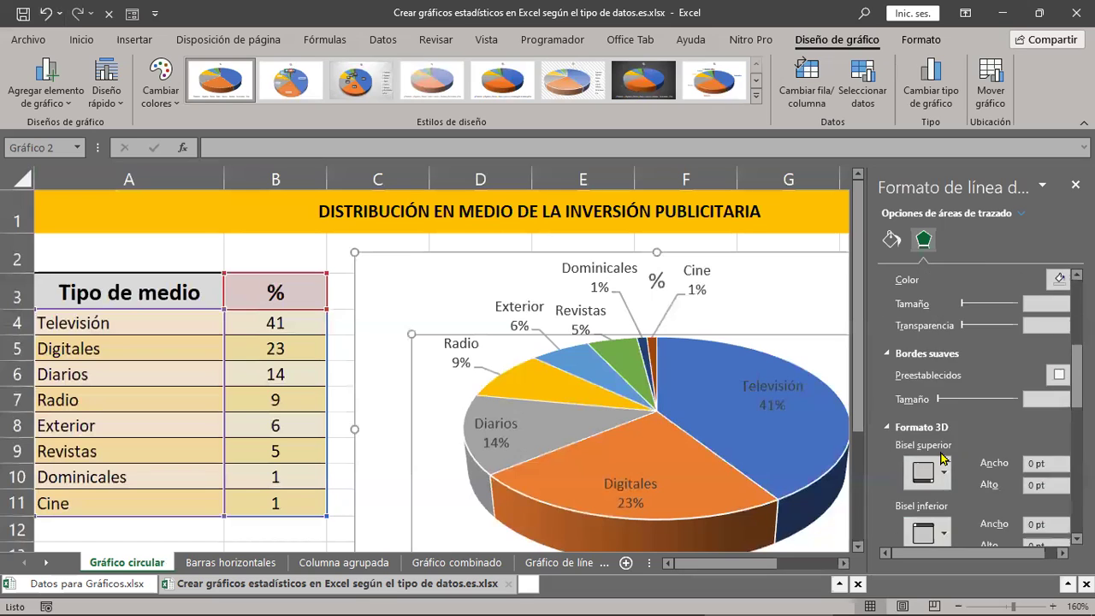
pyautogui.scroll(3, 941, 457)
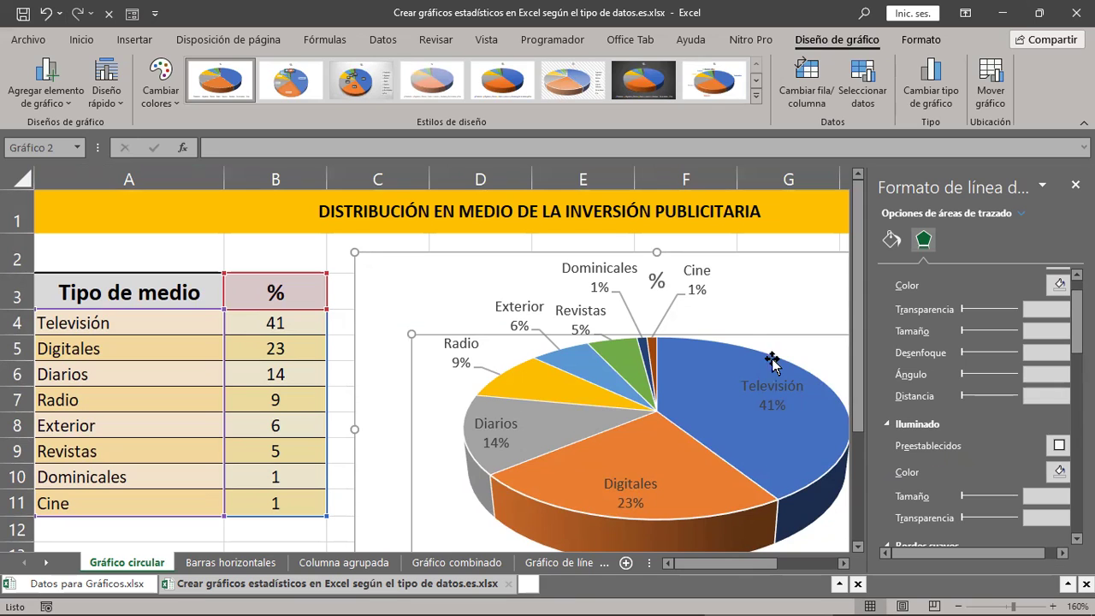
pyautogui.click(494, 281)
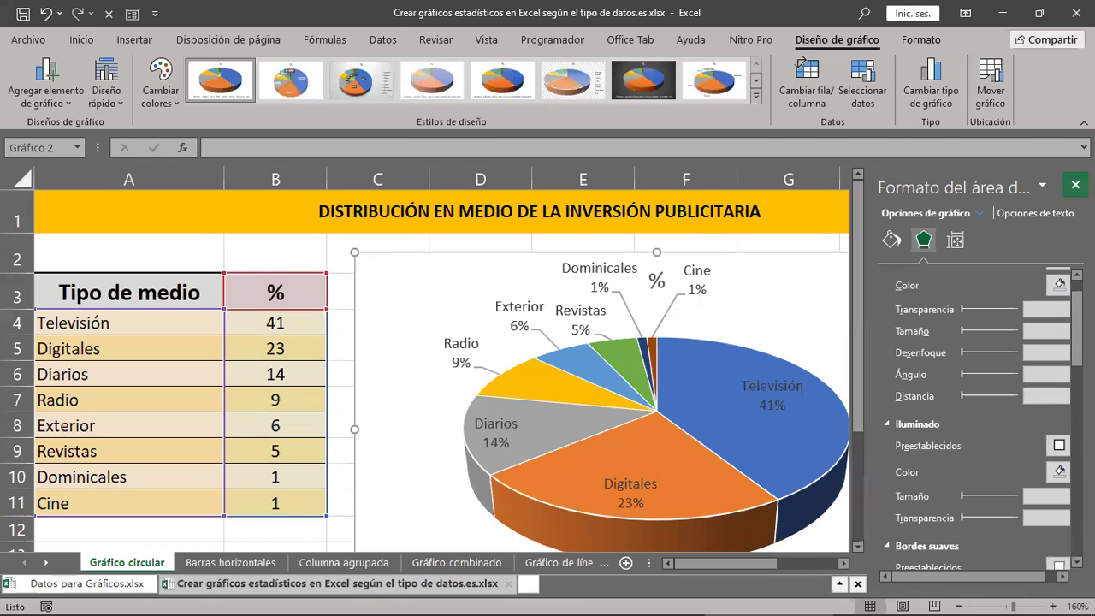
pyautogui.click(1075, 185)
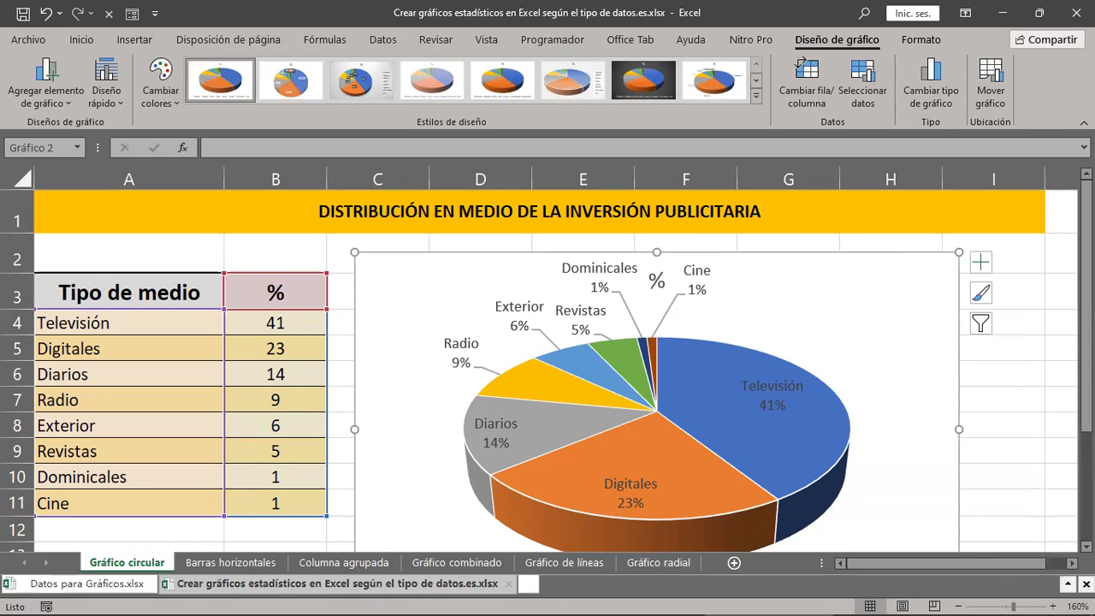
# Switch to the Barras horizontales sheet, review the population table and select the País country names
pyautogui.click(218, 562)
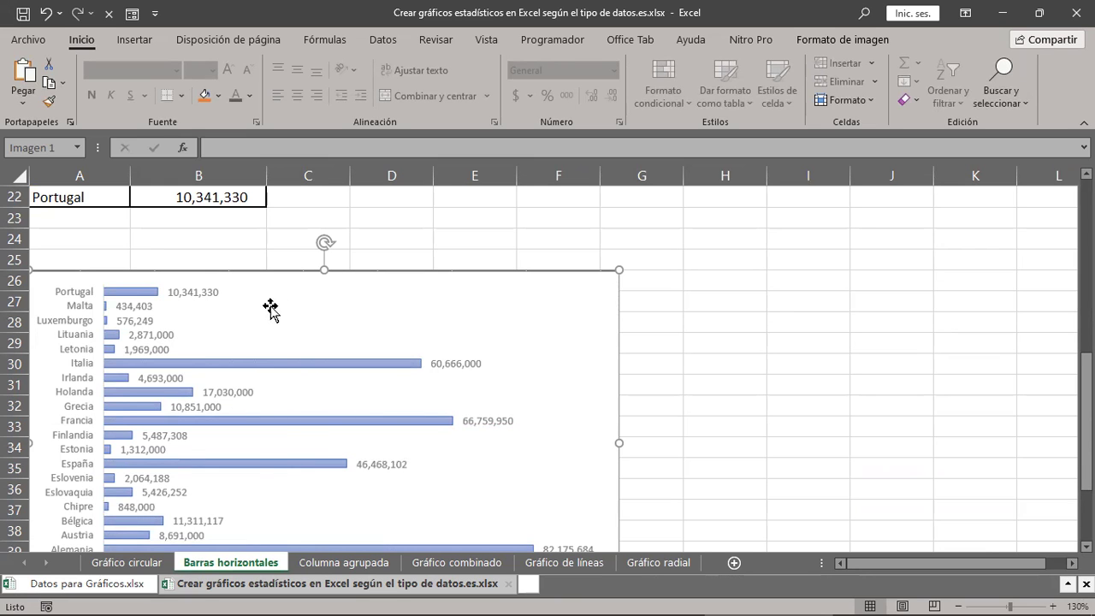
pyautogui.scroll(1, 325, 415)
pyautogui.scroll(5, 325, 415)
pyautogui.scroll(2, 215, 291)
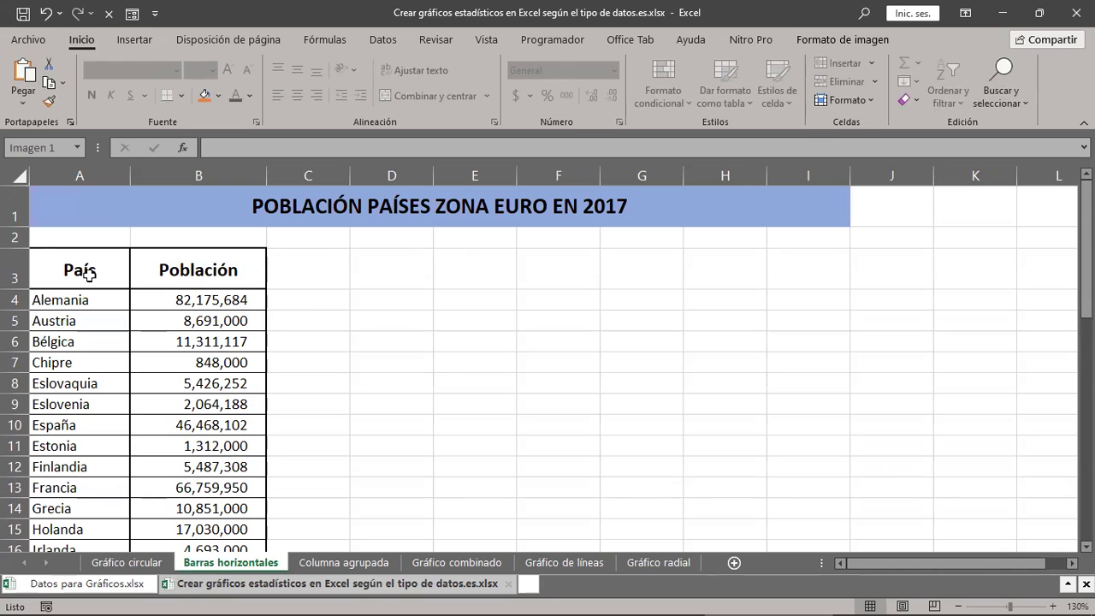
pyautogui.scroll(-3, 162, 366)
pyautogui.scroll(-1, 164, 367)
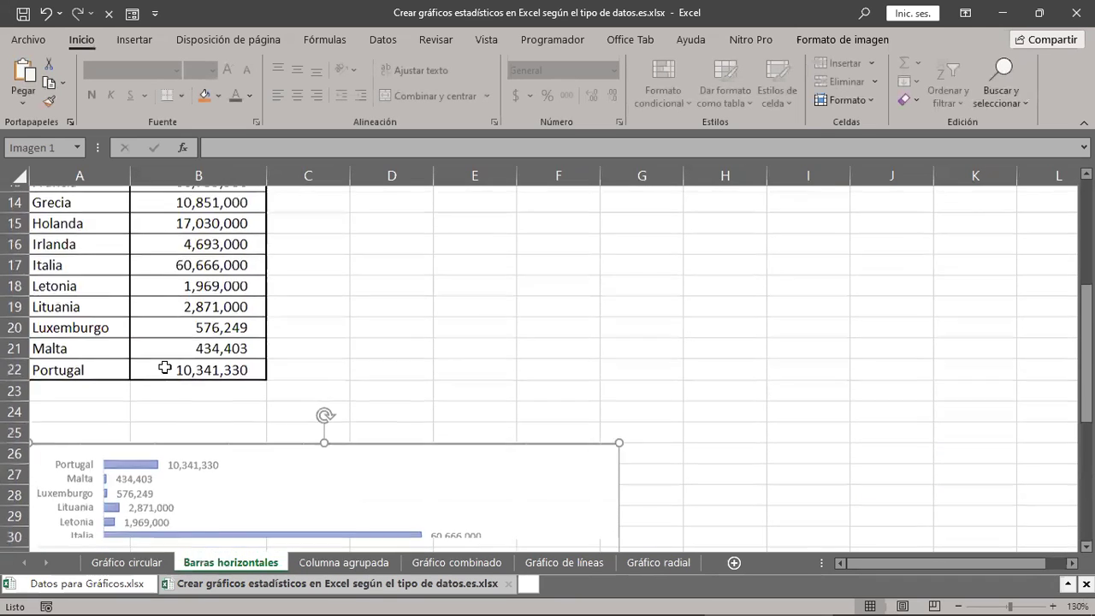
pyautogui.scroll(-4, 196, 366)
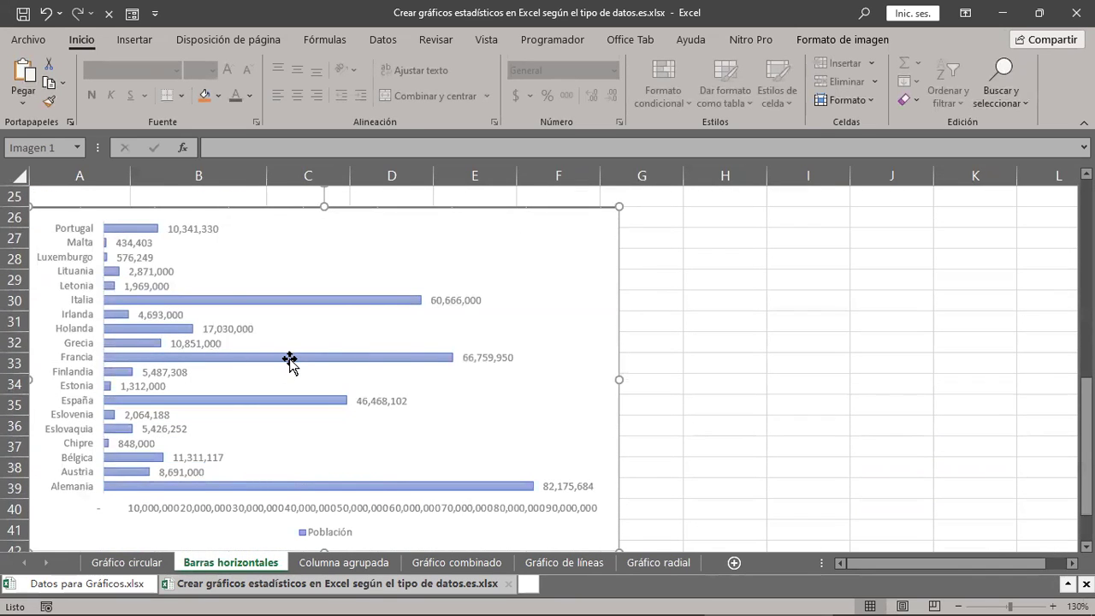
pyautogui.scroll(2, 289, 363)
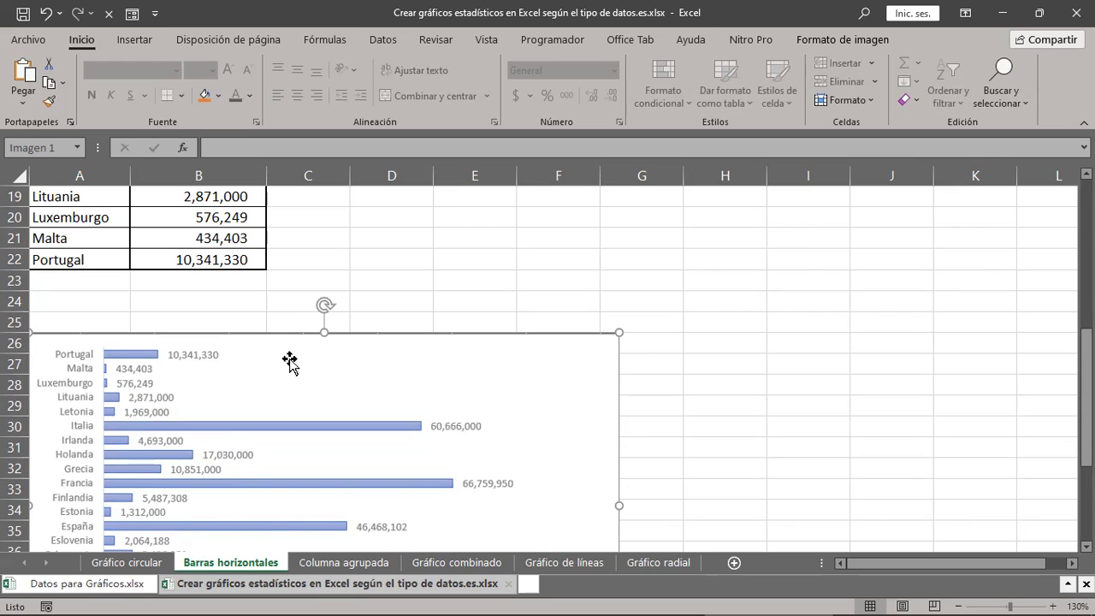
pyautogui.scroll(4, 276, 345)
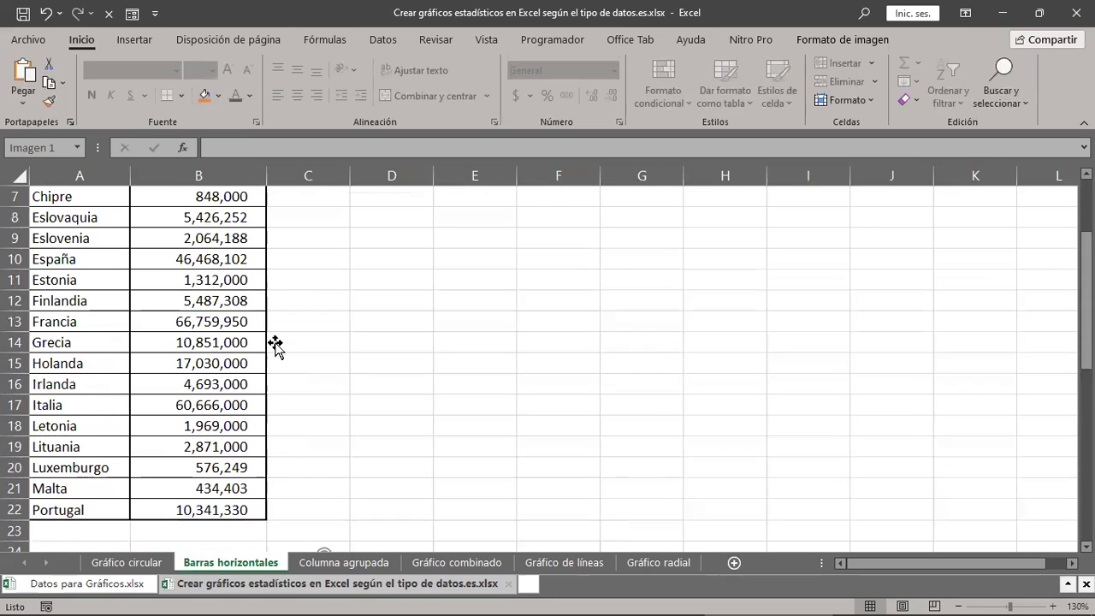
pyautogui.scroll(2, 277, 345)
pyautogui.moveTo(76, 275); pyautogui.dragTo(78, 465)
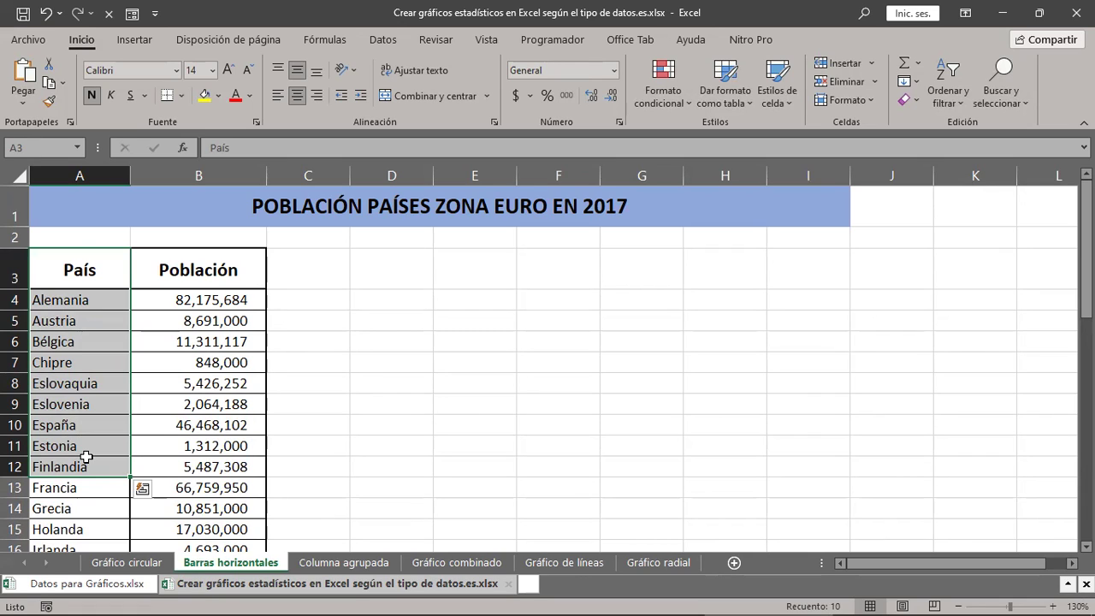
# Insert a 2D clustered bar chart of the Población values and position it beside the table
pyautogui.moveTo(203, 261); pyautogui.dragTo(201, 525)
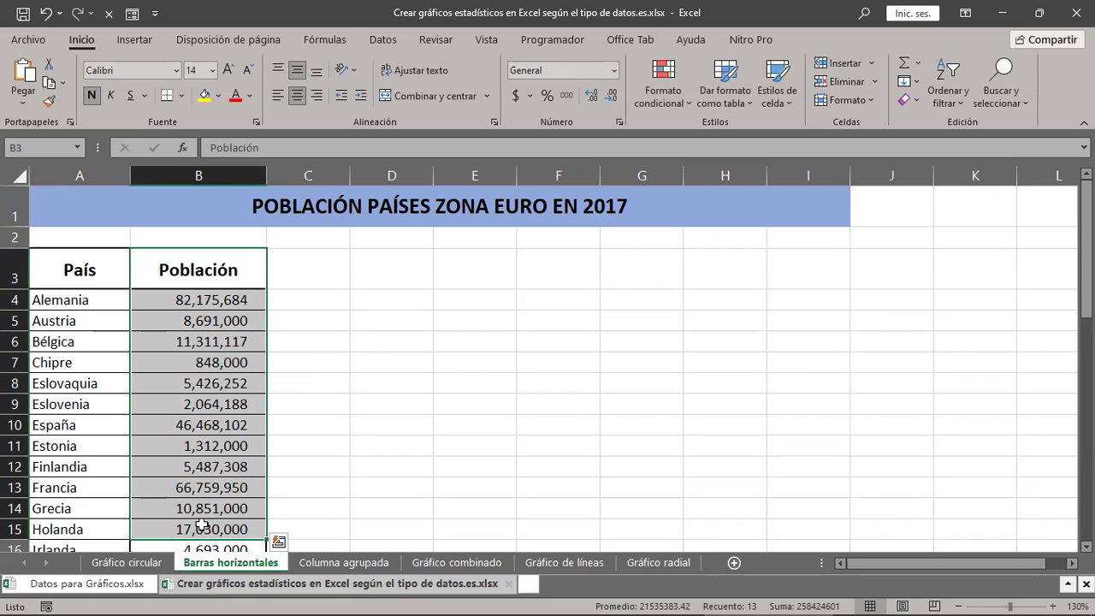
pyautogui.click(199, 336)
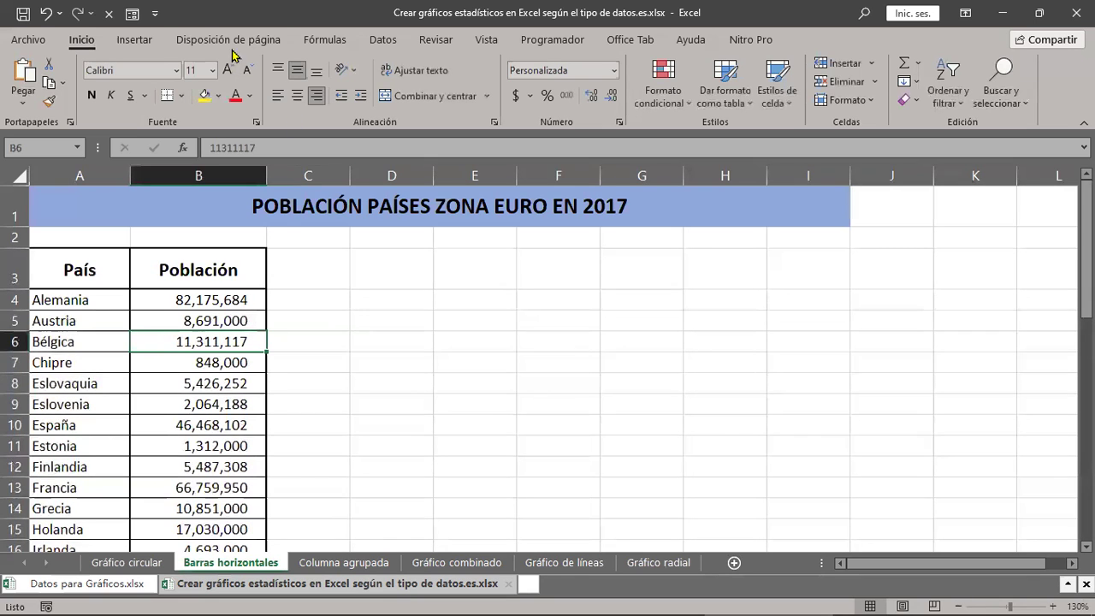
pyautogui.click(147, 45)
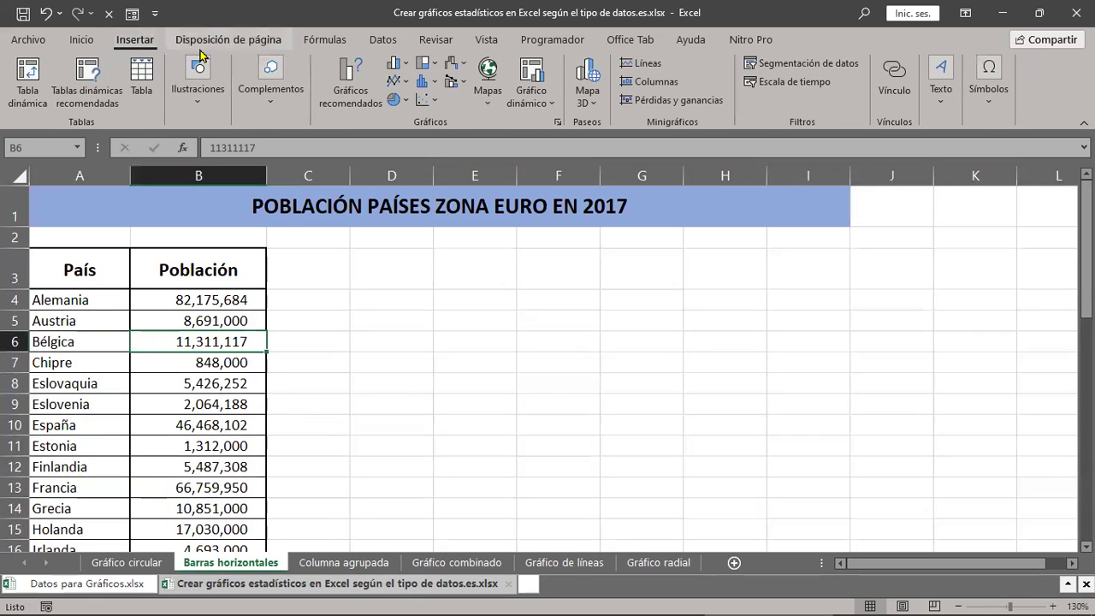
pyautogui.click(406, 63)
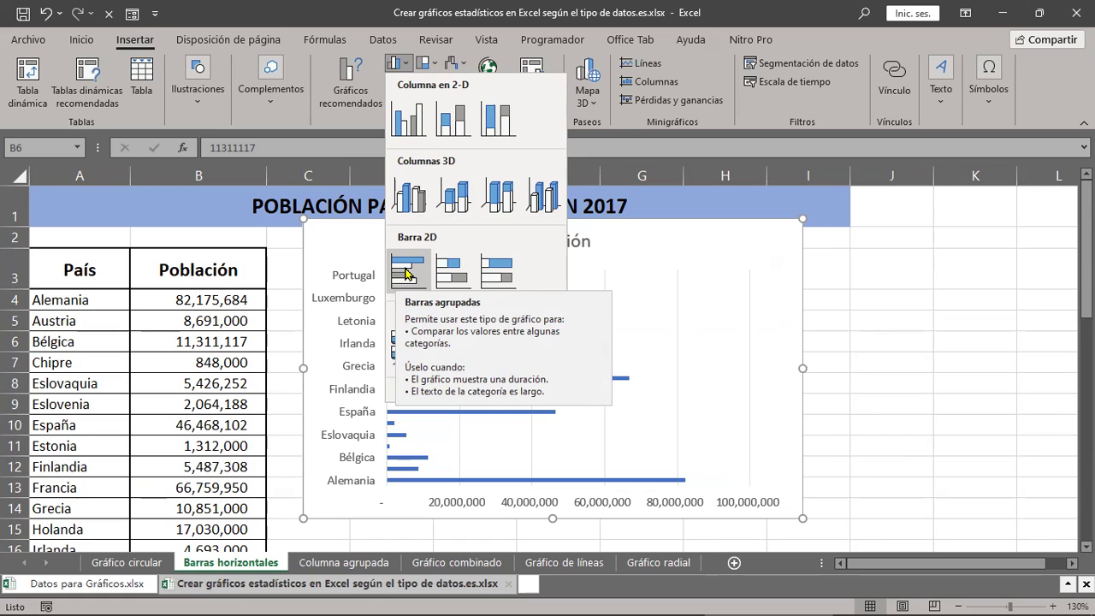
pyautogui.click(405, 272)
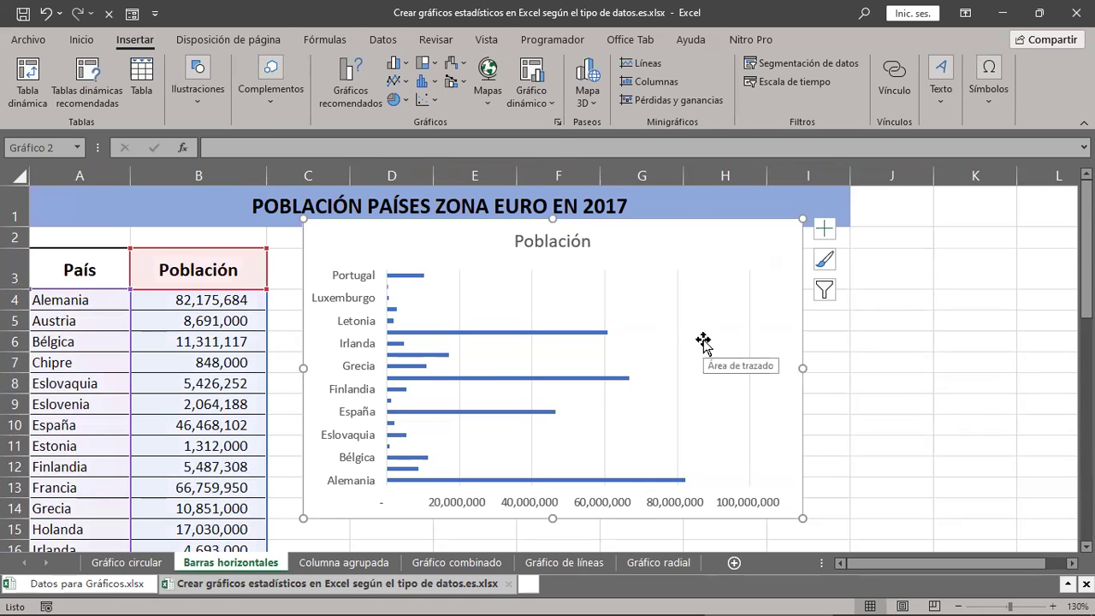
pyautogui.moveTo(450, 243); pyautogui.dragTo(452, 271)
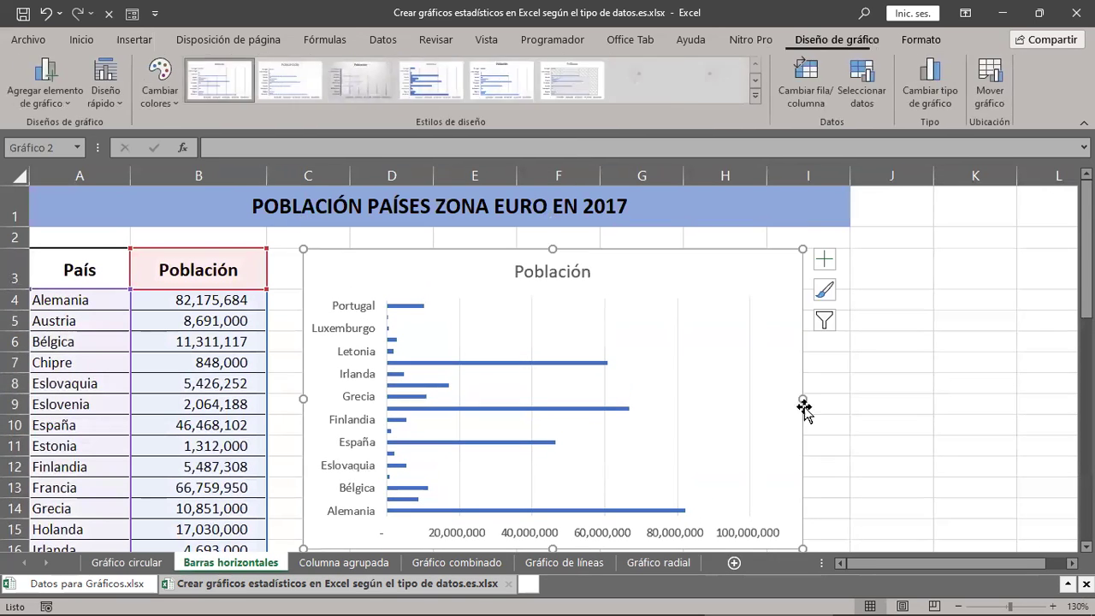
pyautogui.scroll(-4, 804, 402)
pyautogui.moveTo(802, 258); pyautogui.dragTo(945, 391)
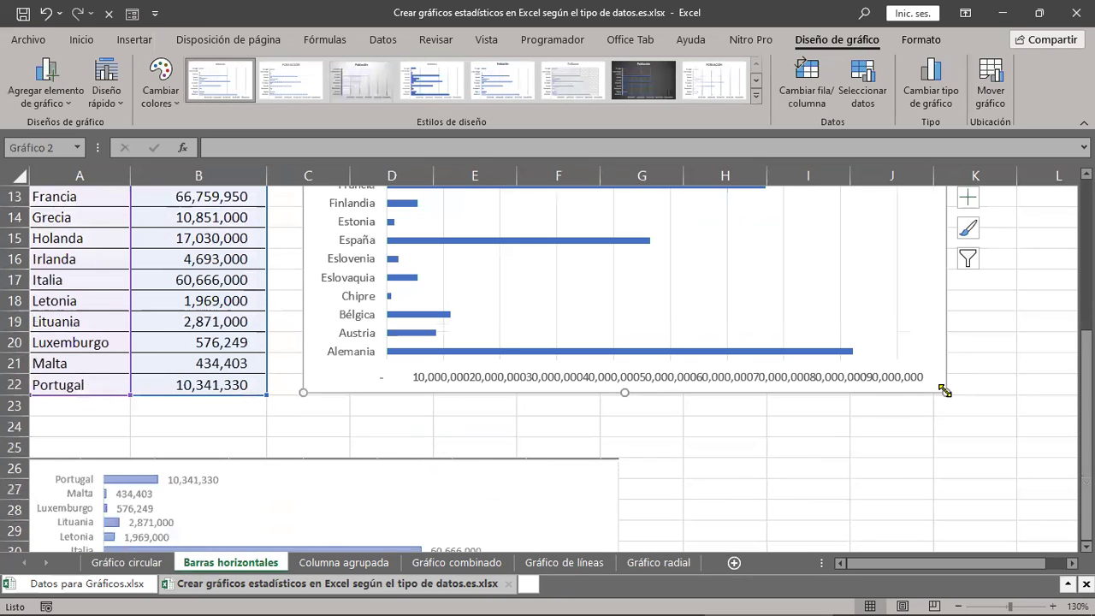
pyautogui.scroll(-3, 945, 391)
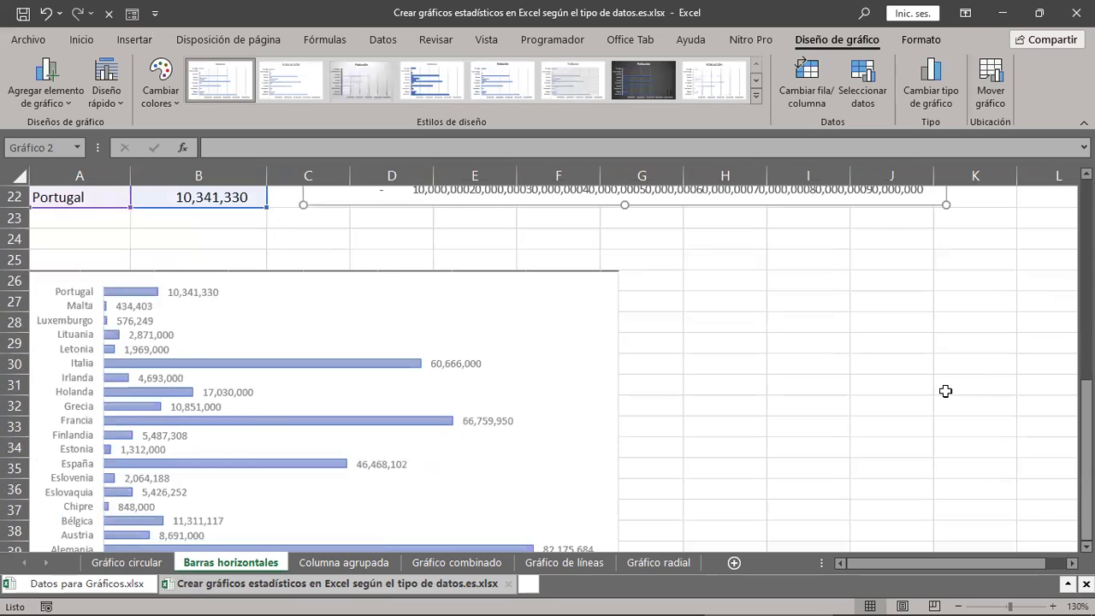
pyautogui.scroll(-3, 945, 391)
pyautogui.scroll(3, 946, 391)
pyautogui.scroll(4, 945, 391)
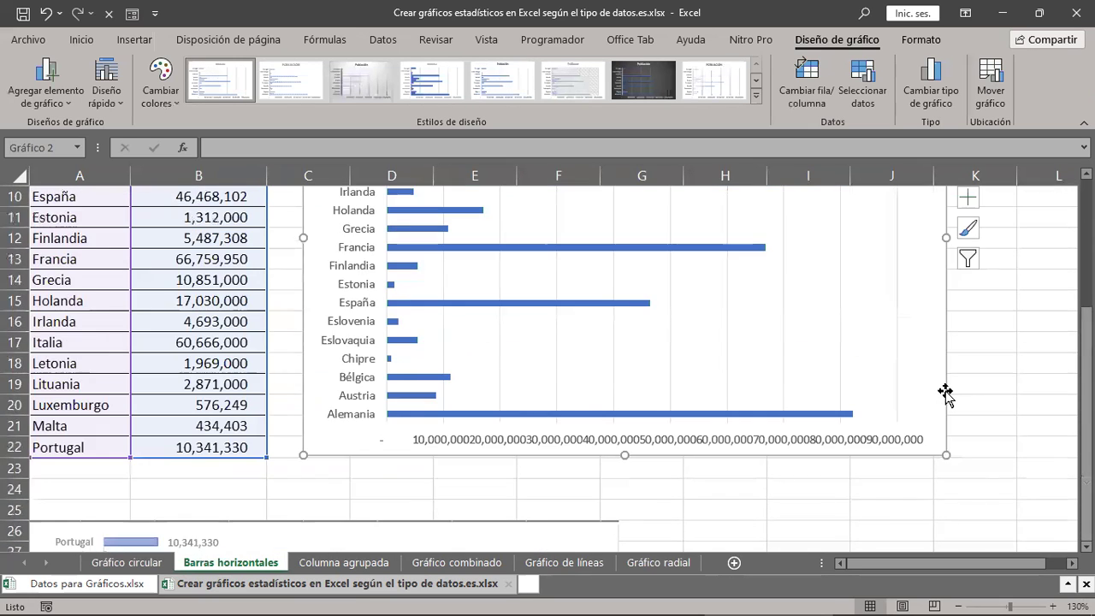
pyautogui.scroll(3, 945, 391)
pyautogui.scroll(-3, 945, 391)
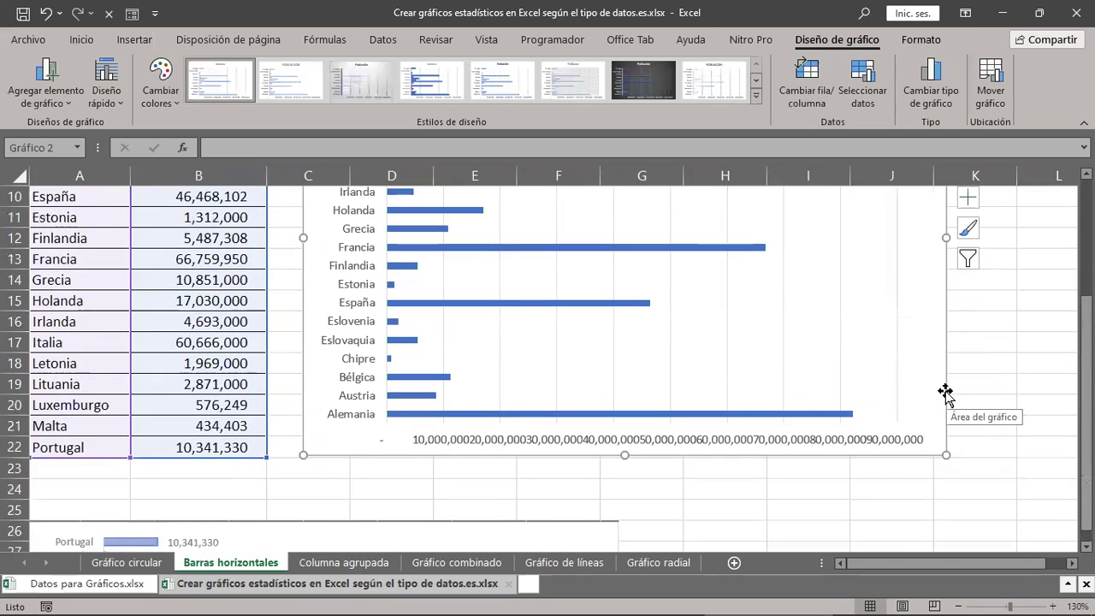
pyautogui.scroll(-4, 945, 391)
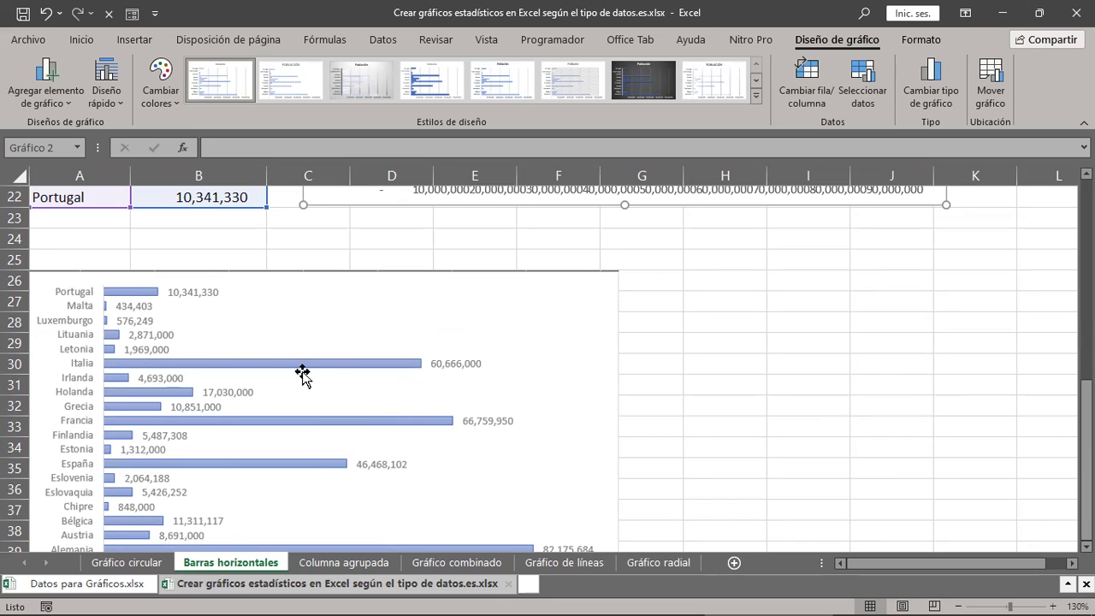
pyautogui.scroll(4, 304, 374)
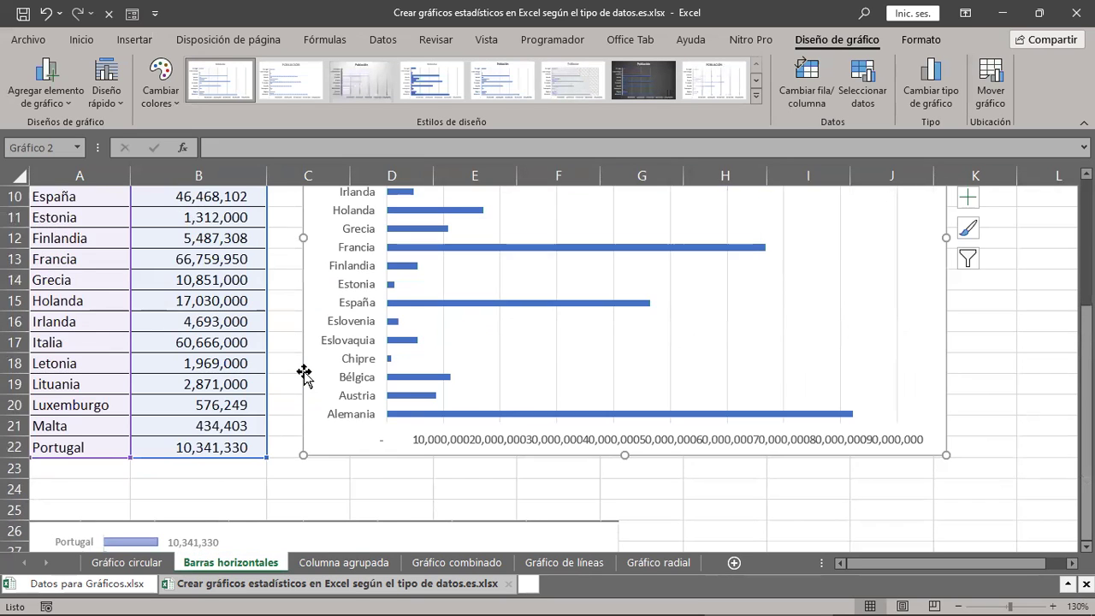
pyautogui.scroll(3, 303, 373)
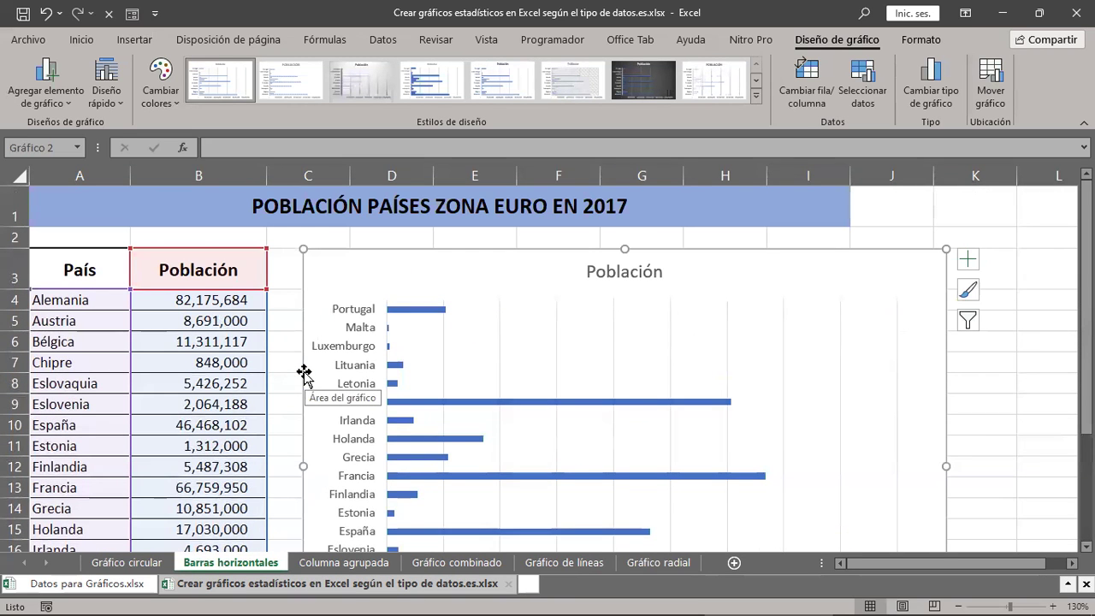
# Apply Quick Layout 2 so the chart gets a legend and a value label on each bar
pyautogui.click(121, 104)
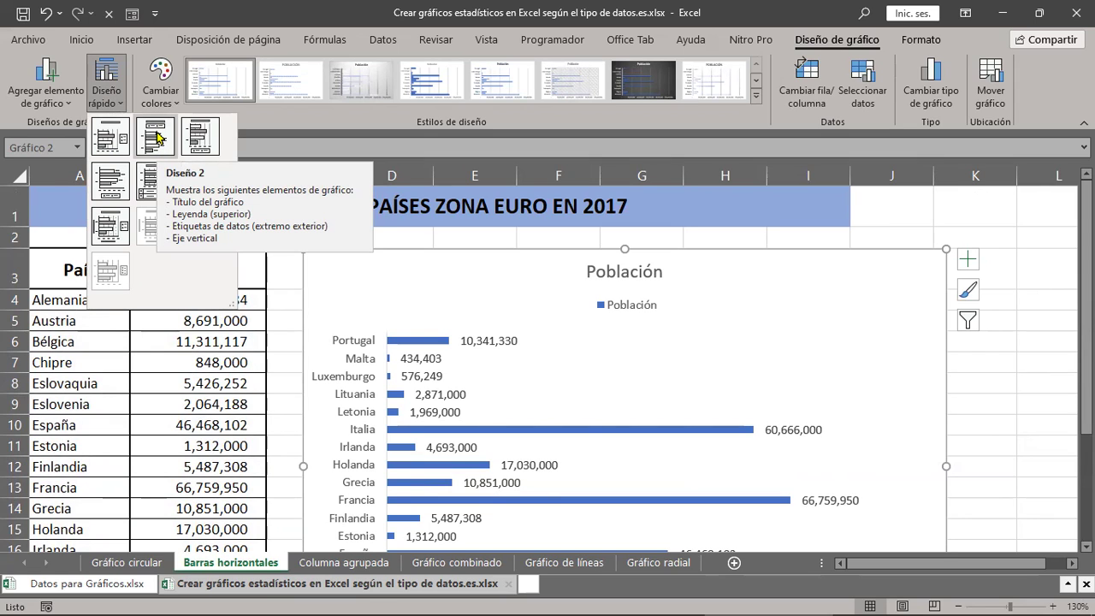
pyautogui.click(157, 139)
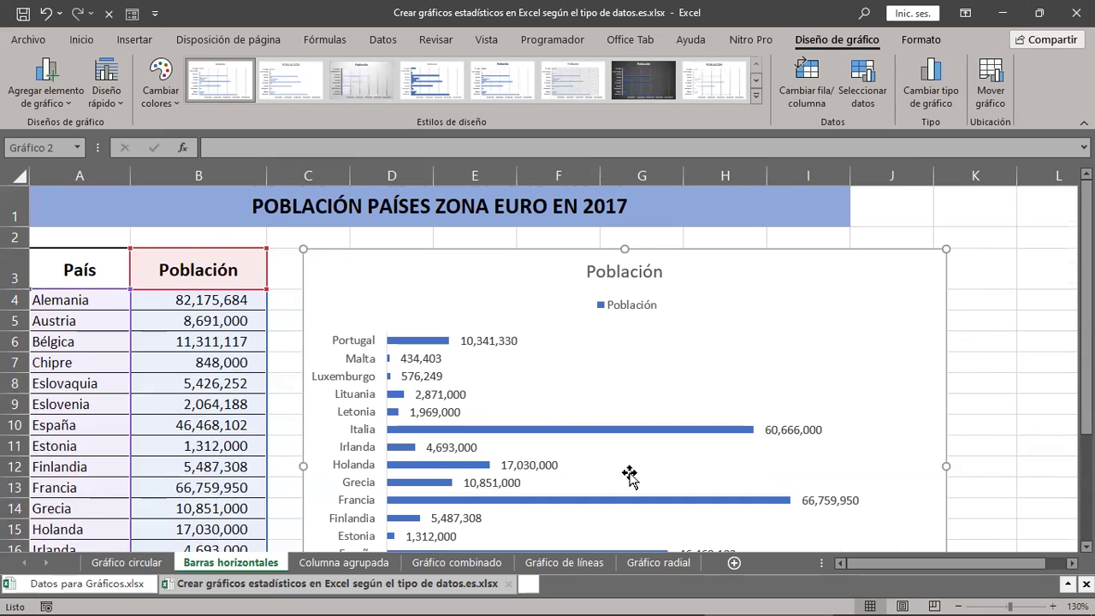
pyautogui.scroll(-3, 629, 475)
pyautogui.scroll(-2, 630, 473)
pyautogui.scroll(1, 629, 474)
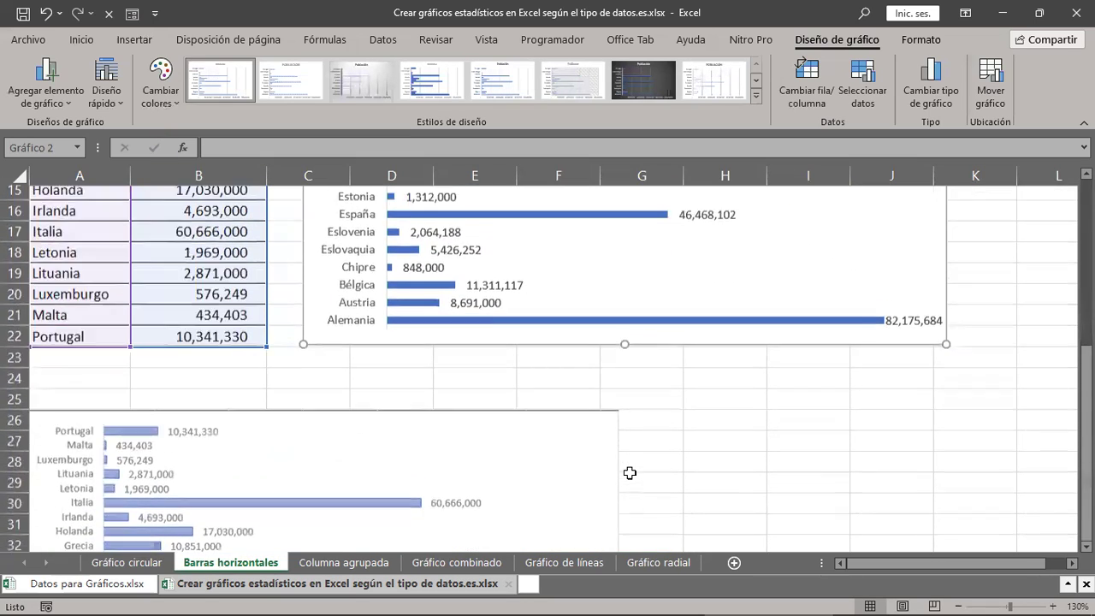
pyautogui.scroll(4, 630, 476)
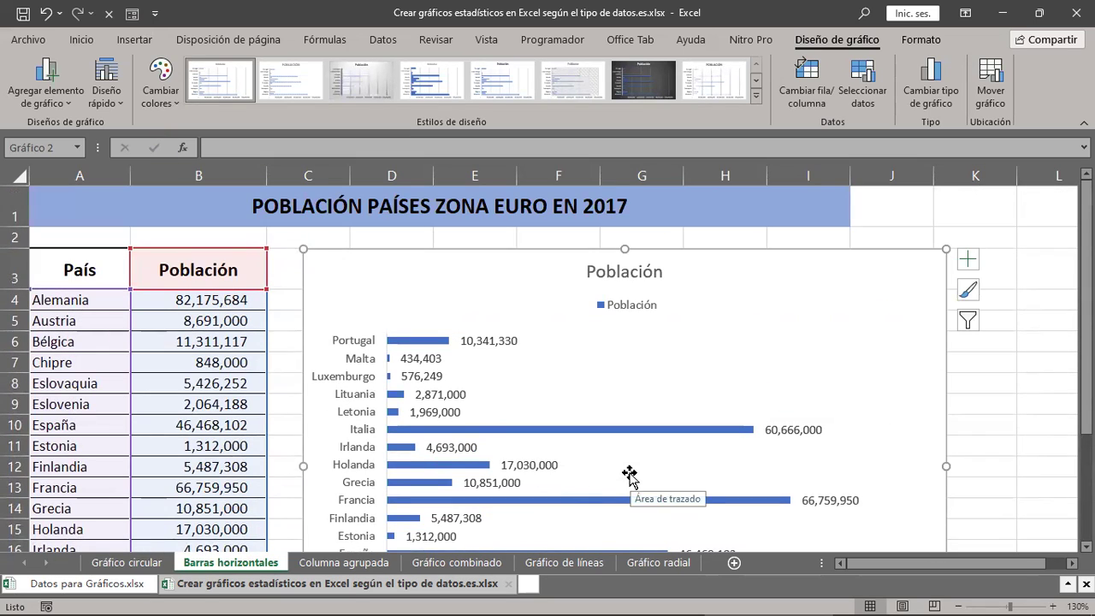
pyautogui.scroll(-1, 629, 475)
pyautogui.scroll(-3, 629, 475)
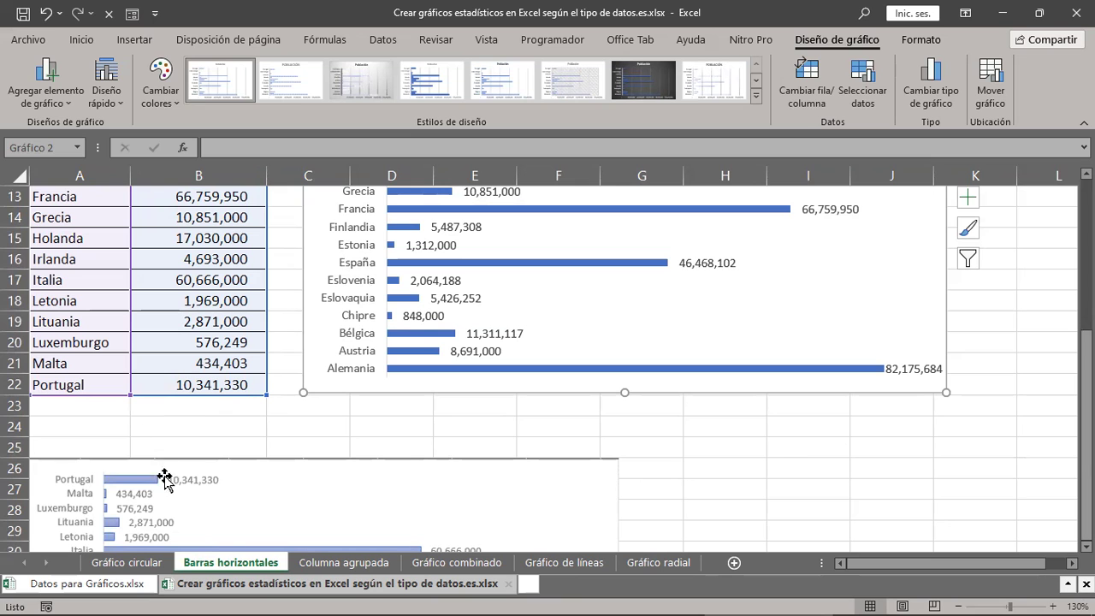
pyautogui.scroll(-2, 259, 509)
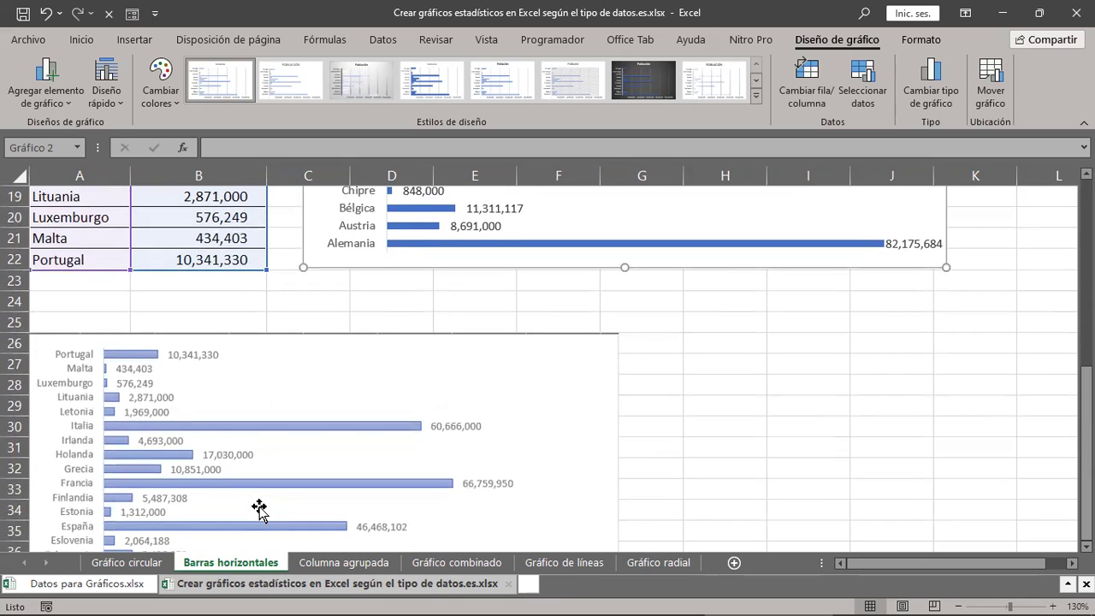
pyautogui.scroll(6, 260, 510)
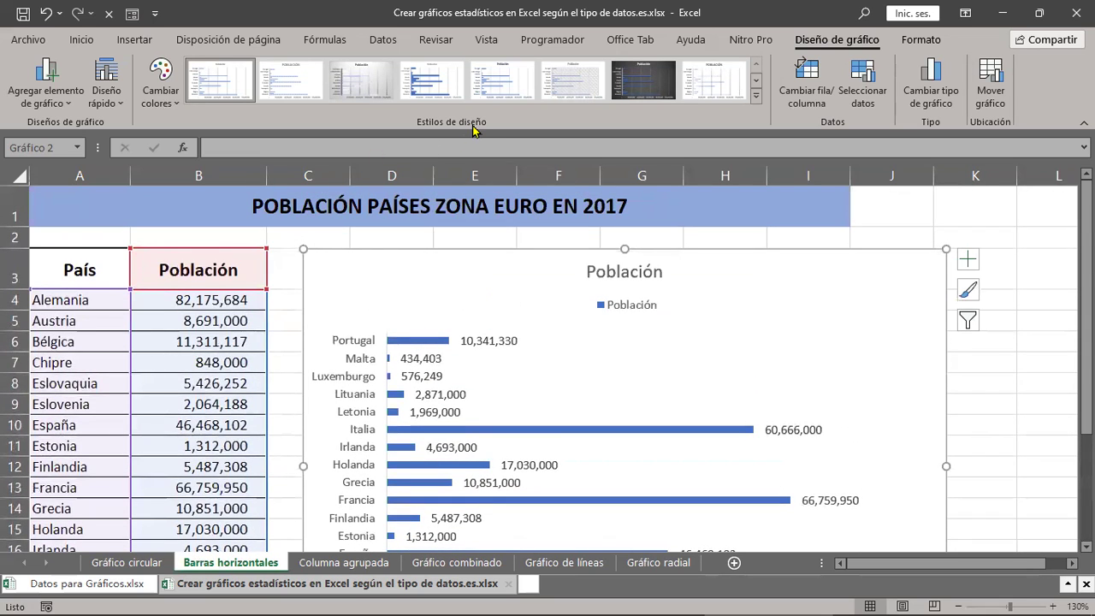
# Apply chart Style 4 to the population bar chart
pyautogui.click(310, 94)
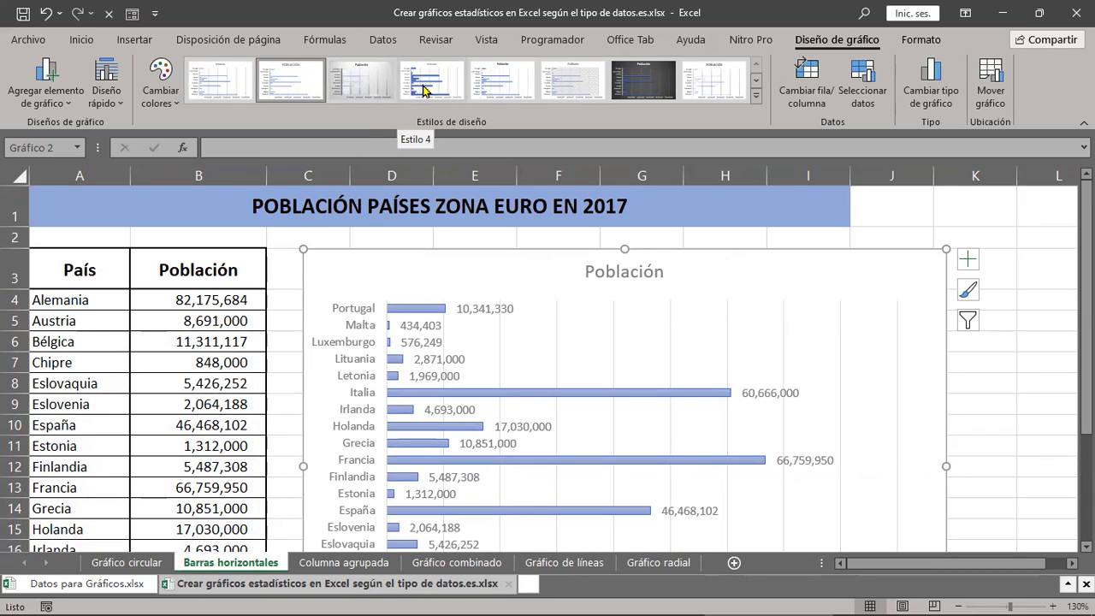
pyautogui.click(425, 90)
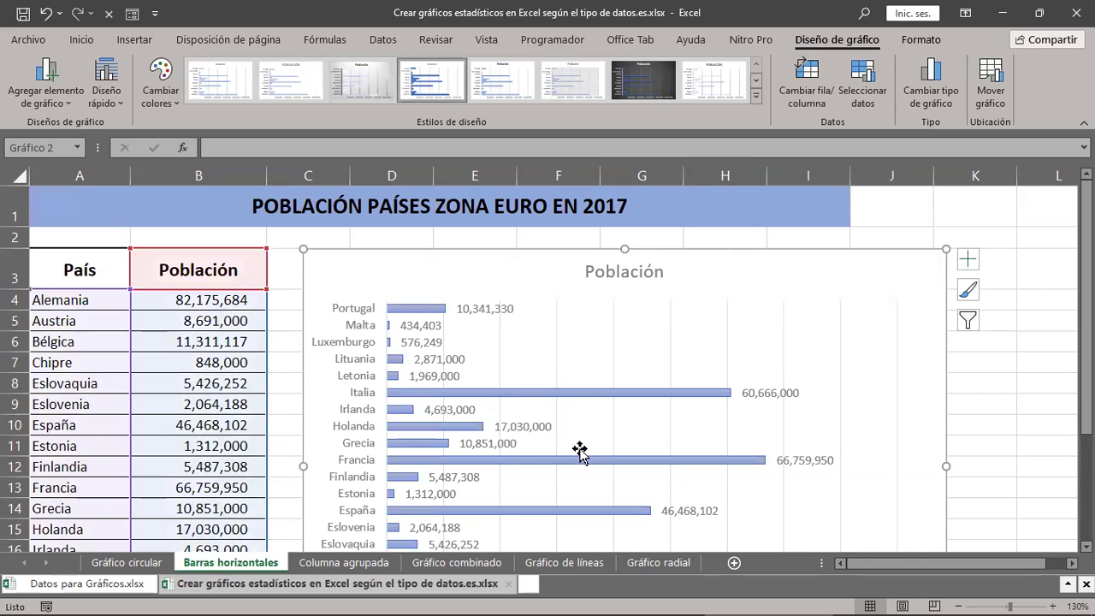
pyautogui.scroll(-1, 581, 454)
pyautogui.scroll(-3, 582, 453)
pyautogui.scroll(-1, 582, 453)
pyautogui.scroll(-3, 581, 453)
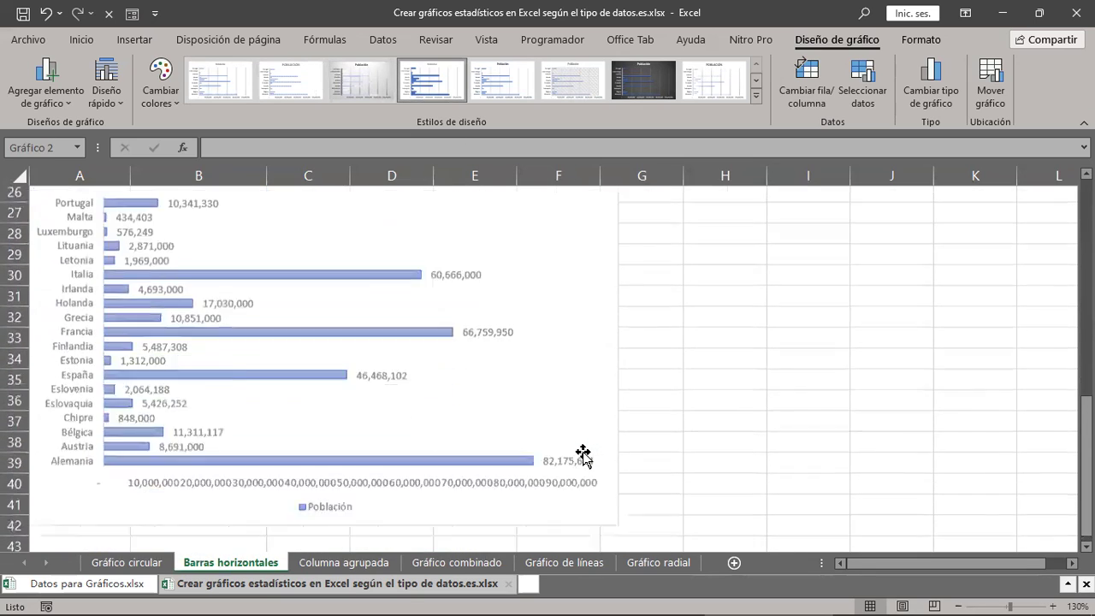
pyautogui.scroll(-2, 582, 453)
pyautogui.scroll(4, 581, 453)
pyautogui.scroll(2, 581, 453)
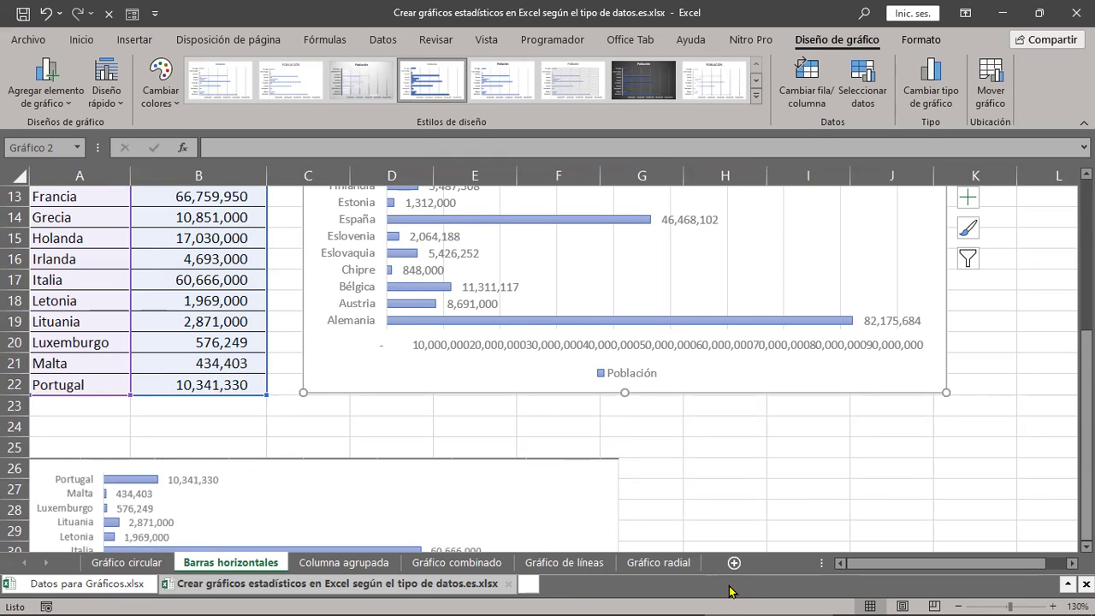
# Switch to the Columna agrupada sheet with the 2014–2019 Móviles versus Smartphones table
pyautogui.click(324, 564)
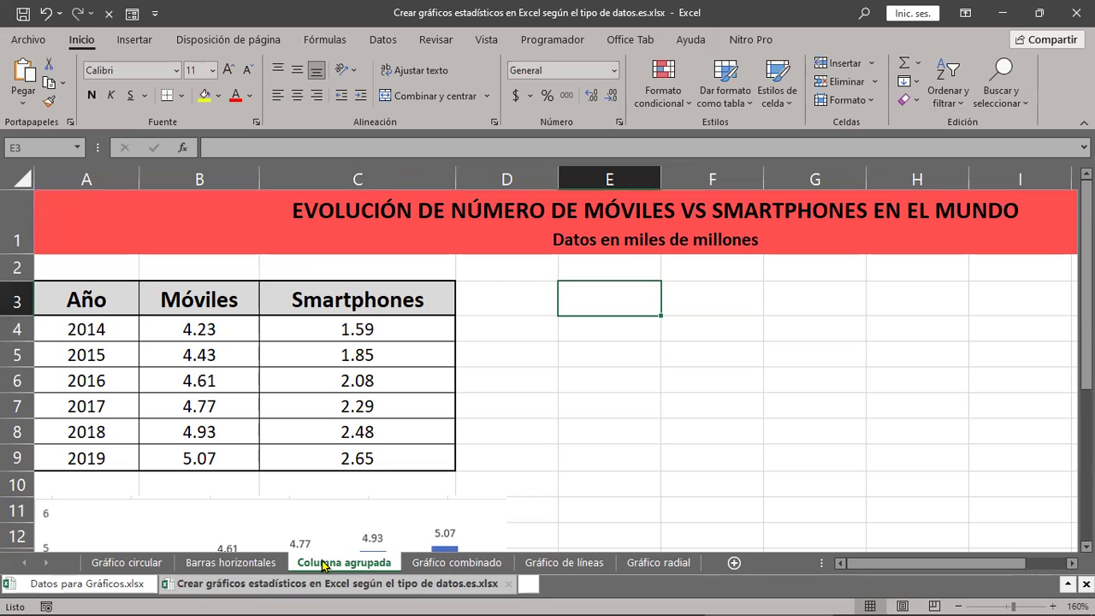
pyautogui.scroll(-3, 474, 510)
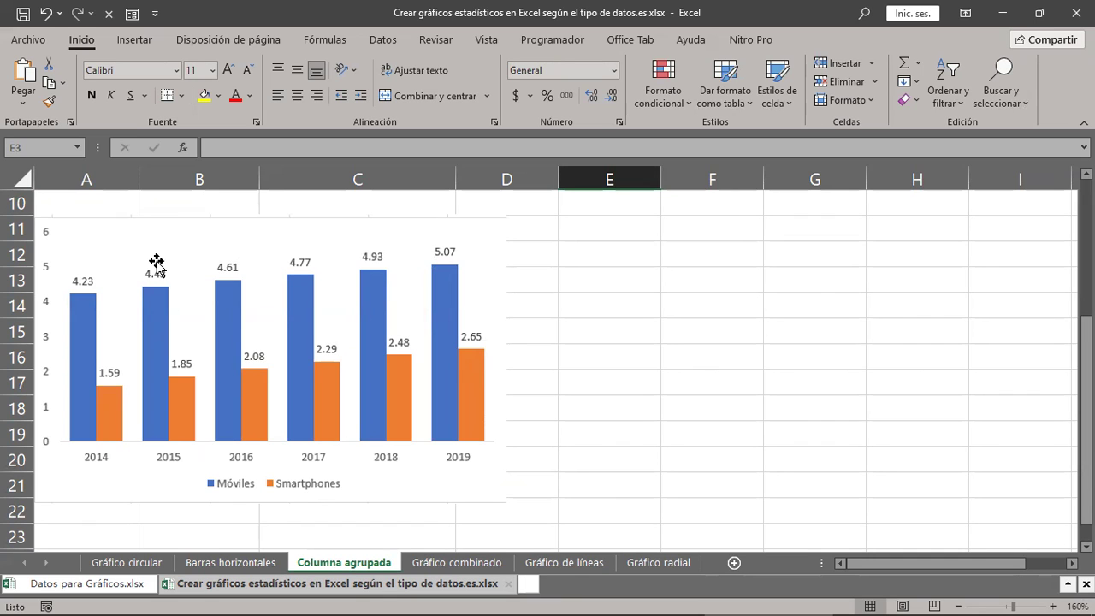
pyautogui.scroll(3, 156, 263)
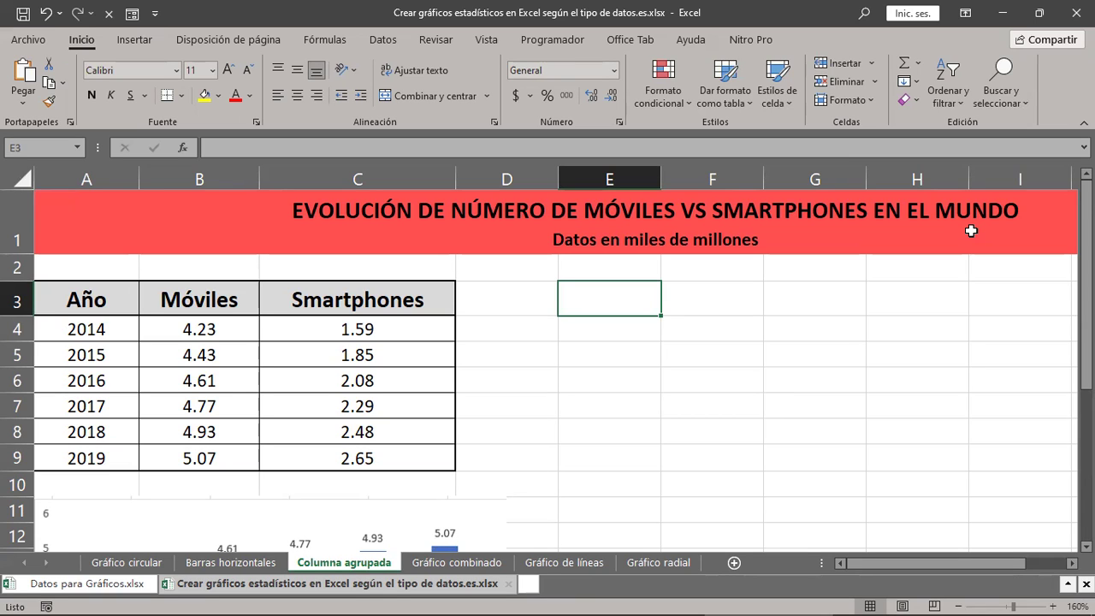
pyautogui.click(81, 300)
pyautogui.moveTo(83, 331); pyautogui.dragTo(101, 457)
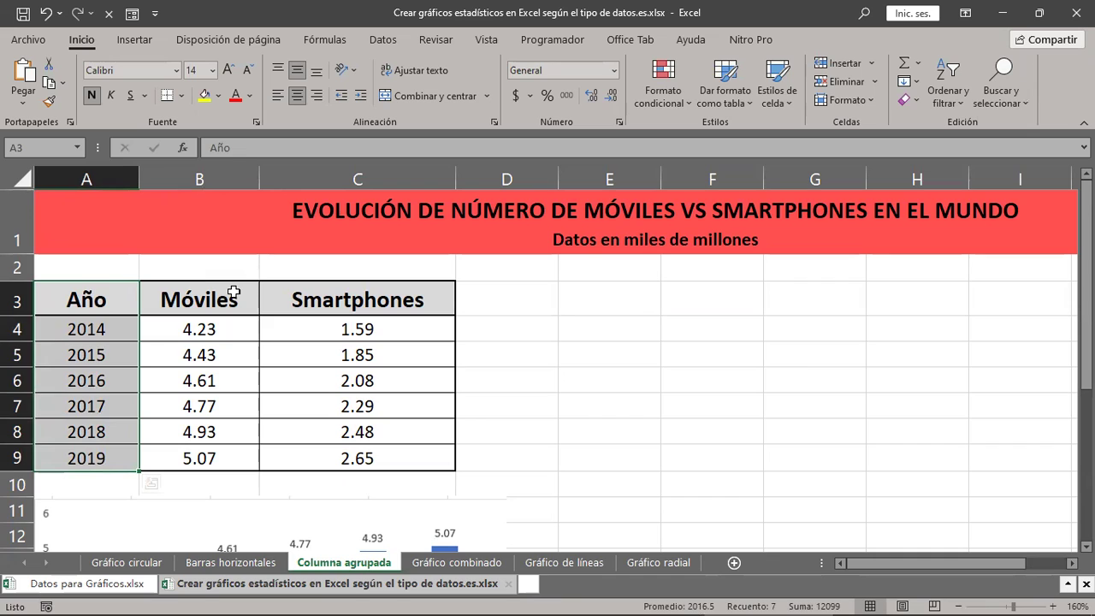
pyautogui.moveTo(233, 293); pyautogui.dragTo(242, 454)
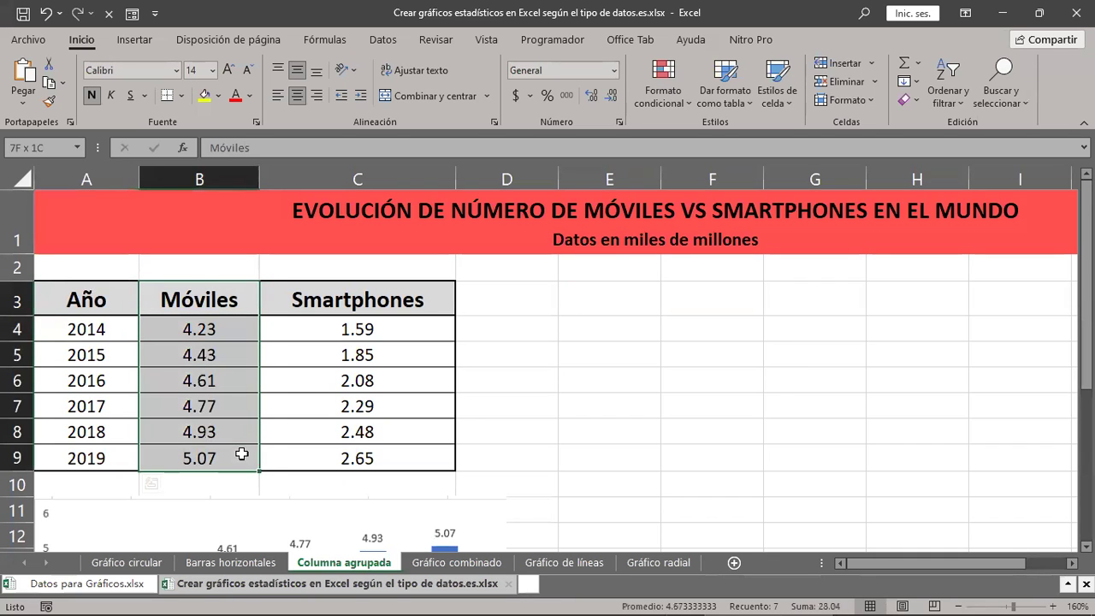
pyautogui.moveTo(422, 296); pyautogui.dragTo(413, 452)
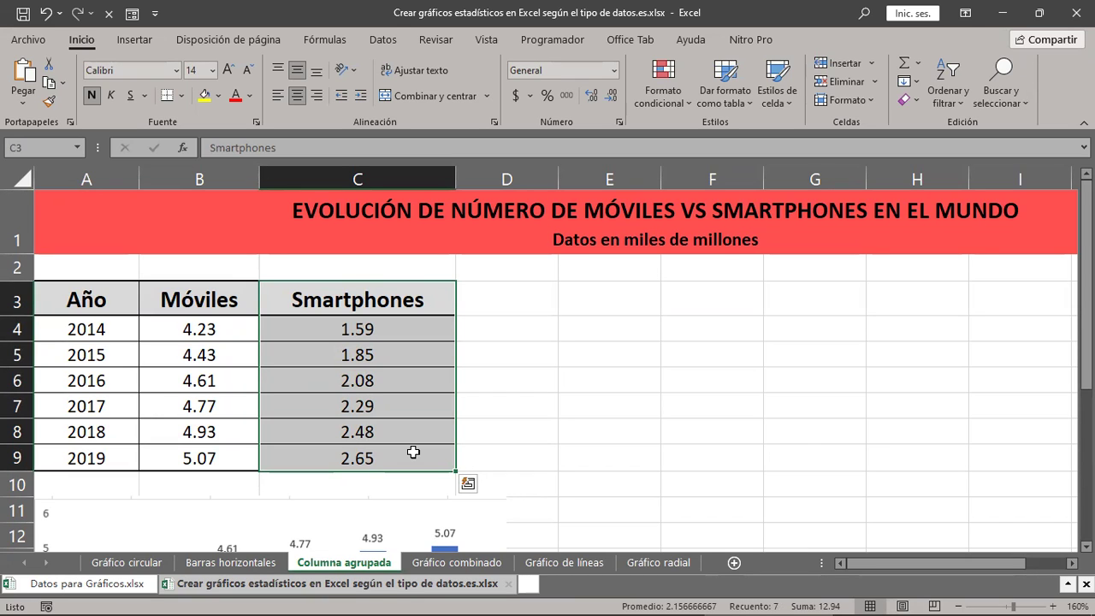
pyautogui.moveTo(186, 296)
pyautogui.mouseDown()
pyautogui.moveTo(394, 312)
pyautogui.moveTo(401, 303)
pyautogui.mouseUp()
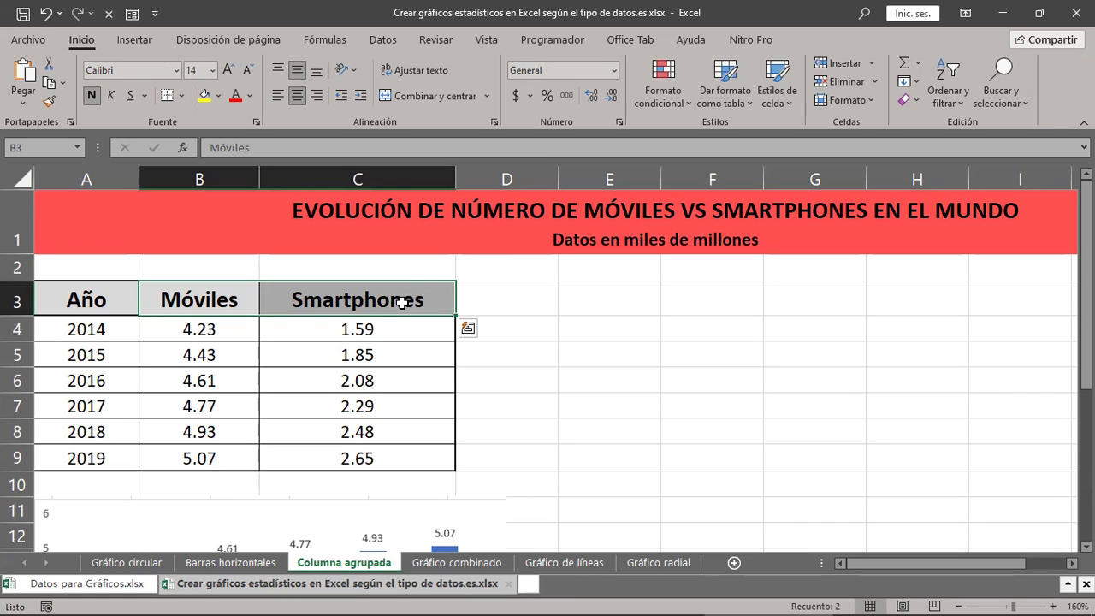
# Select the Móviles and Smartphones columns, each with its header
pyautogui.moveTo(402, 301); pyautogui.dragTo(401, 456)
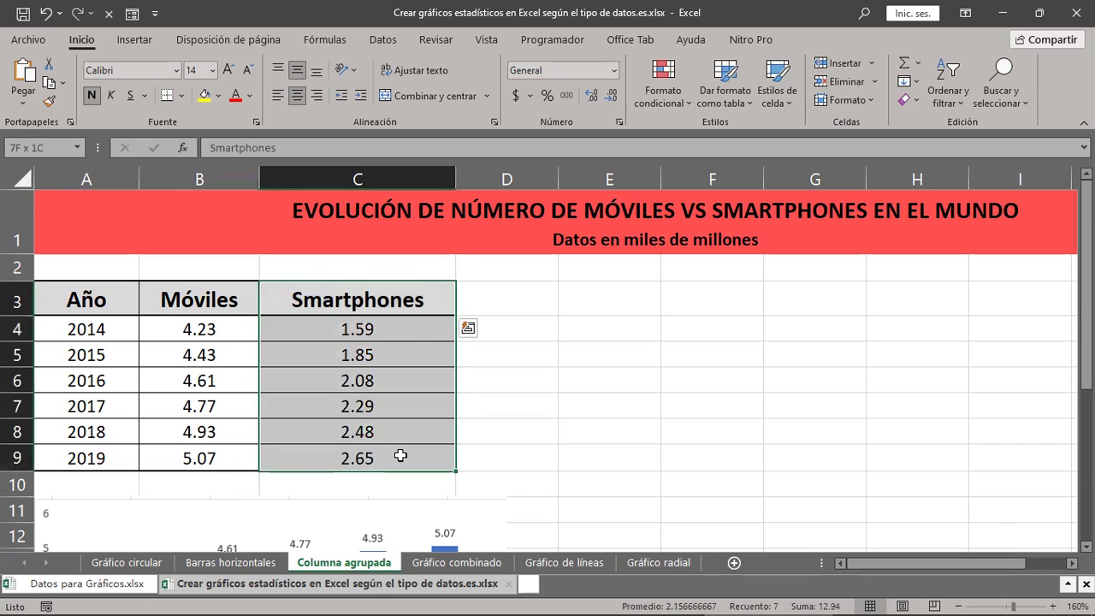
pyautogui.moveTo(211, 299); pyautogui.dragTo(211, 456)
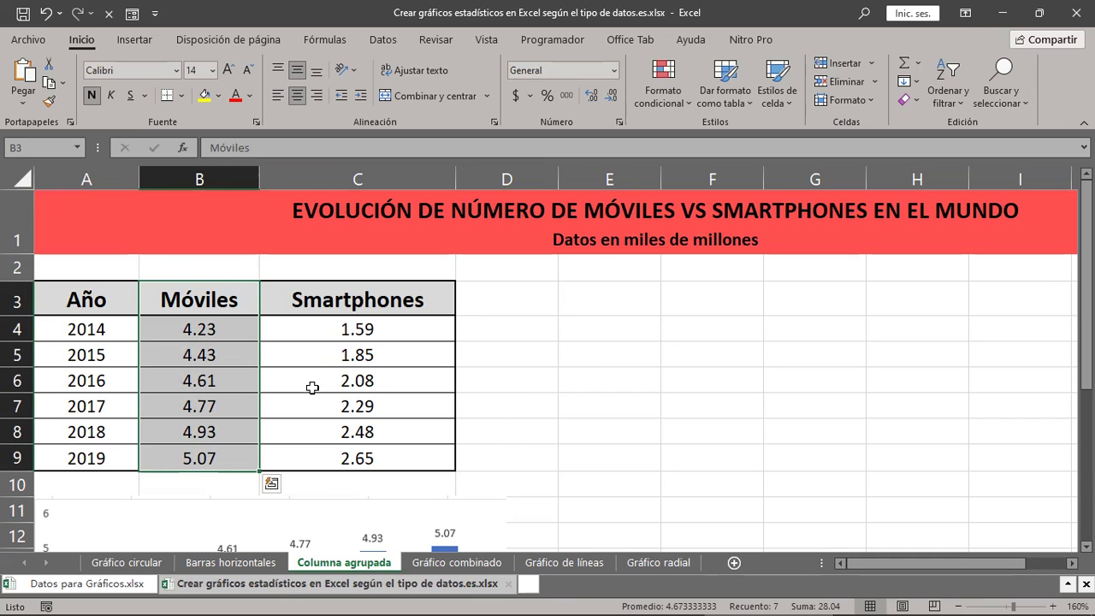
pyautogui.click(220, 299)
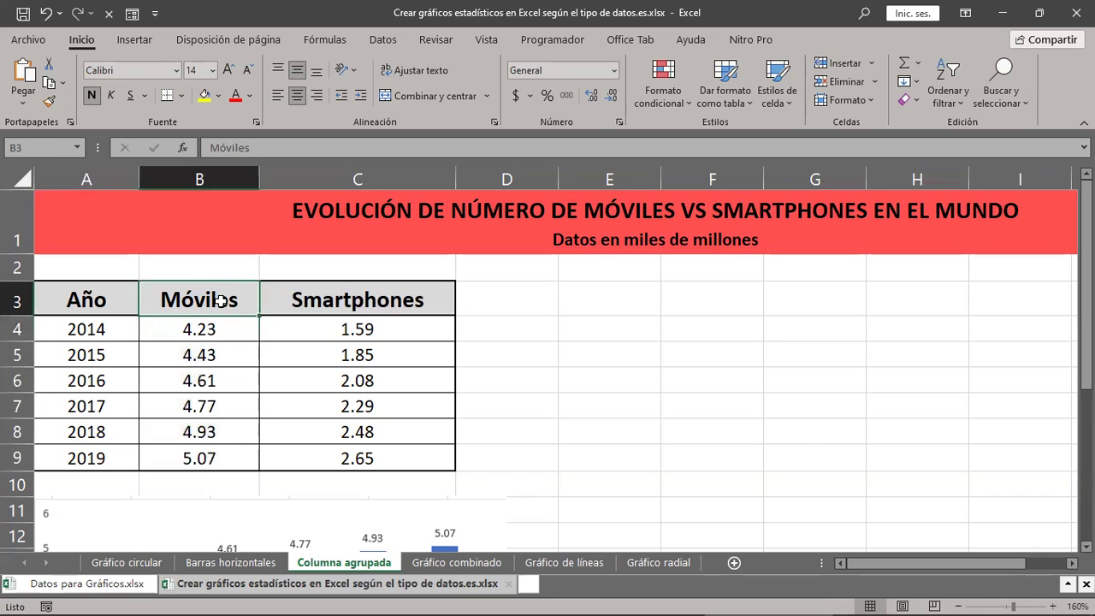
pyautogui.moveTo(221, 299); pyautogui.dragTo(208, 455)
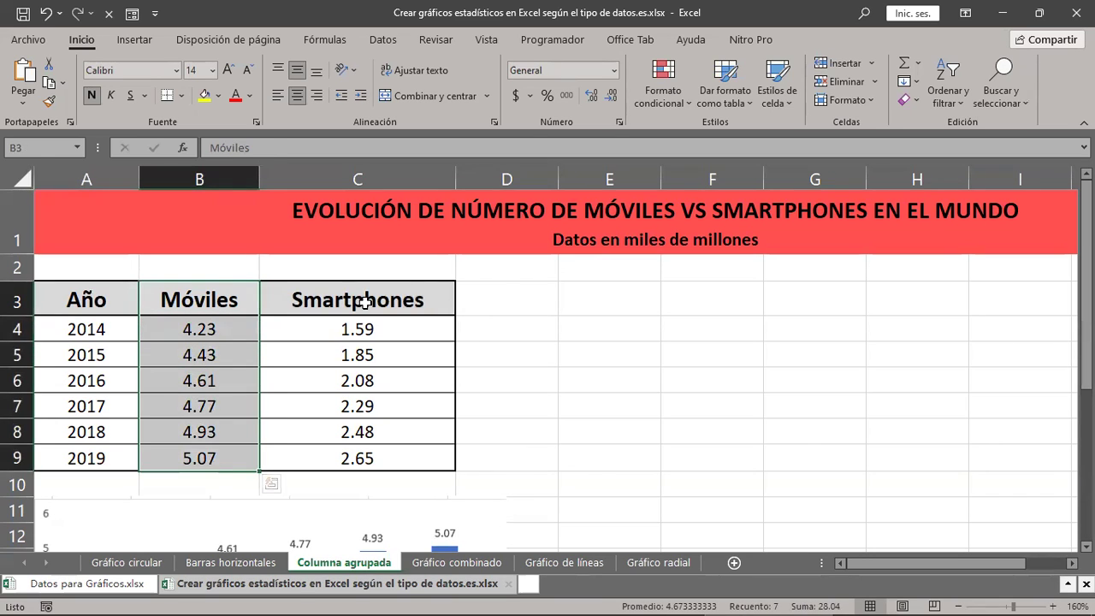
pyautogui.moveTo(365, 301); pyautogui.dragTo(352, 459)
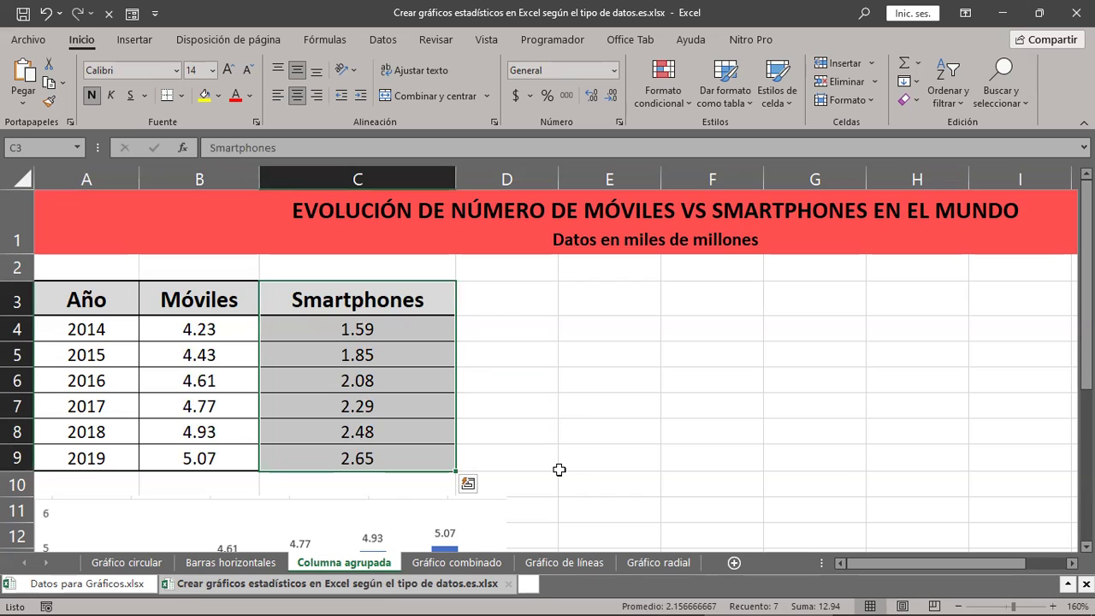
pyautogui.moveTo(398, 301); pyautogui.dragTo(387, 461)
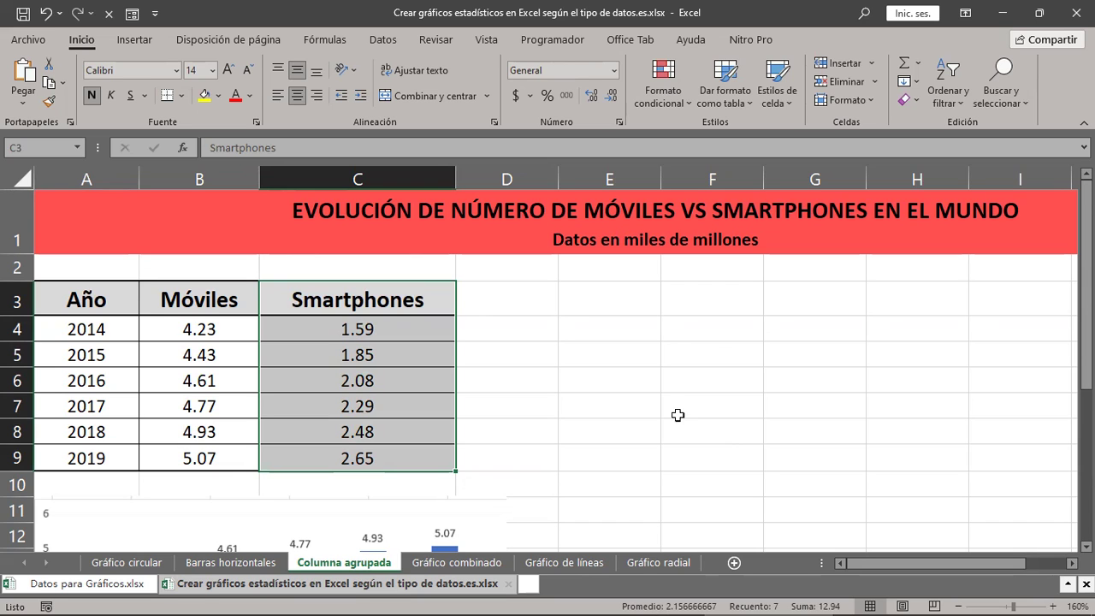
# Point out individual table values such as Móviles 4.43 and Smartphones 1.85 and 2.29
pyautogui.click(206, 301)
pyautogui.scroll(-3, 404, 485)
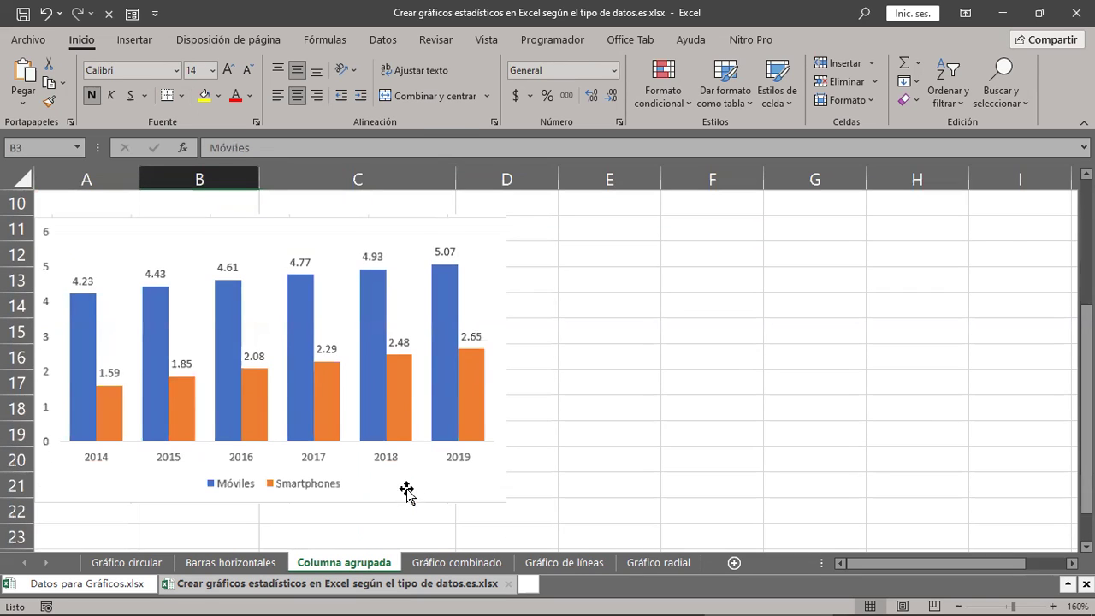
pyautogui.scroll(3, 366, 368)
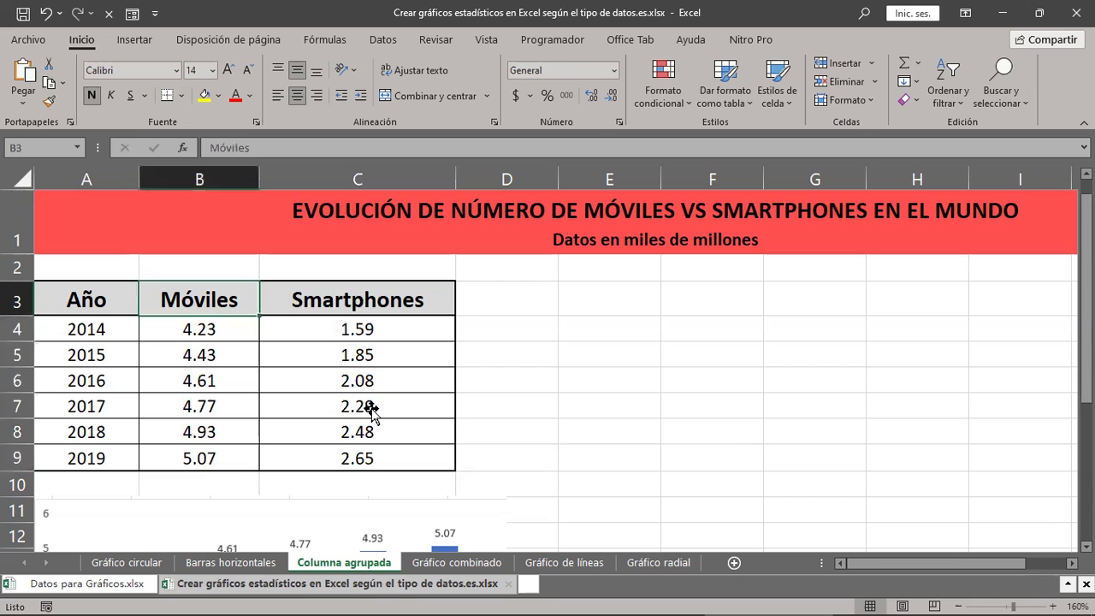
pyautogui.click(255, 358)
pyautogui.click(368, 360)
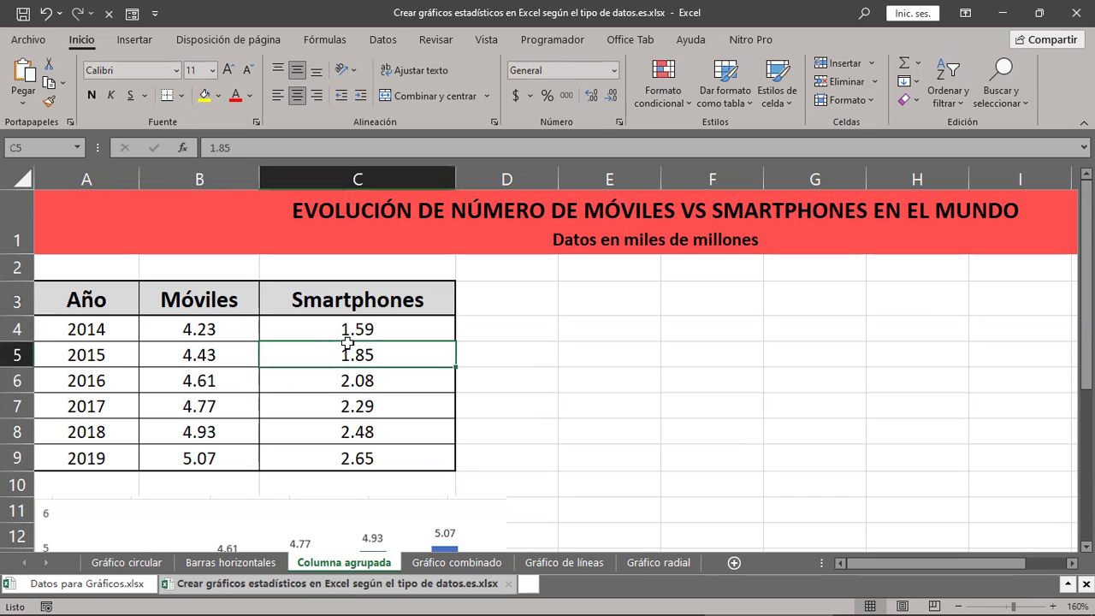
pyautogui.click(330, 324)
pyautogui.click(264, 369)
pyautogui.click(343, 401)
pyautogui.click(162, 352)
pyautogui.click(224, 334)
pyautogui.click(350, 354)
pyautogui.click(325, 396)
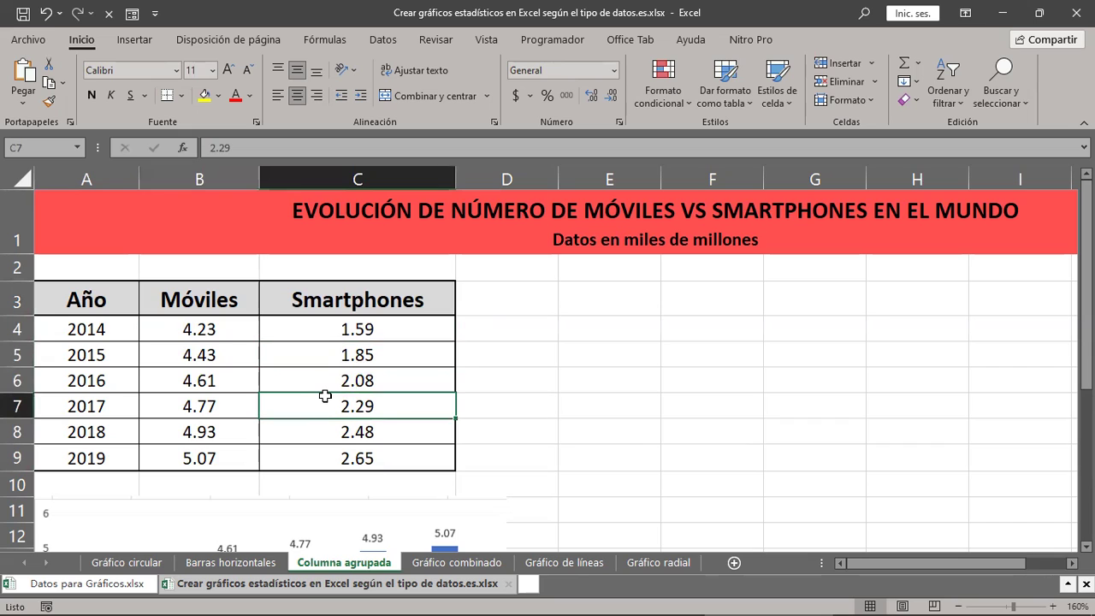
pyautogui.click(321, 366)
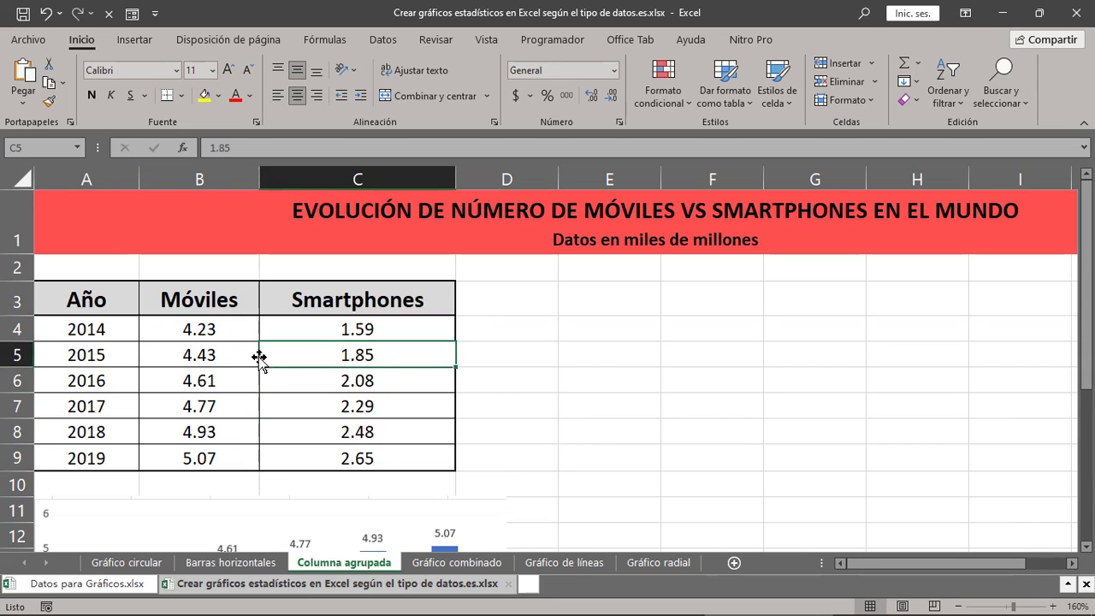
pyautogui.click(217, 356)
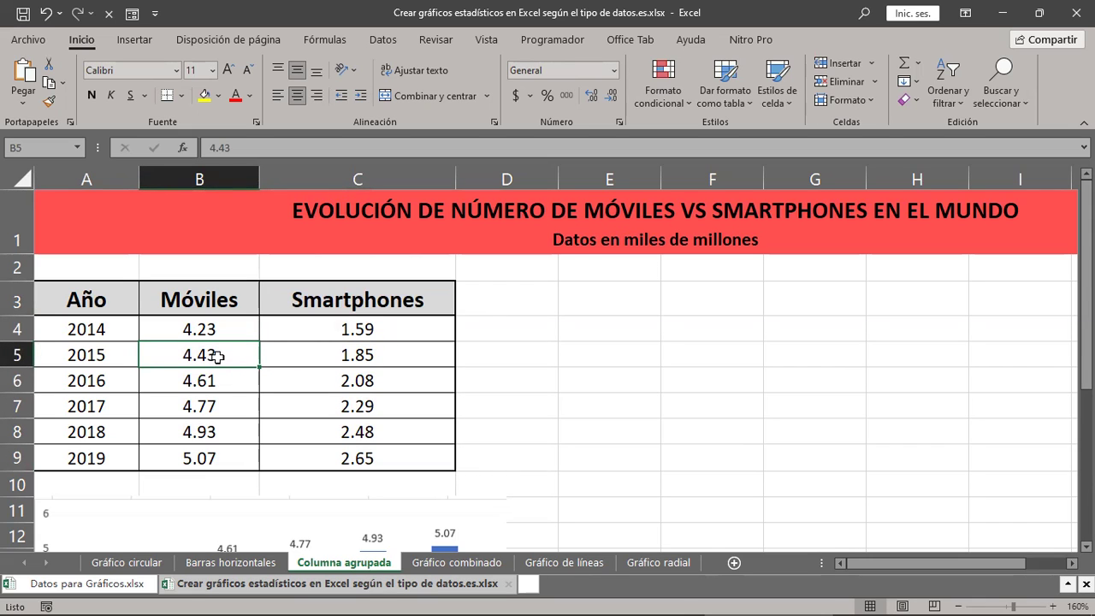
# Preview stacked, 3D clustered, 3D stacked and 3D column variants, then close the gallery without inserting
pyautogui.click(144, 46)
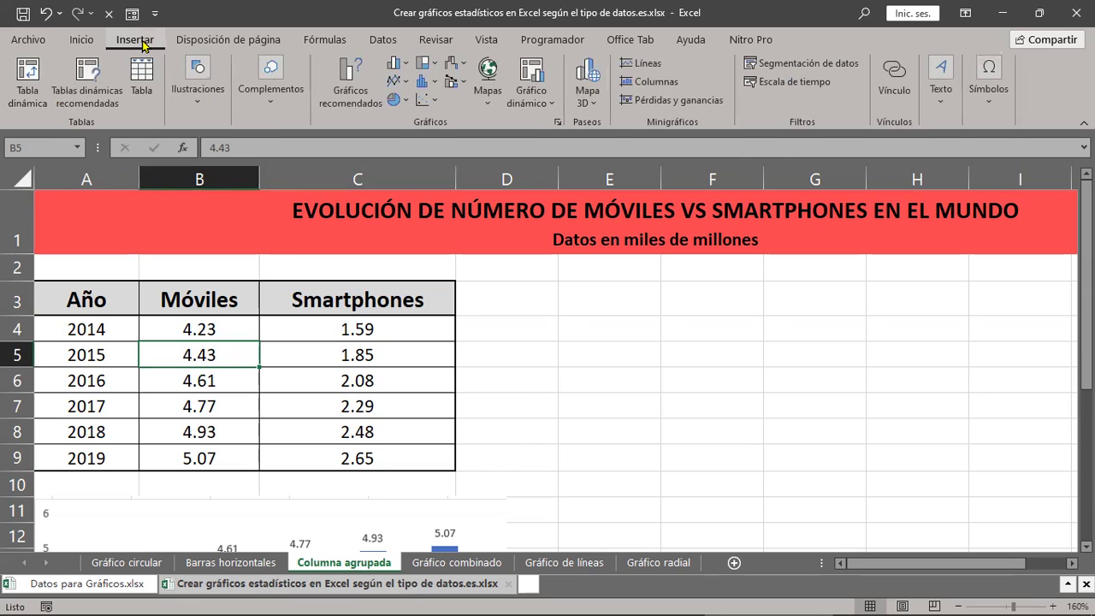
pyautogui.click(405, 67)
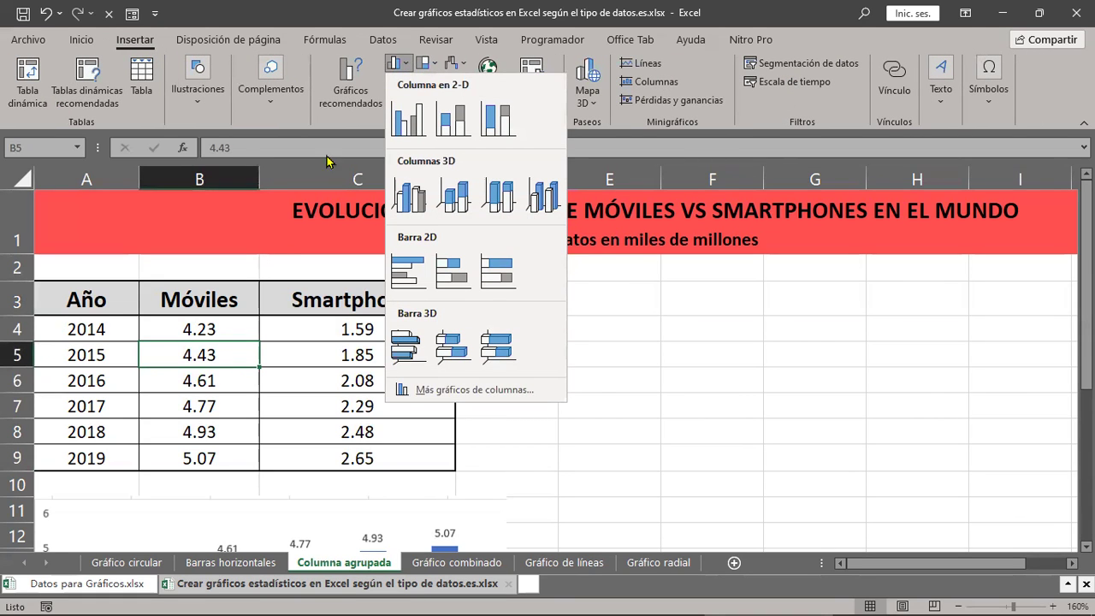
pyautogui.scroll(-2, 254, 527)
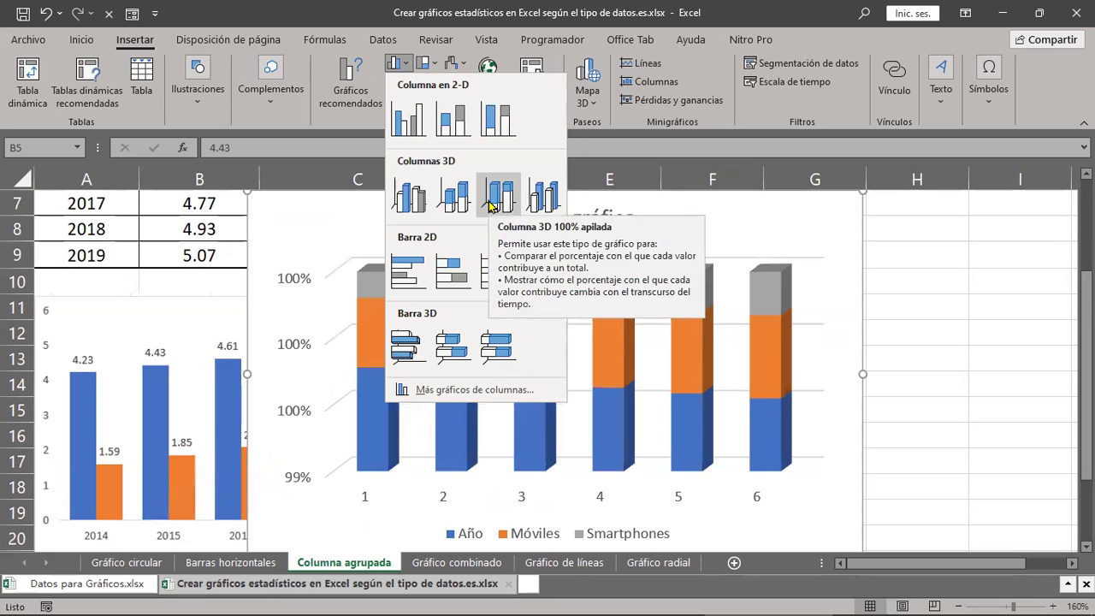
pyautogui.click(432, 390)
pyautogui.moveTo(475, 389)
pyautogui.moveTo(516, 252)
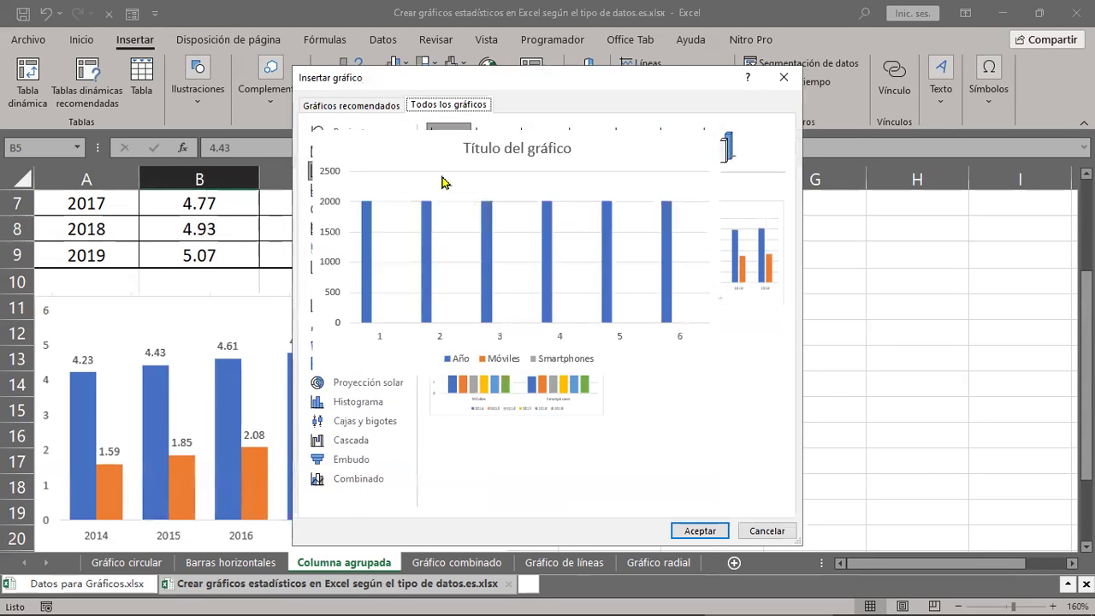
pyautogui.click(493, 147)
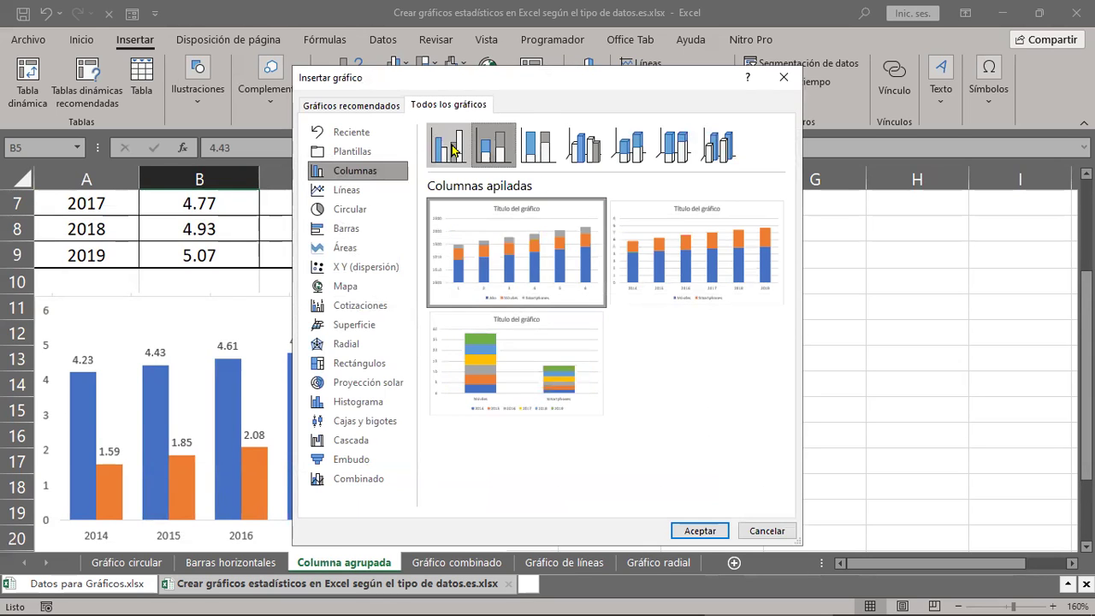
pyautogui.click(453, 149)
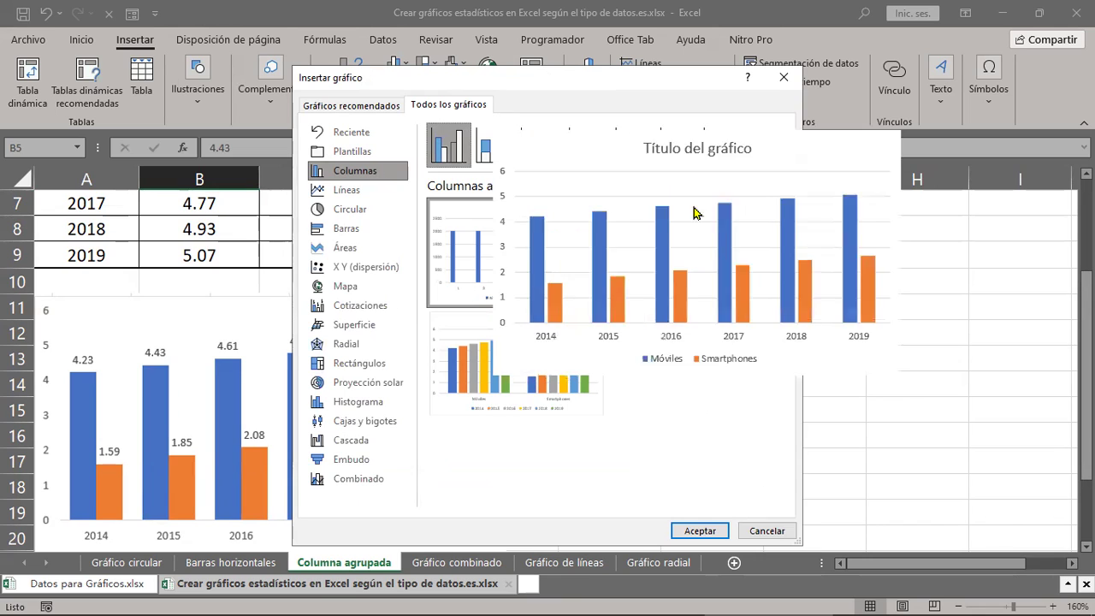
pyautogui.click(587, 152)
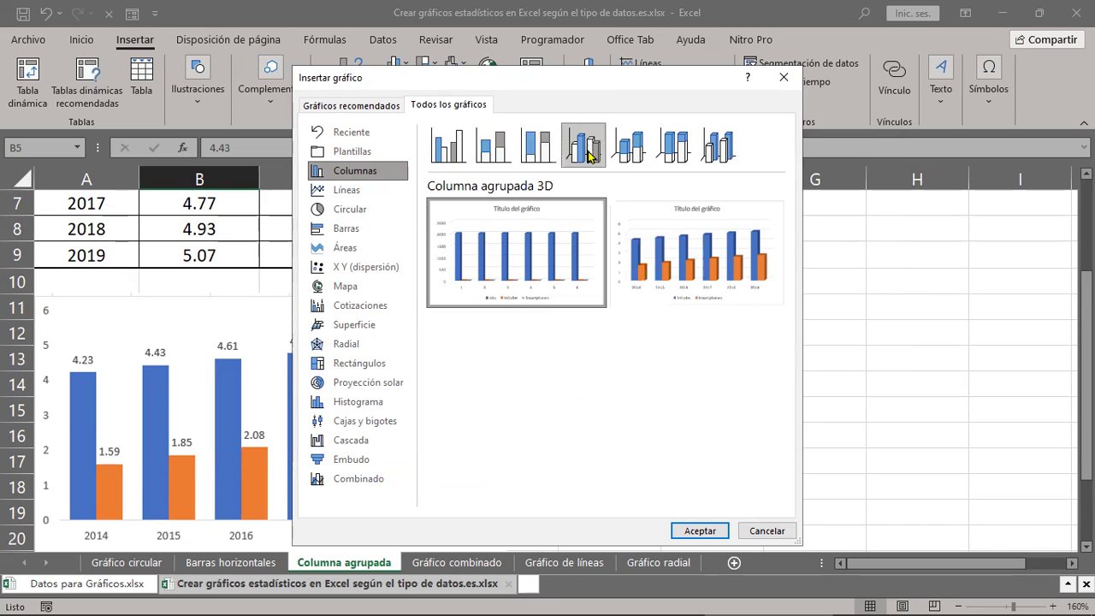
pyautogui.click(637, 153)
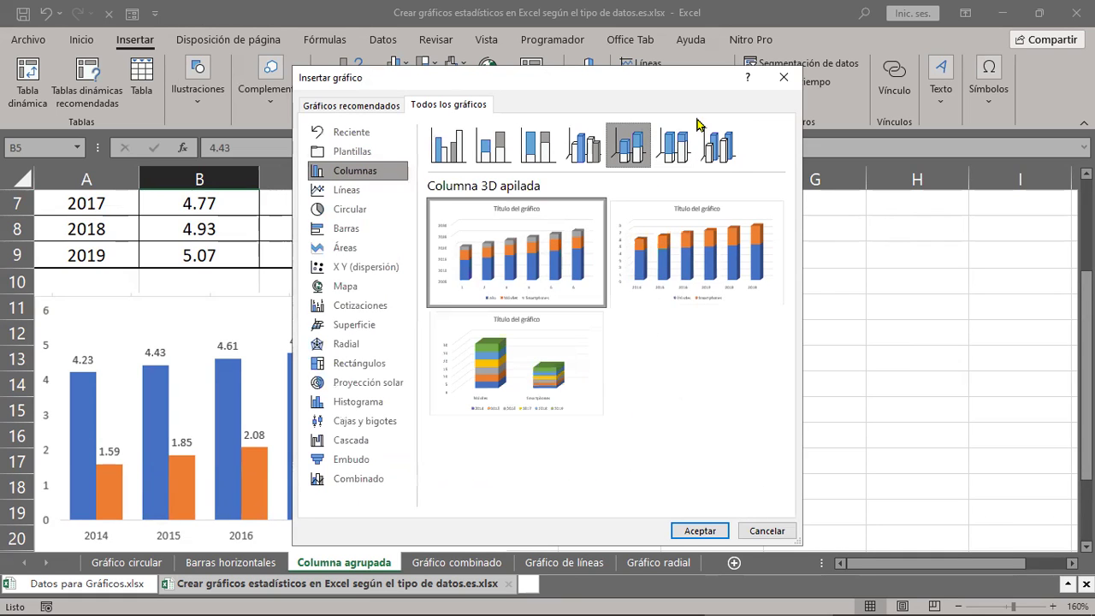
pyautogui.click(719, 143)
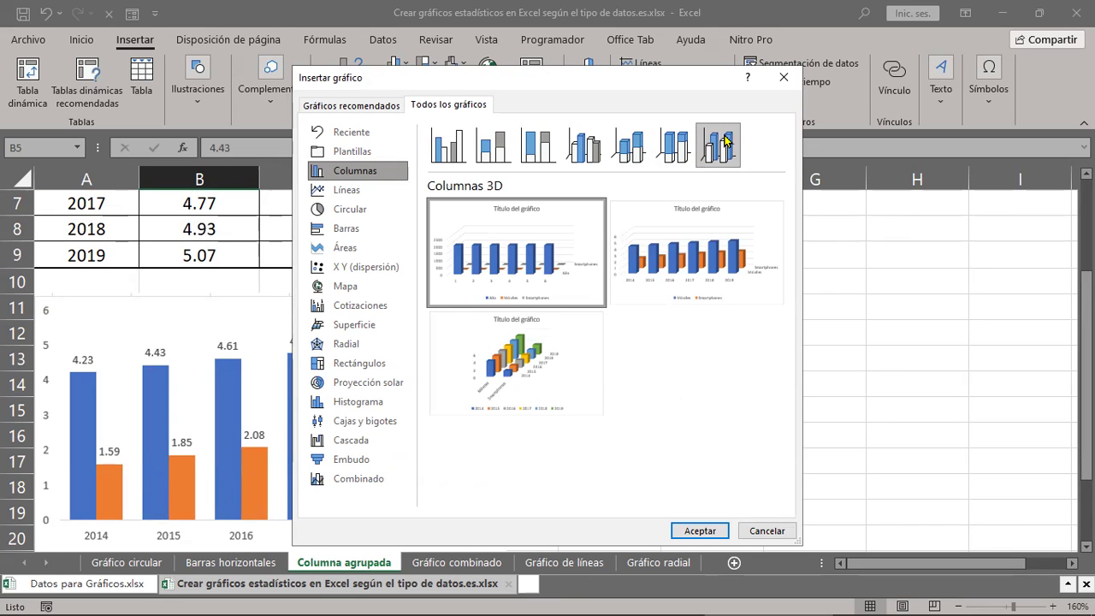
pyautogui.click(783, 77)
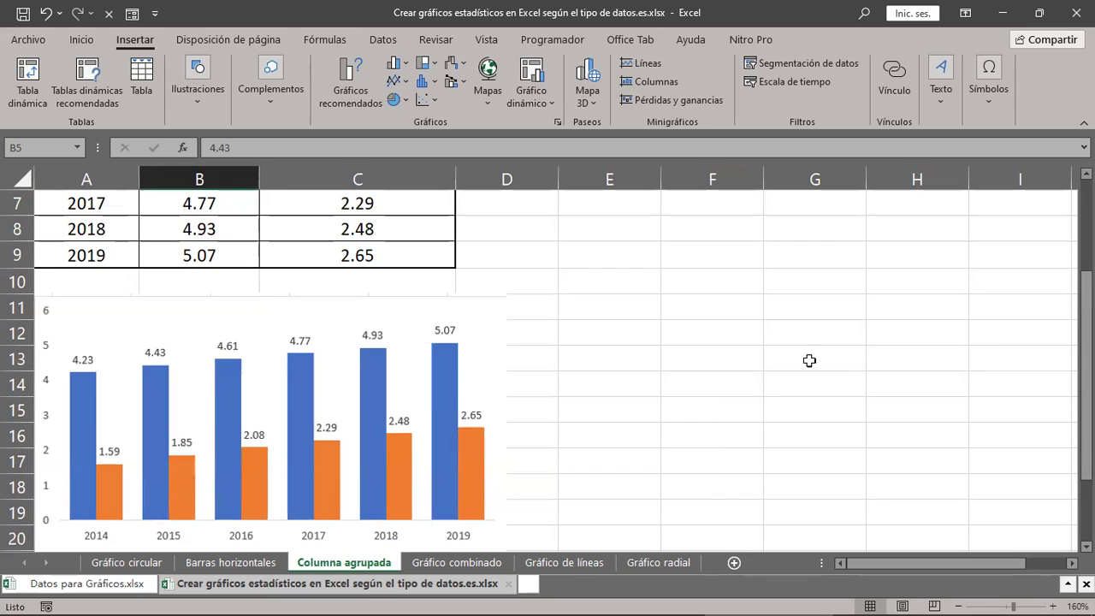
pyautogui.scroll(2, 263, 439)
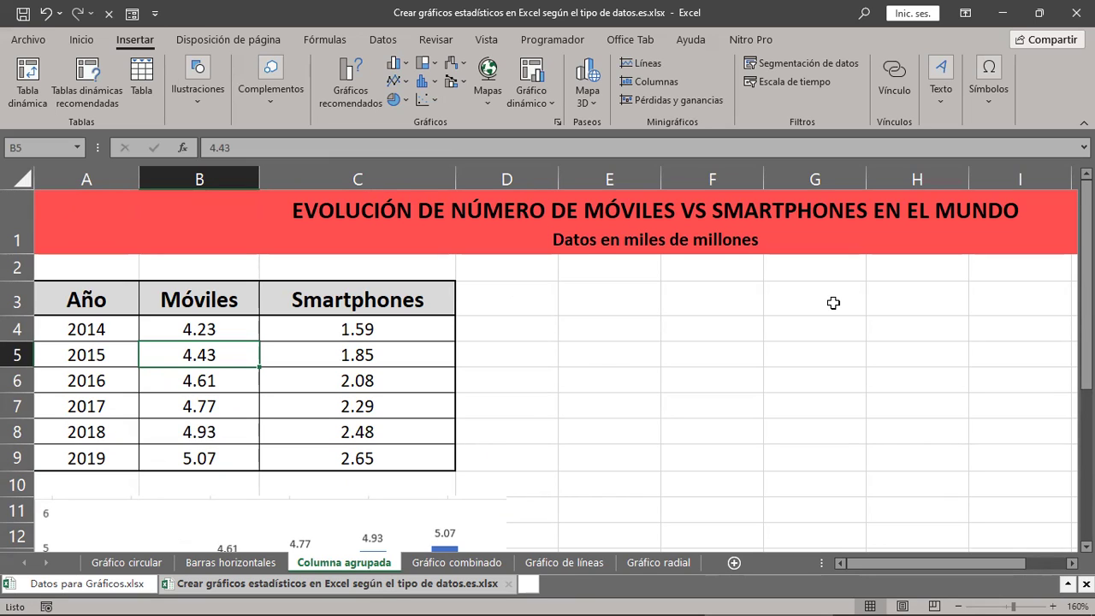
# Insert a Columnas agrupadas chart of the table and drag it right of the data
pyautogui.click(410, 67)
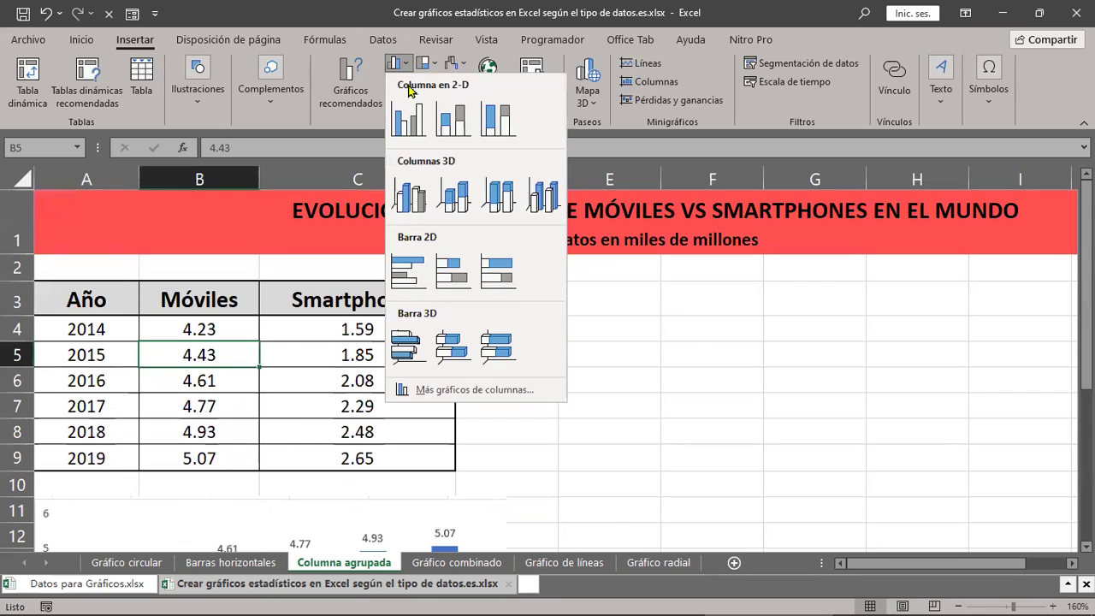
pyautogui.click(406, 134)
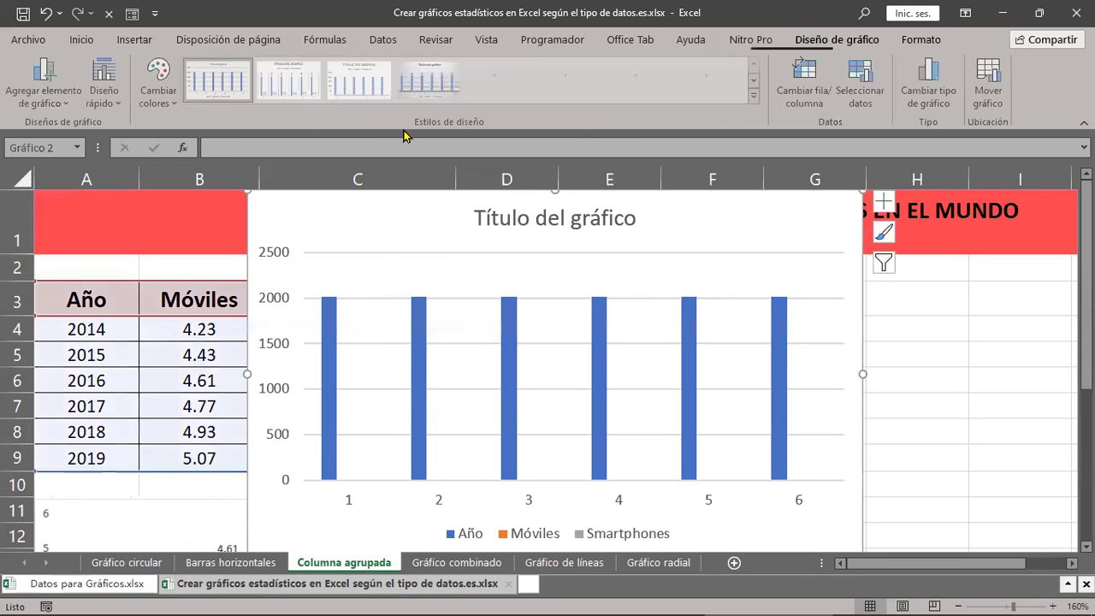
pyautogui.moveTo(447, 222); pyautogui.dragTo(681, 219)
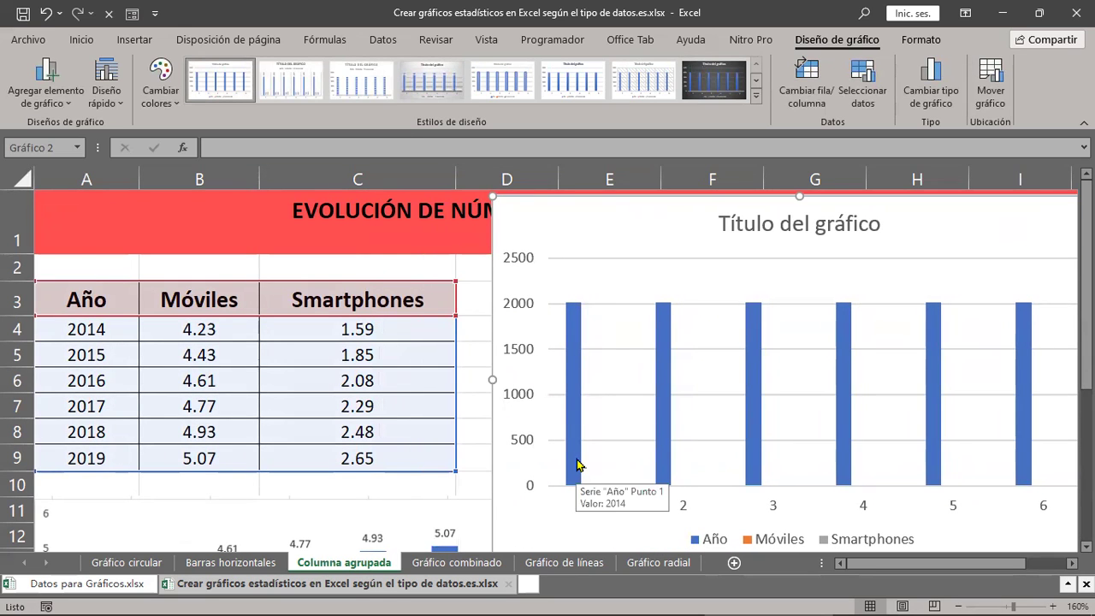
pyautogui.moveTo(573, 393)
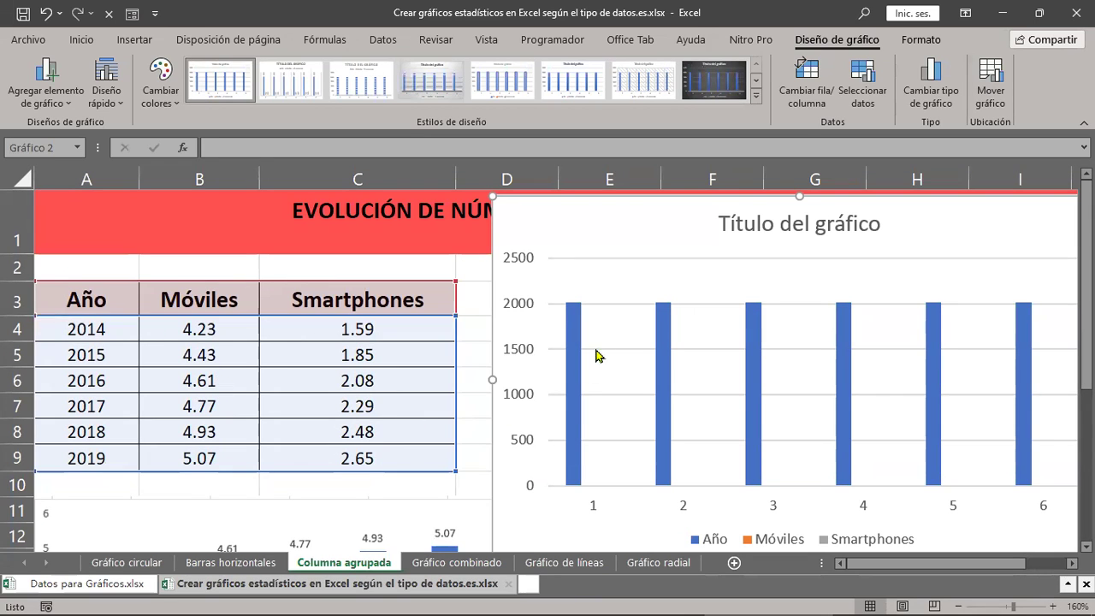
pyautogui.moveTo(573, 325)
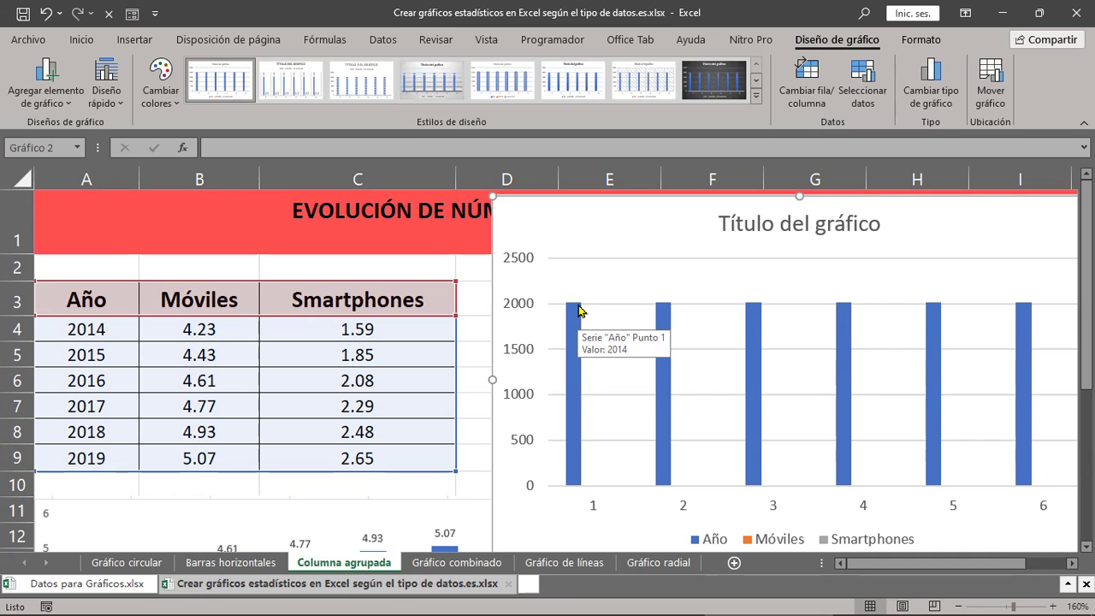
pyautogui.scroll(-3, 342, 432)
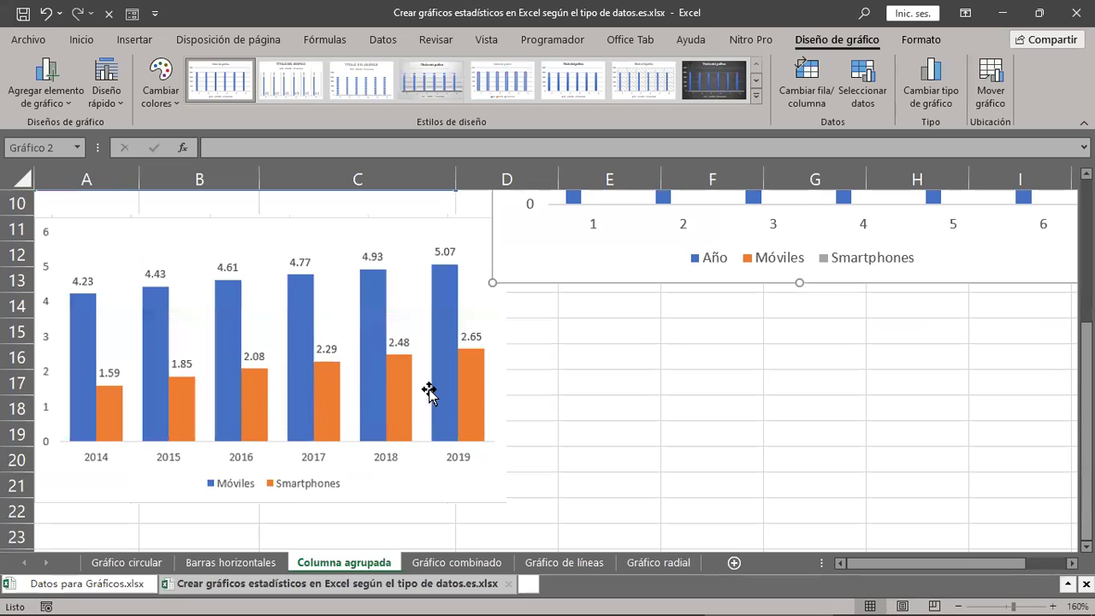
pyautogui.scroll(3, 428, 392)
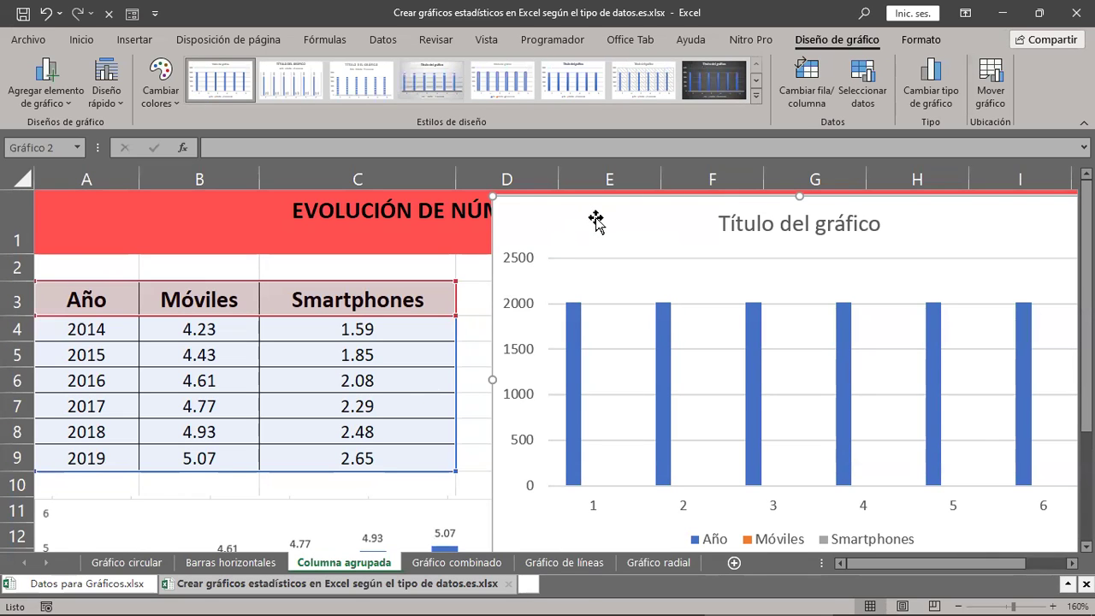
# Delete the new clustered column chart and select empty cell E3
pyautogui.press('Delete')
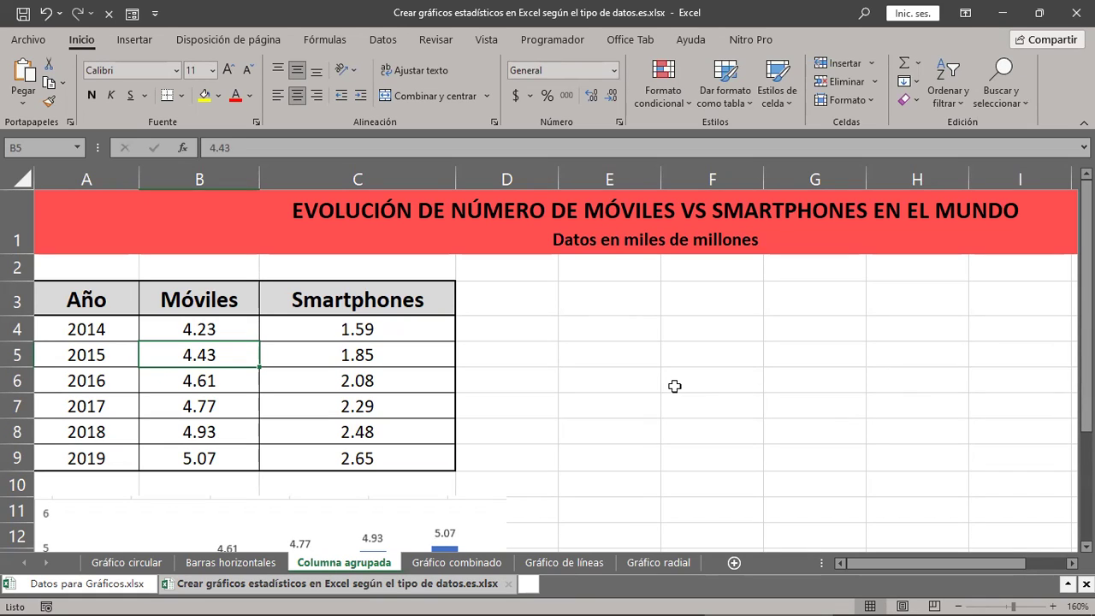
pyautogui.click(619, 292)
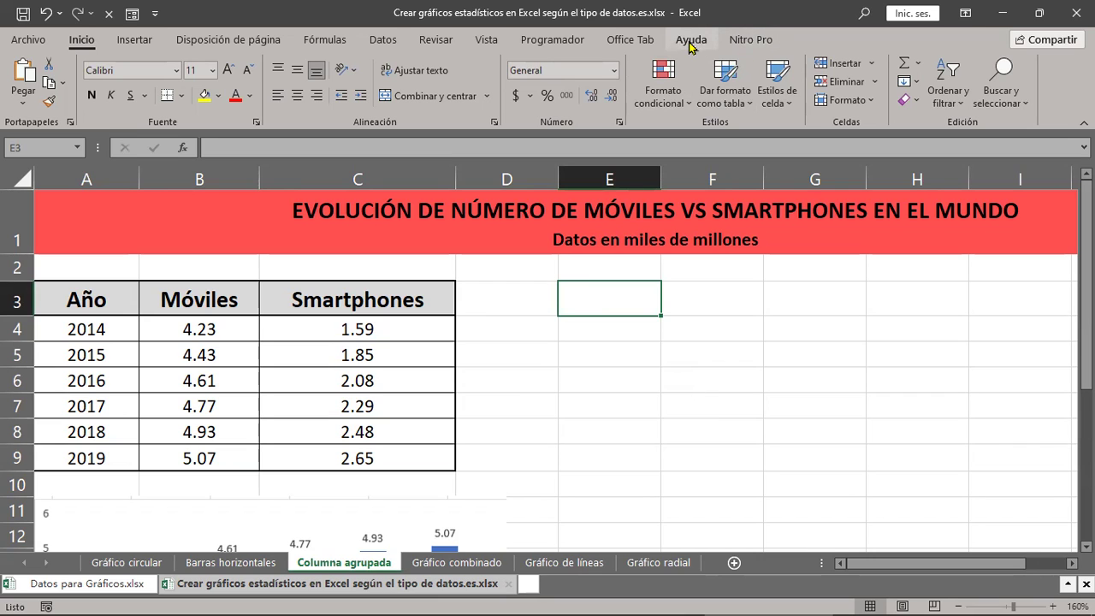
# Request Gráficos recomendados with no data selected and dismiss the select-data warning
pyautogui.click(149, 44)
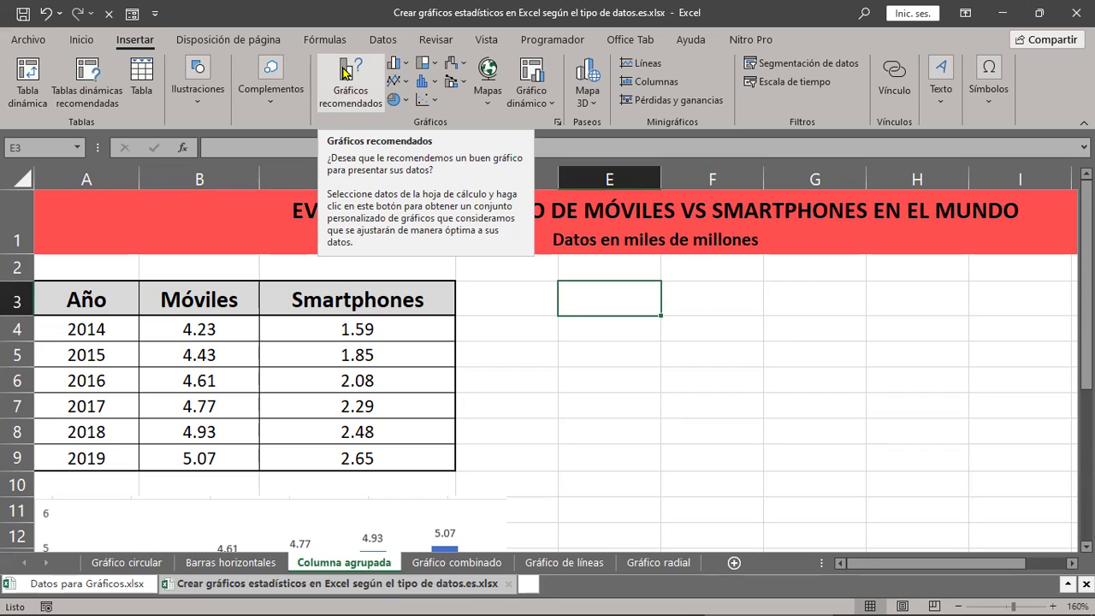
pyautogui.click(346, 73)
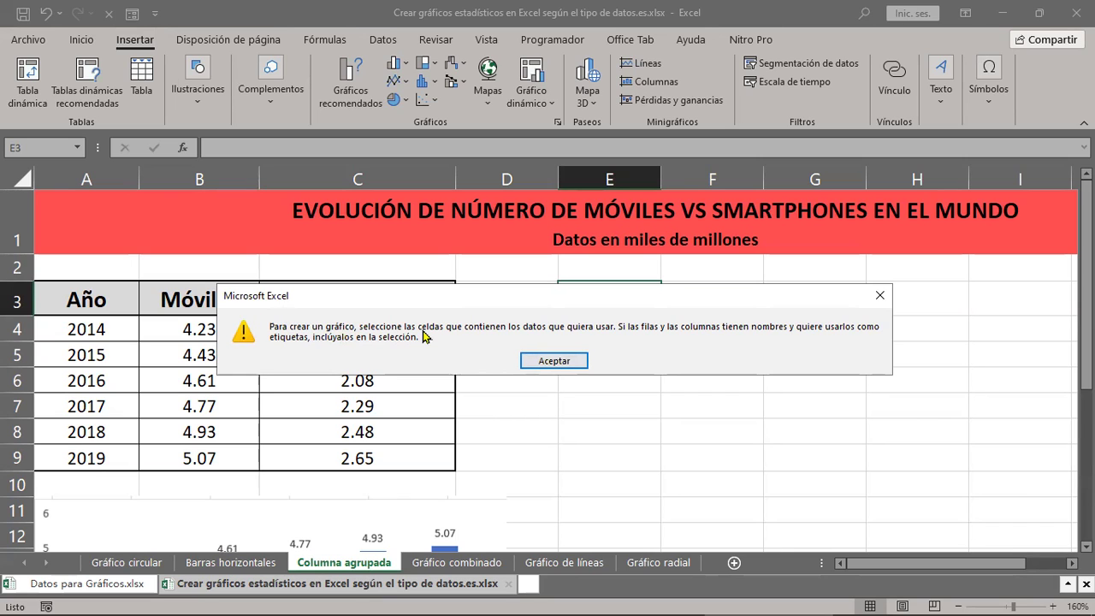
pyautogui.click(569, 363)
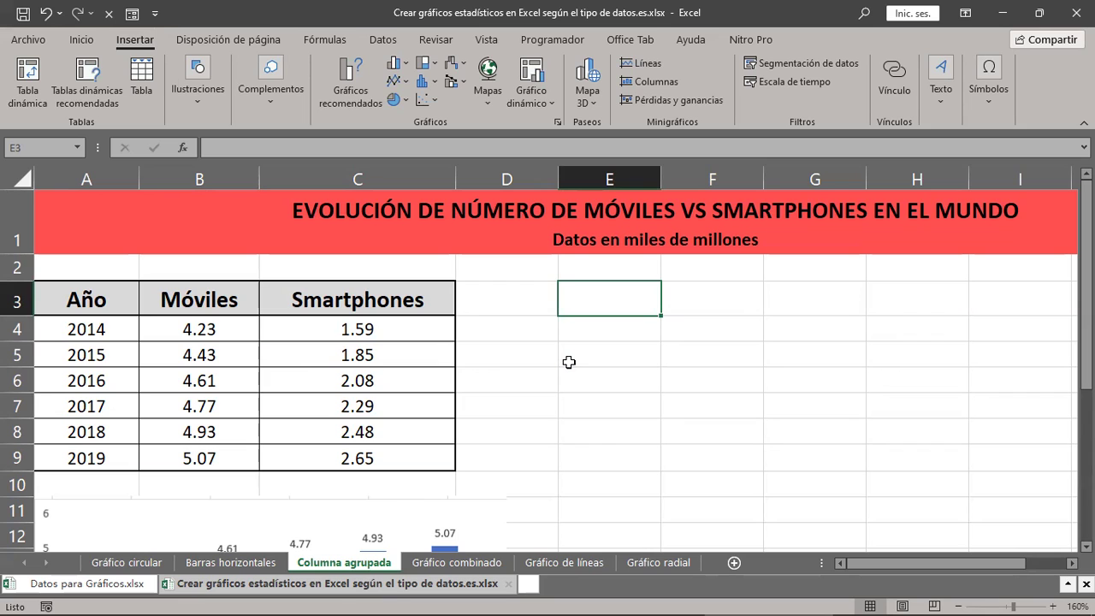
# Insert an empty Columnas agrupadas chart and drag it beside the Móviles vs Smartphones table
pyautogui.click(401, 67)
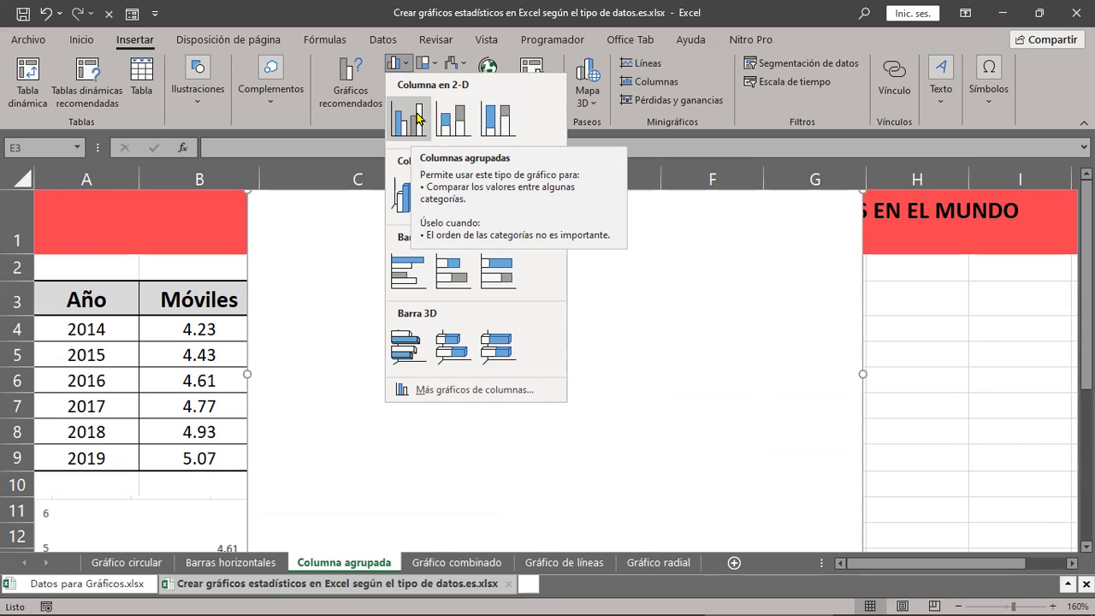
pyautogui.click(417, 118)
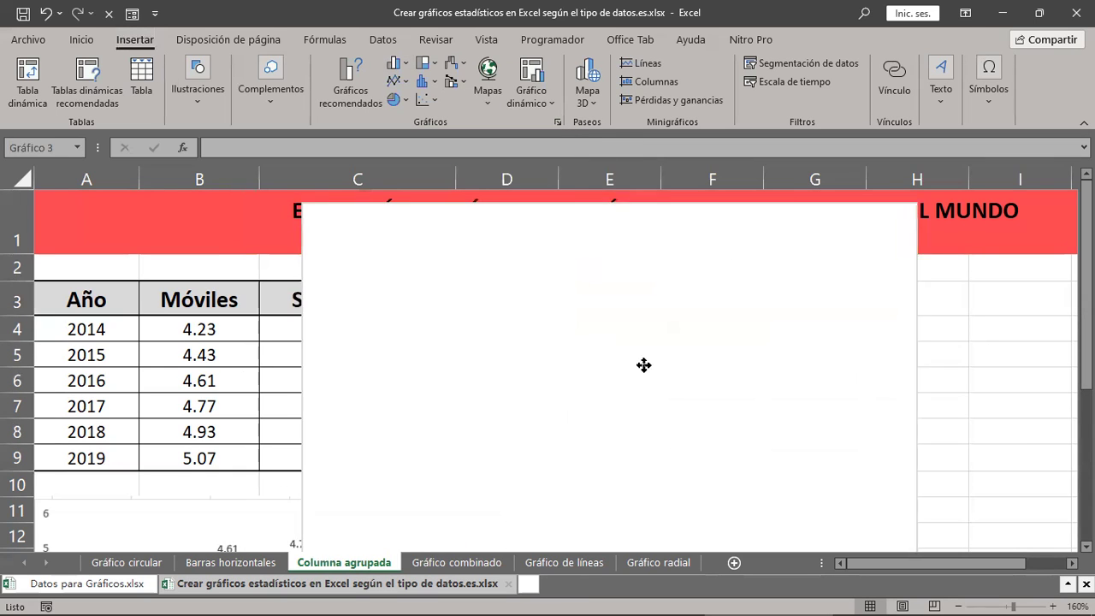
pyautogui.moveTo(644, 365); pyautogui.dragTo(781, 397)
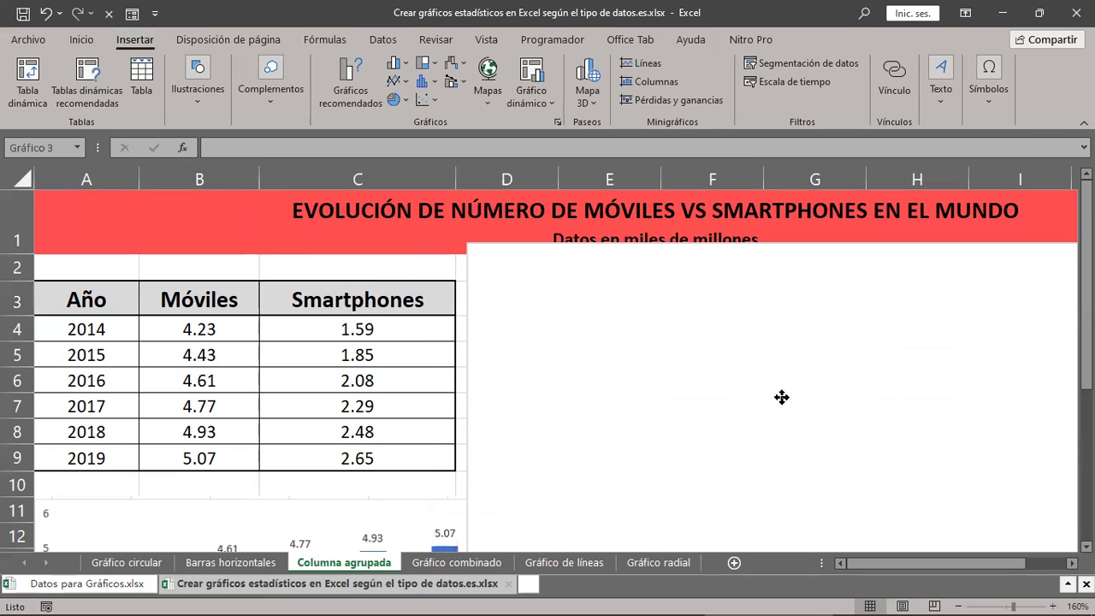
pyautogui.moveTo(781, 397); pyautogui.dragTo(799, 410)
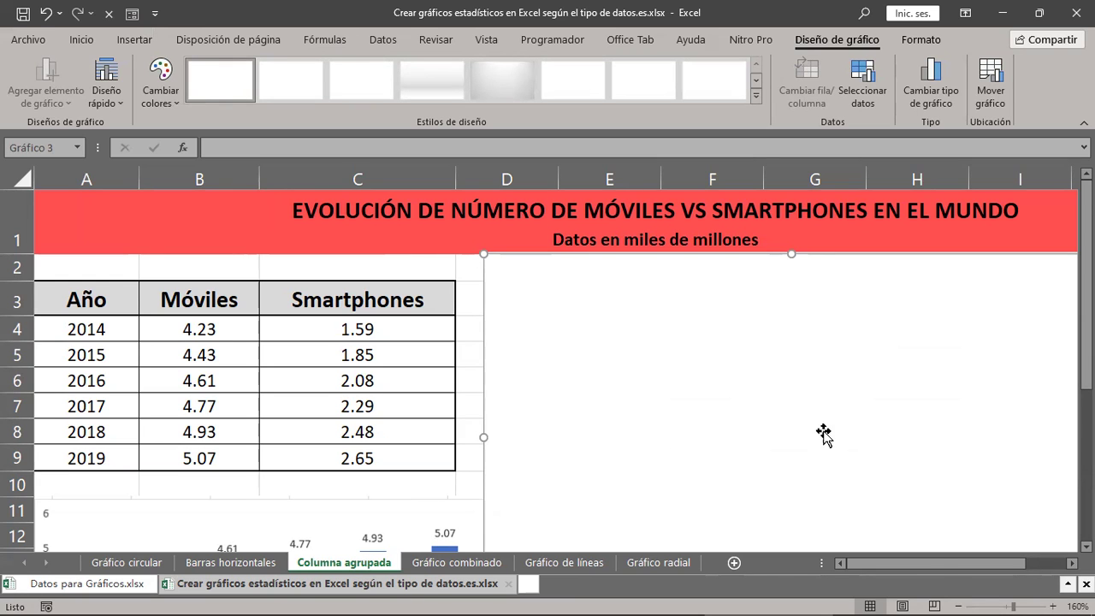
pyautogui.moveTo(925, 564); pyautogui.dragTo(960, 564)
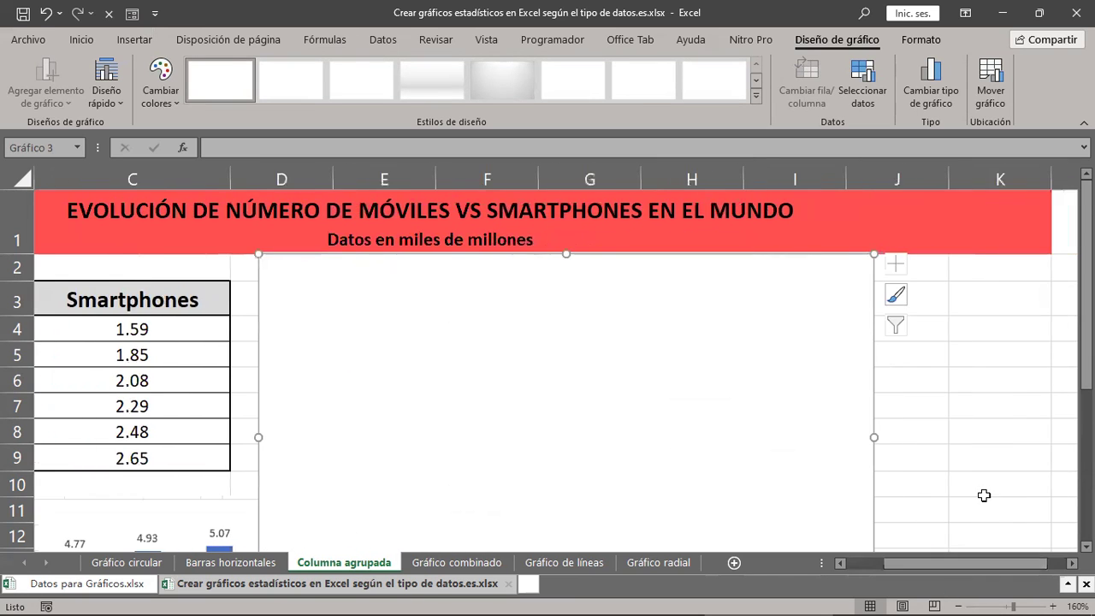
# Shrink the empty chart by dragging its bottom-right corner inward
pyautogui.scroll(-3, 982, 496)
pyautogui.moveTo(873, 341); pyautogui.dragTo(798, 243)
pyautogui.scroll(3, 824, 321)
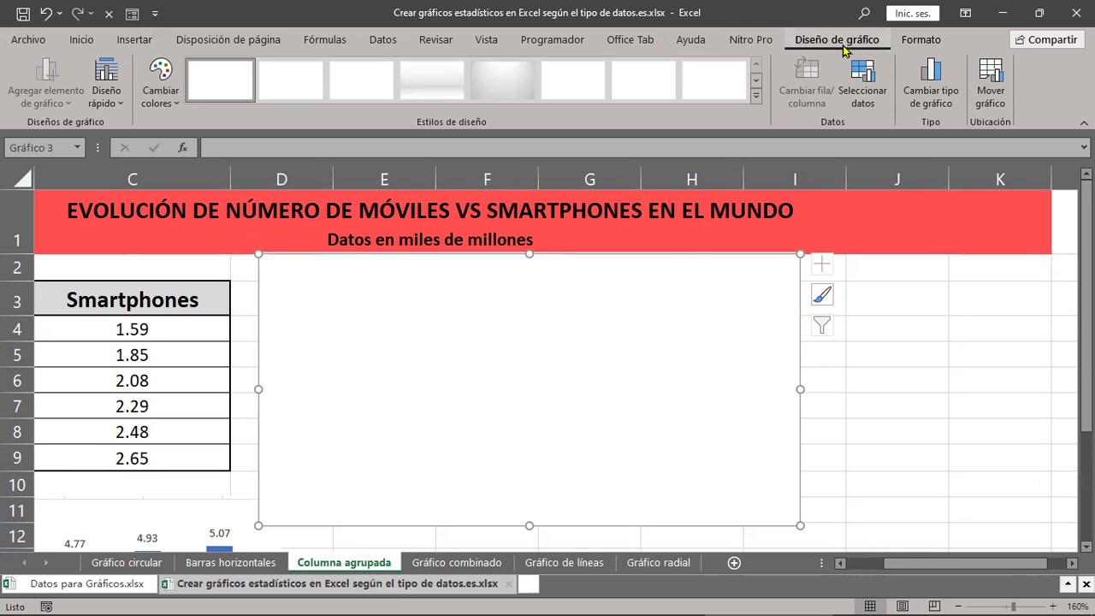
# Open Seleccionar datos from the Diseño de gráfico options
pyautogui.click(929, 43)
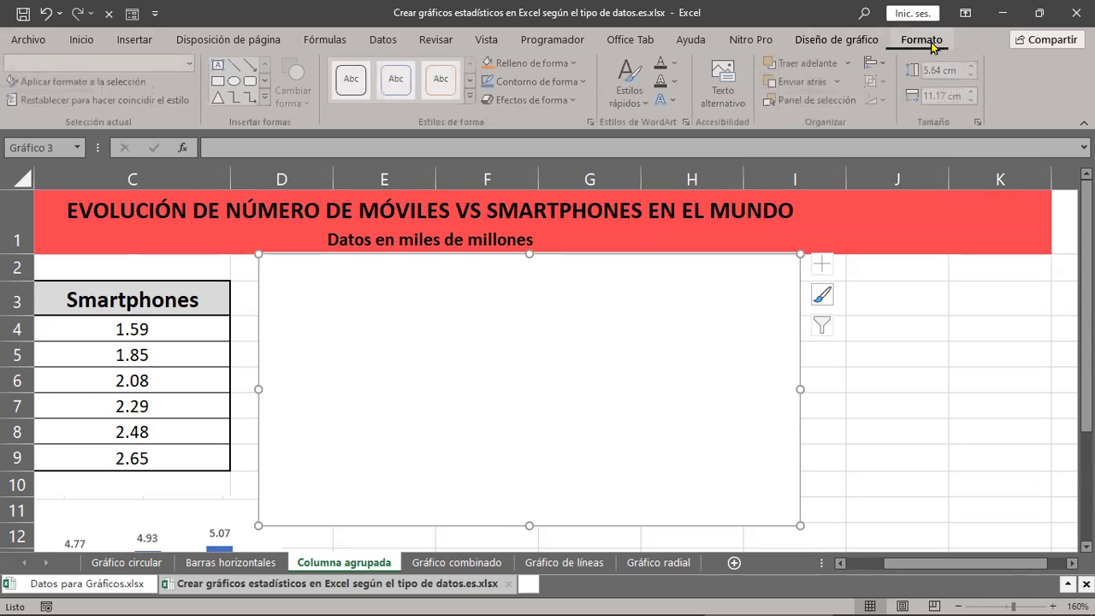
pyautogui.click(804, 41)
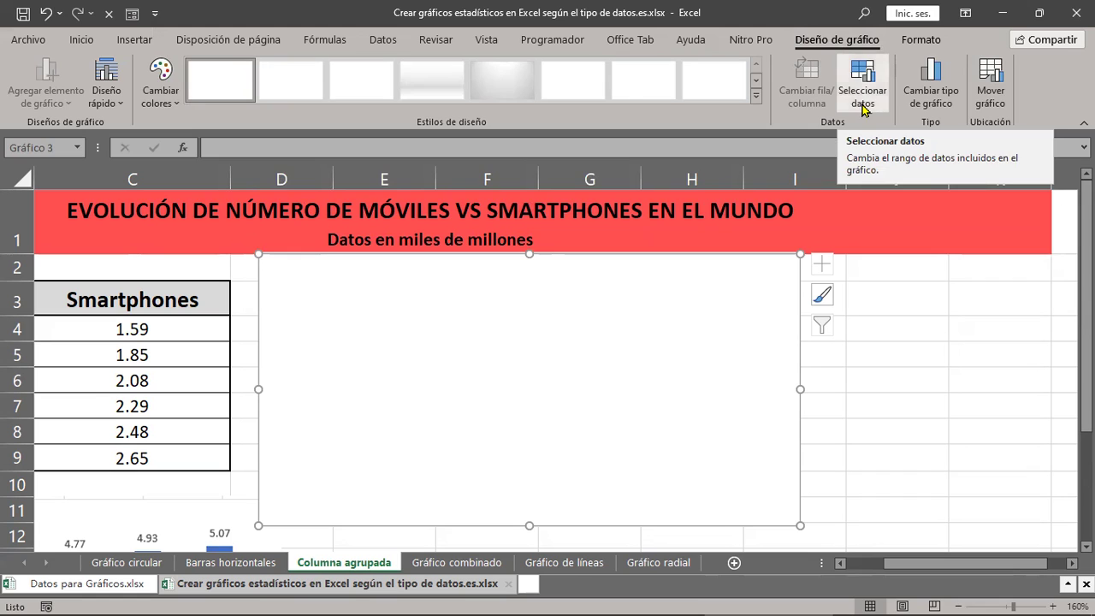
pyautogui.click(863, 103)
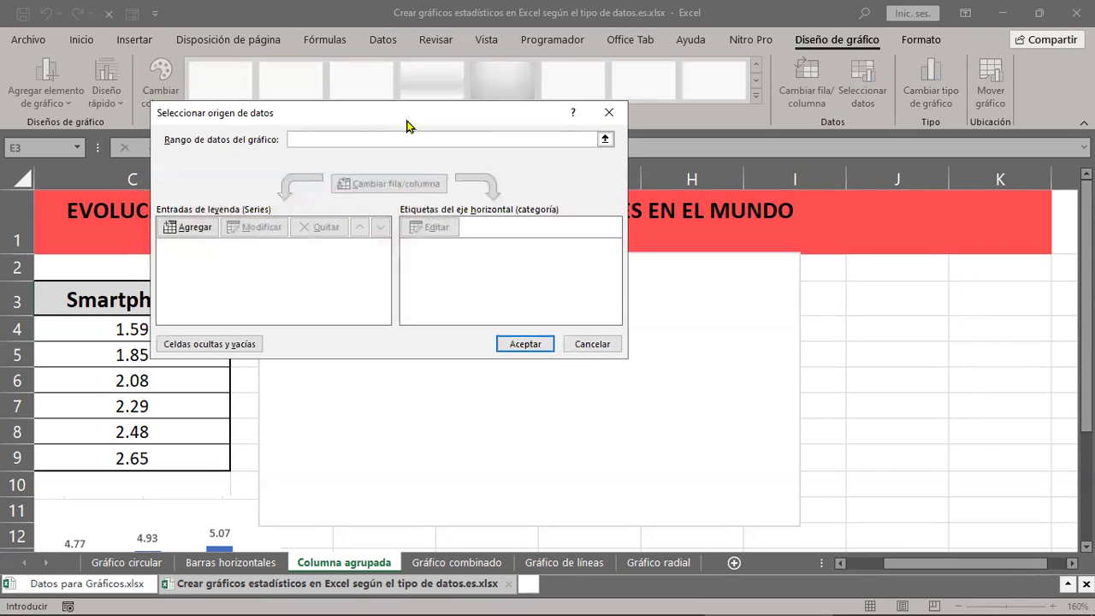
pyautogui.moveTo(407, 125); pyautogui.dragTo(795, 216)
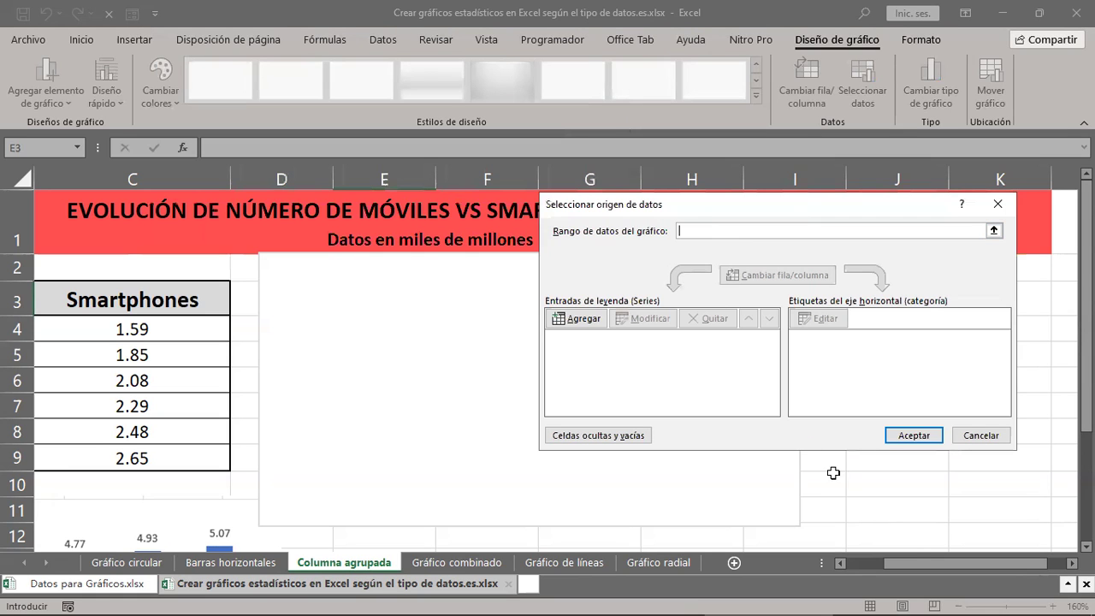
pyautogui.moveTo(906, 565); pyautogui.dragTo(822, 565)
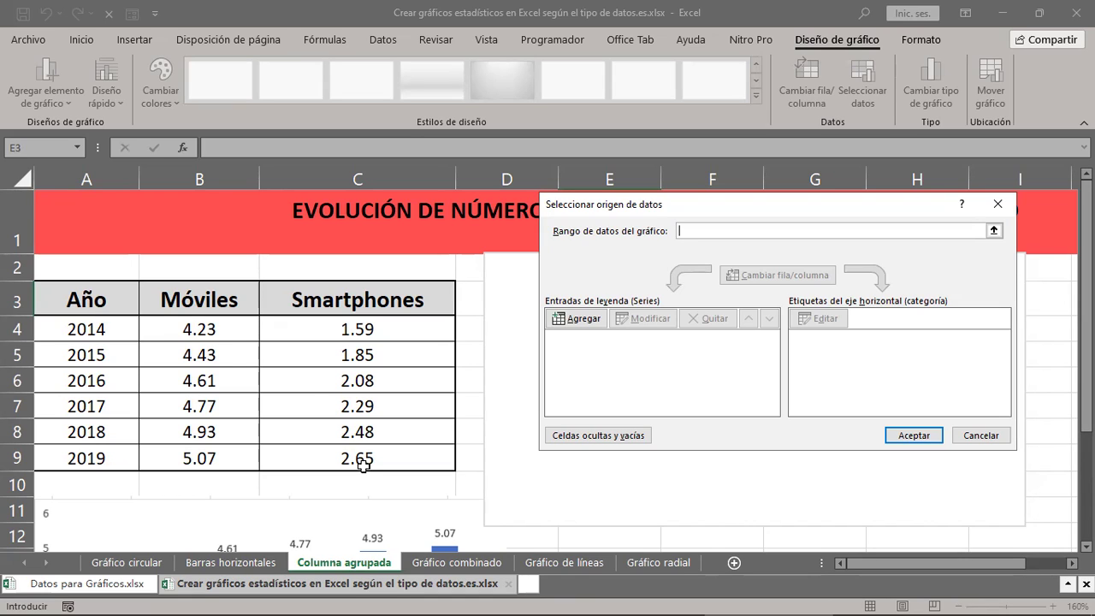
# Set the chart data range to B4:C9, giving Series1 and Series2
pyautogui.moveTo(174, 335); pyautogui.dragTo(385, 453)
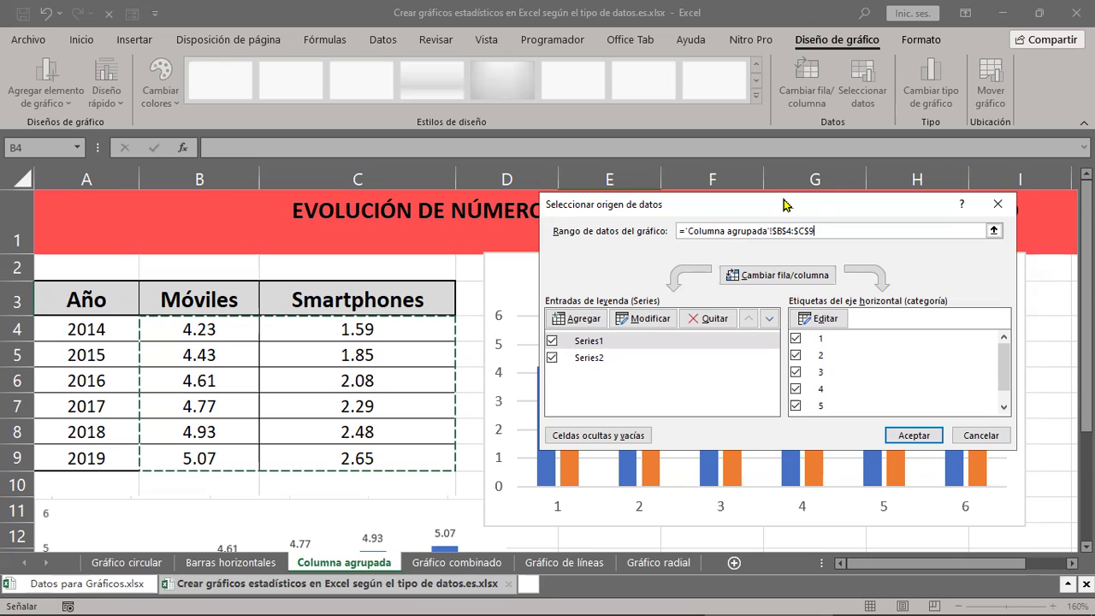
pyautogui.moveTo(782, 205); pyautogui.dragTo(755, 135)
pyautogui.scroll(-4, 406, 427)
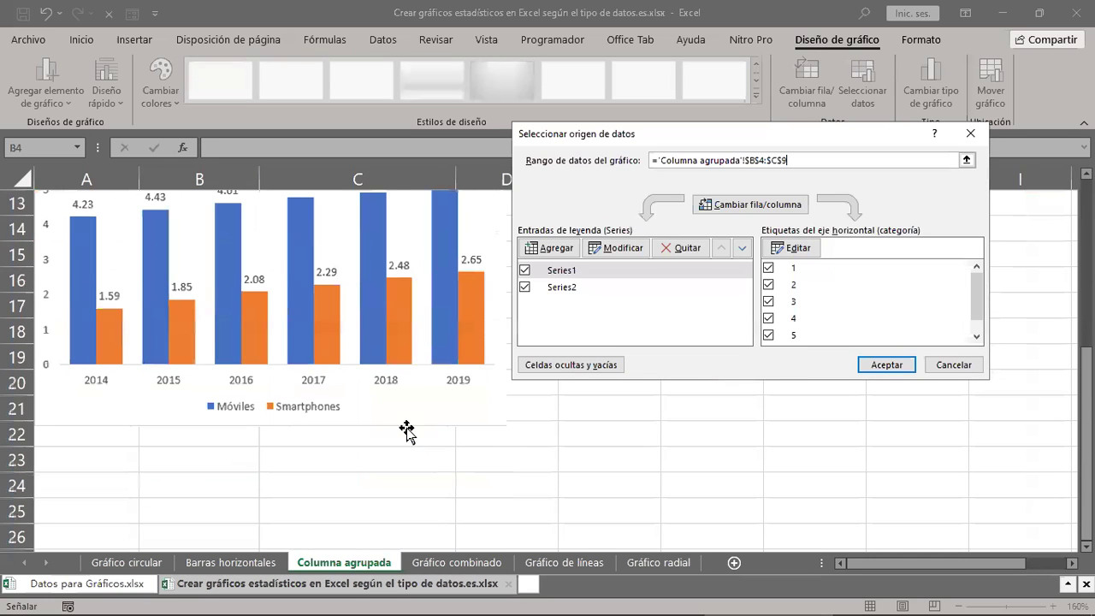
pyautogui.scroll(4, 318, 306)
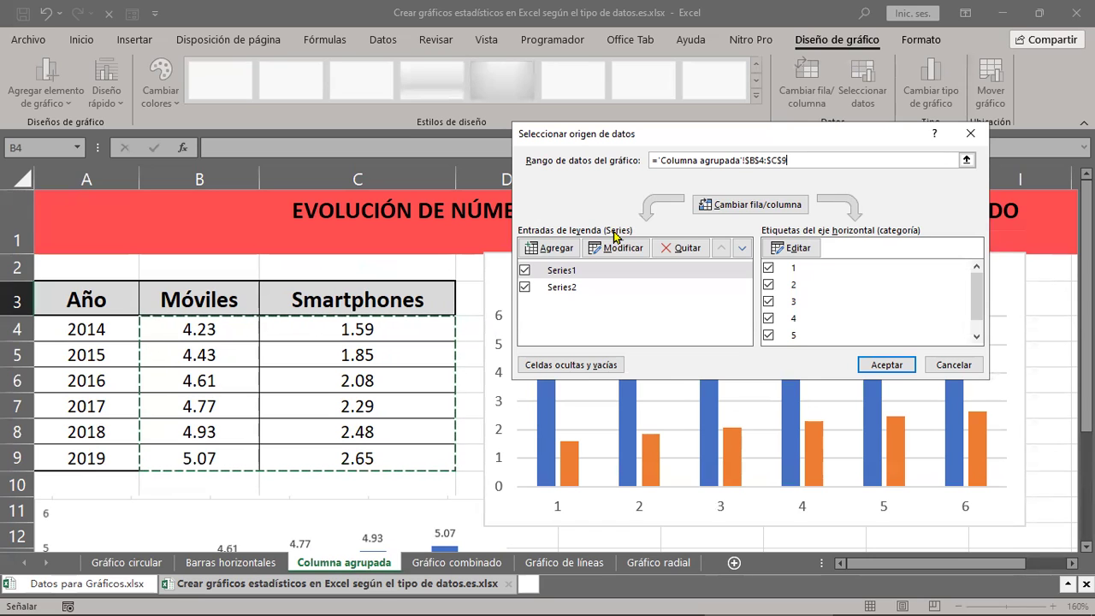
pyautogui.click(563, 276)
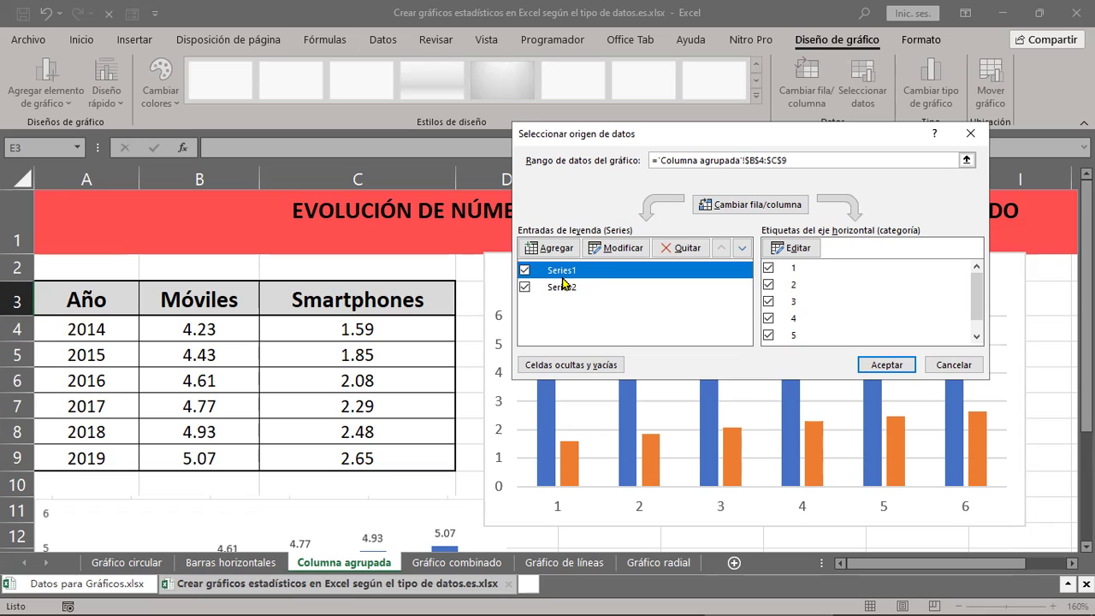
# Link Series1's name to cell B3 so it reads Móviles
pyautogui.click(621, 249)
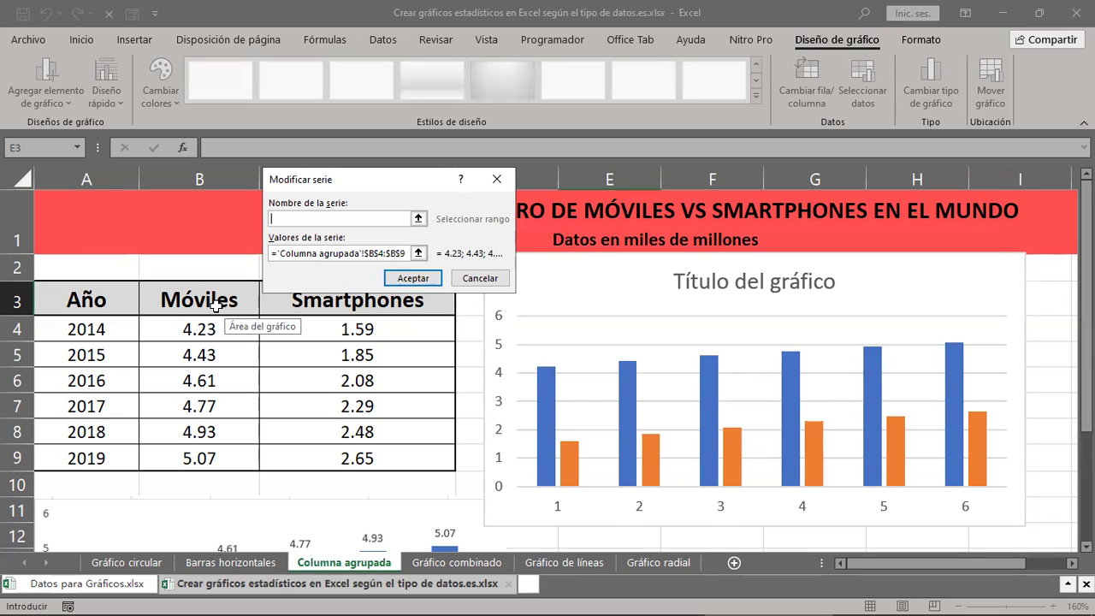
pyautogui.click(216, 305)
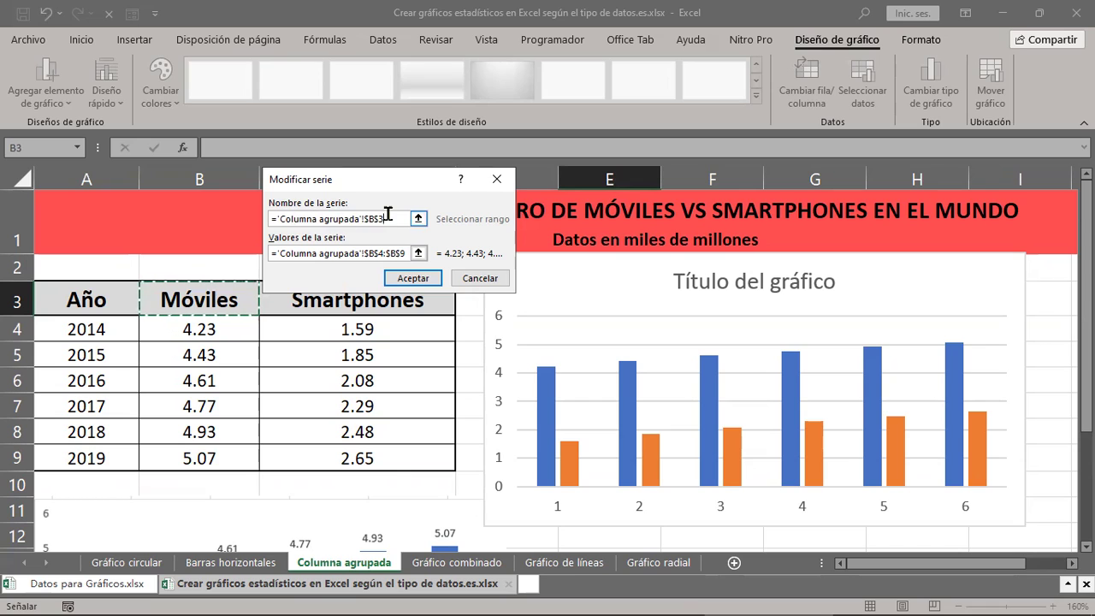
pyautogui.click(407, 278)
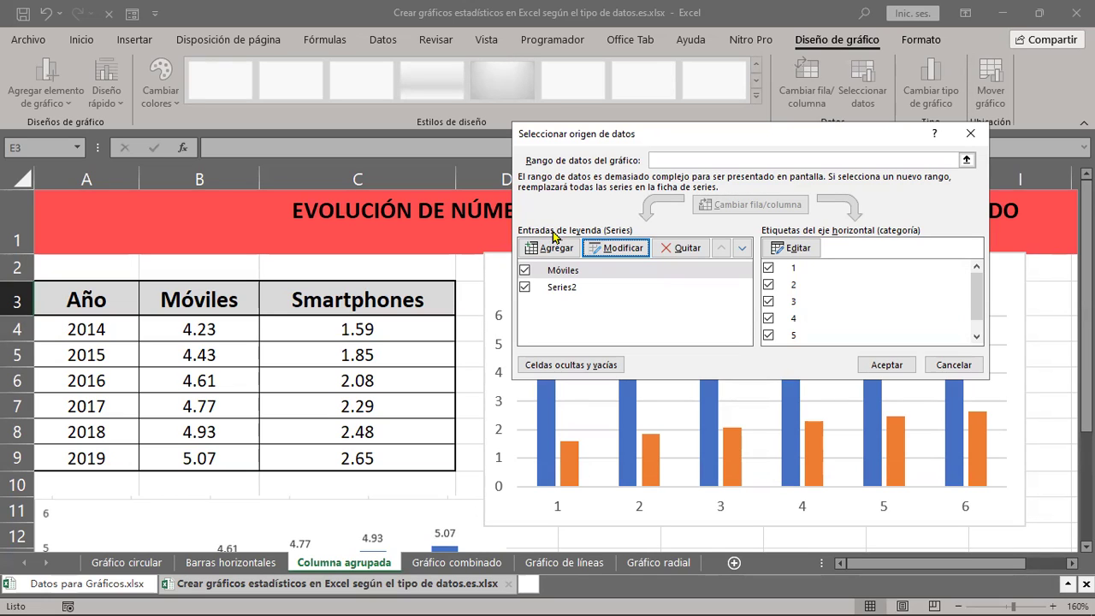
pyautogui.click(565, 277)
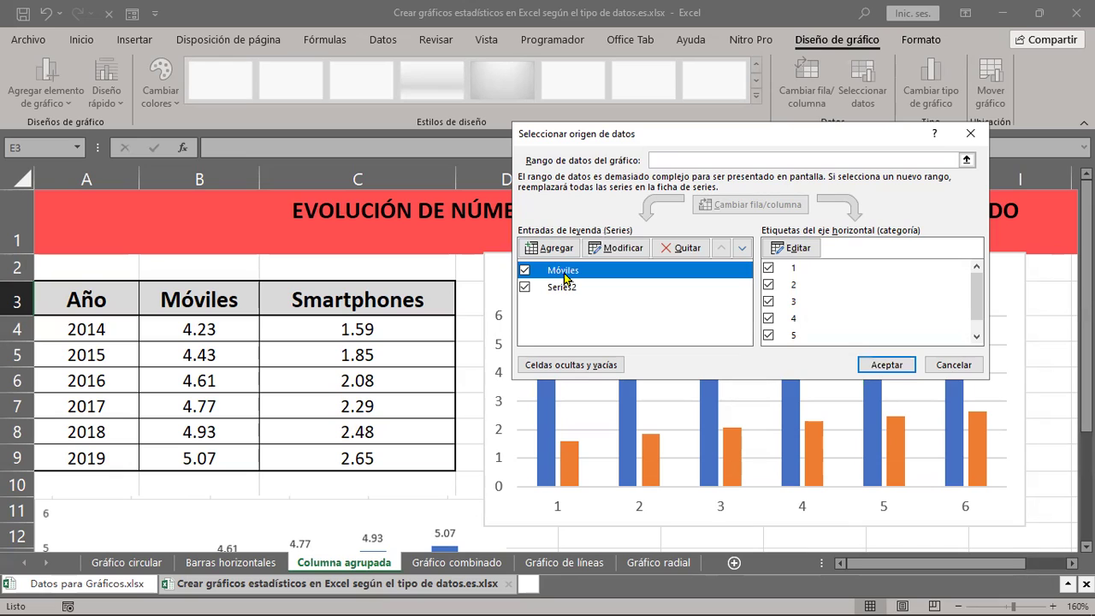
pyautogui.click(619, 249)
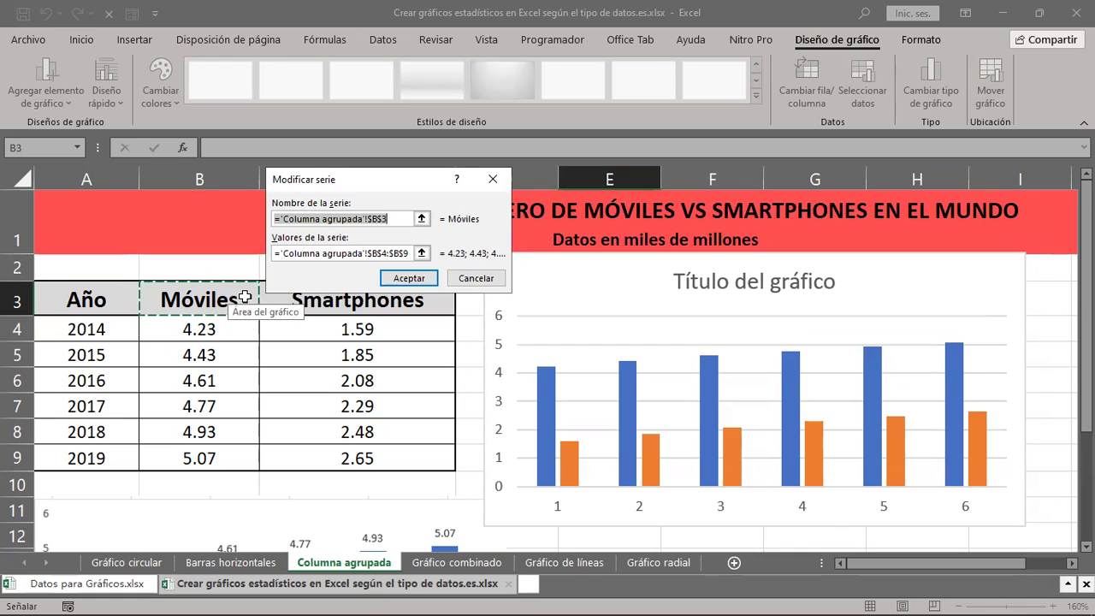
pyautogui.click(417, 285)
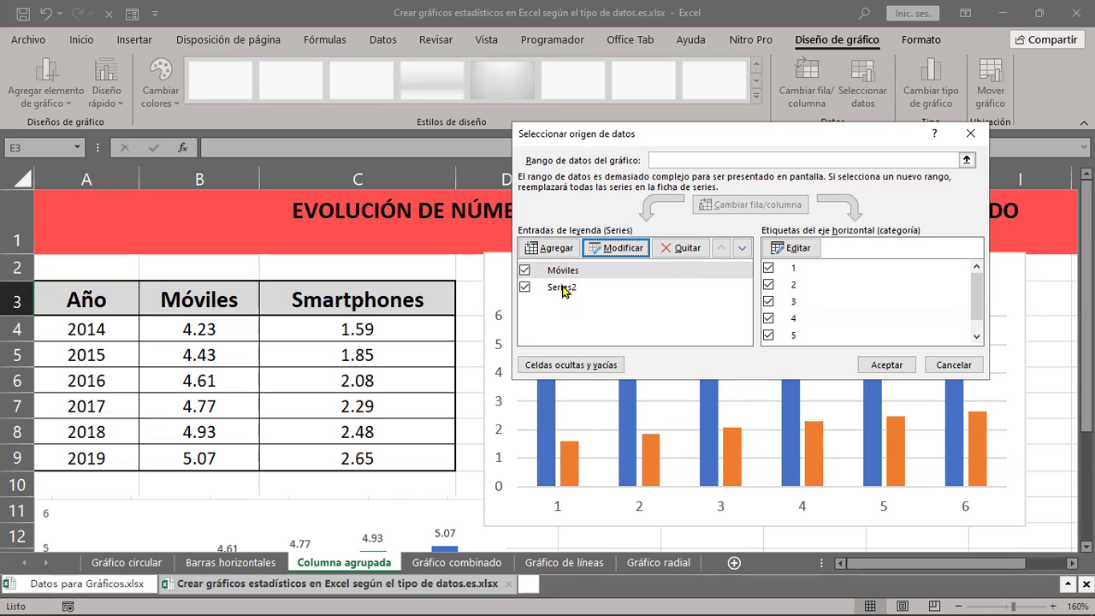
# Link Series2's name to header cell C3 so it reads Smartphones
pyautogui.click(565, 289)
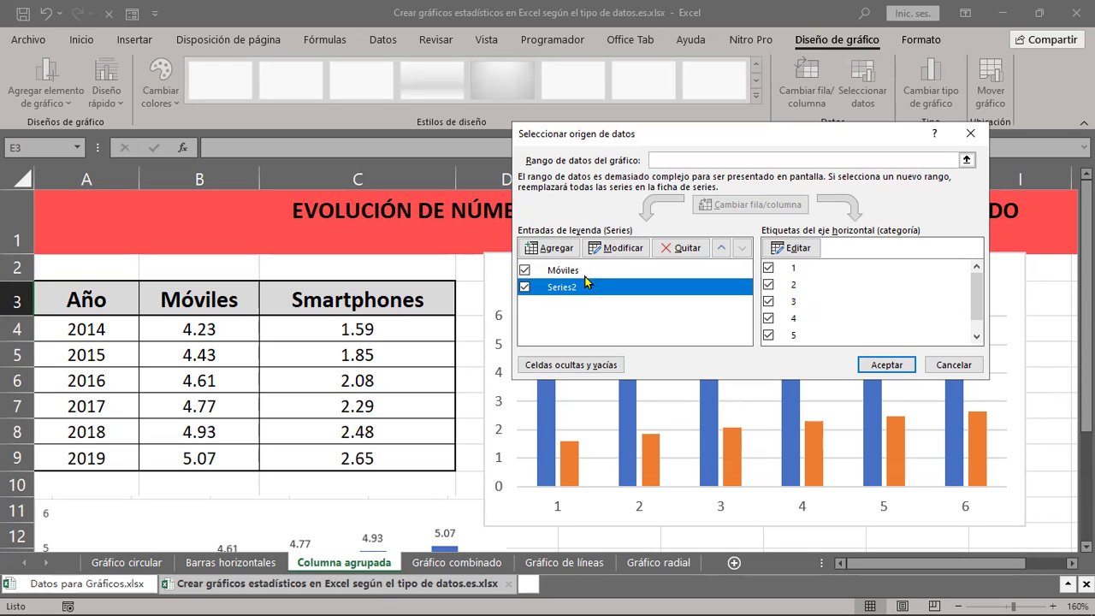
pyautogui.click(613, 253)
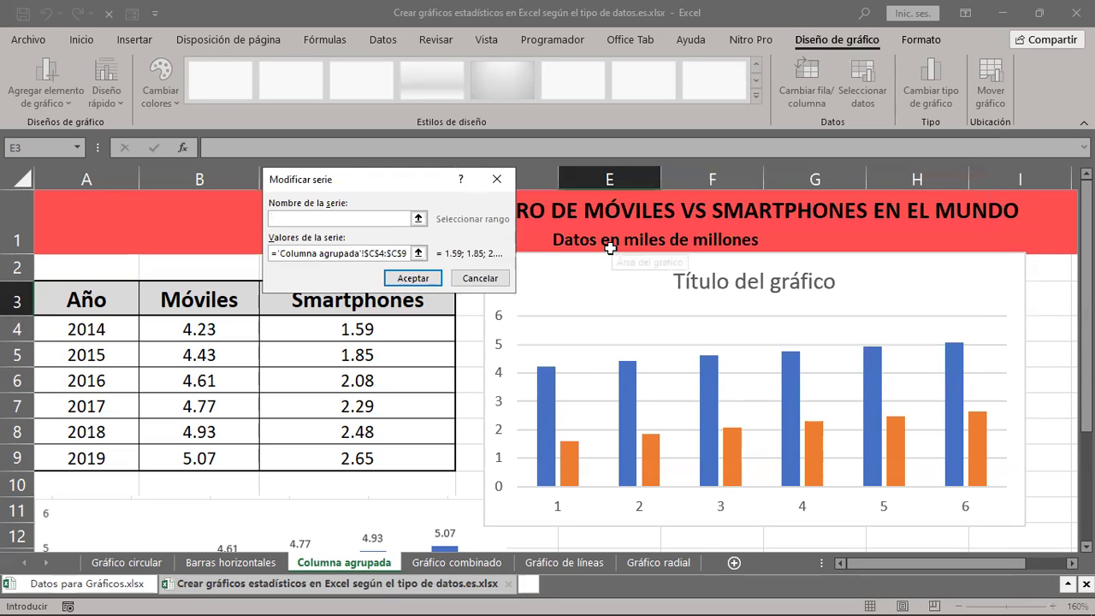
pyautogui.moveTo(413, 184); pyautogui.dragTo(569, 103)
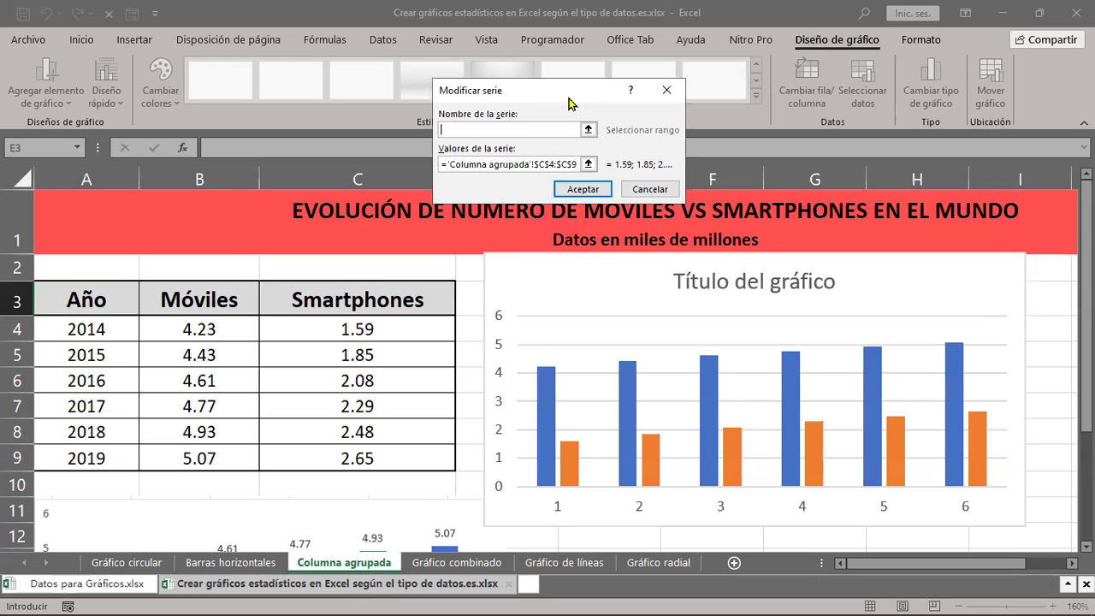
pyautogui.click(363, 302)
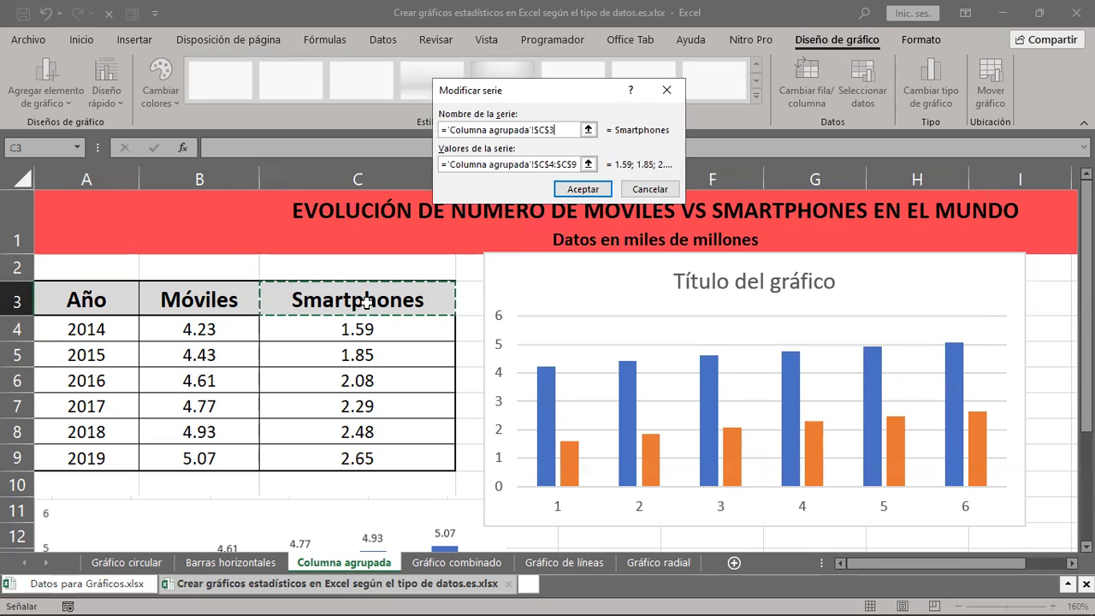
pyautogui.click(582, 189)
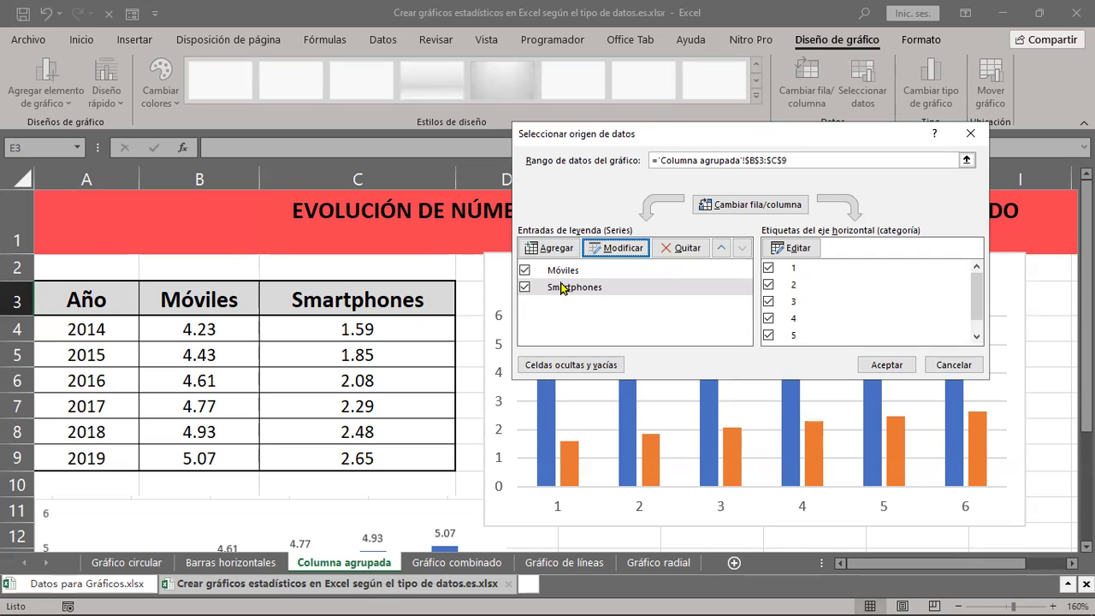
pyautogui.moveTo(720, 141); pyautogui.dragTo(324, 91)
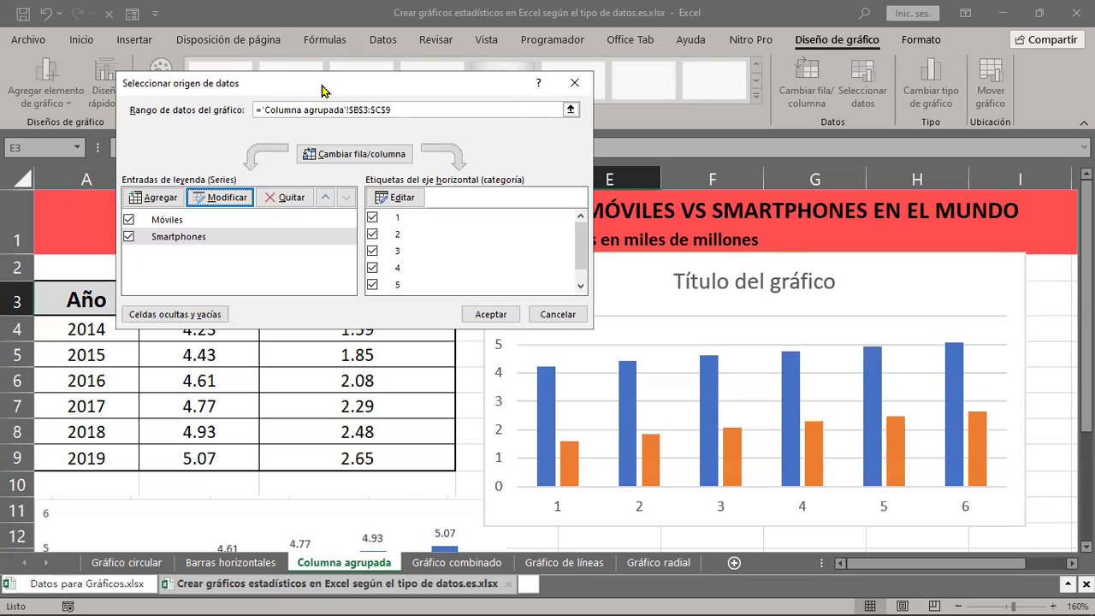
# Drag the Seleccionar origen de datos dialog right to uncover the Año column
pyautogui.moveTo(323, 91); pyautogui.dragTo(729, 132)
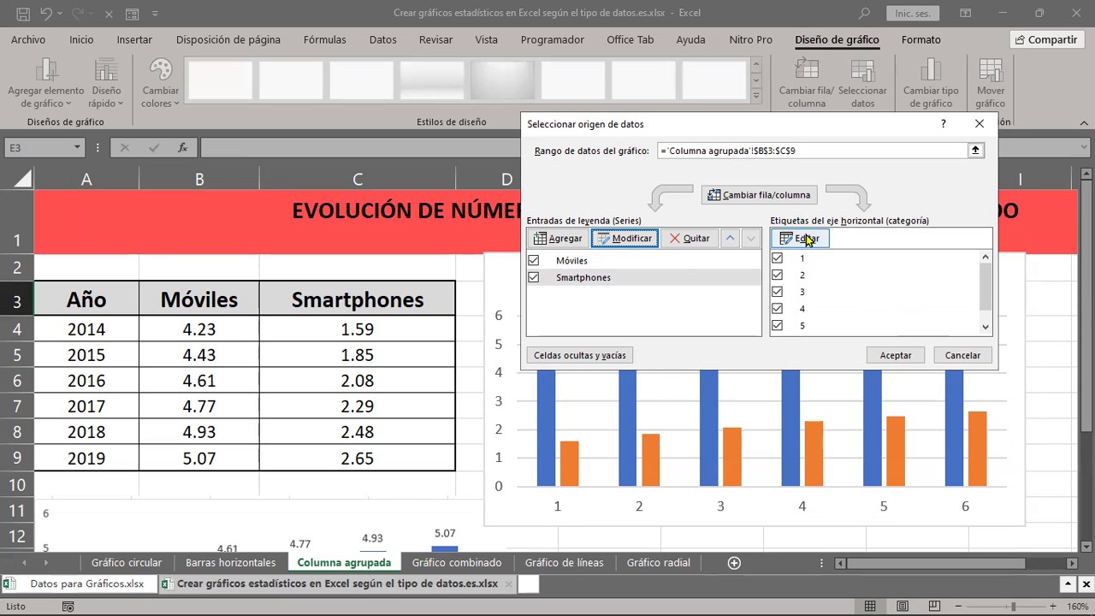
# Use the years in A4:A9 (2014–2019) as horizontal axis labels instead of 1–6
pyautogui.click(803, 238)
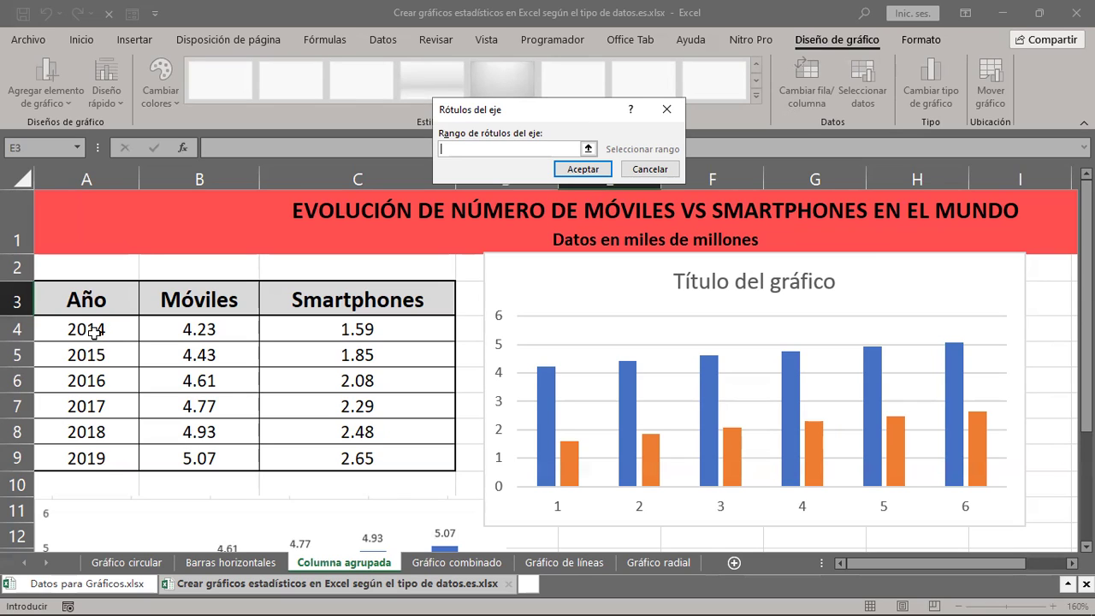
pyautogui.moveTo(94, 331); pyautogui.dragTo(83, 456)
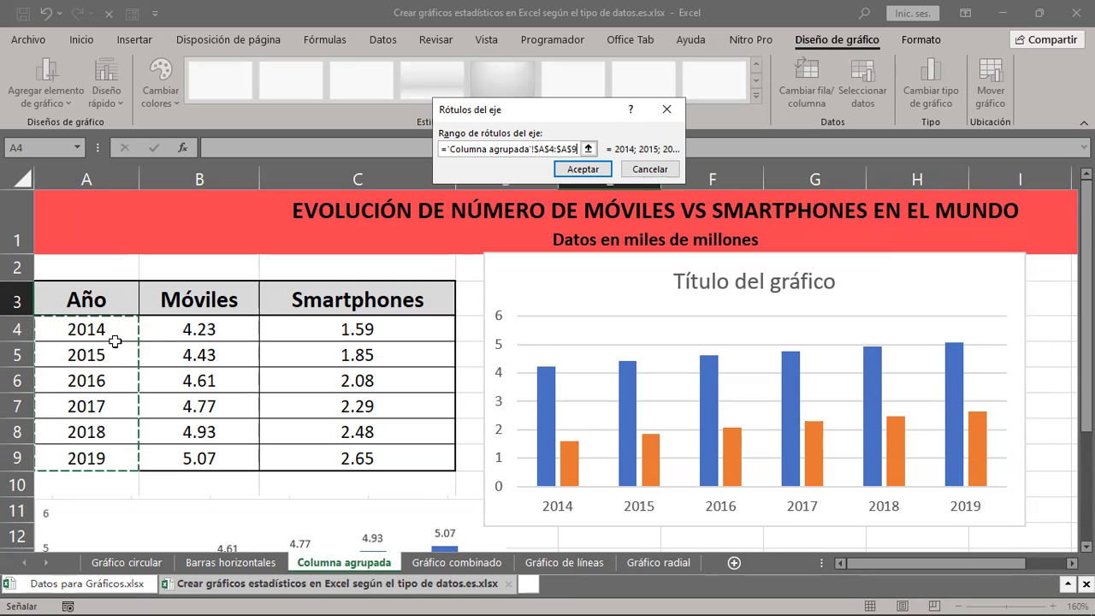
pyautogui.click(583, 170)
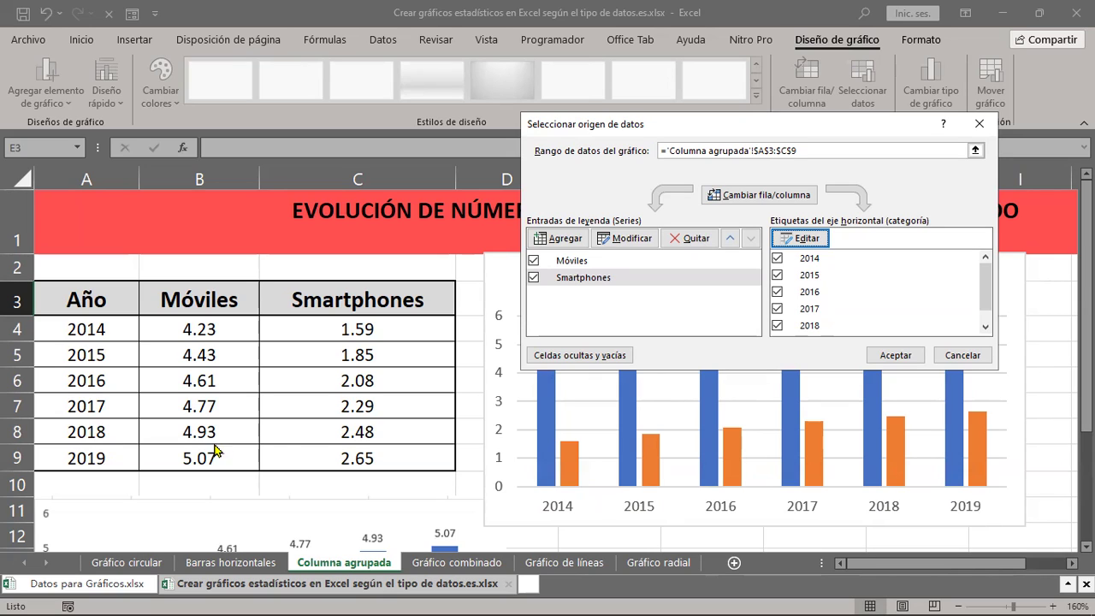
# Confirm the year labels in Seleccionar origen de datos, then reopen and close it unchanged
pyautogui.click(894, 357)
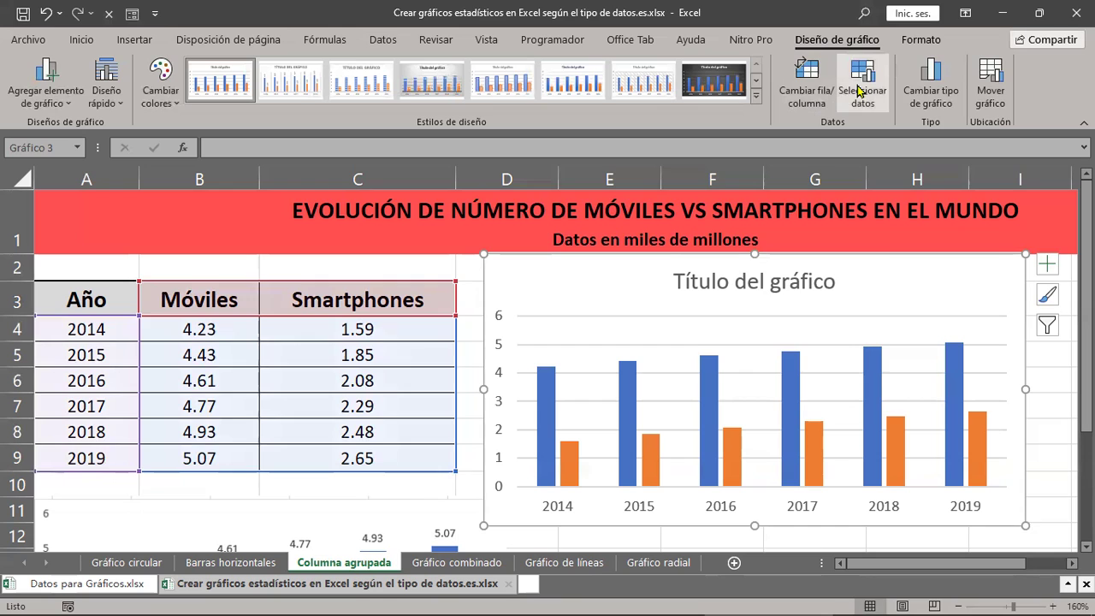
pyautogui.click(859, 93)
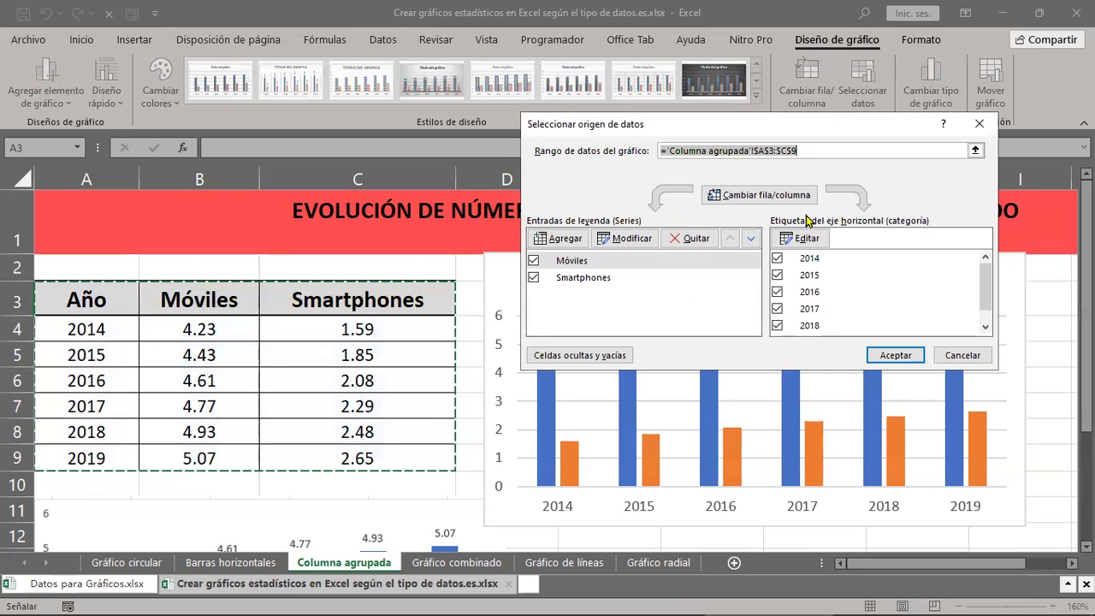
pyautogui.click(983, 122)
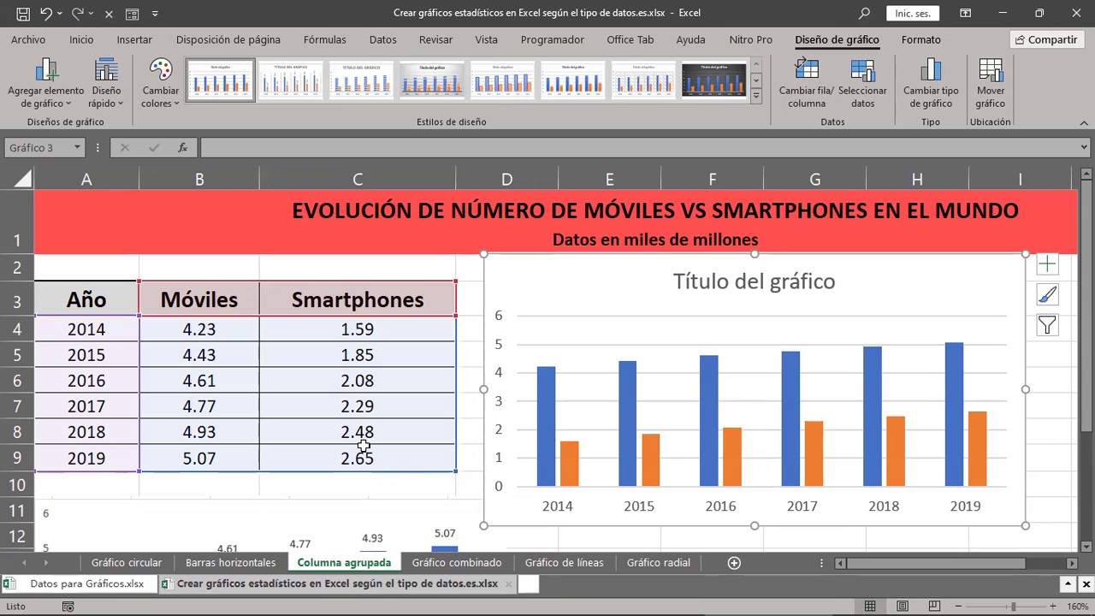
# Apply quick layout Diseño 4: value labels above columns, bottom legend, no title
pyautogui.click(119, 108)
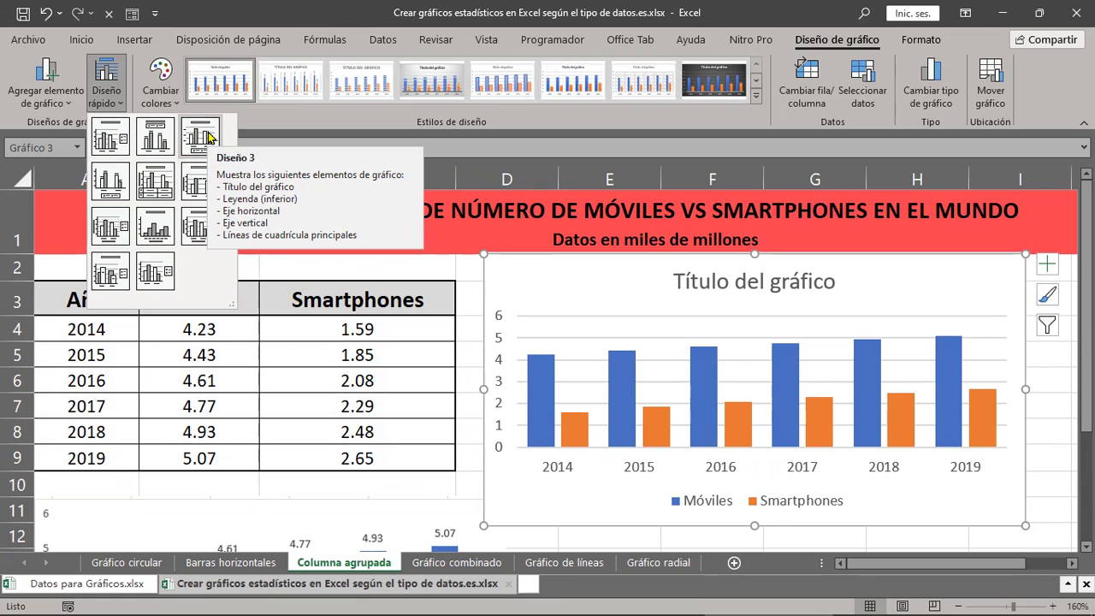
pyautogui.scroll(-3, 228, 457)
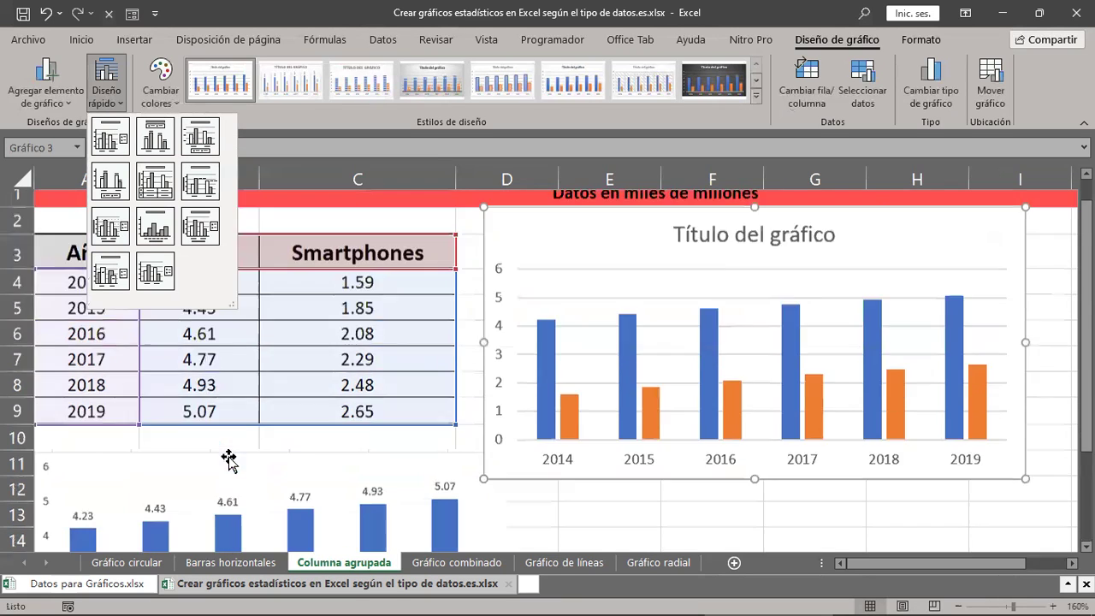
pyautogui.scroll(3, 228, 457)
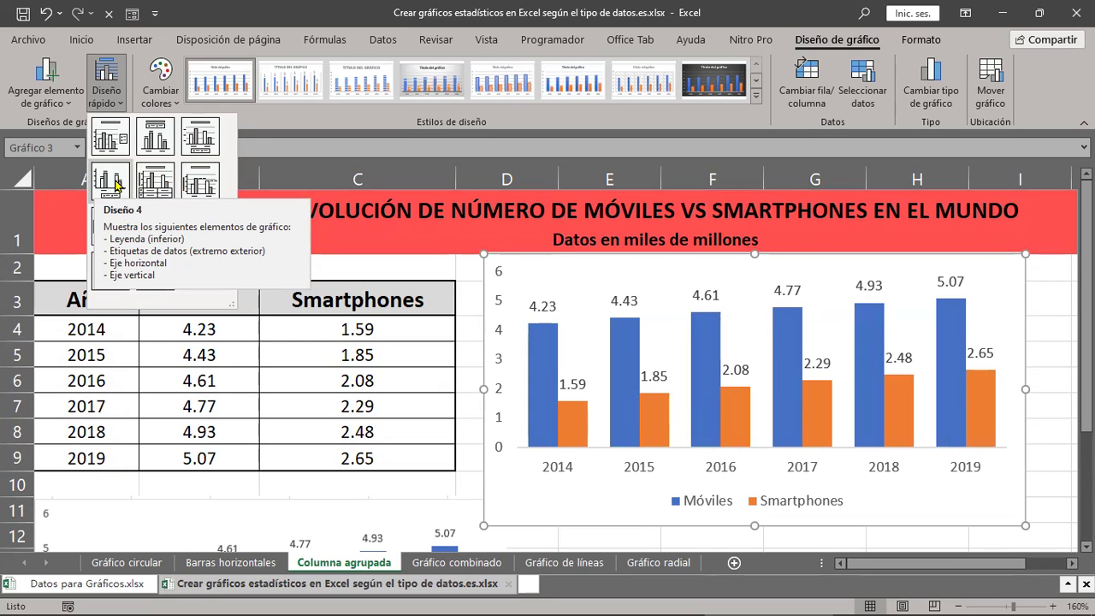
pyautogui.click(116, 182)
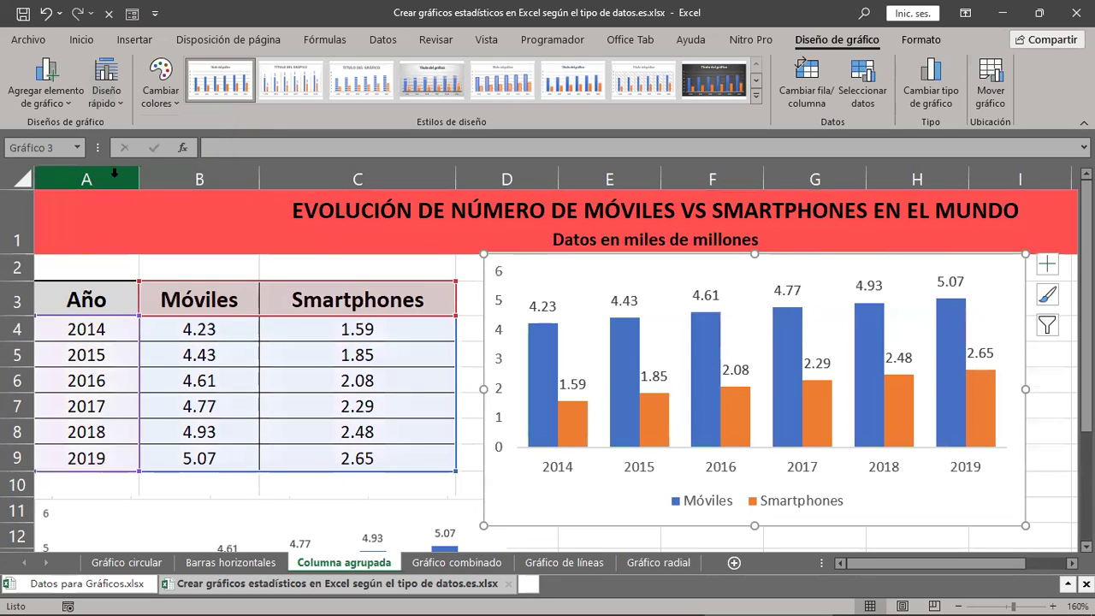
pyautogui.scroll(-3, 622, 591)
pyautogui.scroll(-2, 621, 590)
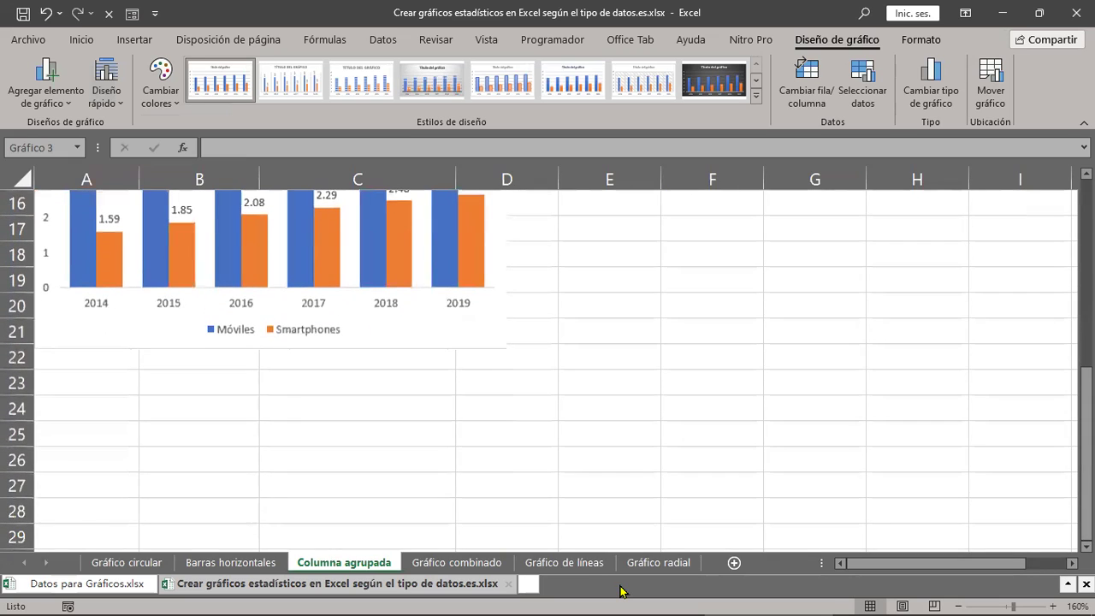
pyautogui.scroll(5, 621, 590)
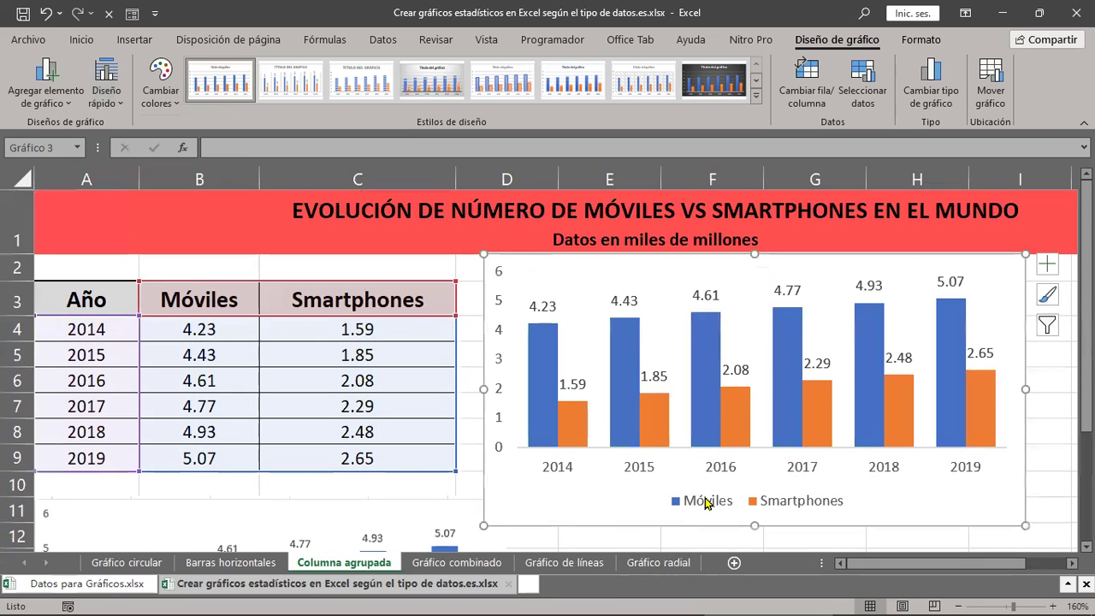
pyautogui.moveTo(795, 501)
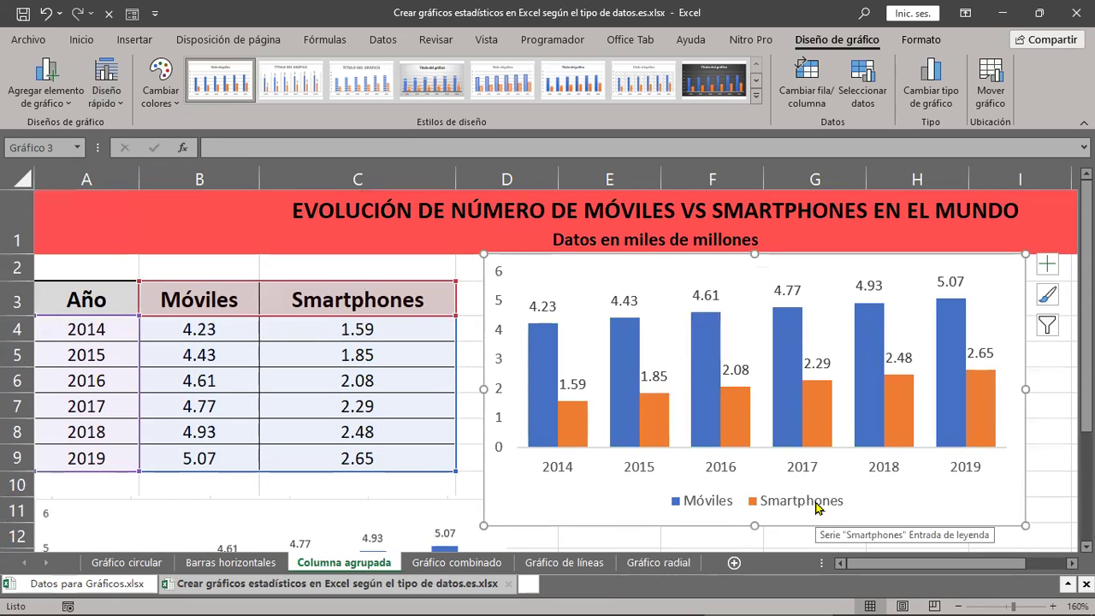
pyautogui.click(106, 90)
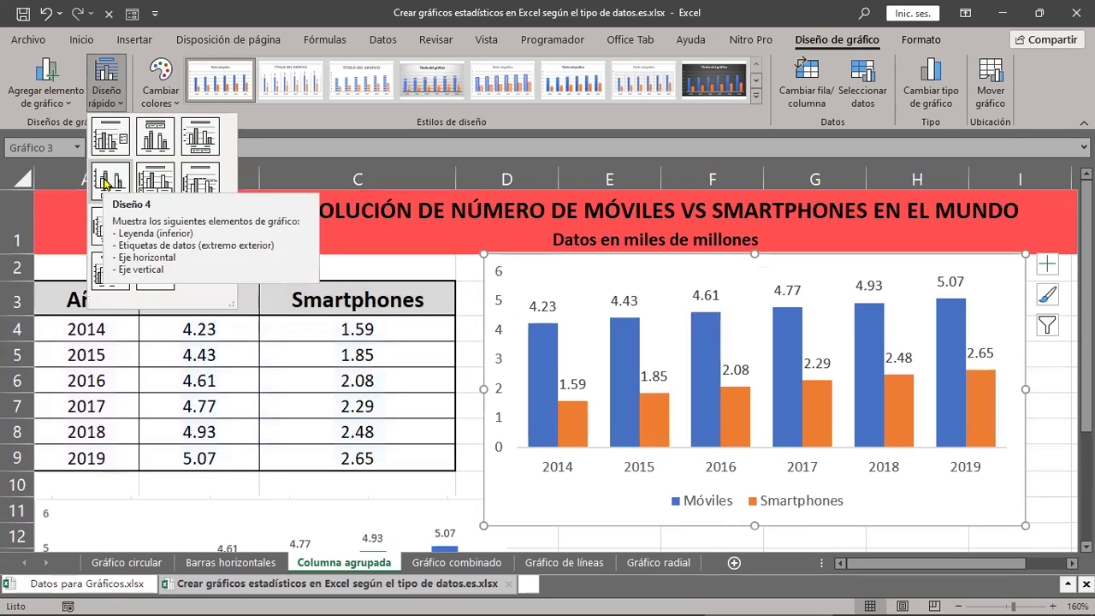
pyautogui.click(110, 180)
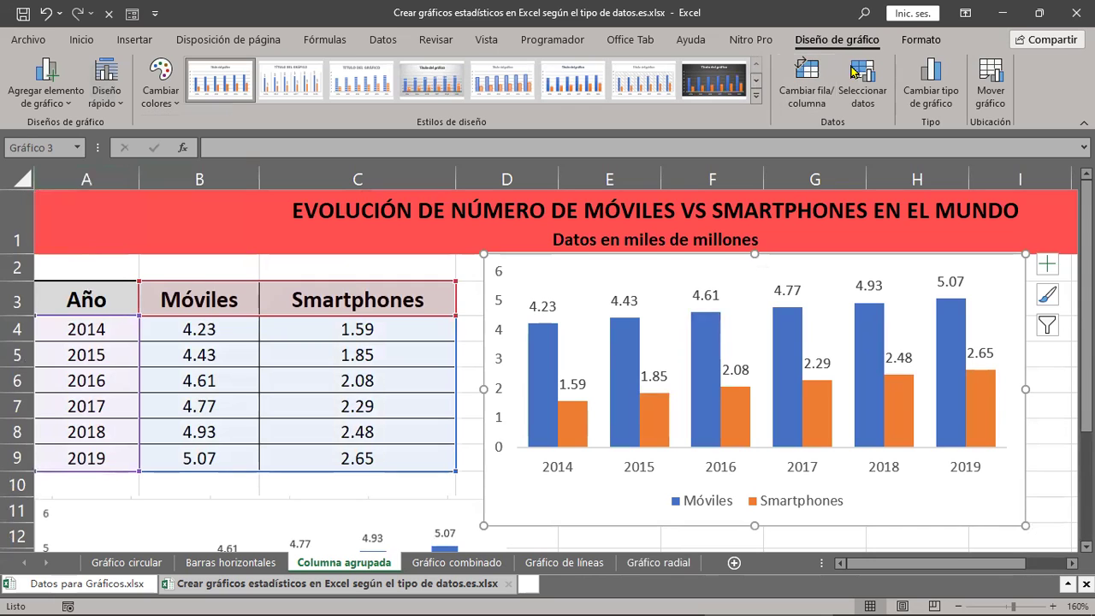
pyautogui.click(857, 85)
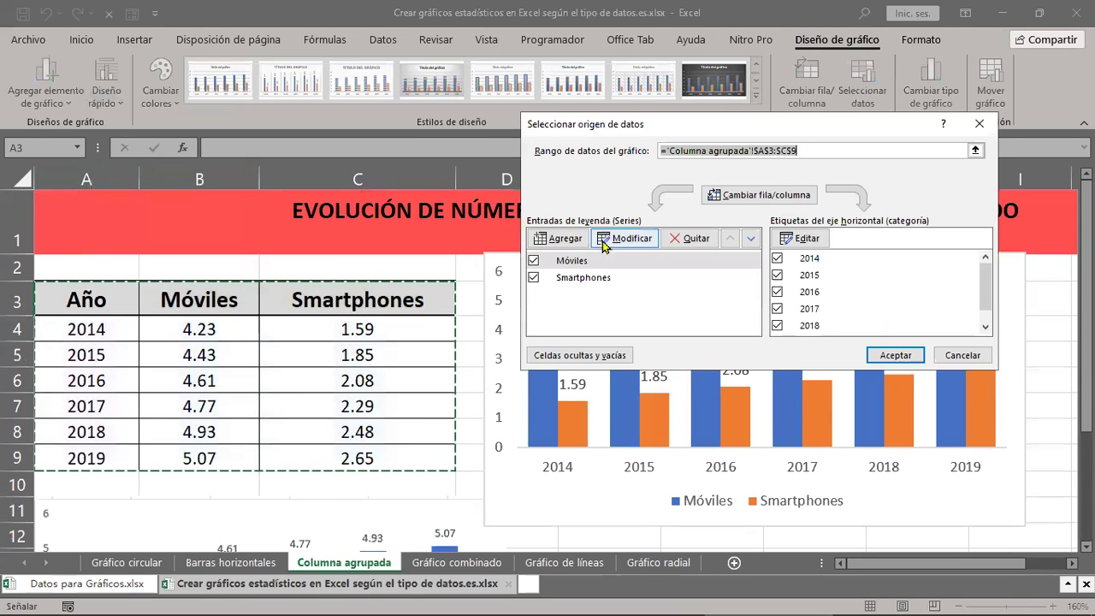
pyautogui.click(578, 261)
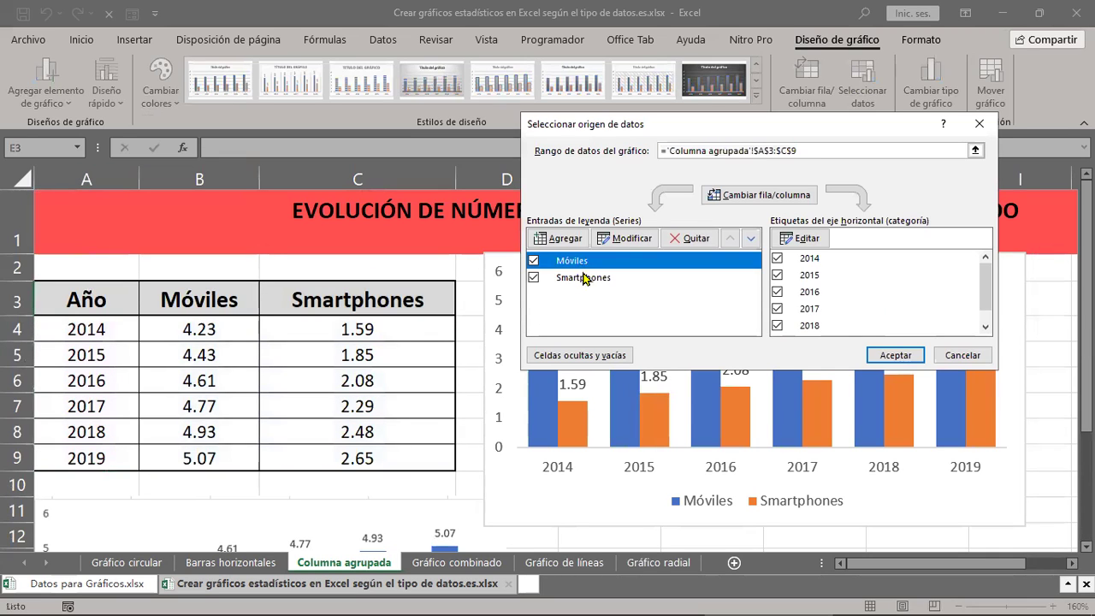
pyautogui.click(587, 283)
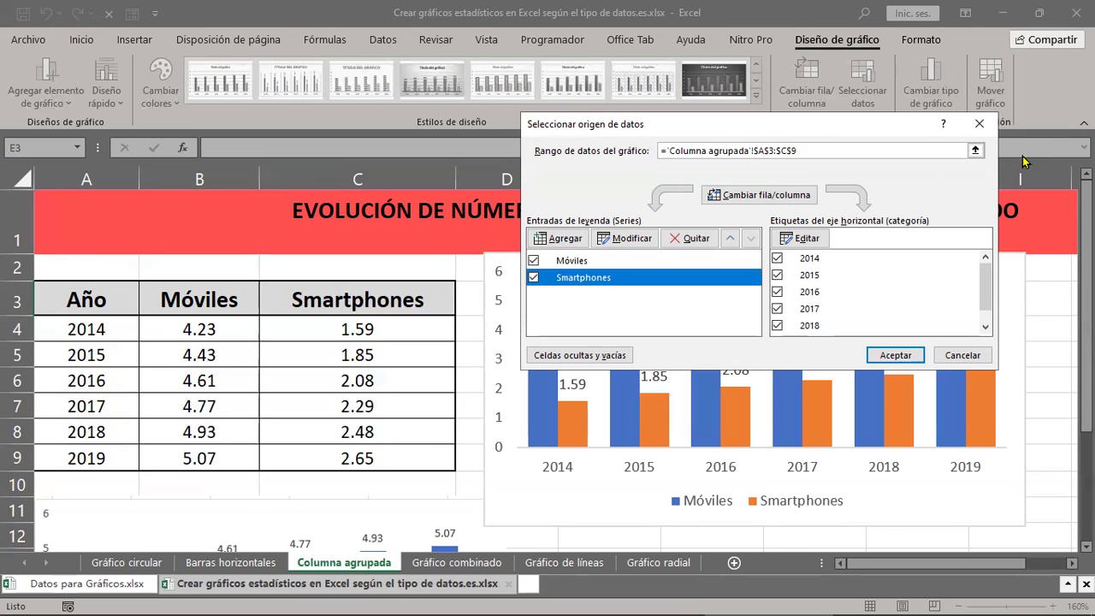
pyautogui.click(984, 126)
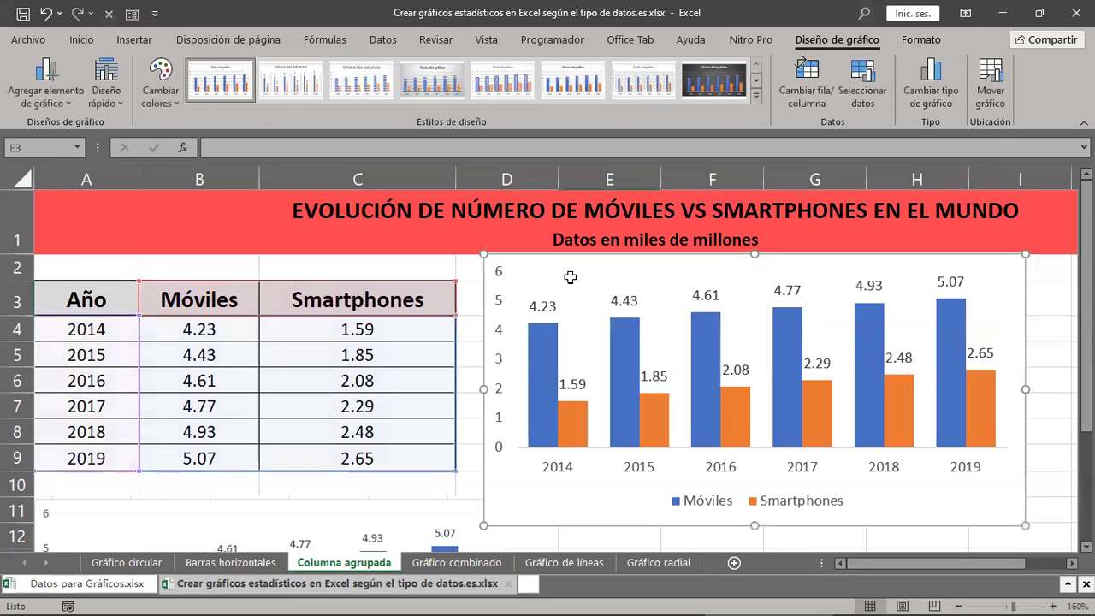
pyautogui.press('Delete')
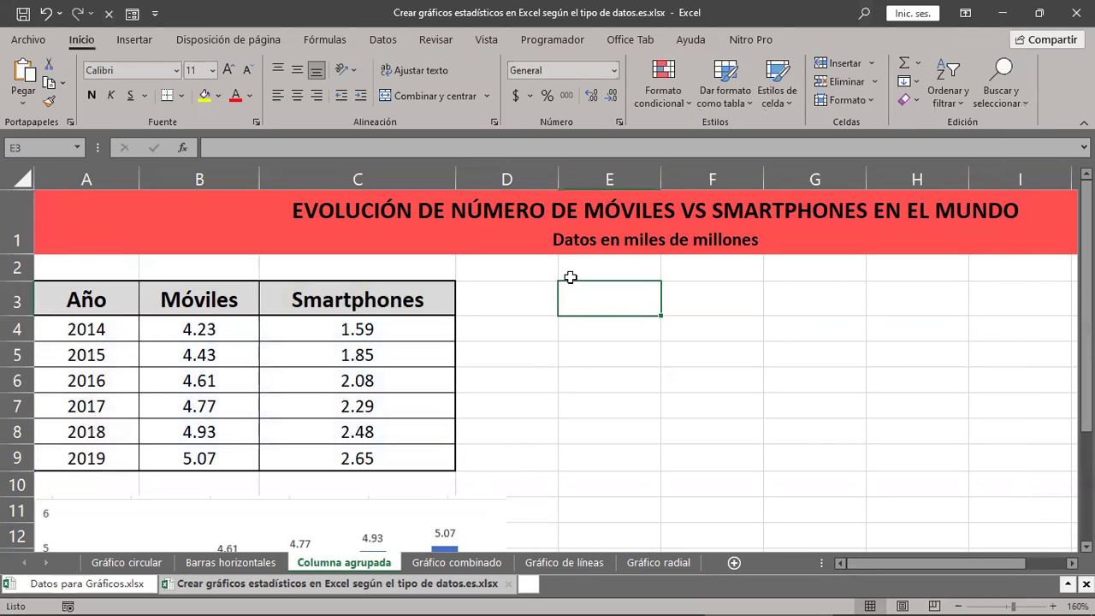
pyautogui.click(134, 39)
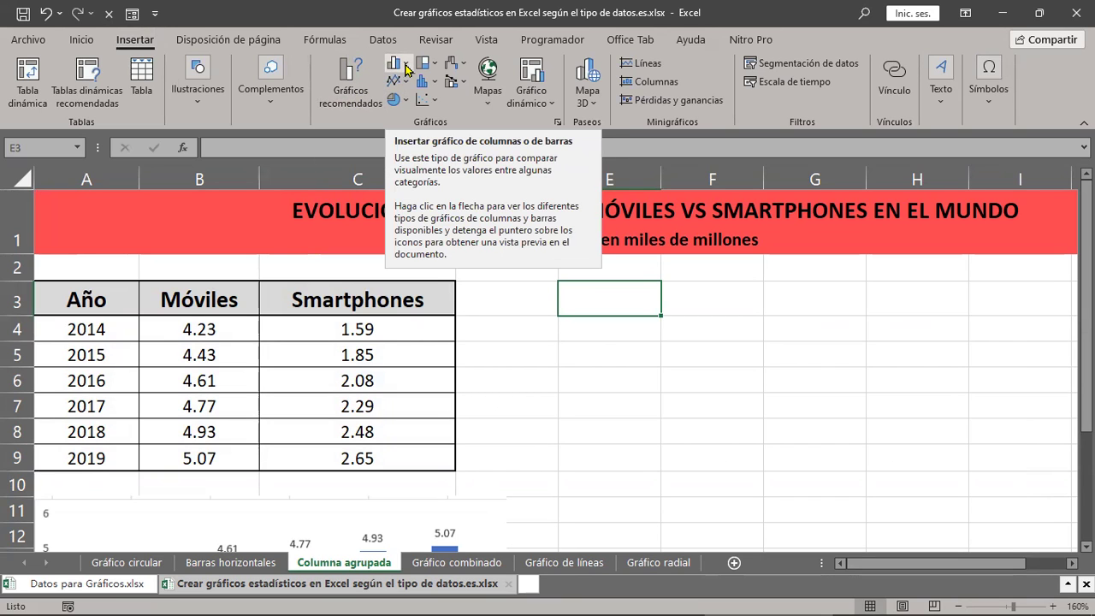
pyautogui.click(406, 69)
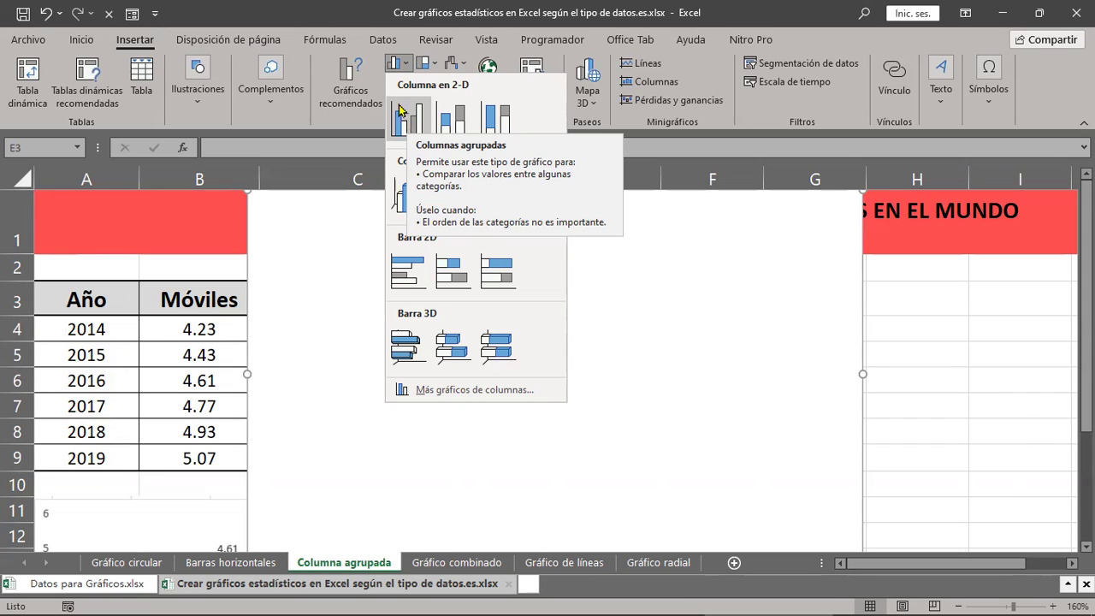
pyautogui.click(304, 10)
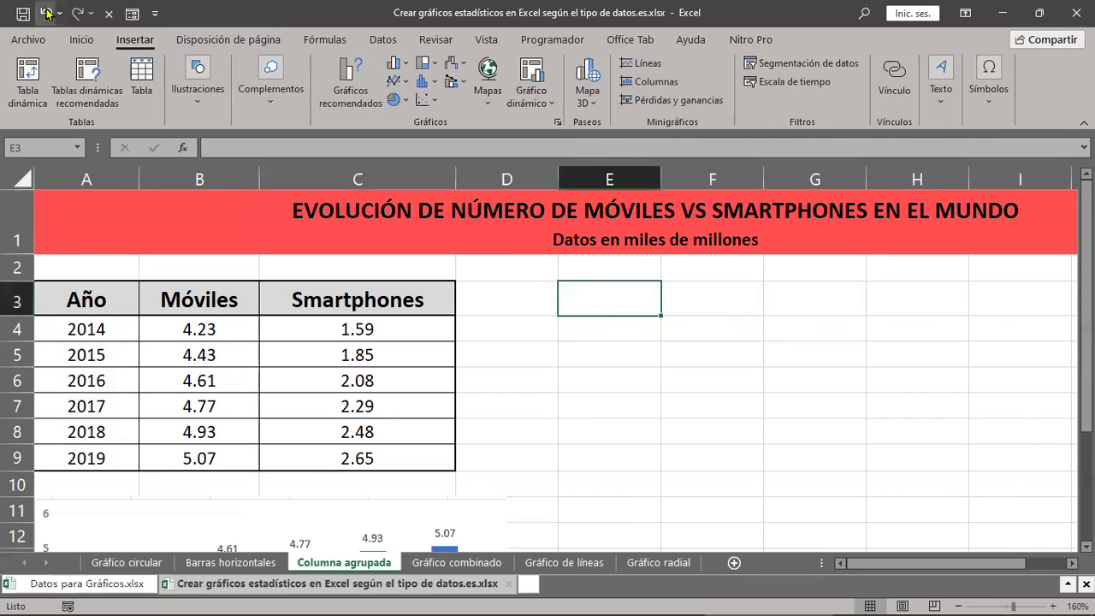
pyautogui.click(47, 12)
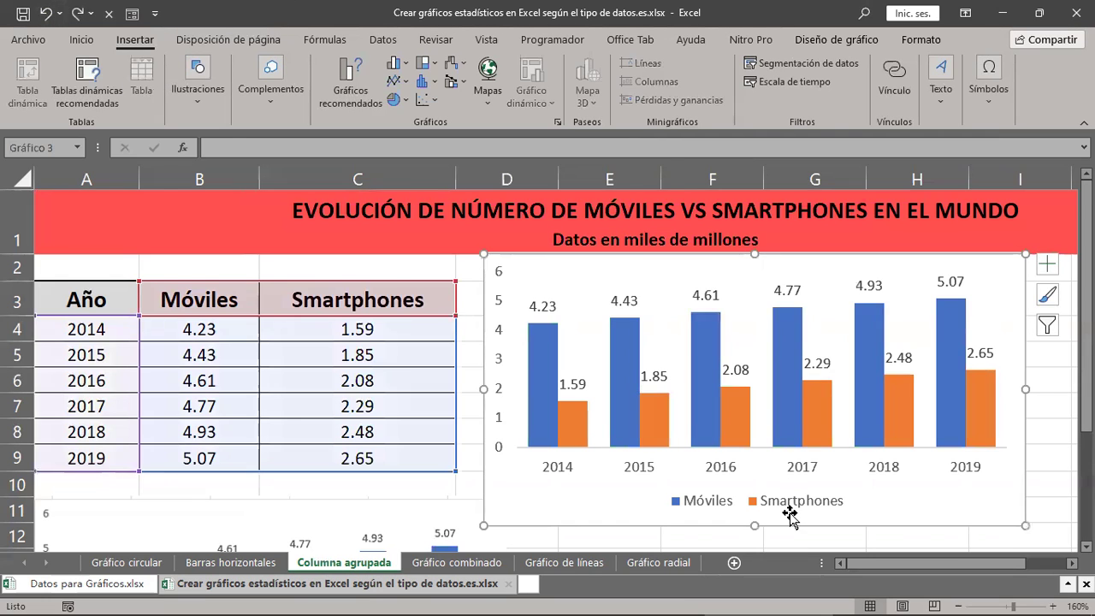
# Browse the column and bar chart types without inserting a new chart
pyautogui.scroll(-4, 770, 501)
pyautogui.scroll(-1, 787, 510)
pyautogui.scroll(4, 787, 510)
pyautogui.scroll(1, 788, 512)
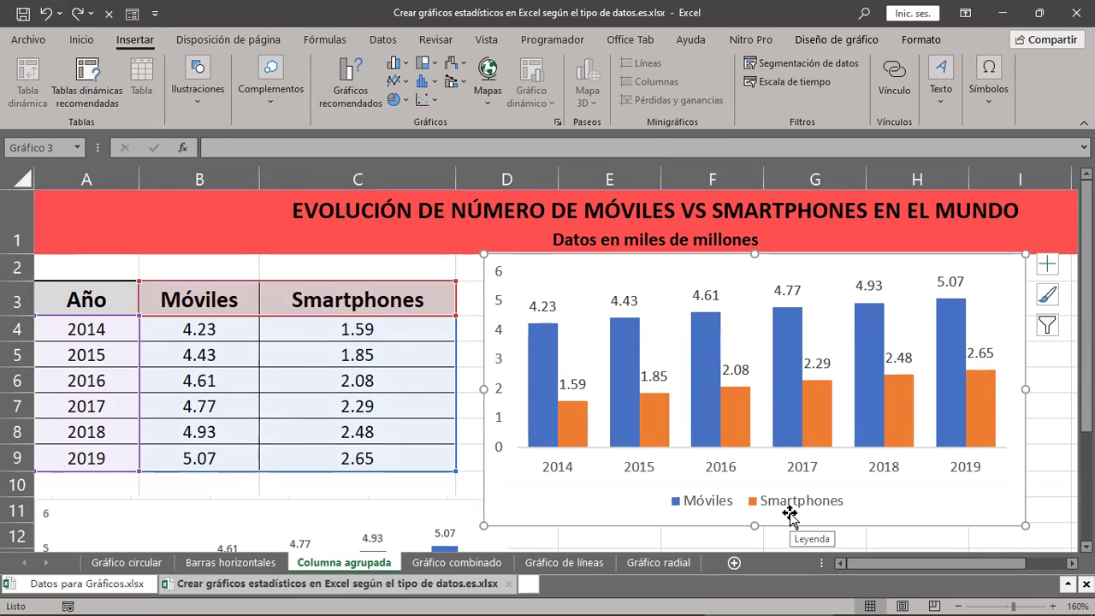
pyautogui.click(405, 71)
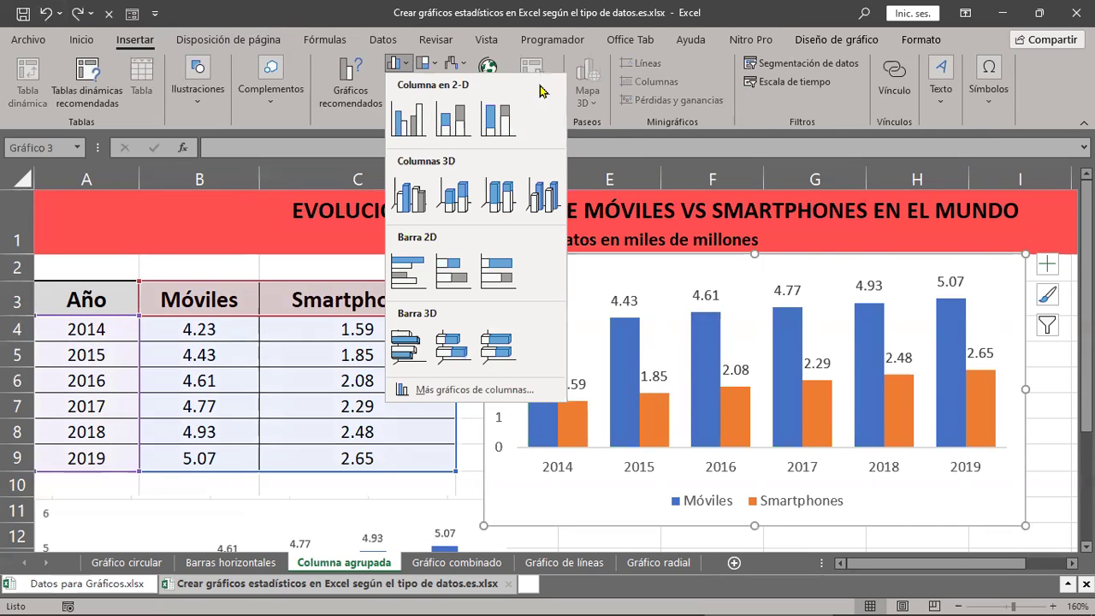
pyautogui.press('Escape')
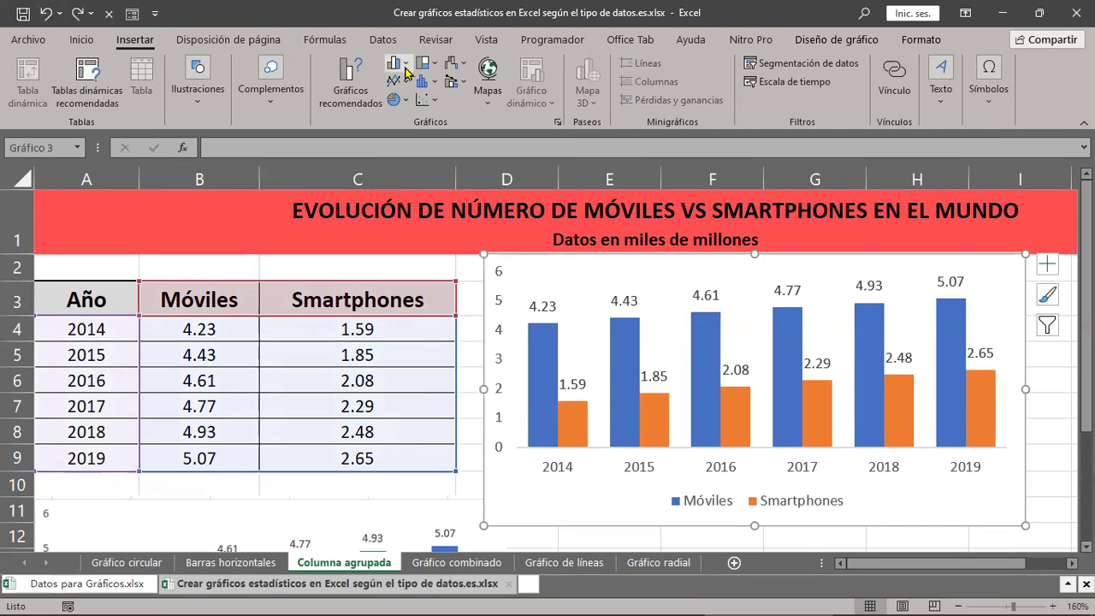
pyautogui.click(405, 68)
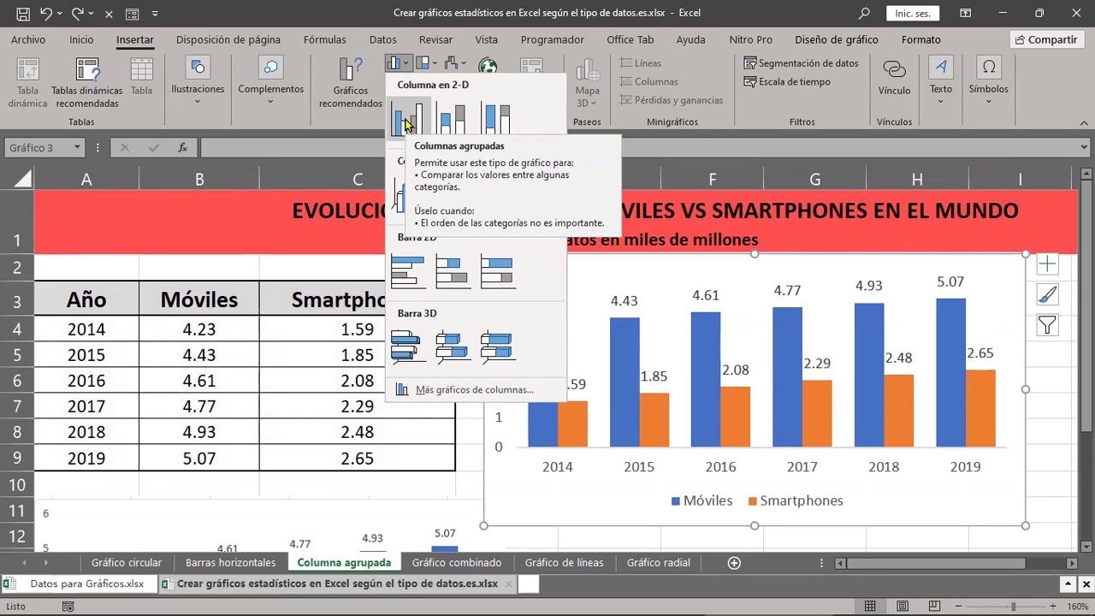
pyautogui.click(395, 63)
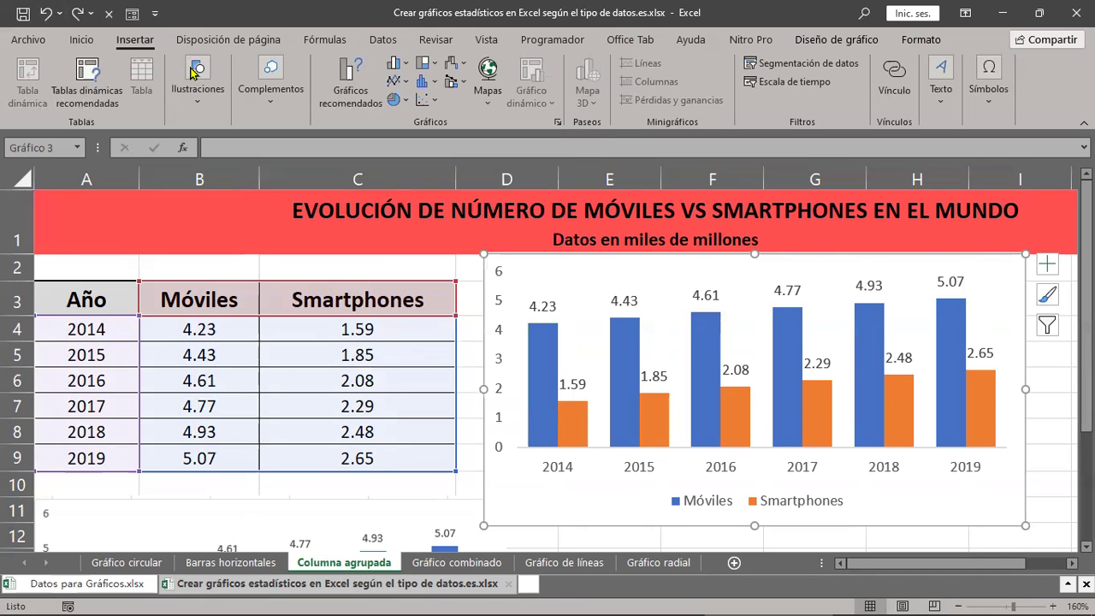
# Apply quick layout Diseño 4 to the Móviles vs Smartphones column chart
pyautogui.click(828, 41)
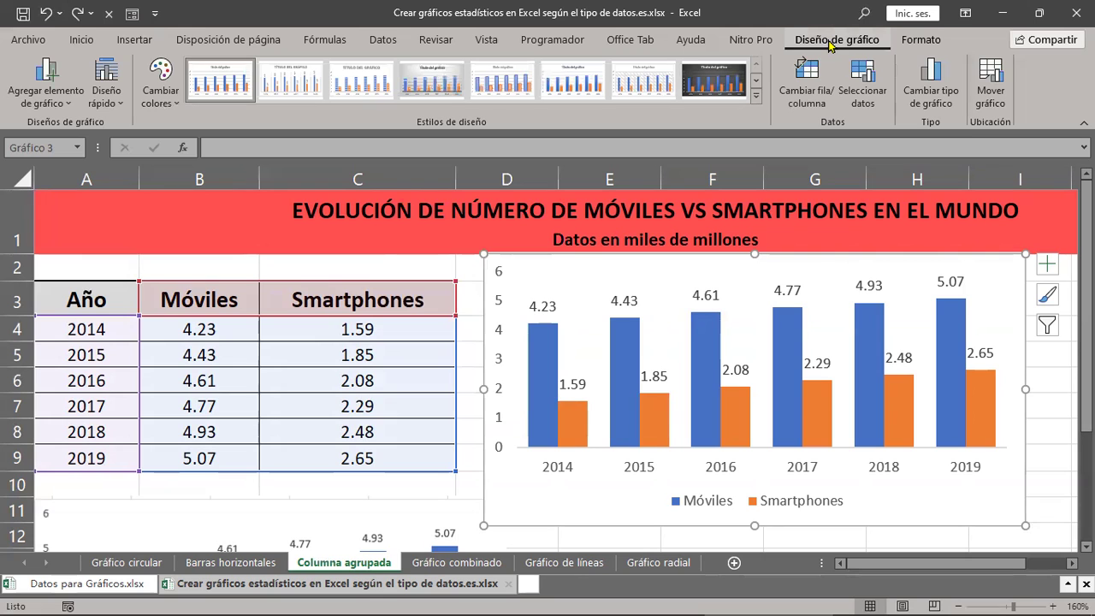
pyautogui.click(106, 103)
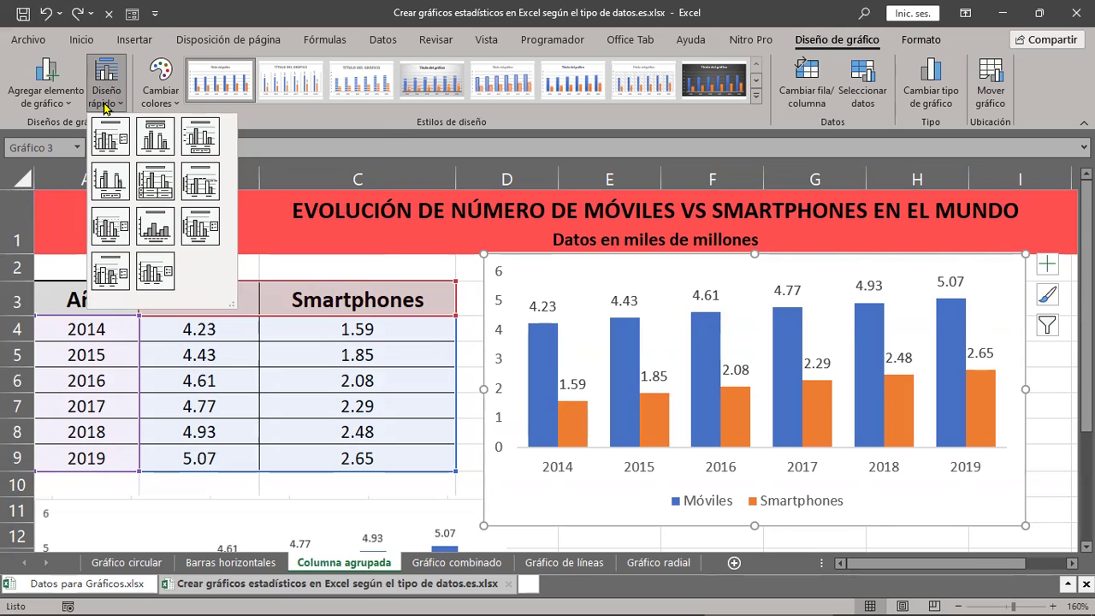
pyautogui.click(106, 178)
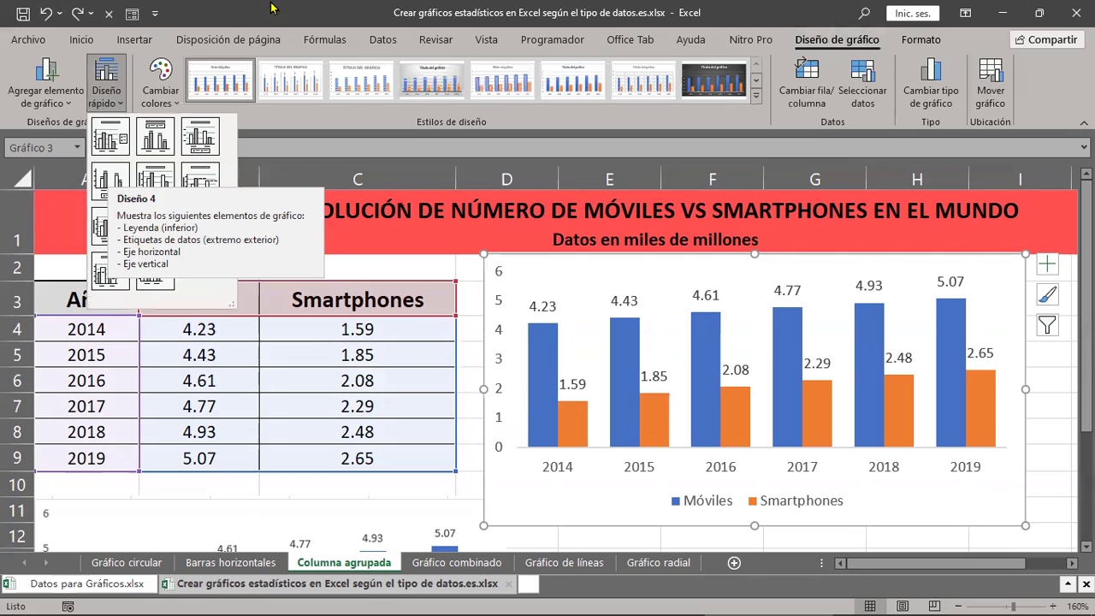
pyautogui.scroll(-3, 381, 383)
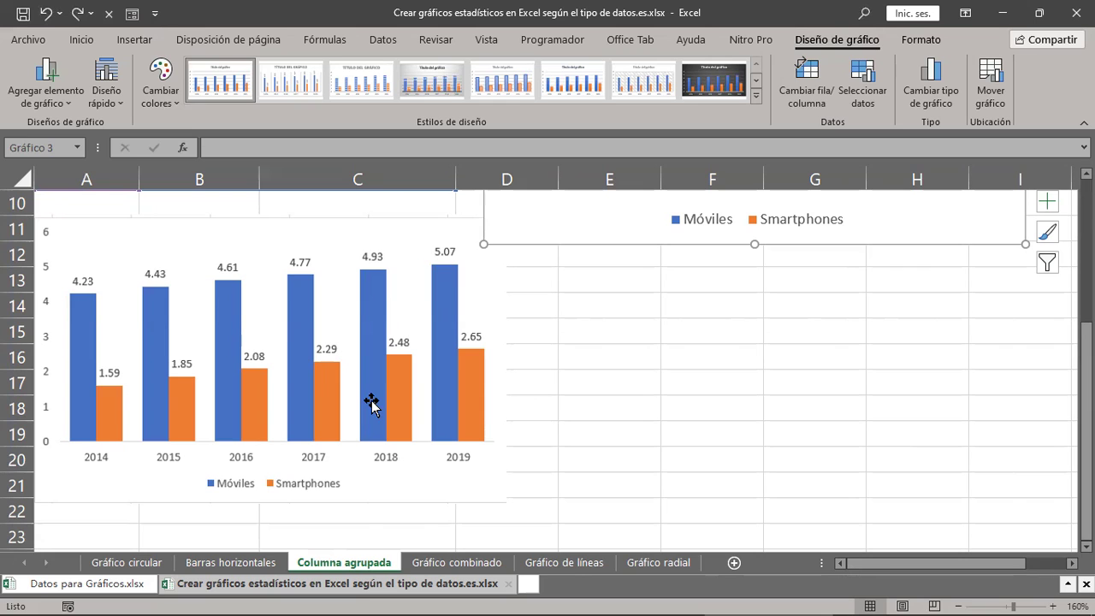
# Go to the Gráfico combinado sheet with its monthly Nº Ventas and Facturación table
pyautogui.click(442, 569)
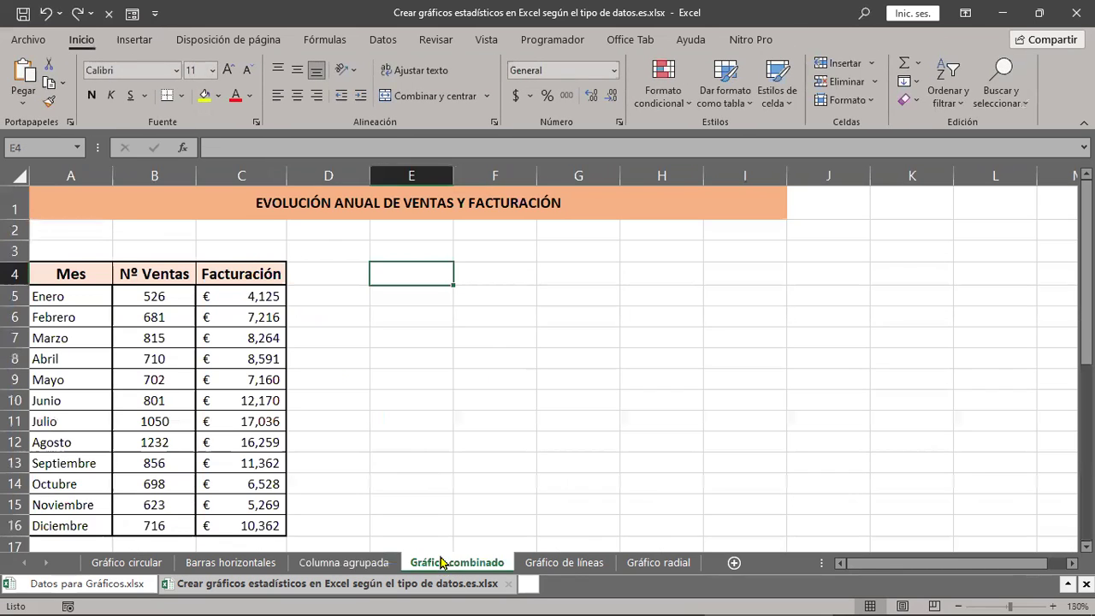
pyautogui.scroll(-1, 403, 452)
pyautogui.scroll(-3, 406, 451)
pyautogui.scroll(-1, 405, 452)
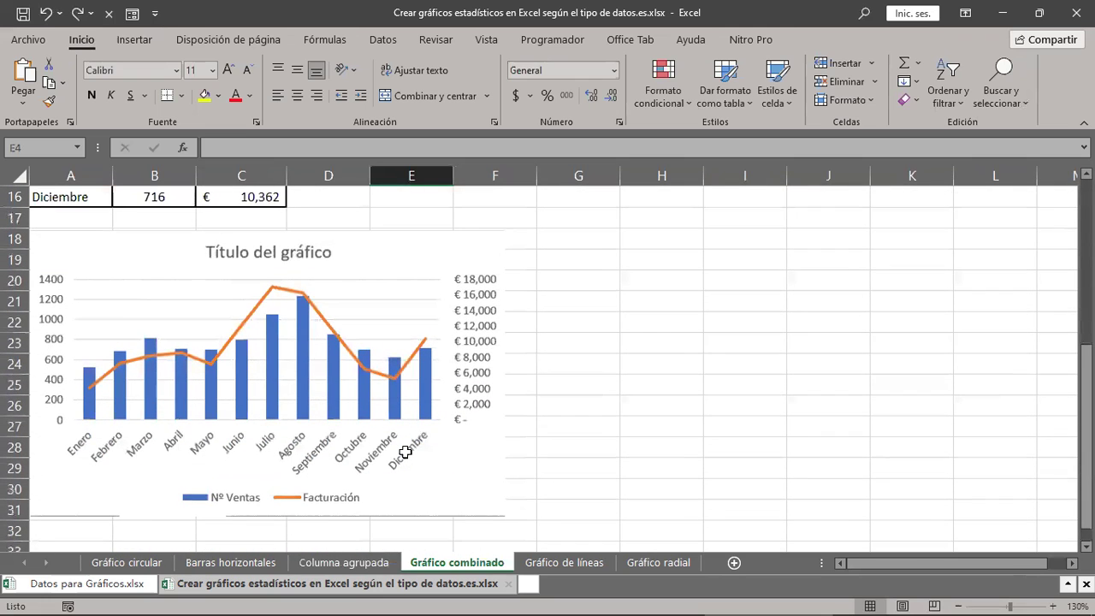
pyautogui.scroll(3, 405, 452)
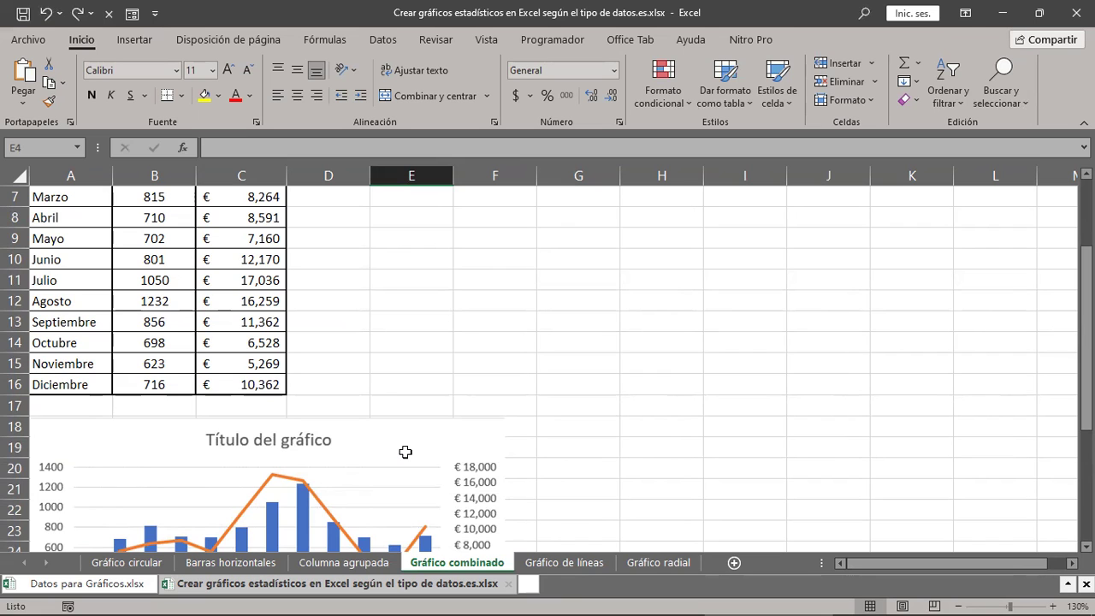
pyautogui.scroll(2, 405, 451)
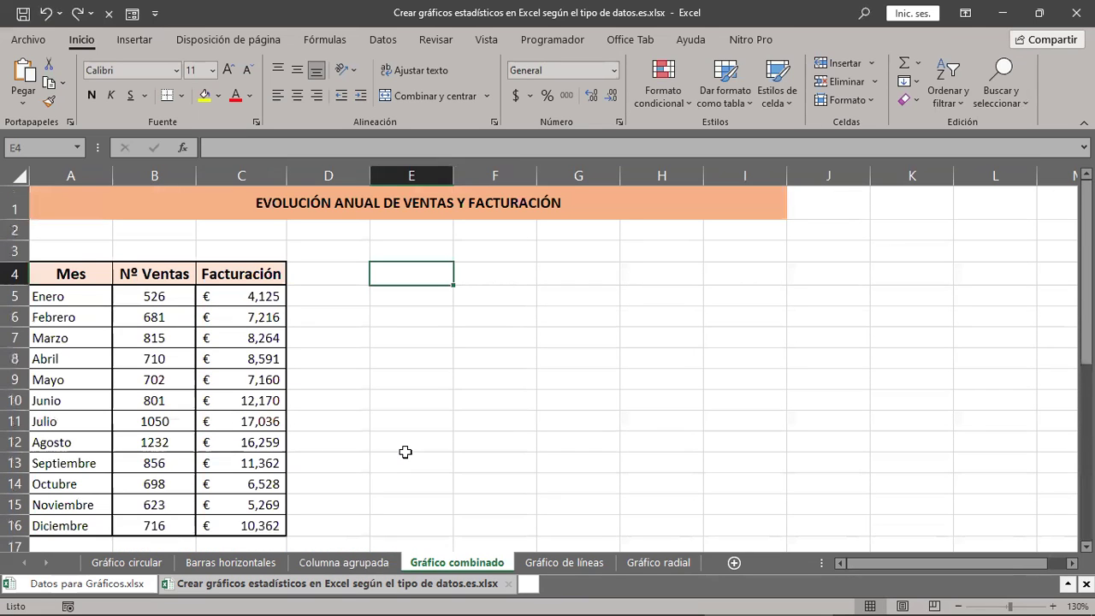
pyautogui.moveTo(65, 272); pyautogui.dragTo(72, 517)
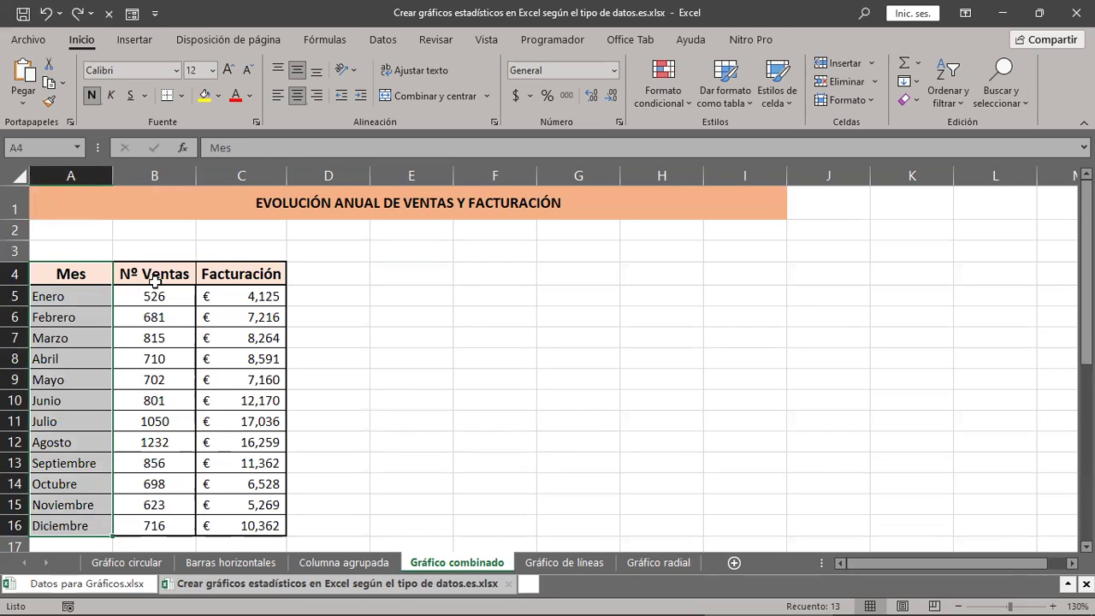
pyautogui.moveTo(154, 274); pyautogui.dragTo(154, 526)
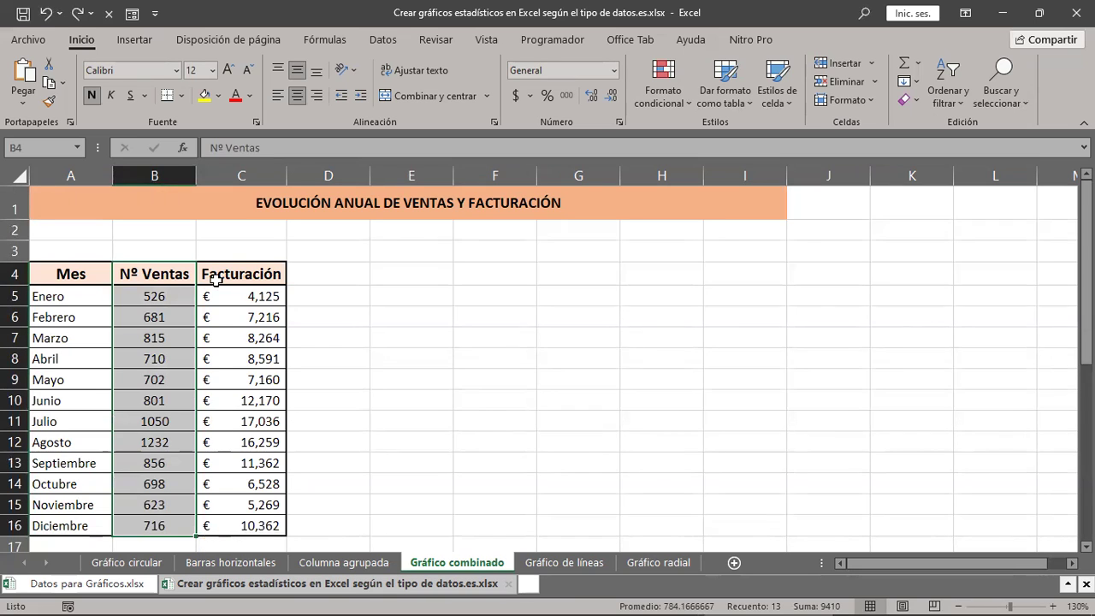
pyautogui.moveTo(214, 276); pyautogui.dragTo(270, 531)
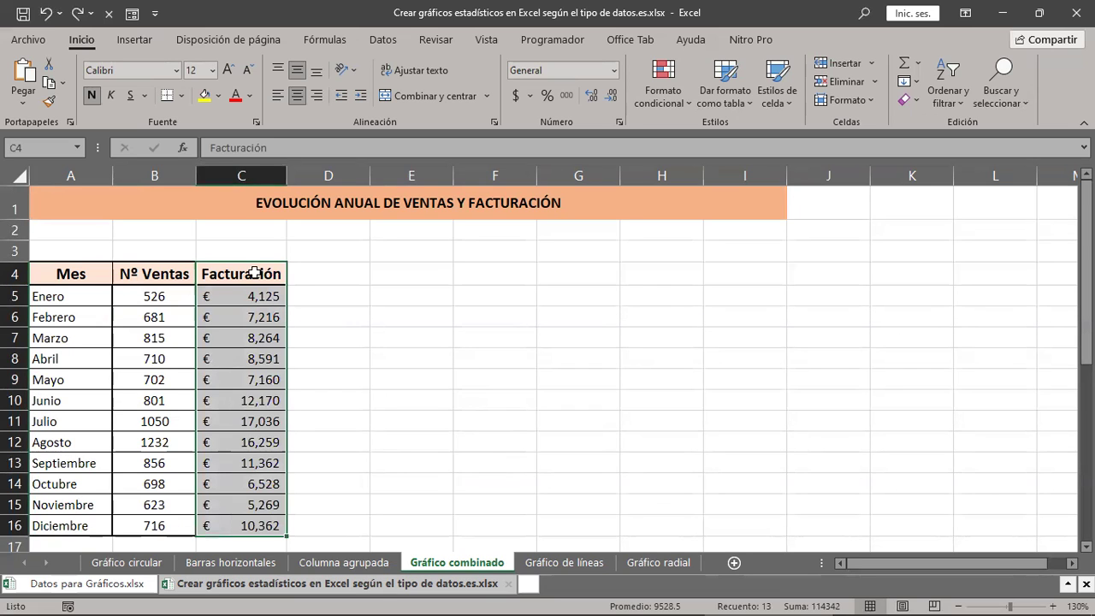
pyautogui.moveTo(253, 274); pyautogui.dragTo(268, 517)
pyautogui.moveTo(147, 276)
pyautogui.mouseDown()
pyautogui.moveTo(164, 537)
pyautogui.moveTo(187, 530)
pyautogui.mouseUp()
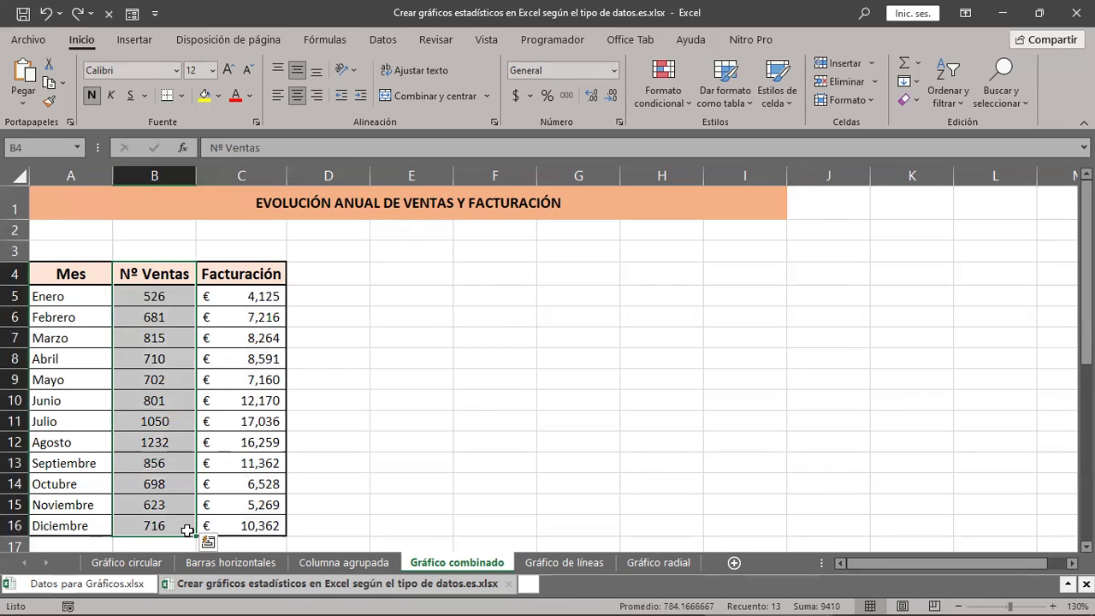
pyautogui.moveTo(253, 270); pyautogui.dragTo(239, 526)
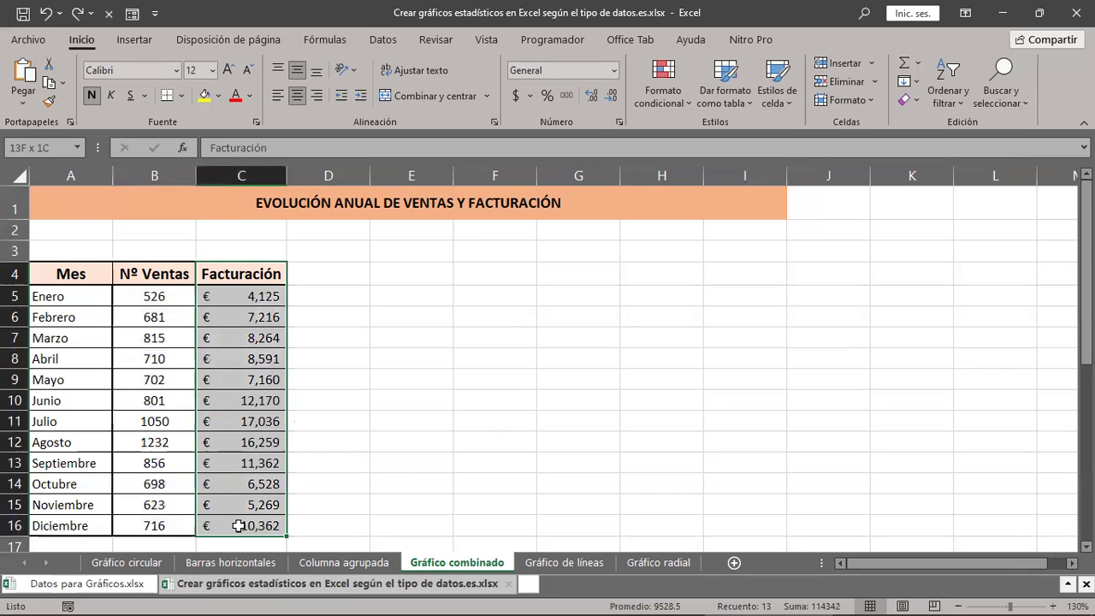
pyautogui.click(175, 296)
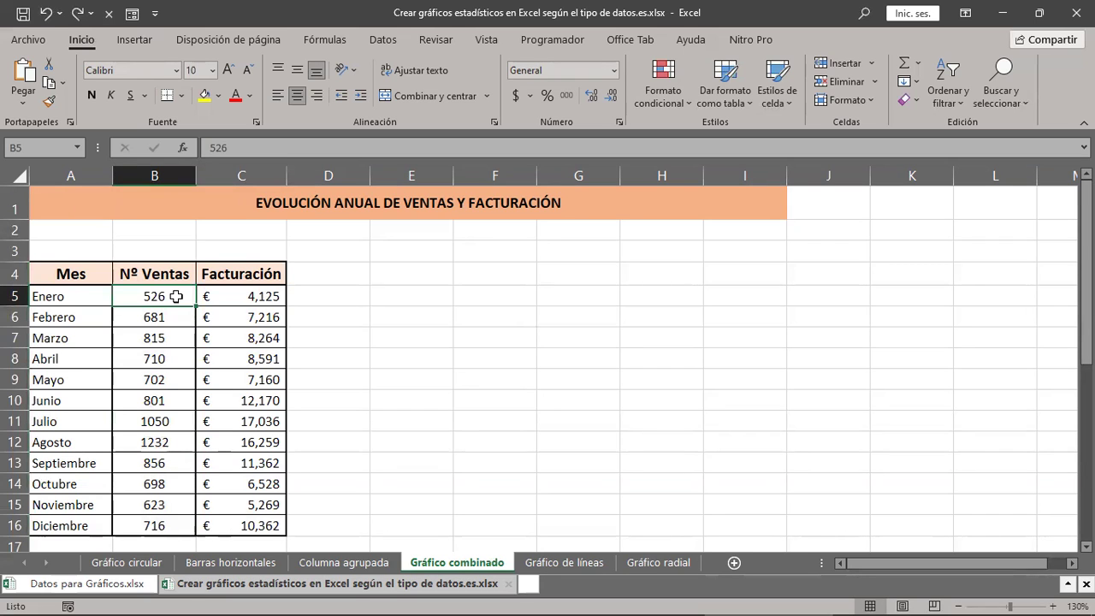
pyautogui.moveTo(176, 296); pyautogui.dragTo(230, 525)
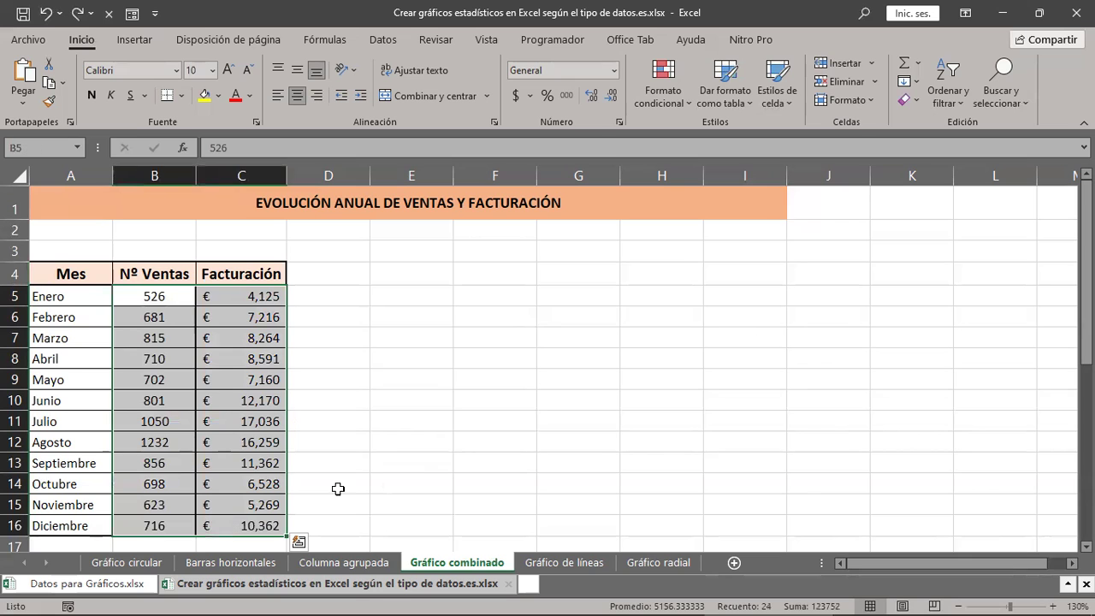
pyautogui.hotkey('alt', 'F1')
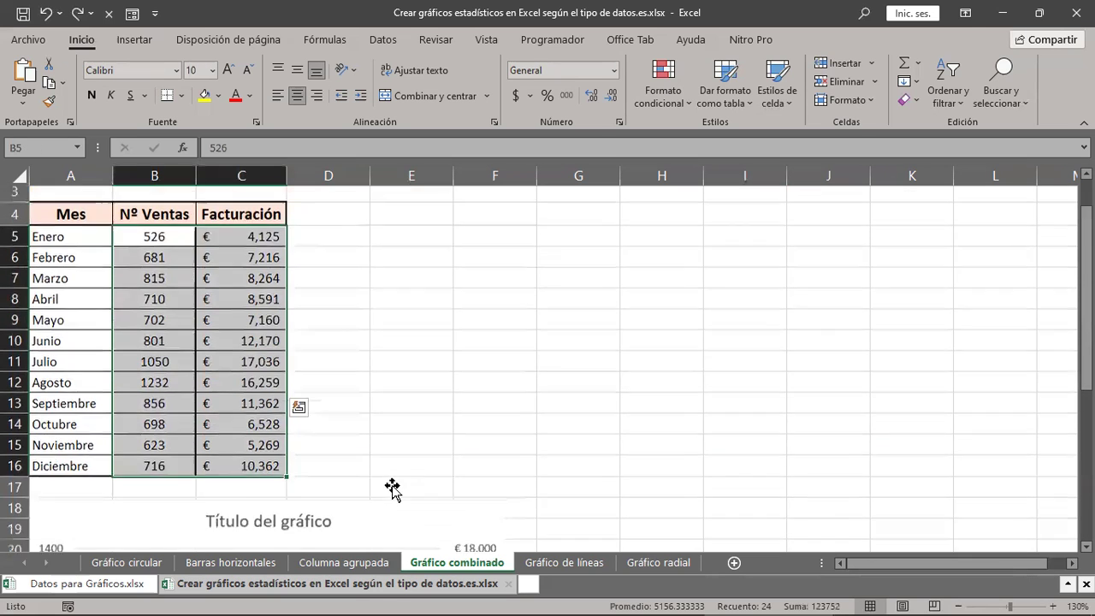
pyautogui.scroll(-5, 390, 488)
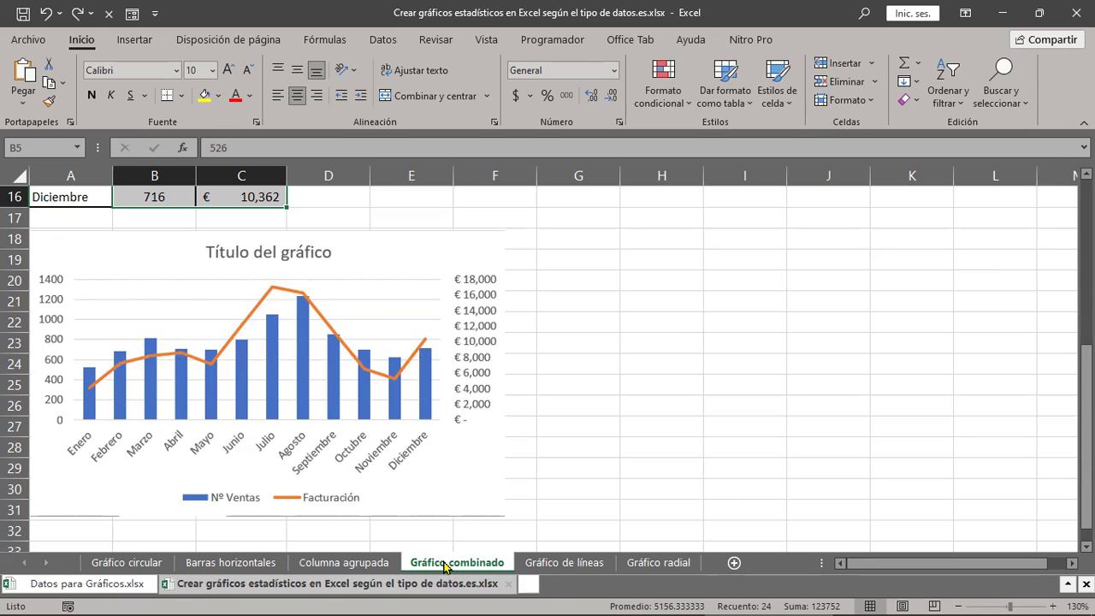
pyautogui.scroll(5, 445, 567)
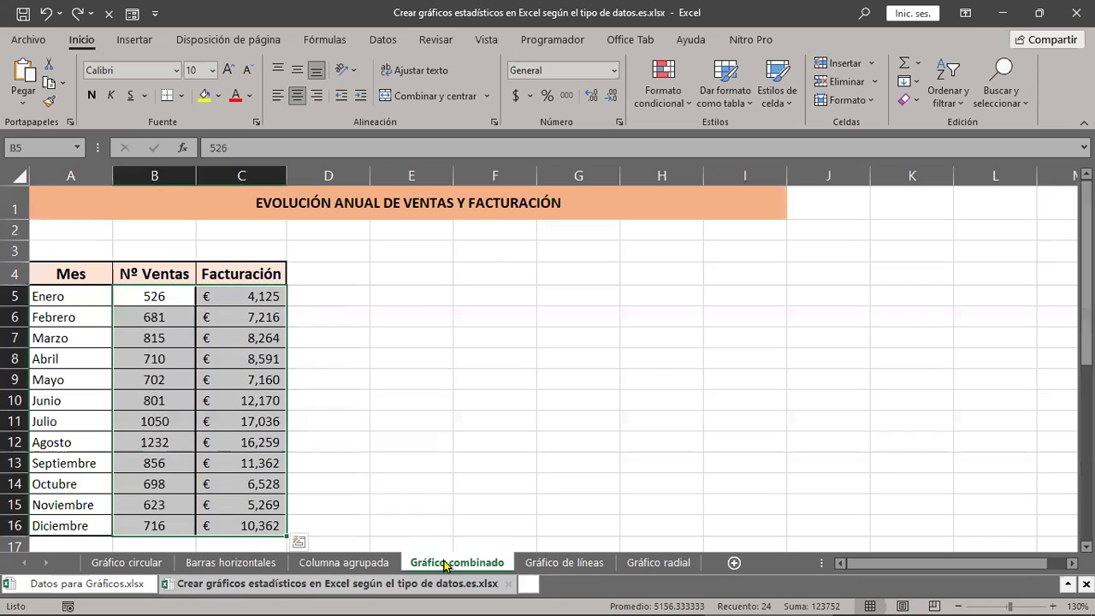
# Browse the Insertar chart type lists and open the Combinado chart types
pyautogui.click(204, 311)
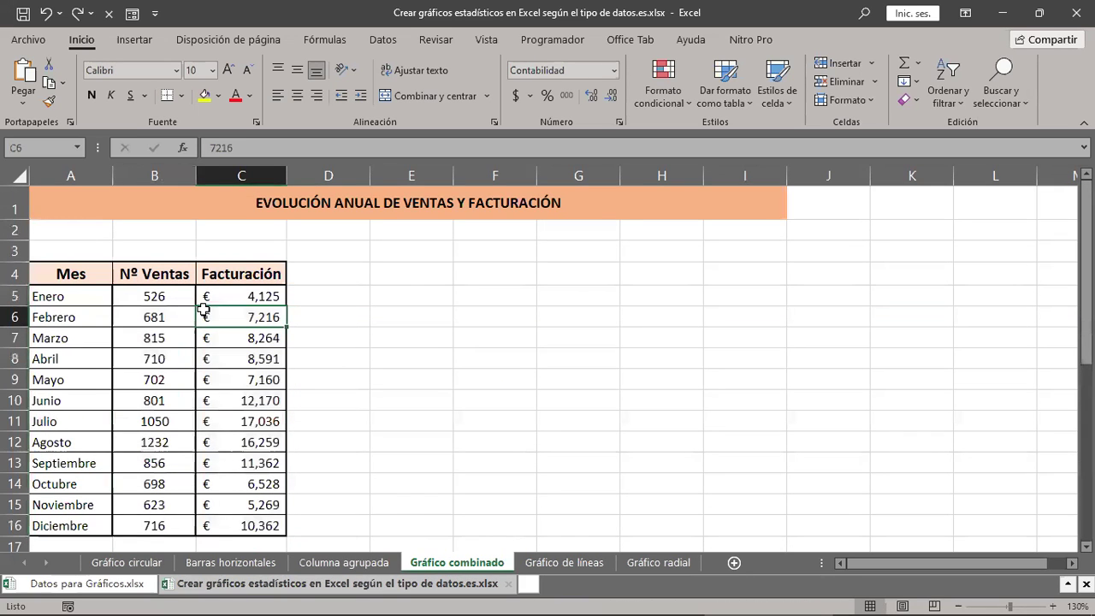
pyautogui.click(143, 43)
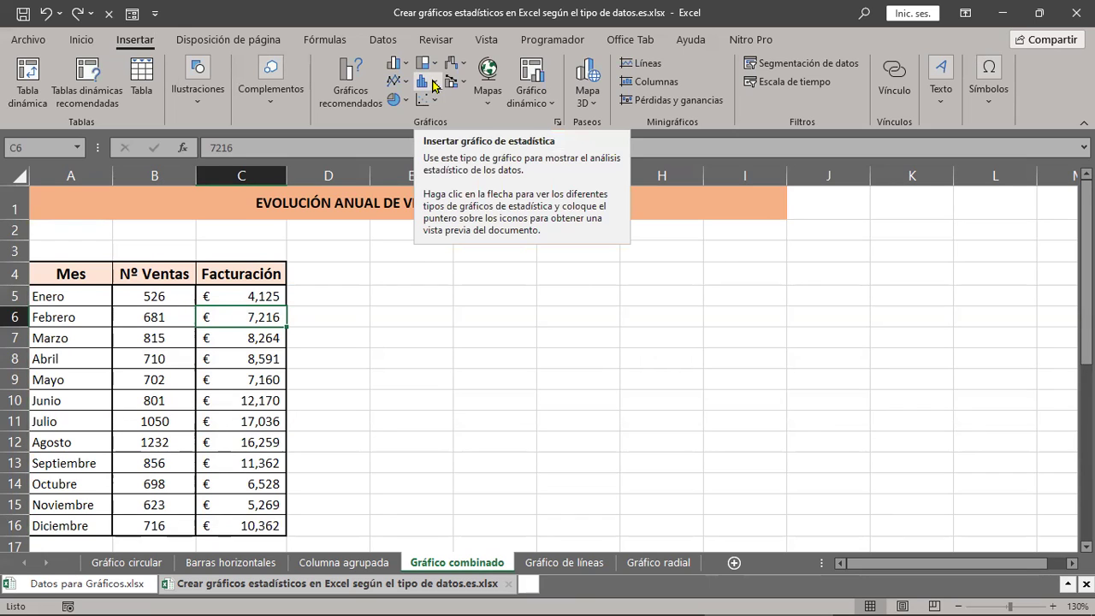
pyautogui.click(434, 83)
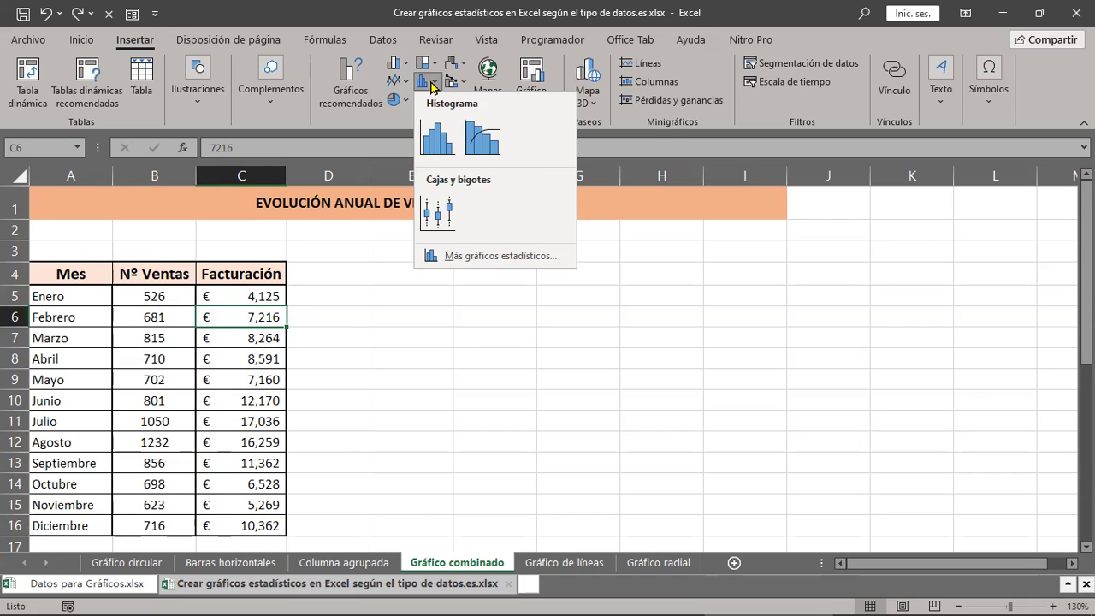
pyautogui.click(459, 68)
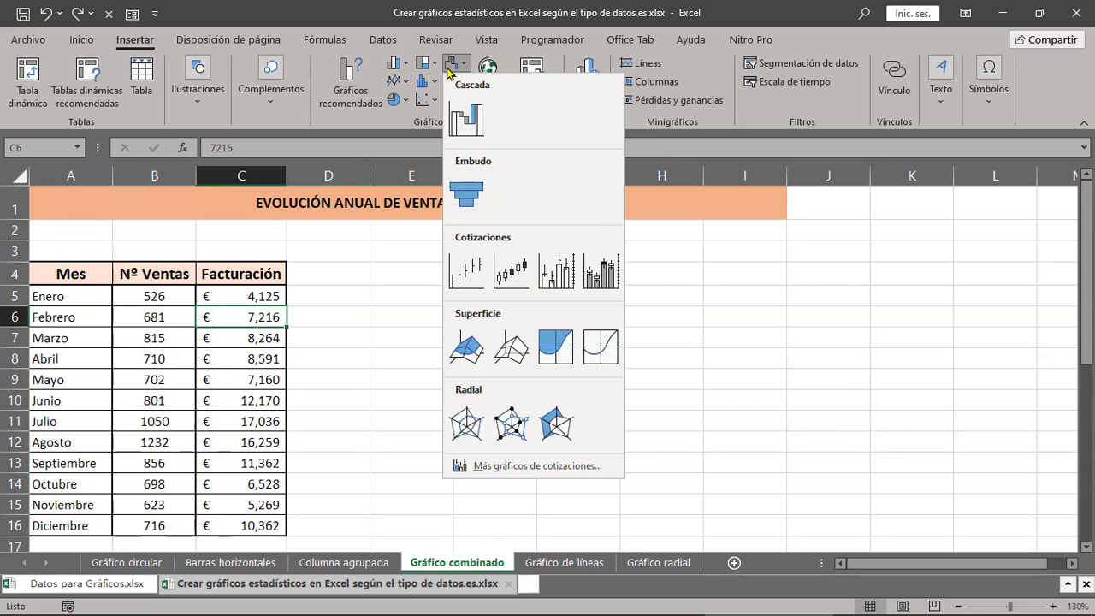
pyautogui.click(433, 105)
pyautogui.click(433, 101)
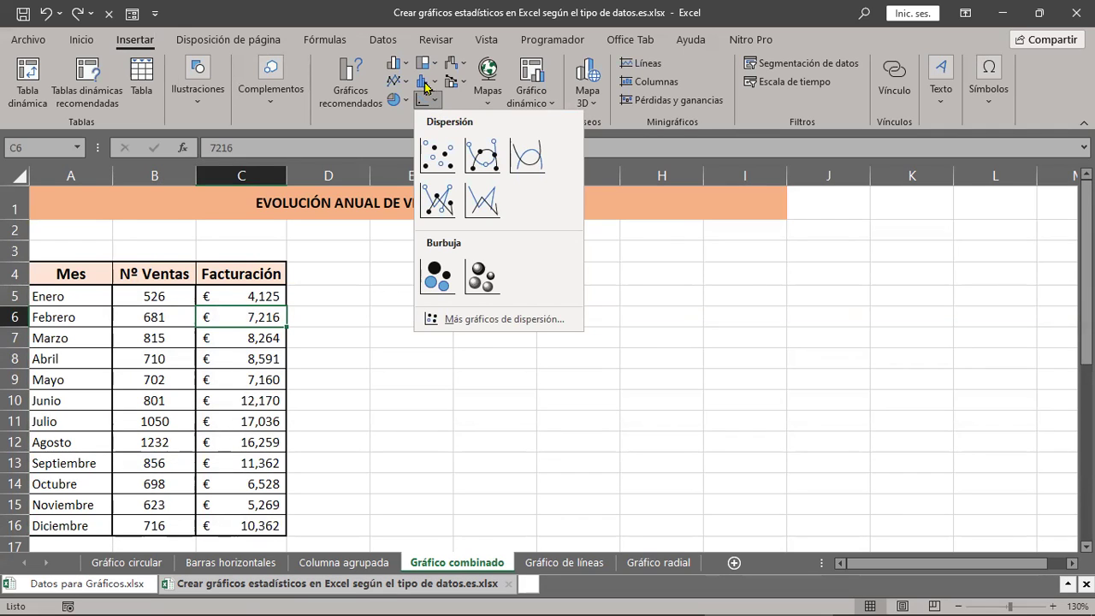
pyautogui.click(462, 91)
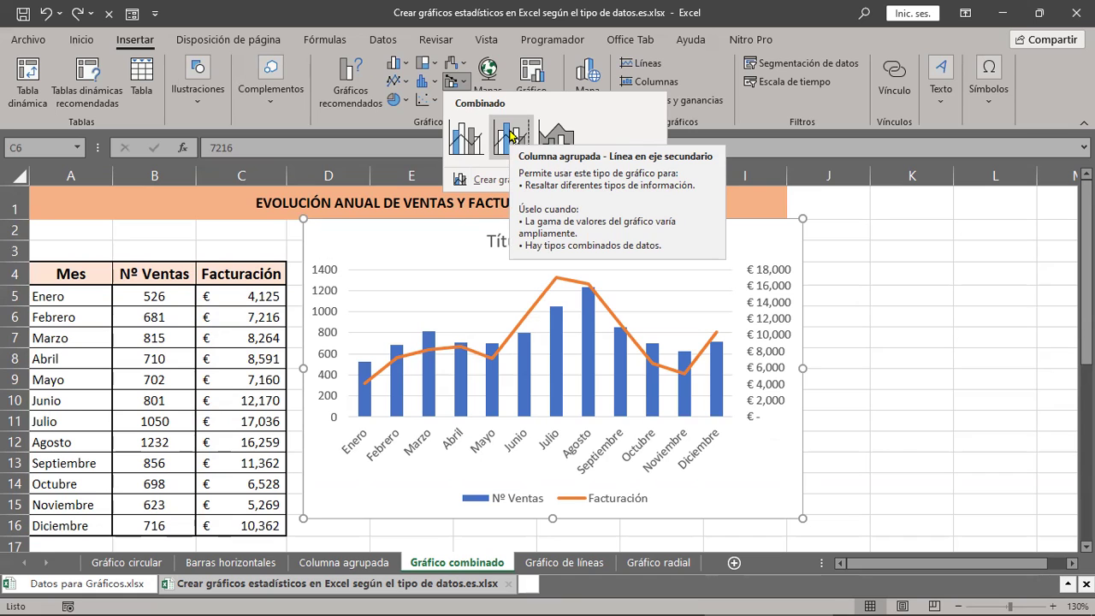
# Insert a Columna agrupada – Línea en eje secundario chart and nudge it lower
pyautogui.click(510, 135)
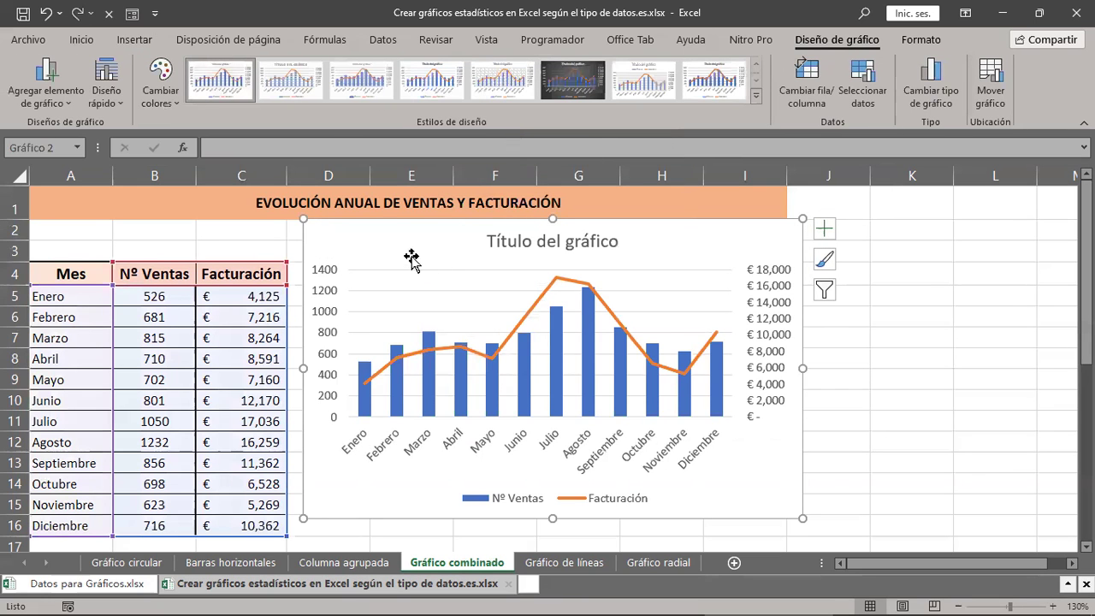
pyautogui.moveTo(411, 258); pyautogui.dragTo(417, 288)
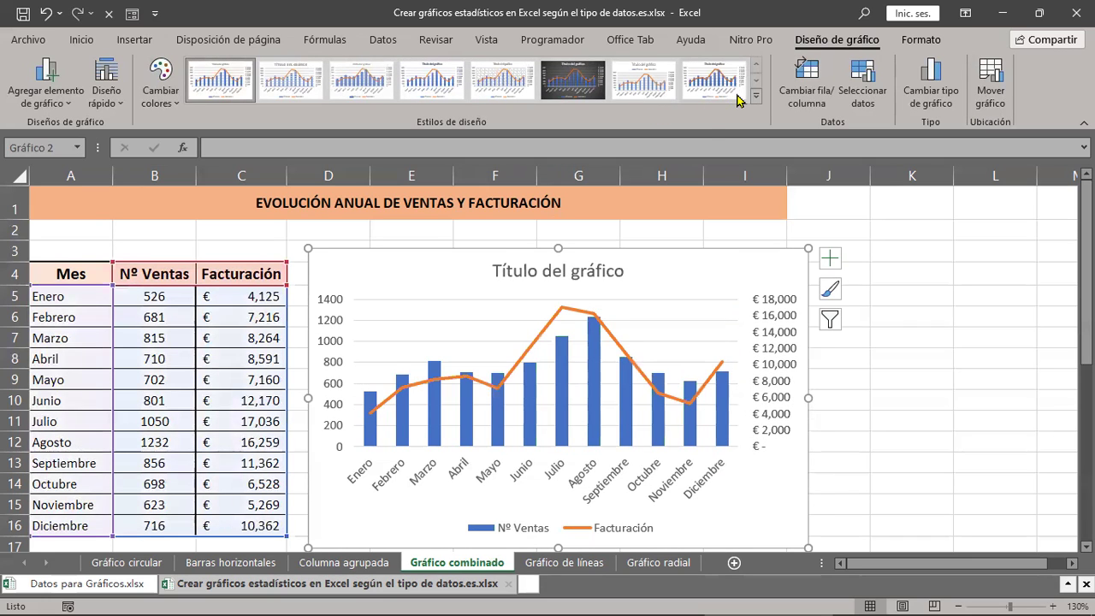
pyautogui.scroll(-4, 728, 384)
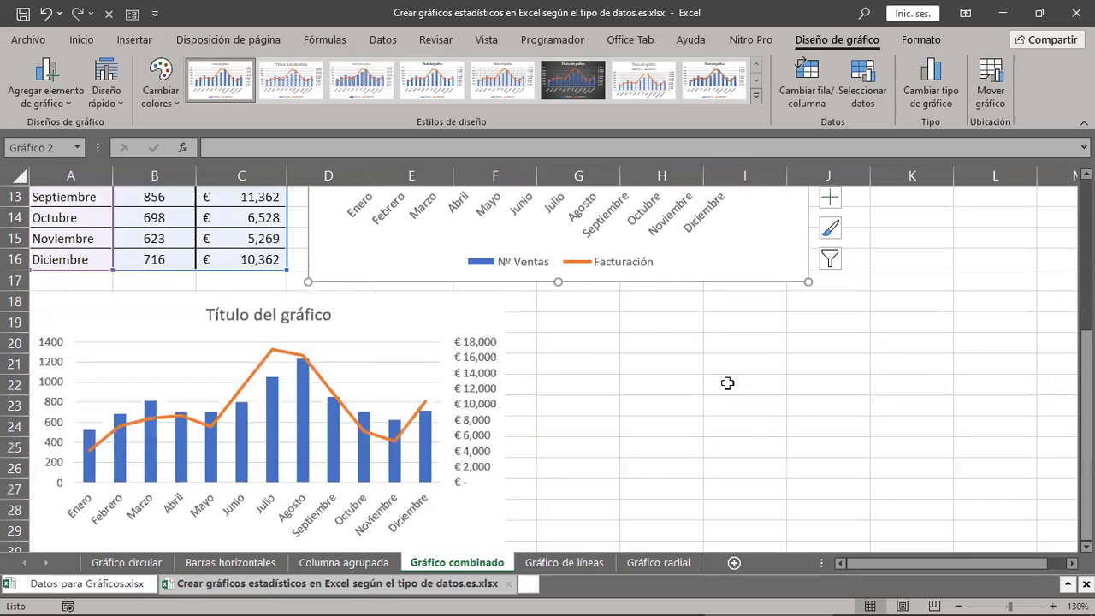
pyautogui.scroll(4, 728, 384)
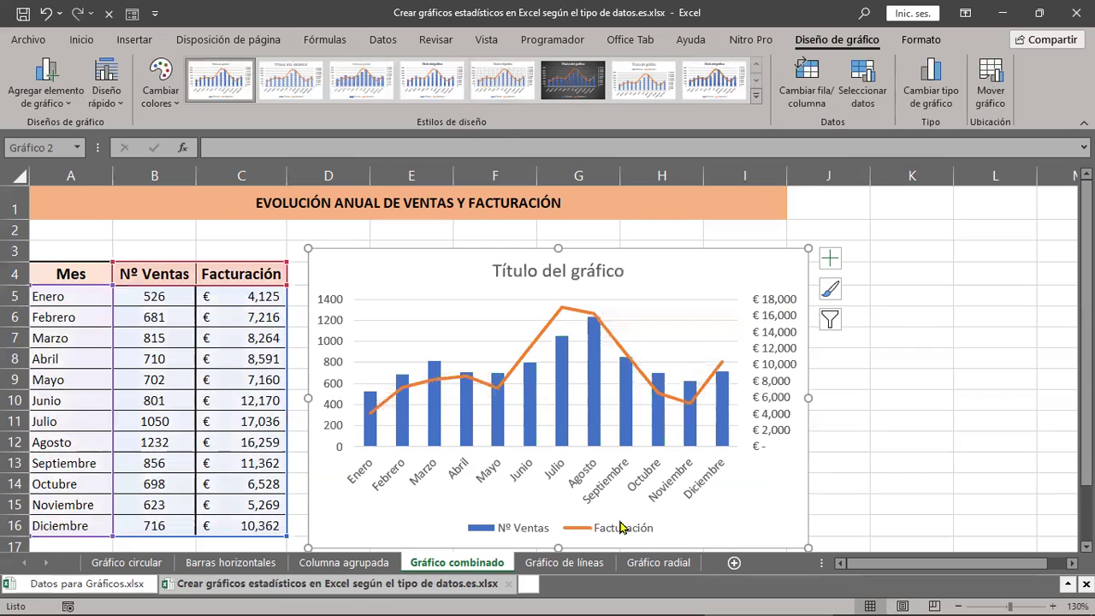
pyautogui.scroll(-3, 917, 437)
pyautogui.scroll(-2, 918, 437)
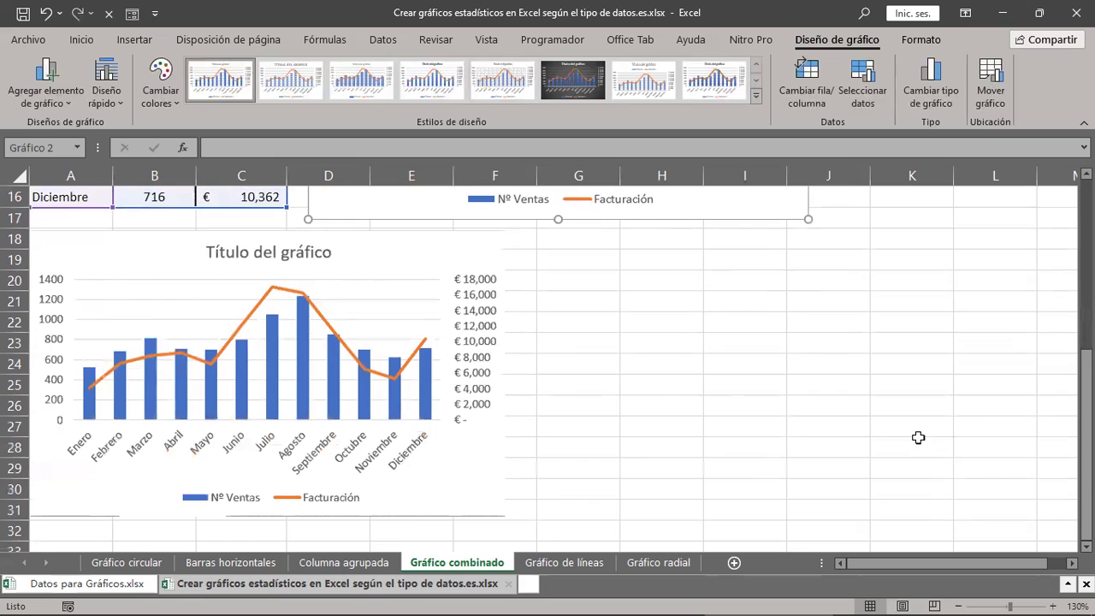
pyautogui.scroll(5, 918, 437)
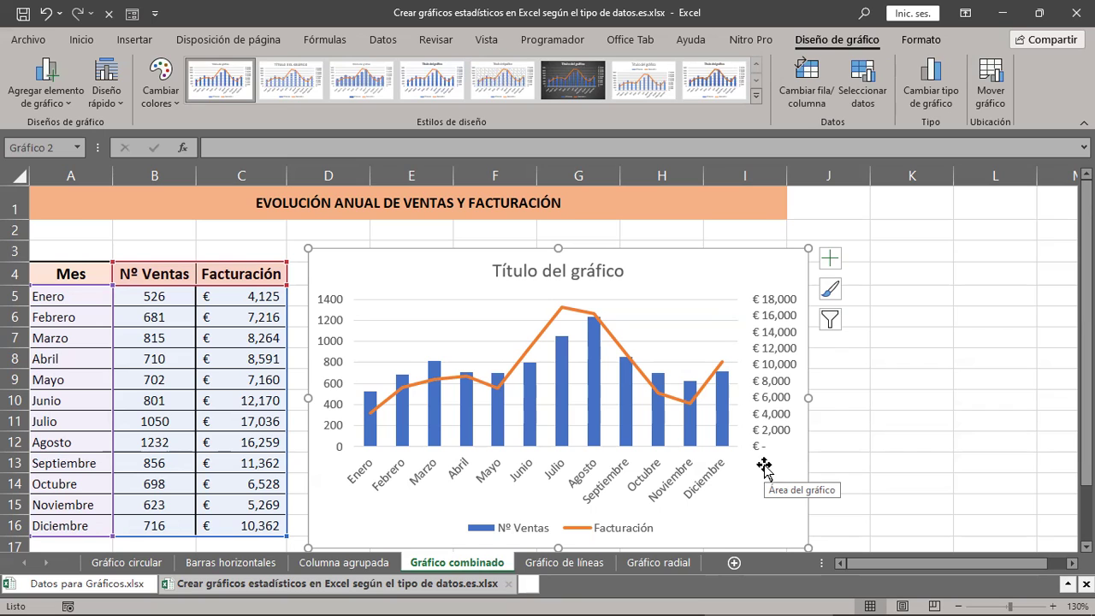
pyautogui.click(134, 39)
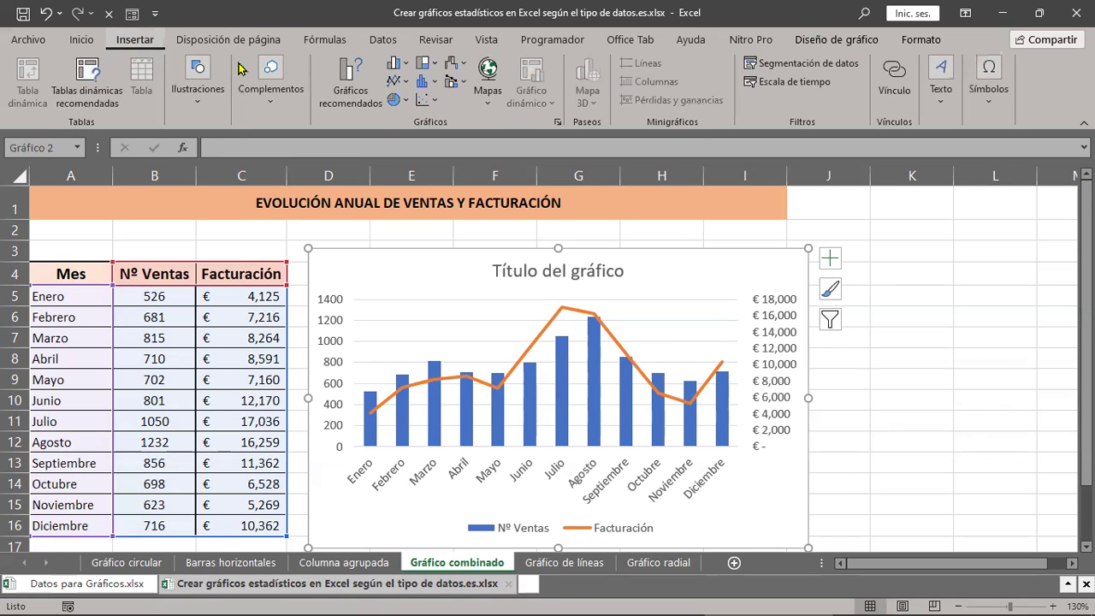
pyautogui.click(396, 63)
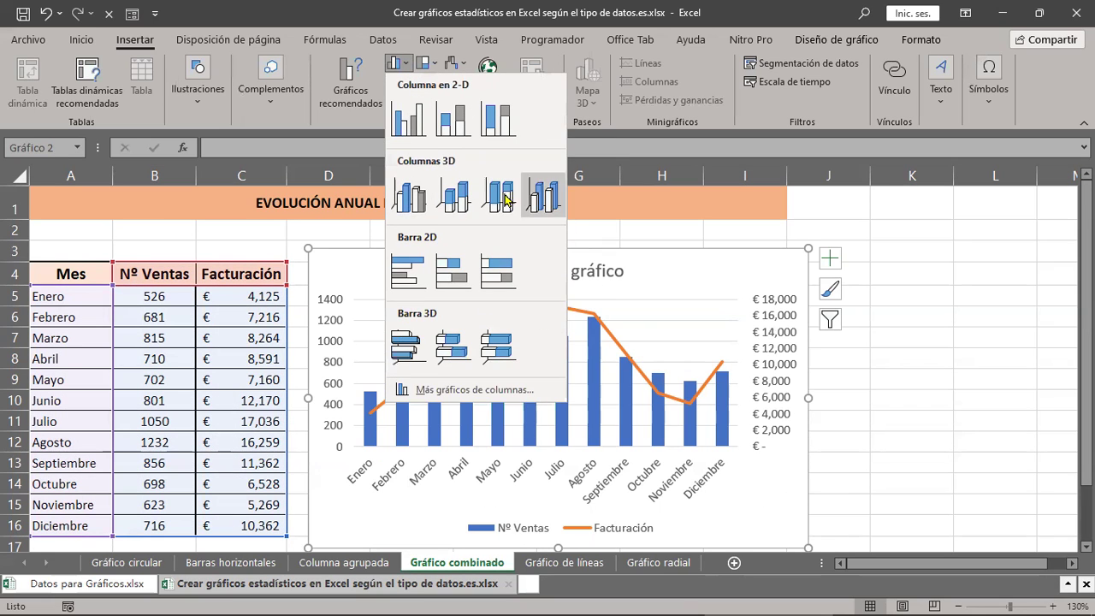
pyautogui.click(987, 299)
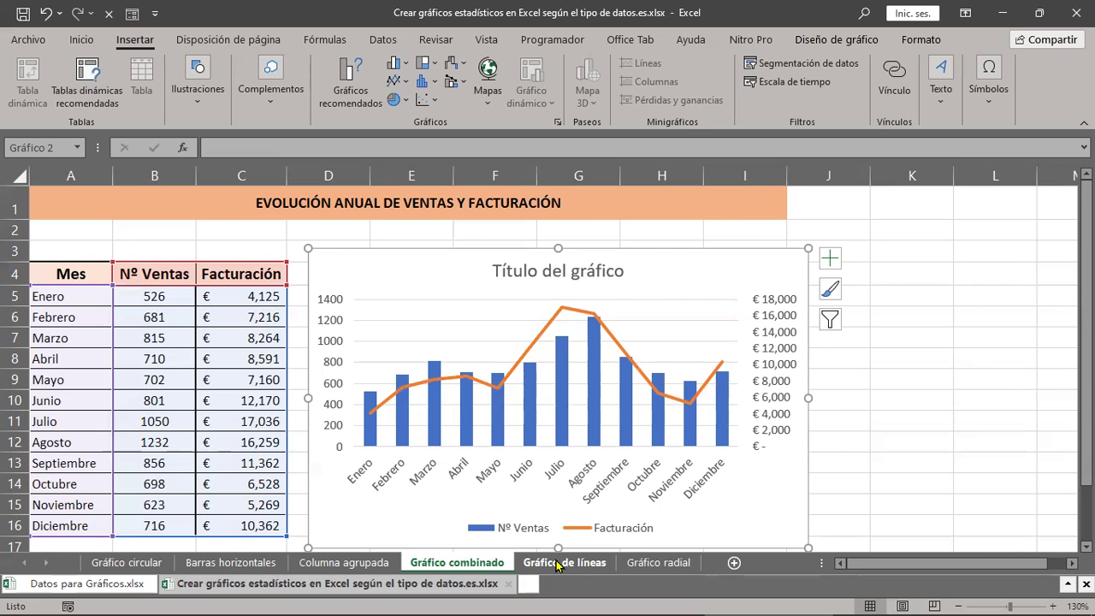
# Switch to the Gráfico de líneas sheet and select the IPC data table
pyautogui.click(556, 562)
pyautogui.scroll(5, 603, 422)
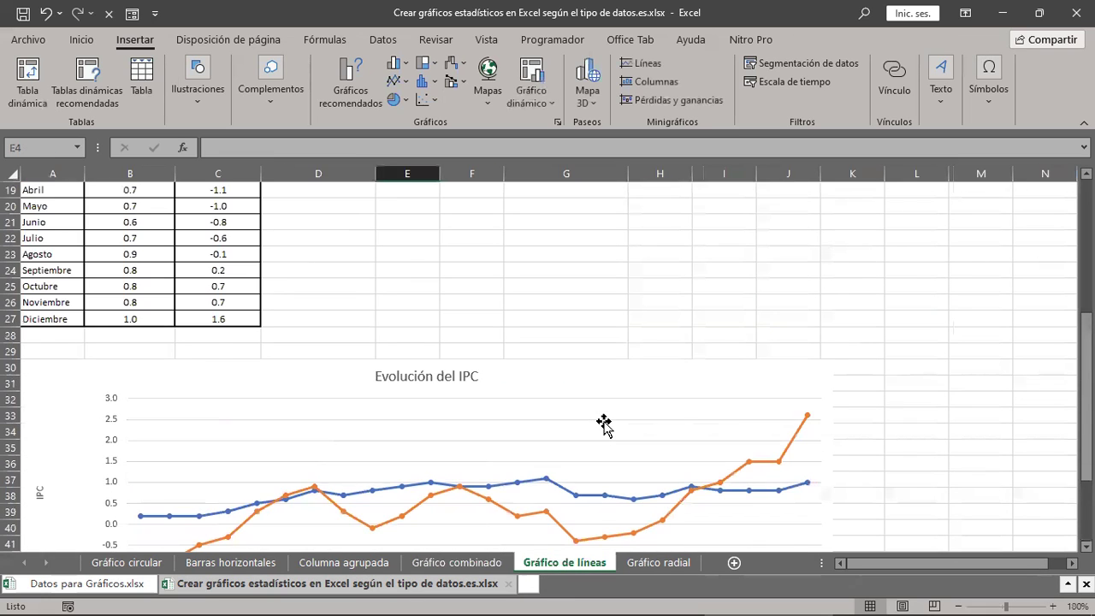
pyautogui.scroll(4, 603, 422)
pyautogui.scroll(2, 603, 421)
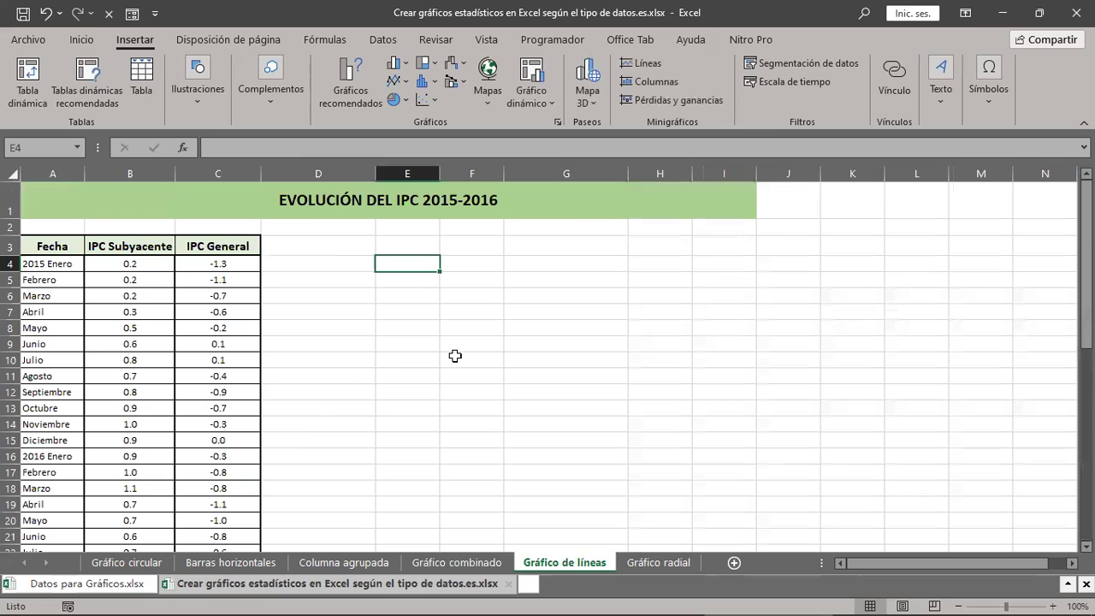
pyautogui.moveTo(56, 244)
pyautogui.mouseDown()
pyautogui.moveTo(248, 462)
pyautogui.moveTo(242, 522)
pyautogui.mouseUp()
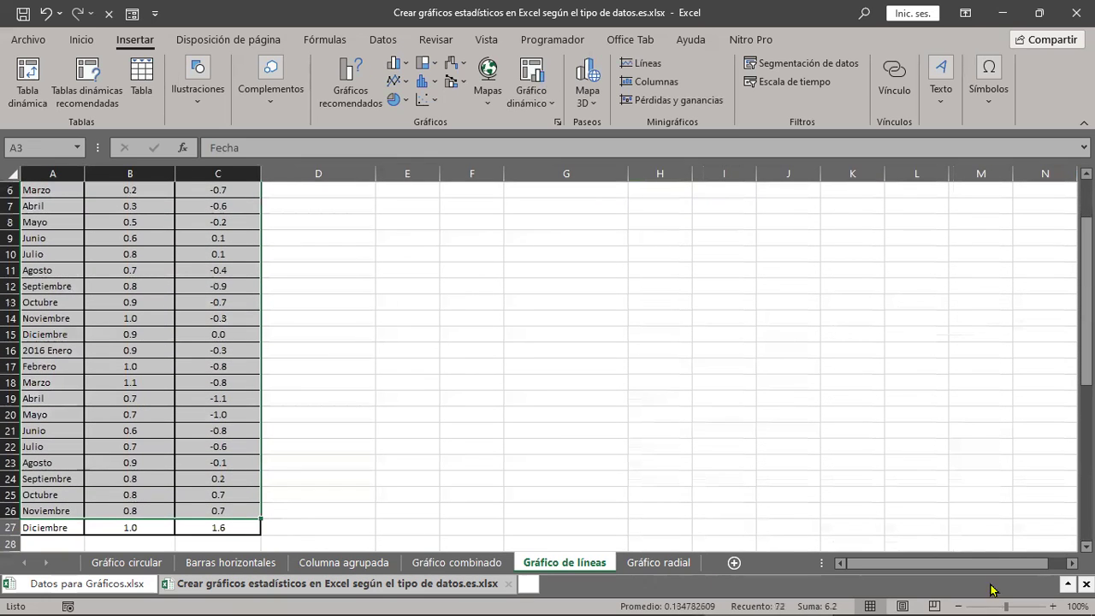
# Zoom in and select the Fecha header and first months of the IPC table
pyautogui.click(1052, 605)
pyautogui.click(1053, 606)
pyautogui.click(1053, 605)
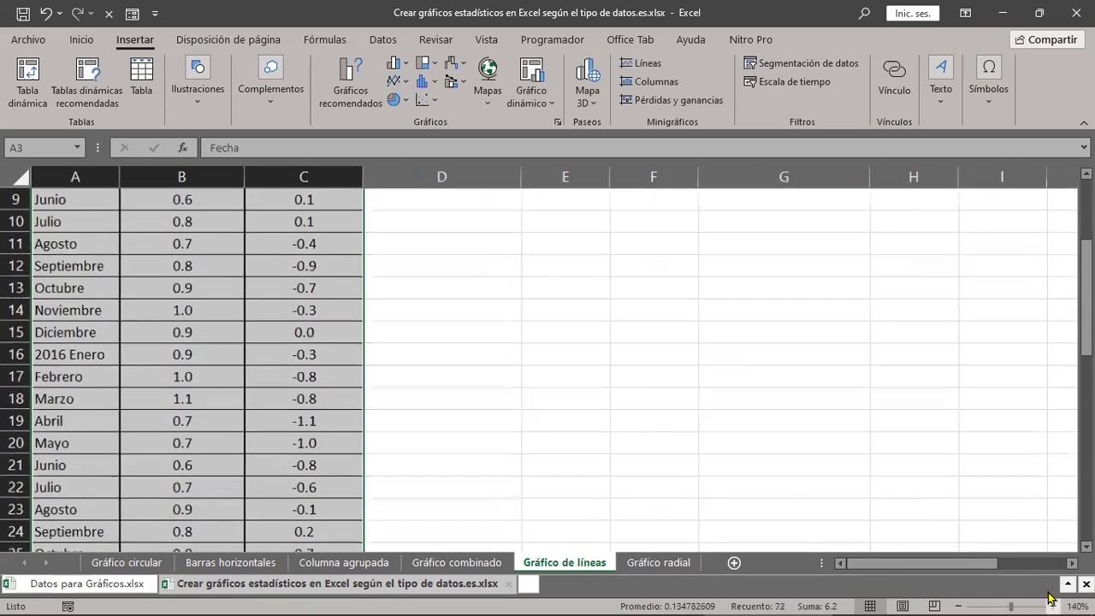
pyautogui.click(1053, 605)
pyautogui.click(1053, 606)
pyautogui.scroll(3, 183, 274)
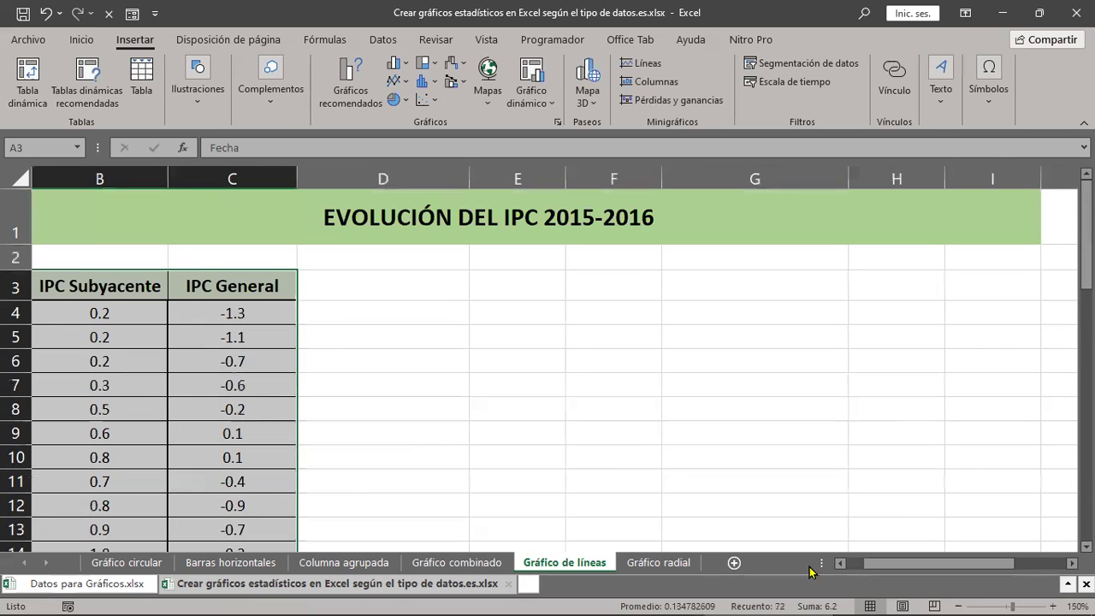
pyautogui.click(840, 563)
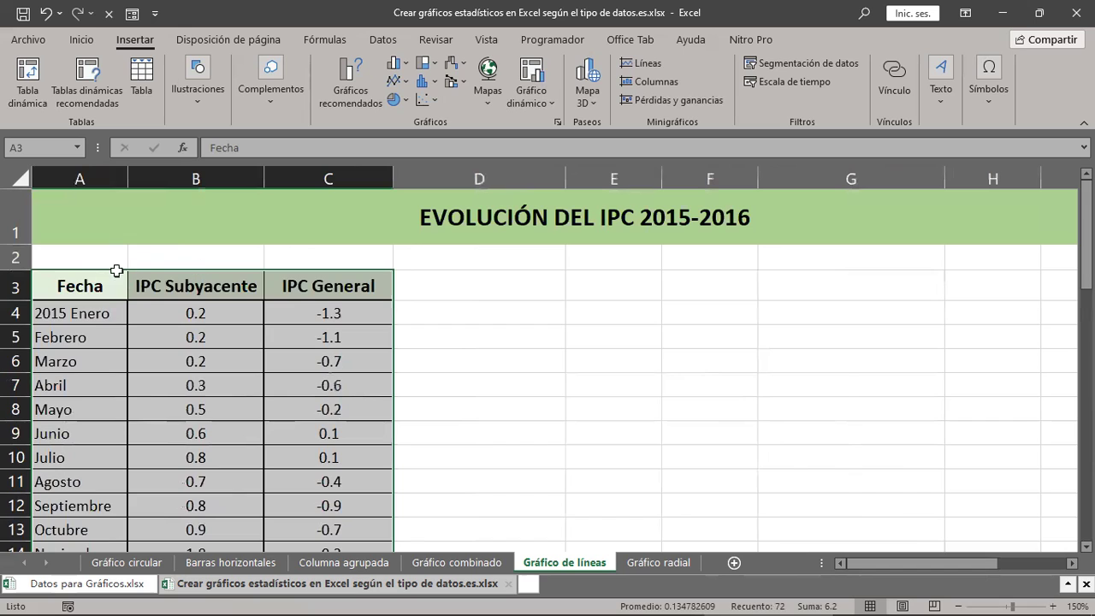
pyautogui.moveTo(86, 283); pyautogui.dragTo(219, 314)
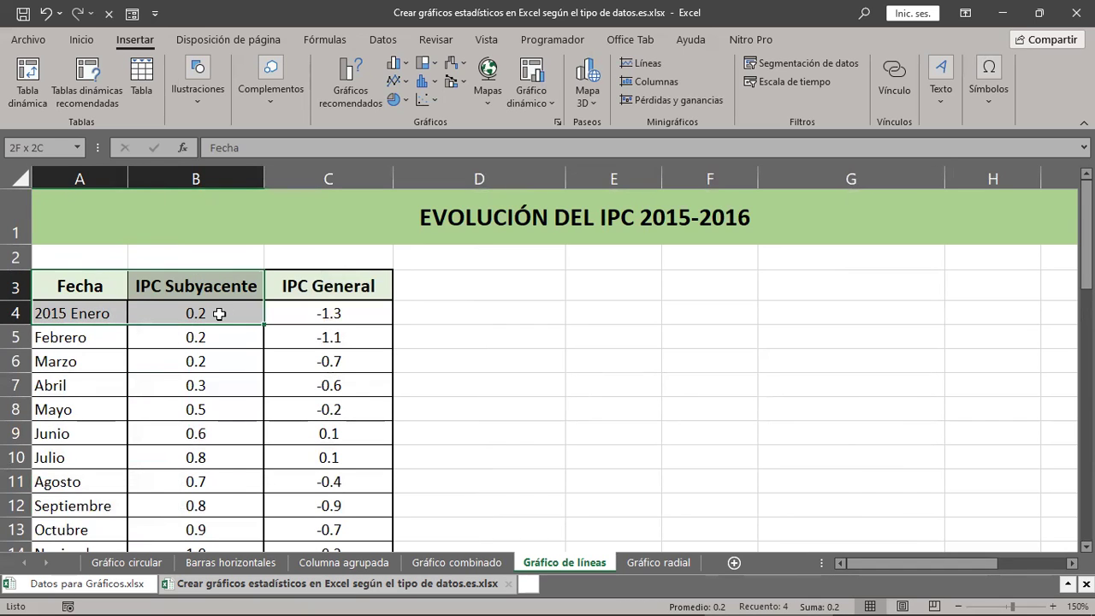
pyautogui.moveTo(220, 314); pyautogui.dragTo(320, 460)
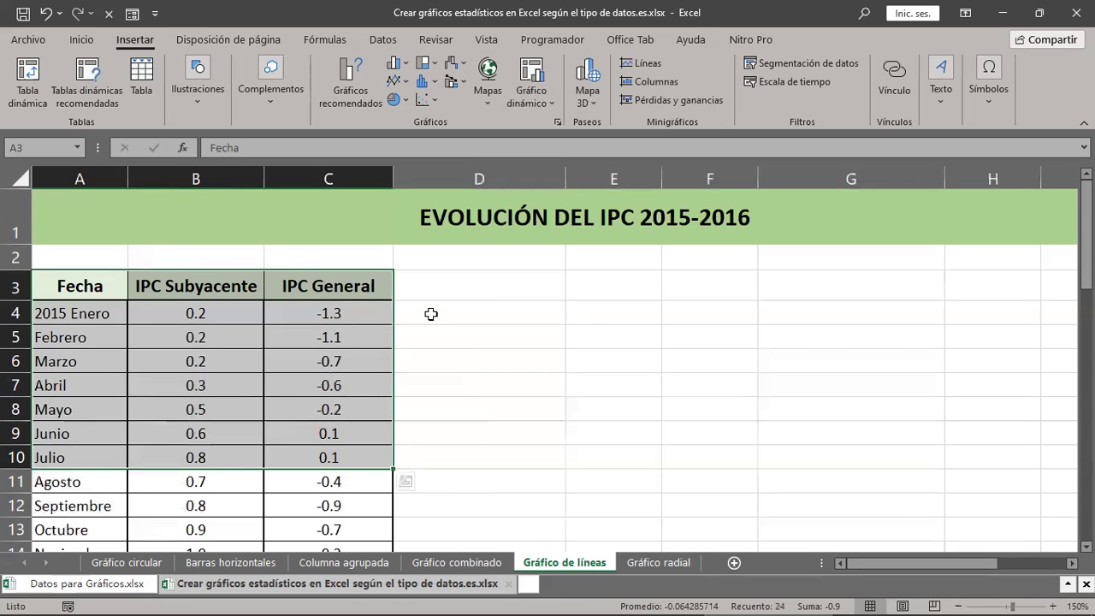
# Zoom back out to 130% and deselect the range by picking cell C7
pyautogui.scroll(-6, 431, 314)
pyautogui.scroll(-4, 431, 314)
pyautogui.scroll(-1, 431, 314)
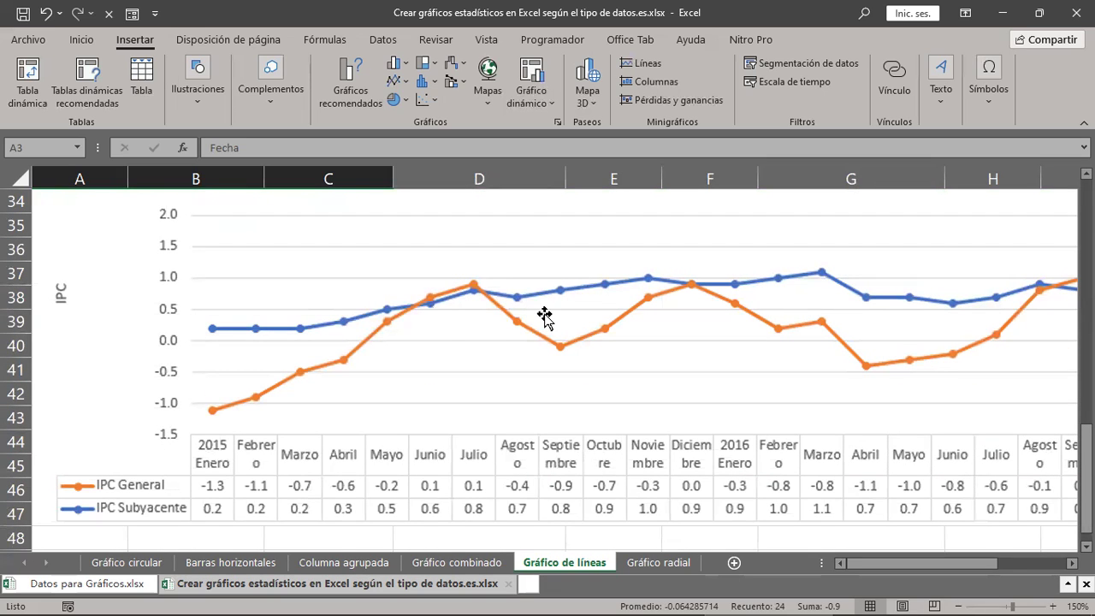
pyautogui.click(959, 604)
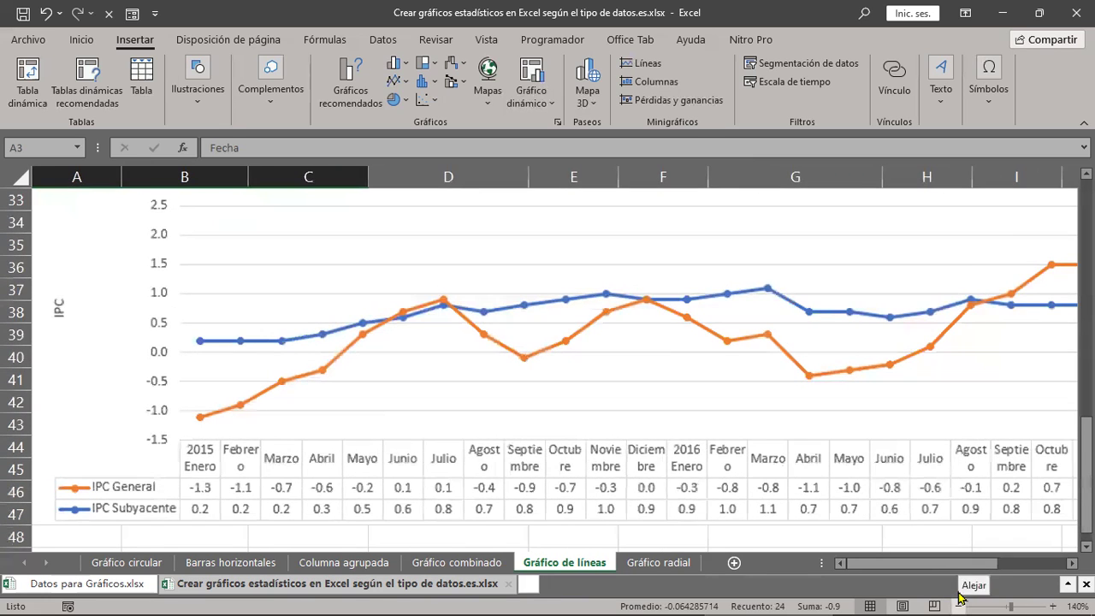
pyautogui.click(959, 599)
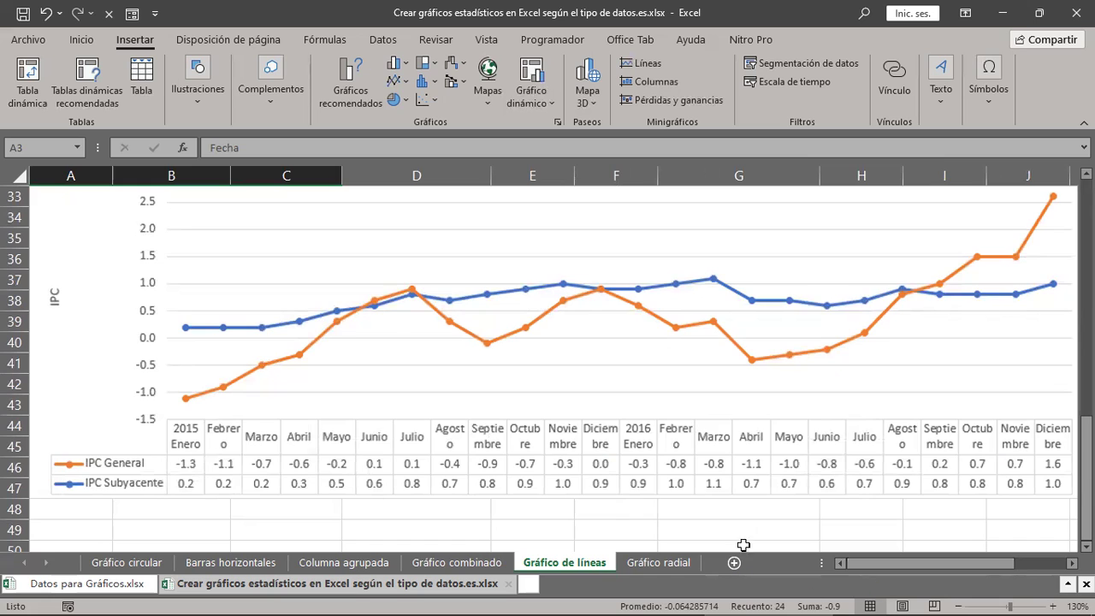
pyautogui.scroll(5, 293, 435)
pyautogui.scroll(5, 292, 435)
pyautogui.click(234, 293)
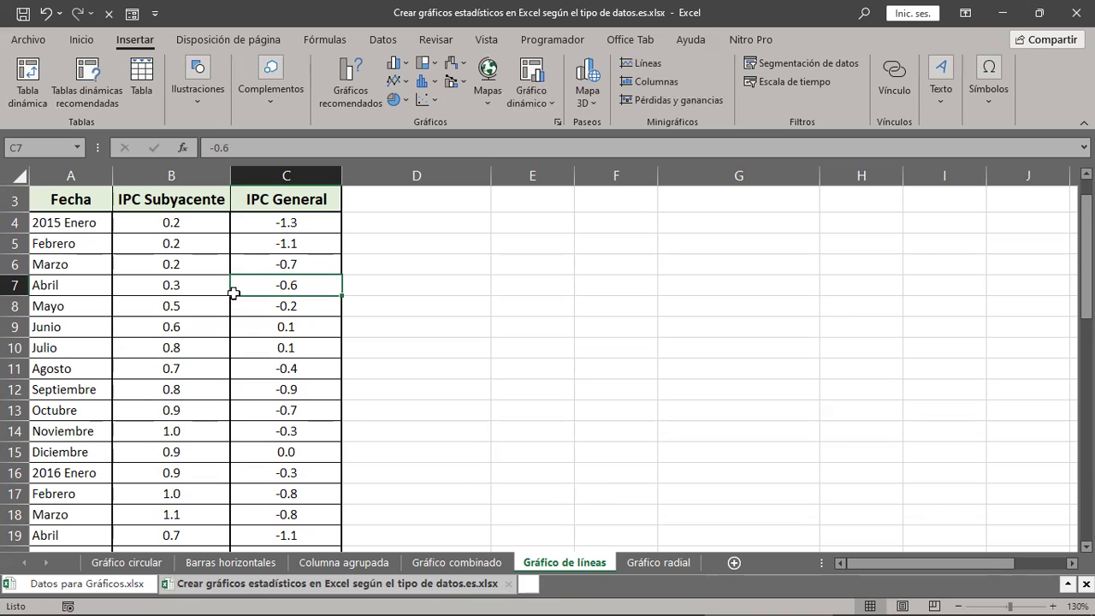
# Insert a Línea con marcadores chart of IPC Subyacente and IPC General for 2015–2016
pyautogui.scroll(2, 234, 294)
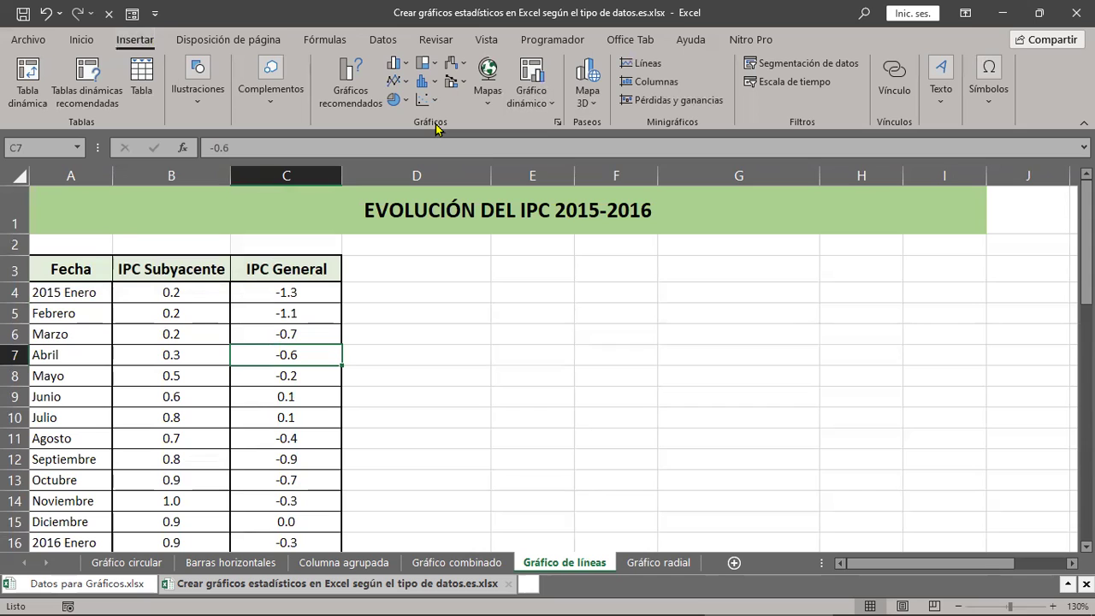
pyautogui.click(406, 85)
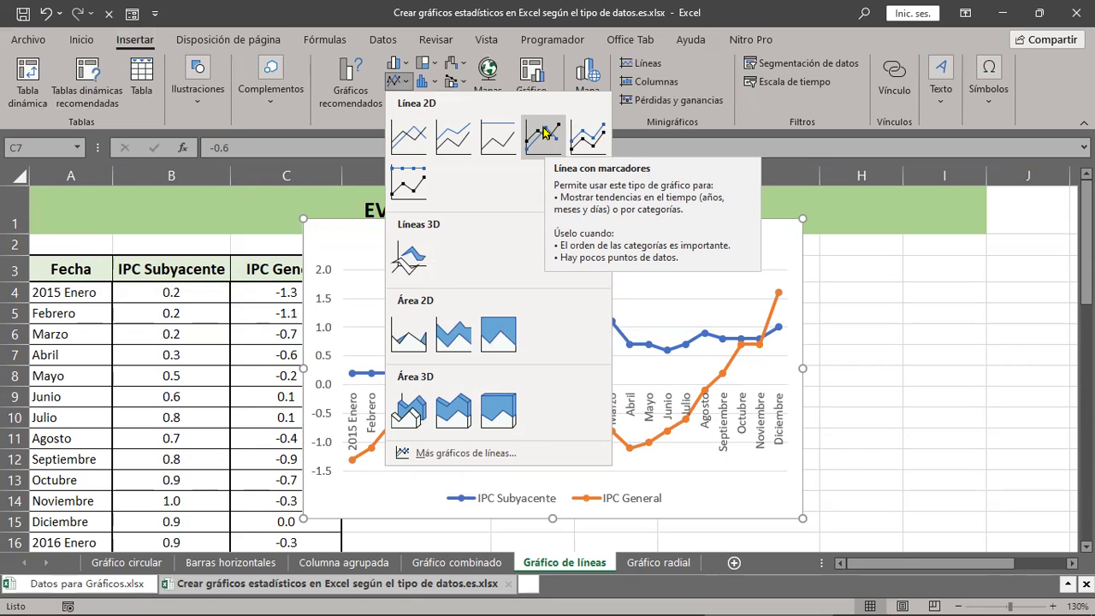
pyautogui.click(544, 133)
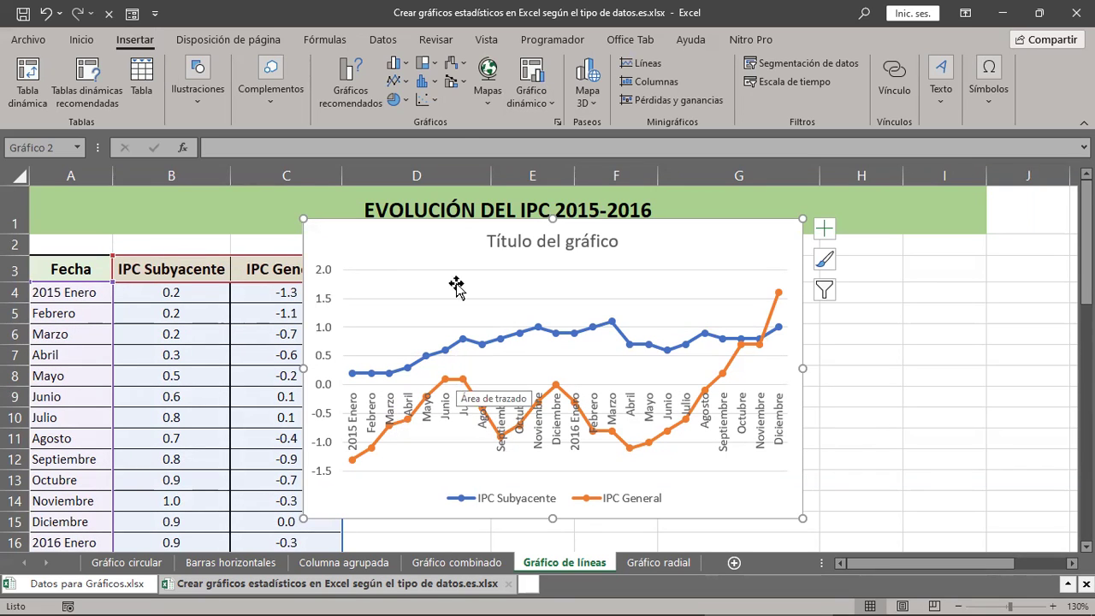
pyautogui.click(410, 87)
pyautogui.click(593, 138)
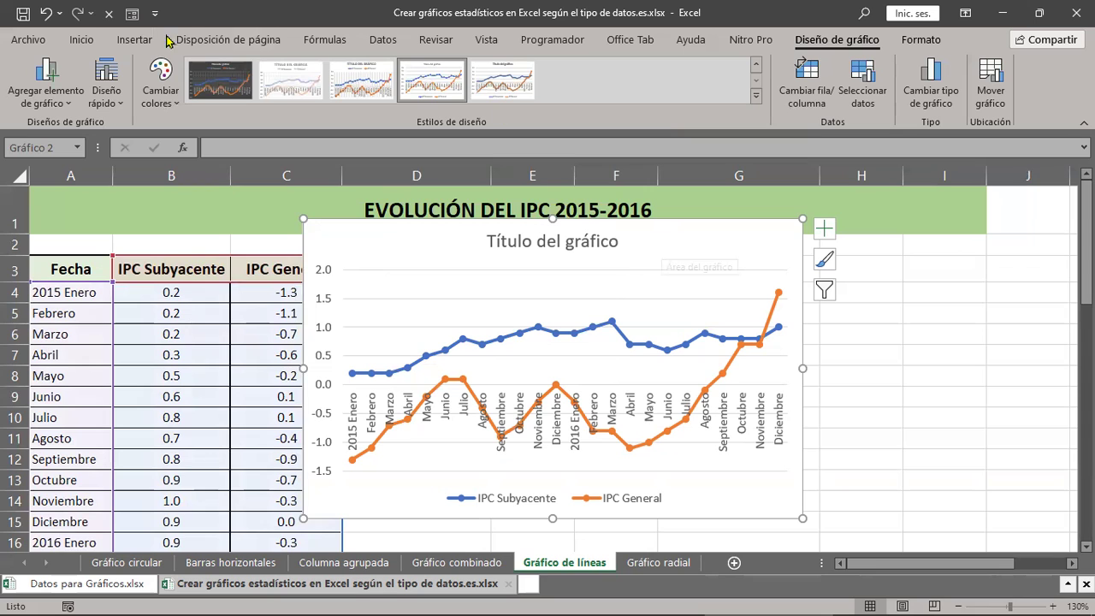
# Delete the chart and insert a Línea apilada con marcadores chart from the IPC table
pyautogui.click(45, 15)
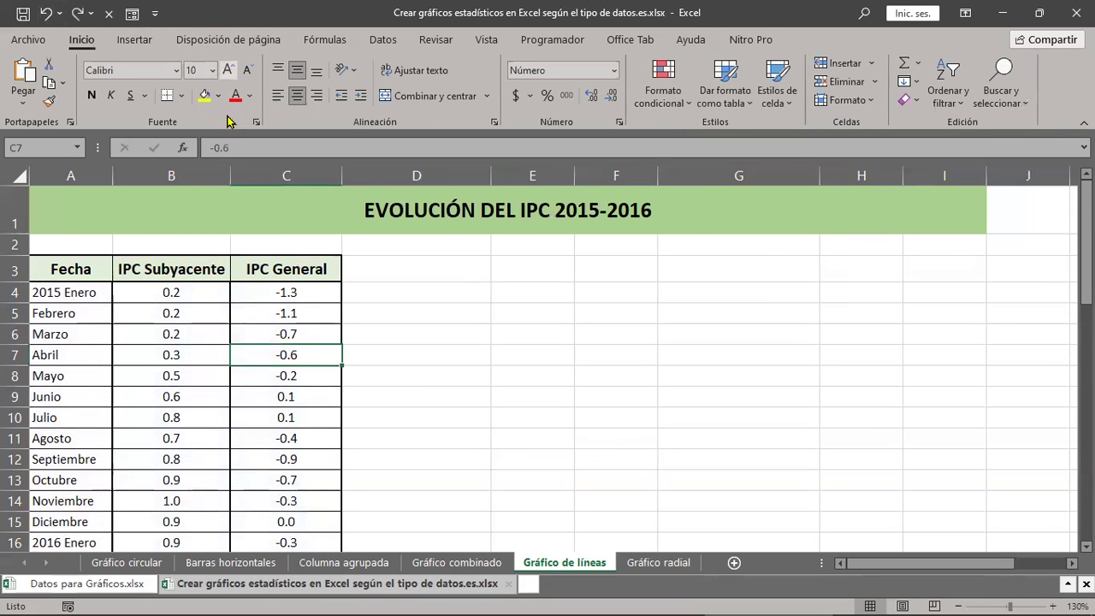
pyautogui.click(225, 314)
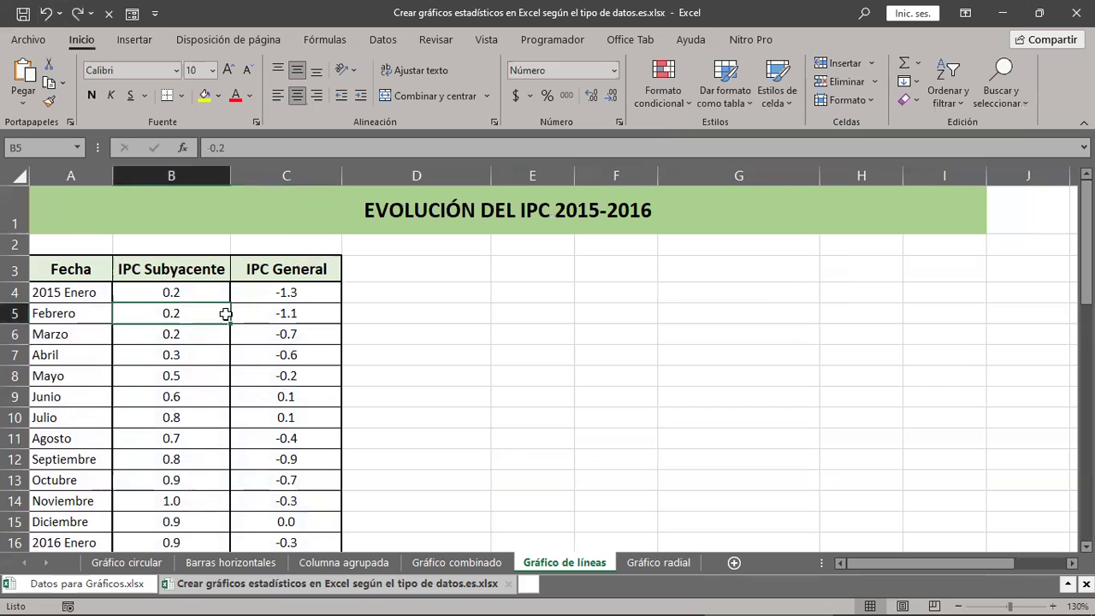
pyautogui.click(137, 43)
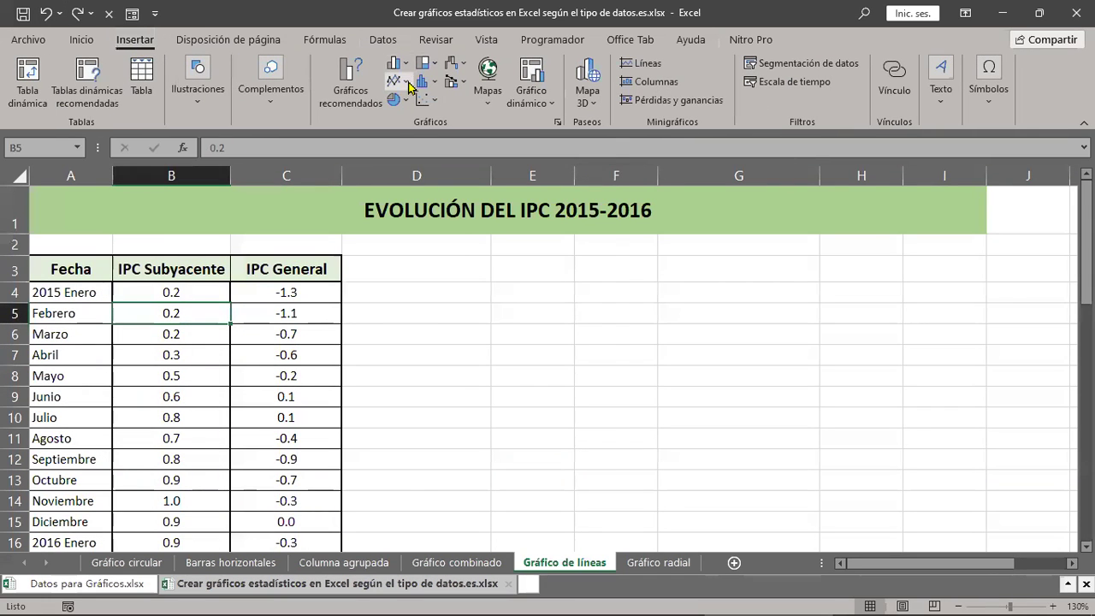
pyautogui.click(409, 83)
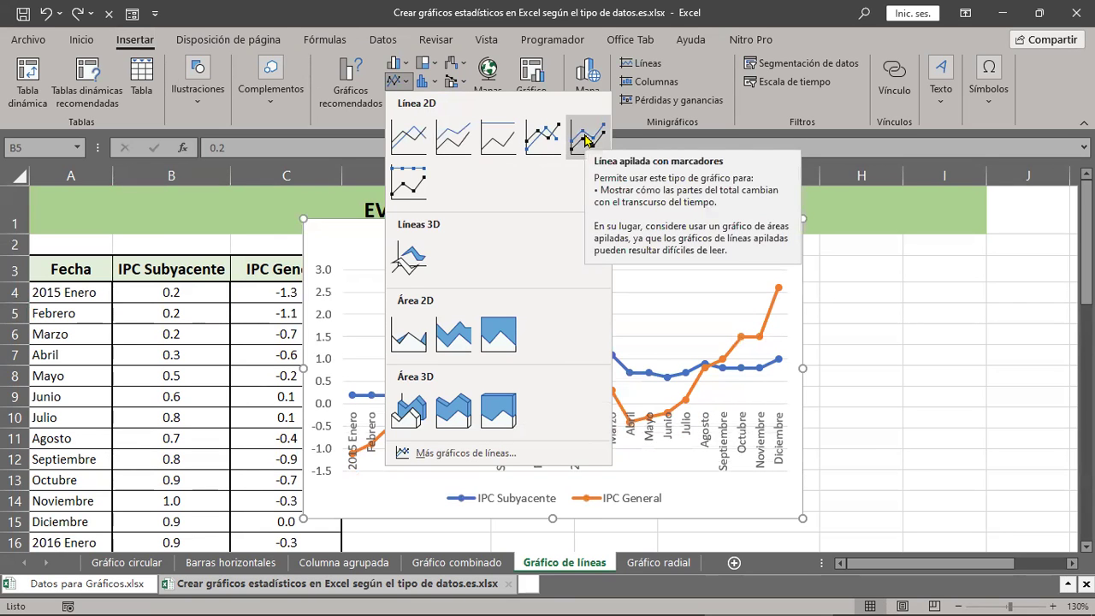
pyautogui.click(587, 139)
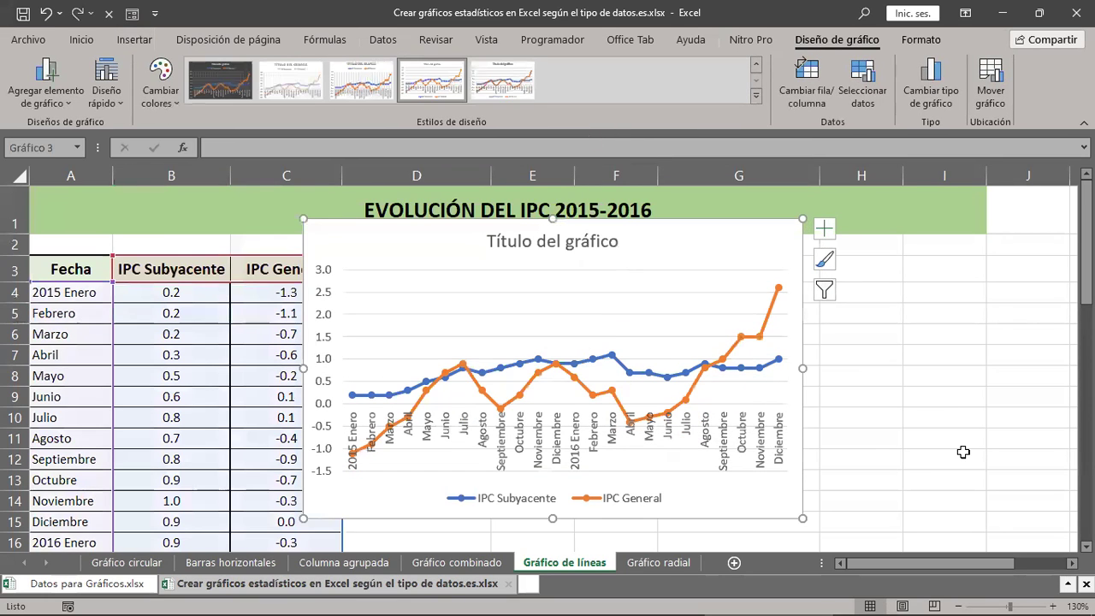
pyautogui.scroll(-2, 963, 452)
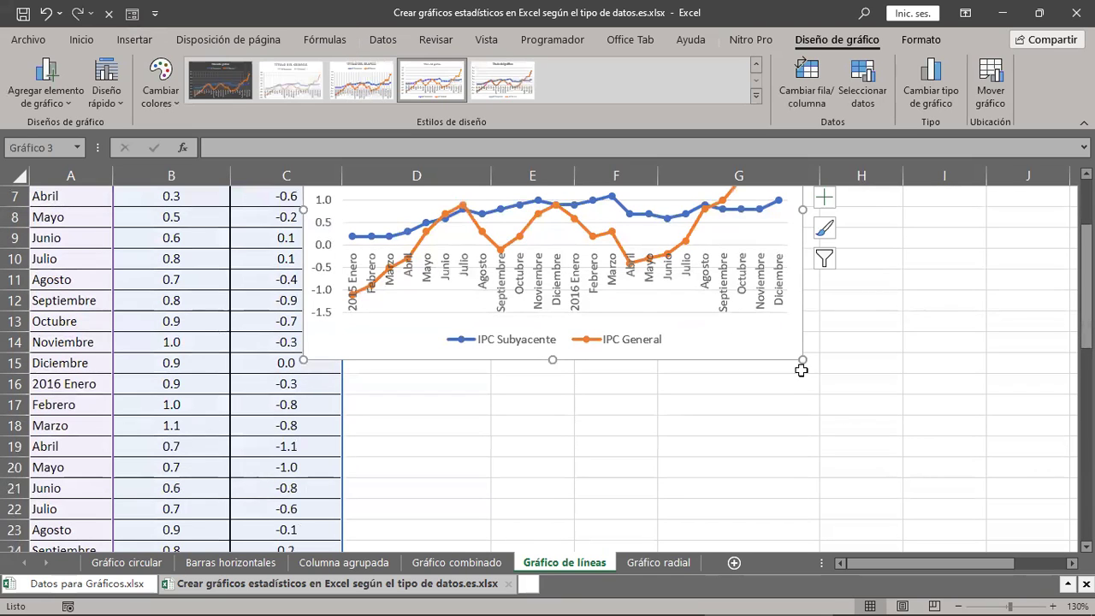
# Enlarge the chart and move it to the right of the data table
pyautogui.moveTo(802, 361); pyautogui.dragTo(1034, 504)
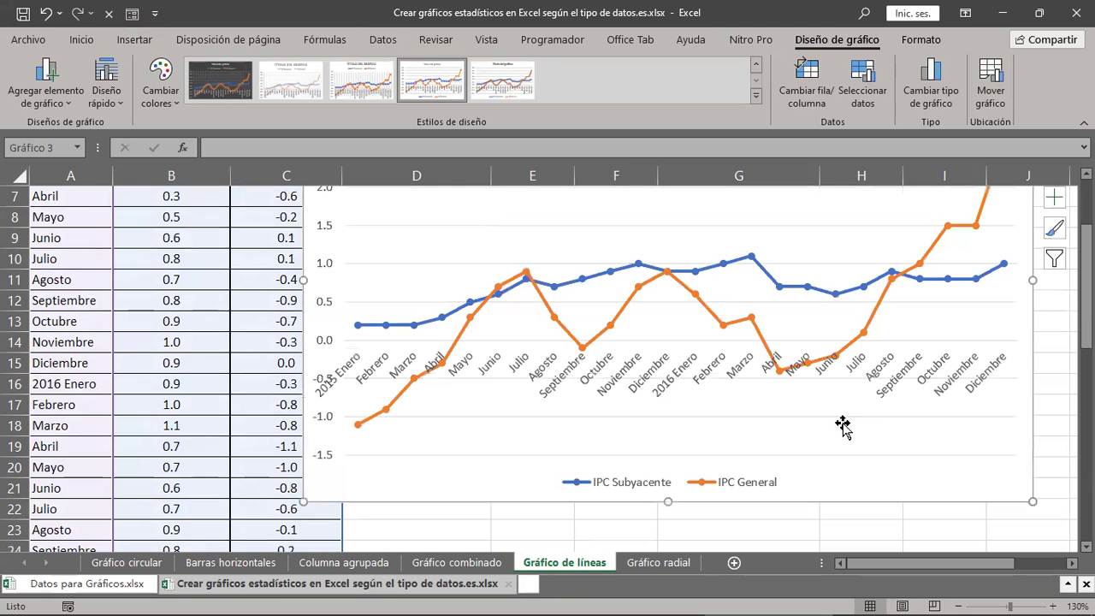
pyautogui.click(486, 205)
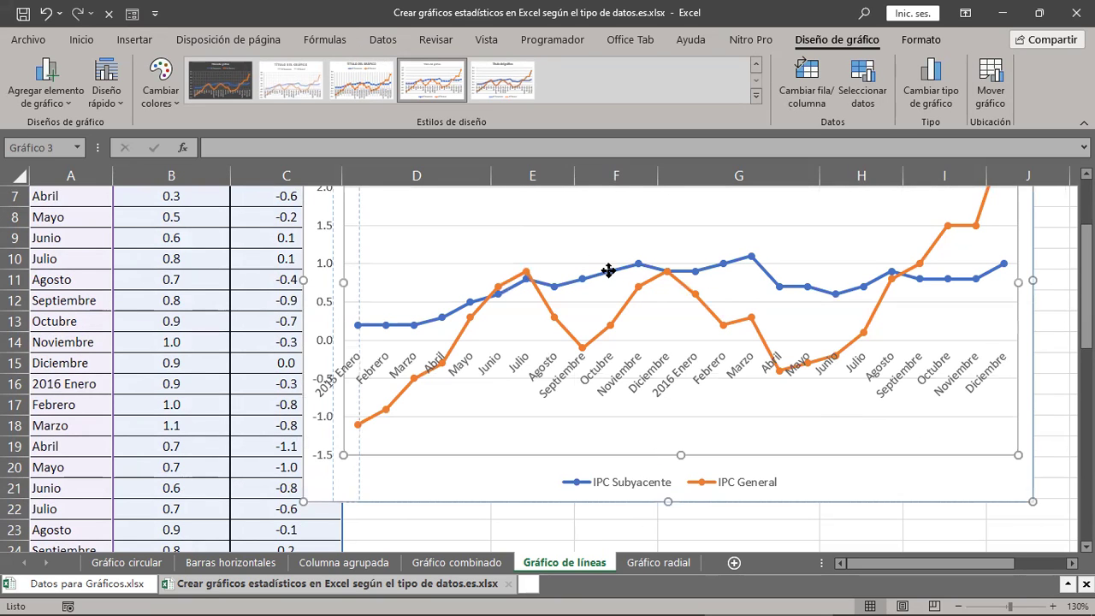
pyautogui.scroll(2, 648, 334)
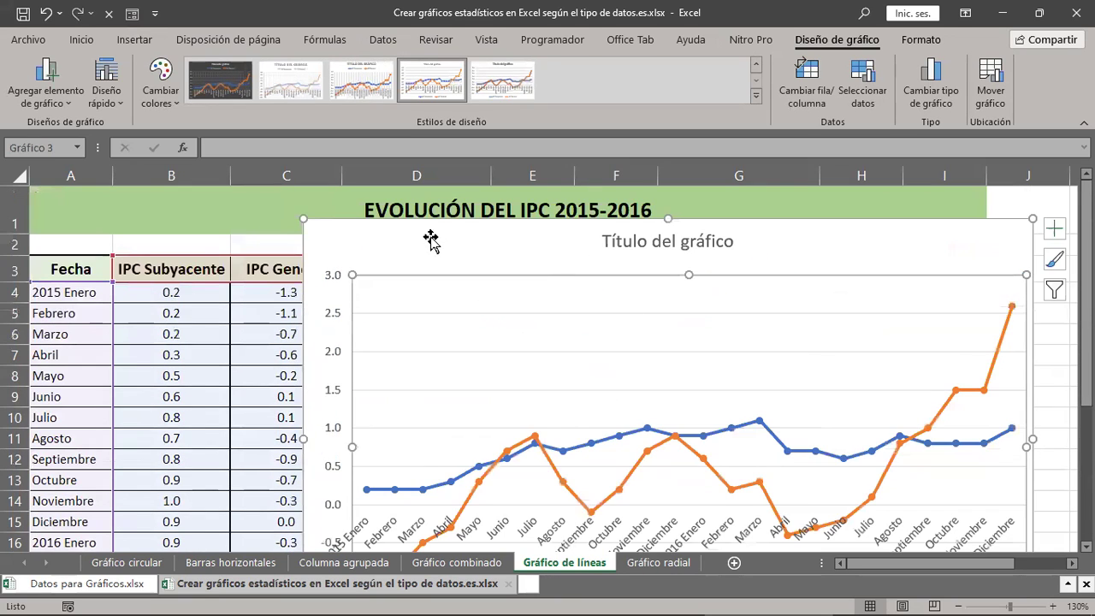
pyautogui.moveTo(430, 236); pyautogui.dragTo(506, 278)
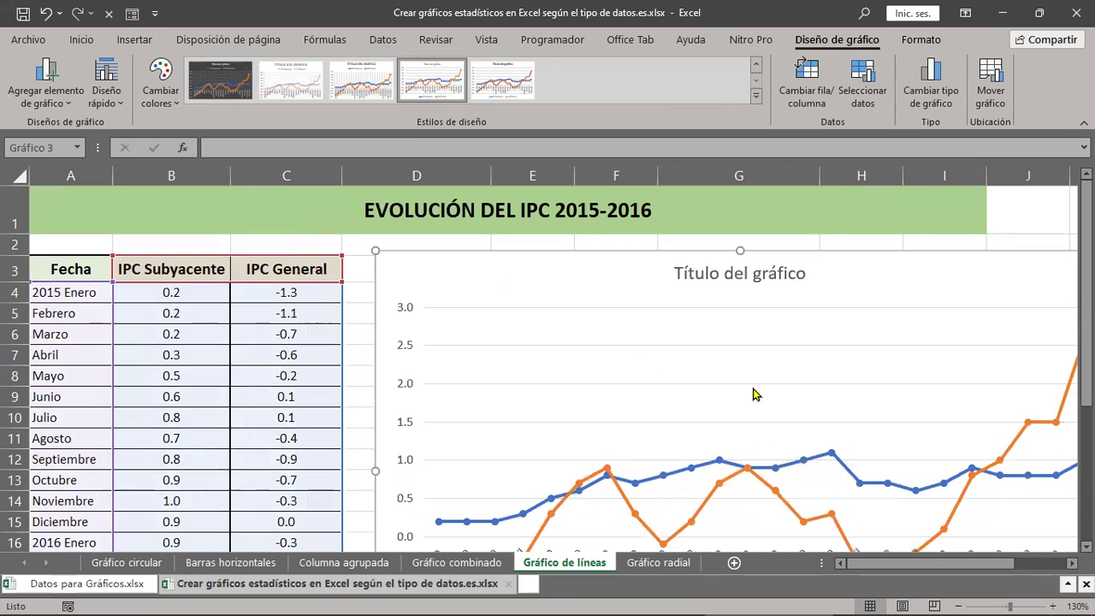
pyautogui.scroll(-5, 769, 395)
pyautogui.scroll(3, 793, 397)
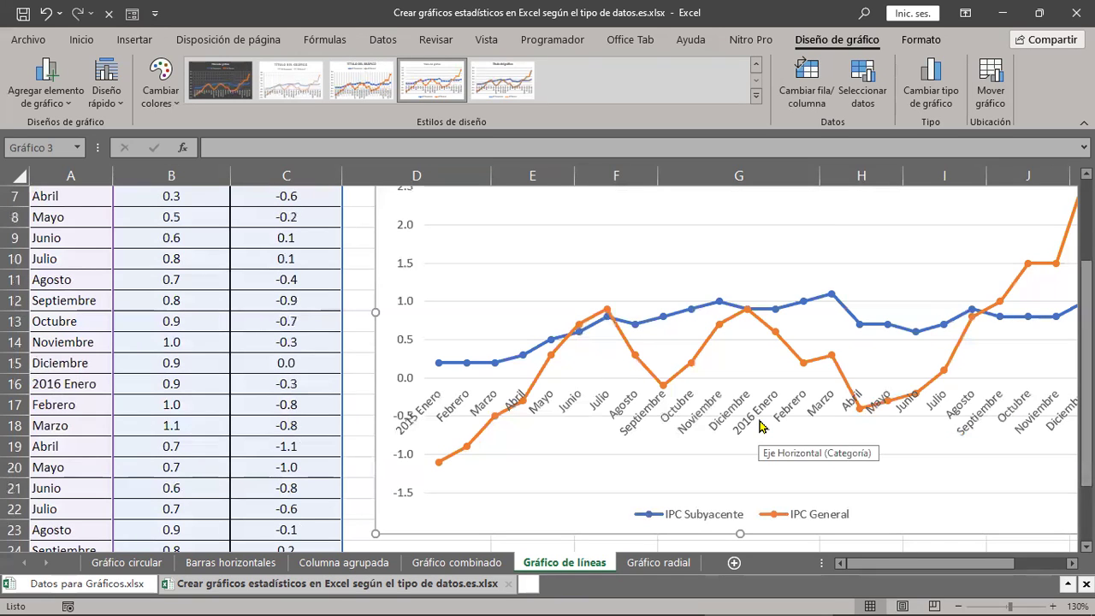
# Browse the Diseño rápido layouts and zoom out so the whole IPC chart is visible
pyautogui.scroll(-5, 632, 438)
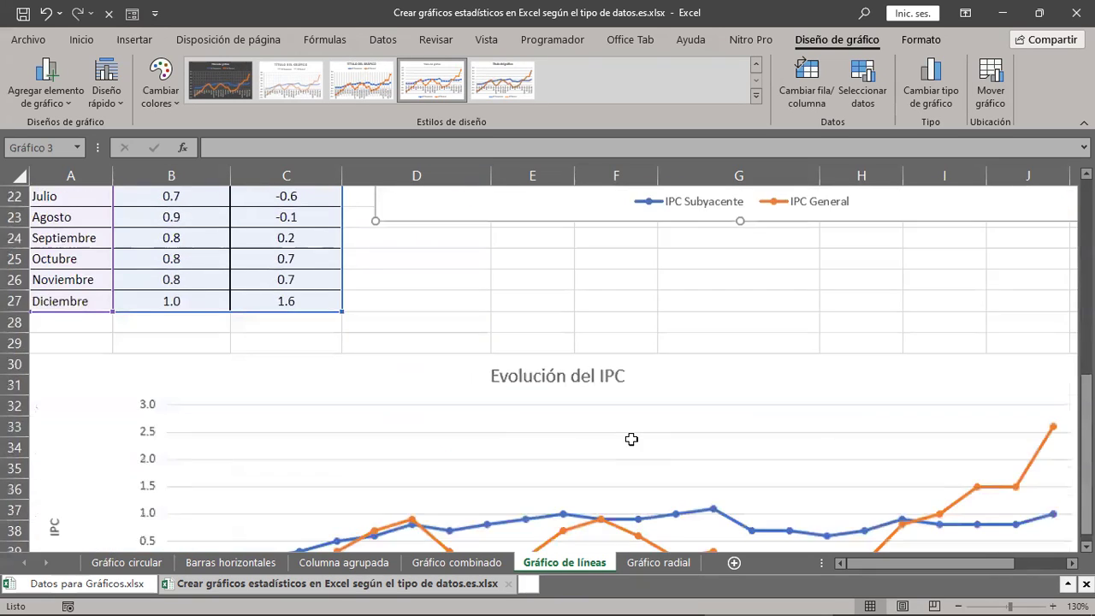
pyautogui.scroll(-3, 631, 439)
pyautogui.scroll(-1, 631, 439)
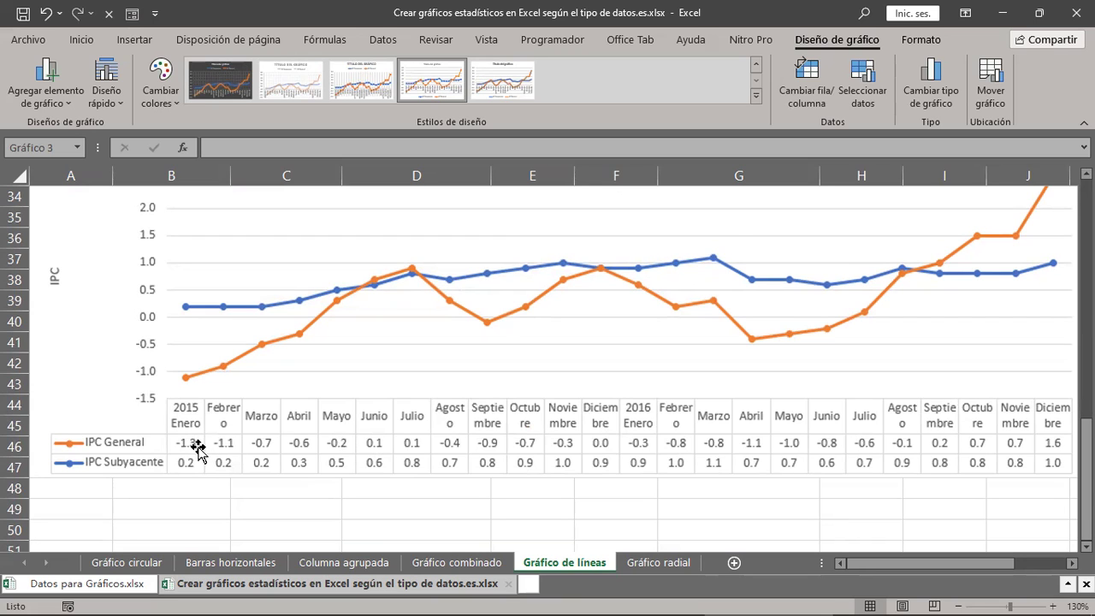
pyautogui.scroll(5, 411, 342)
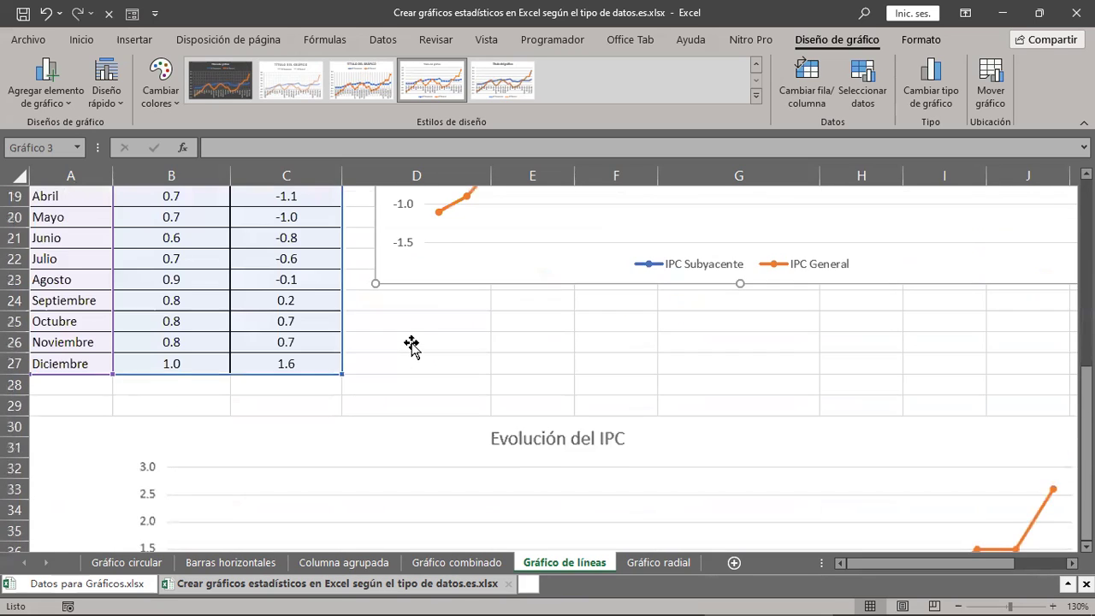
pyautogui.scroll(4, 410, 342)
pyautogui.scroll(2, 410, 342)
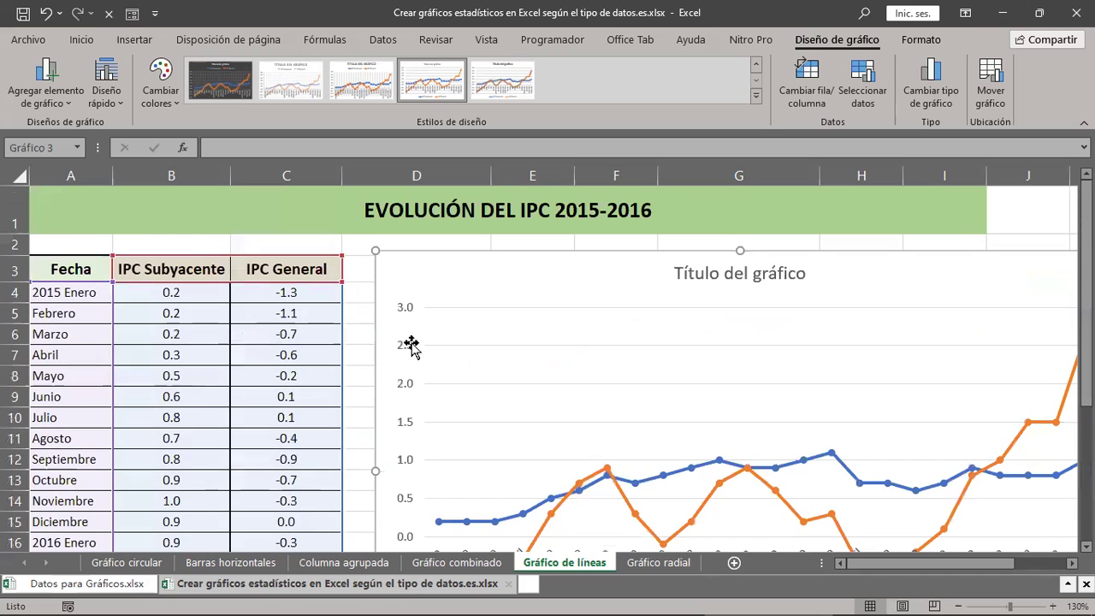
pyautogui.click(114, 101)
pyautogui.scroll(-3, 698, 416)
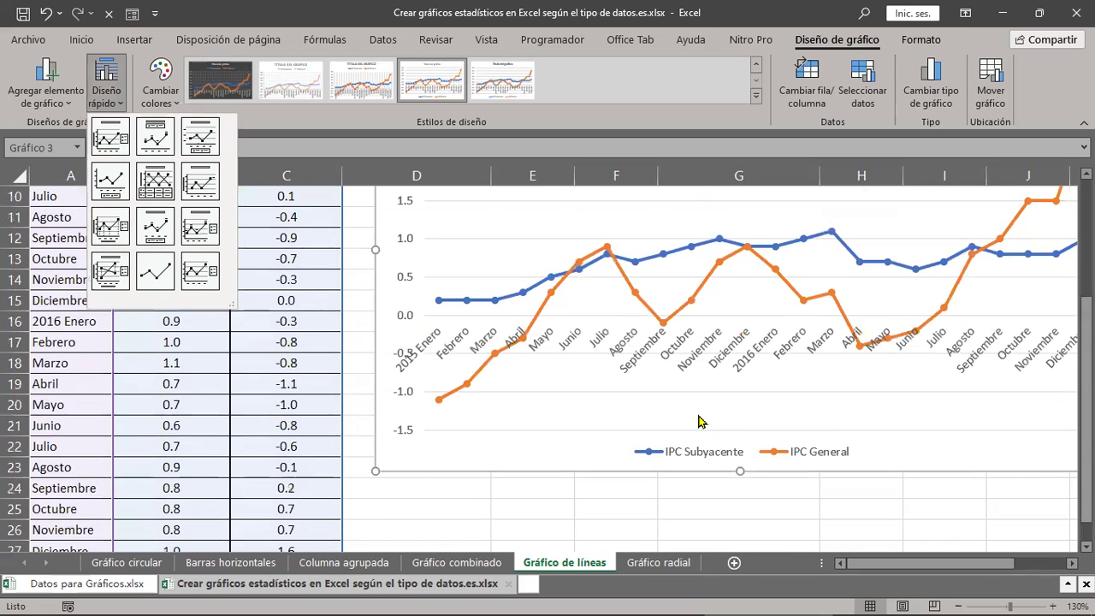
pyautogui.click(959, 598)
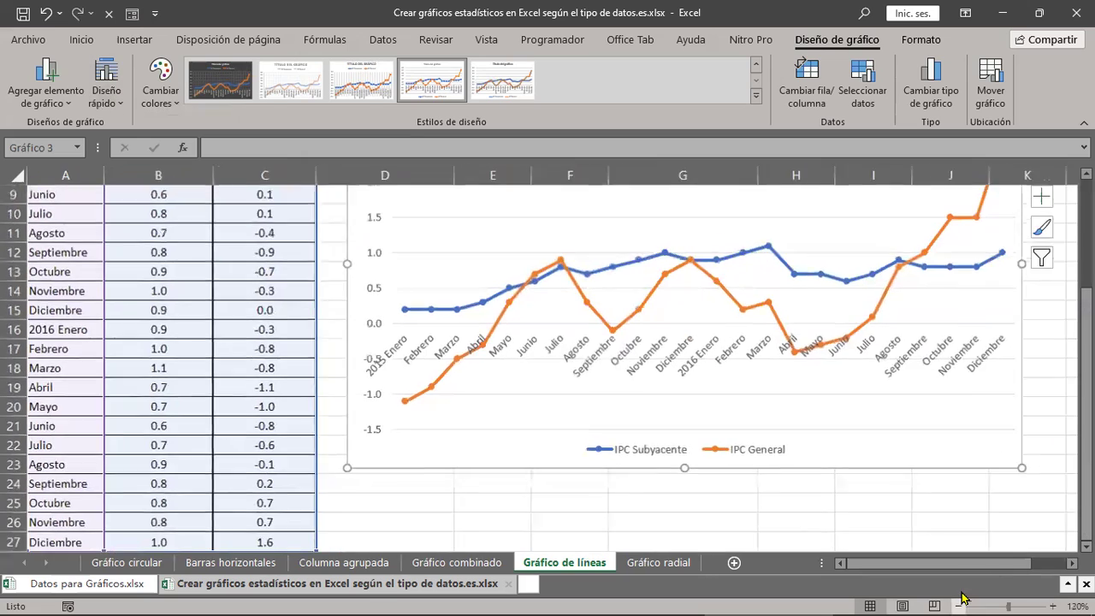
pyautogui.click(959, 599)
pyautogui.click(959, 599)
pyautogui.scroll(2, 783, 462)
pyautogui.scroll(-1, 781, 458)
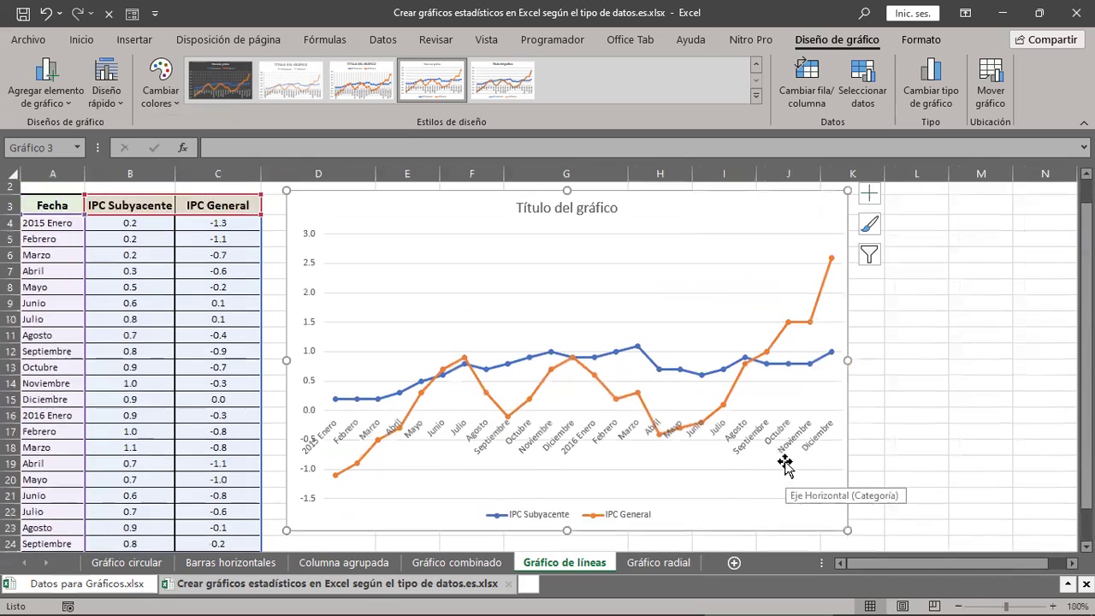
# Apply quick layout Diseño 5, adding a monthly data table and a vertical axis title
pyautogui.click(106, 90)
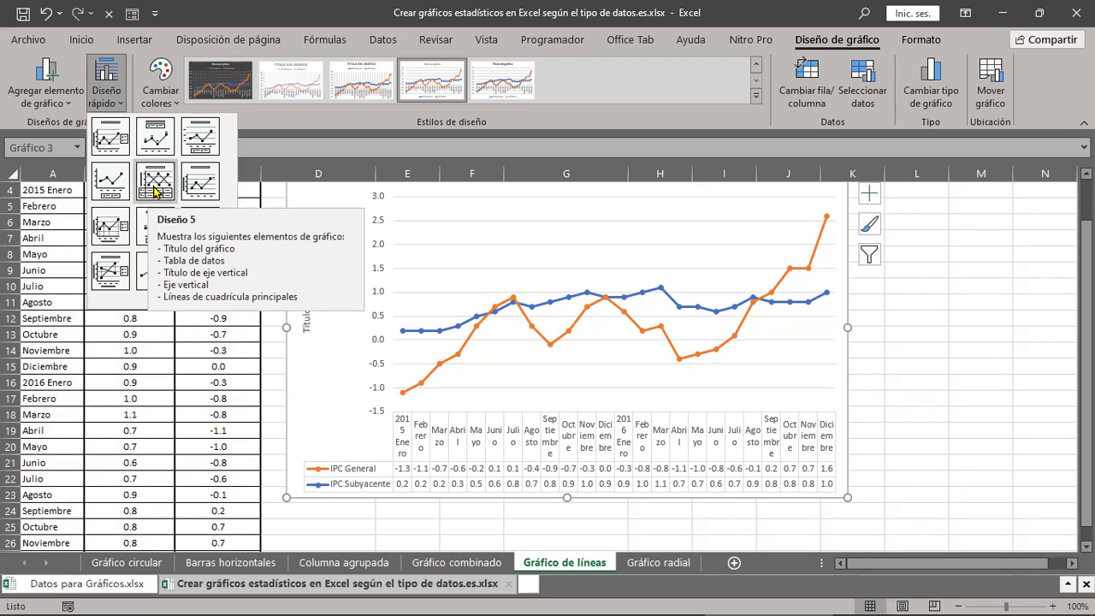
pyautogui.click(155, 190)
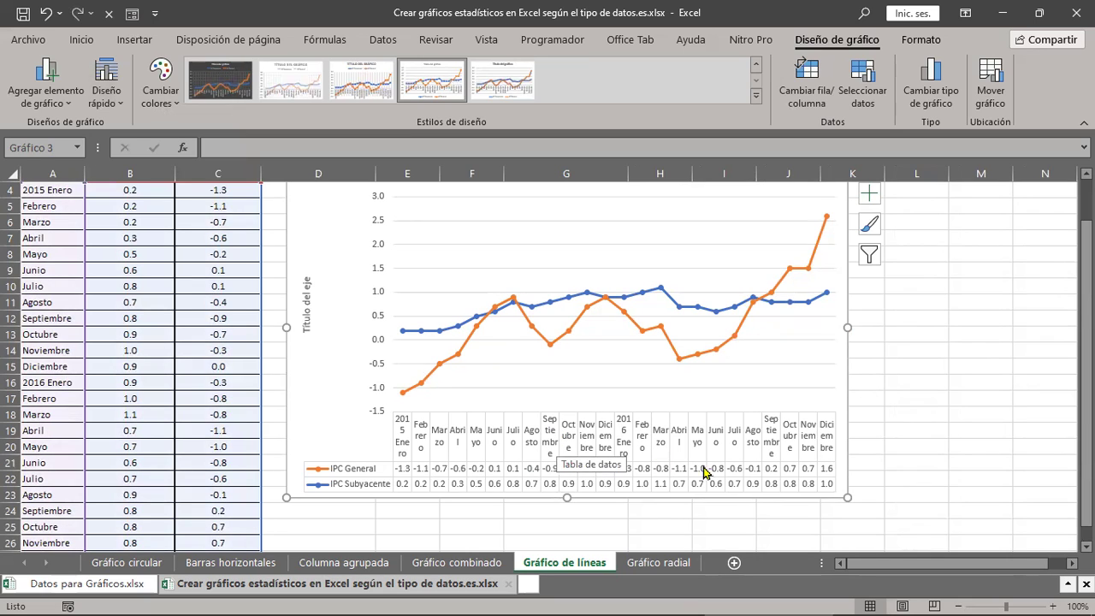
pyautogui.scroll(-3, 877, 460)
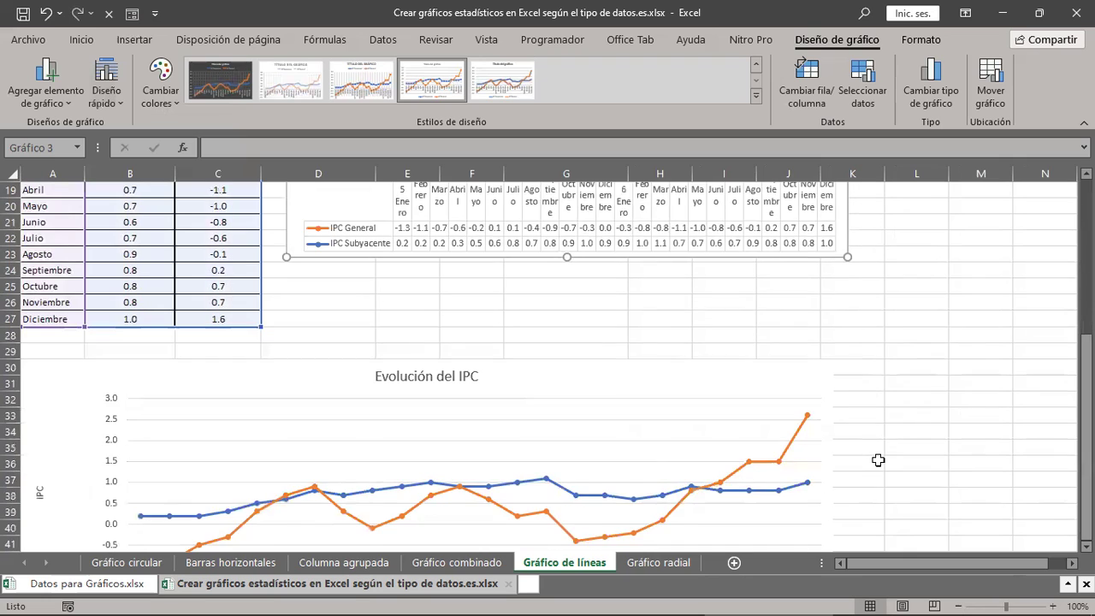
# Zoom the sheet in to 140% so the chart's data table is readable
pyautogui.click(1052, 596)
pyautogui.click(1052, 596)
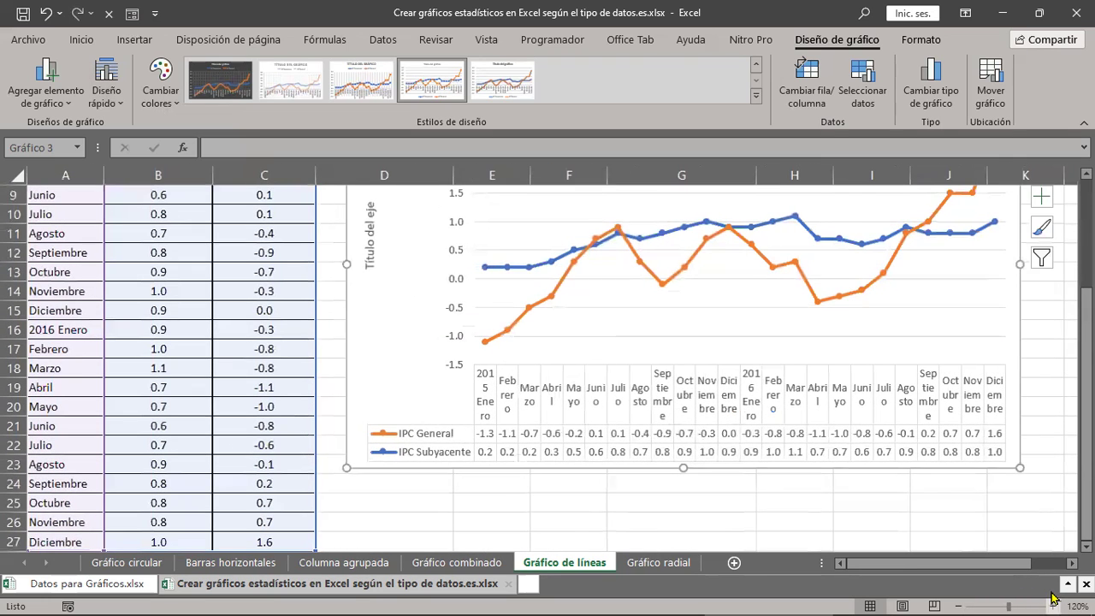
pyautogui.click(1052, 596)
pyautogui.click(1052, 596)
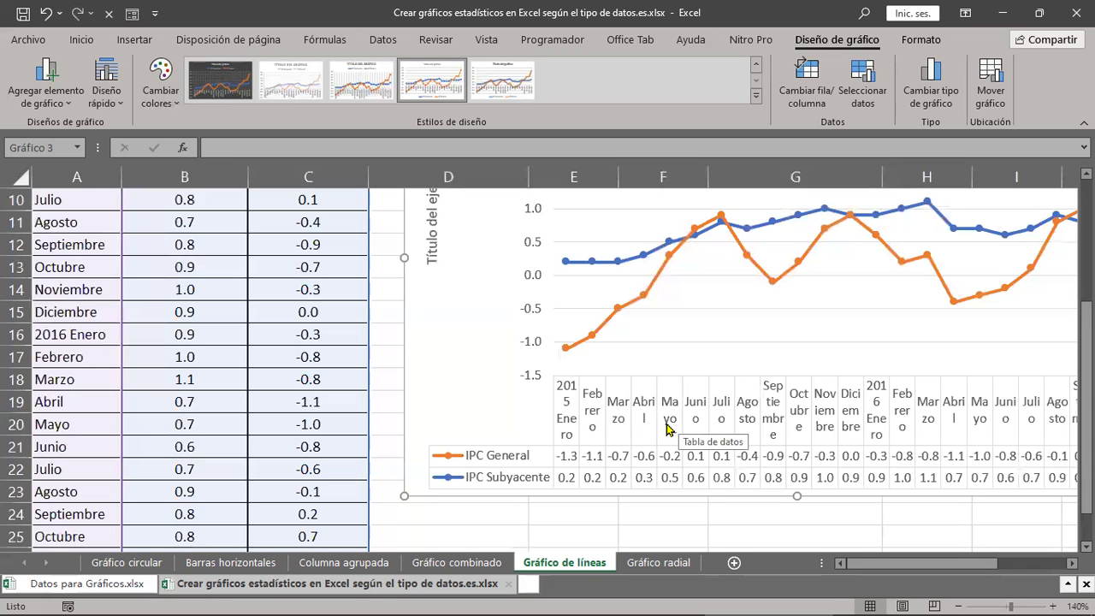
# Stretch the chart's right edge to about column U so month names like Septiembre fit on one line
pyautogui.moveTo(872, 563); pyautogui.dragTo(932, 586)
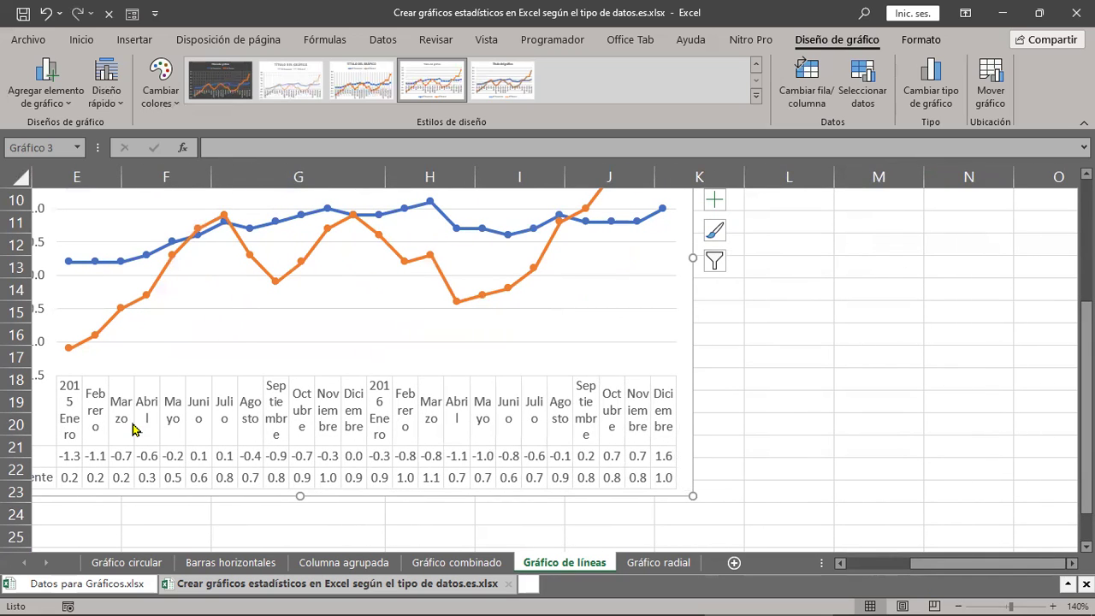
pyautogui.scroll(2, 745, 488)
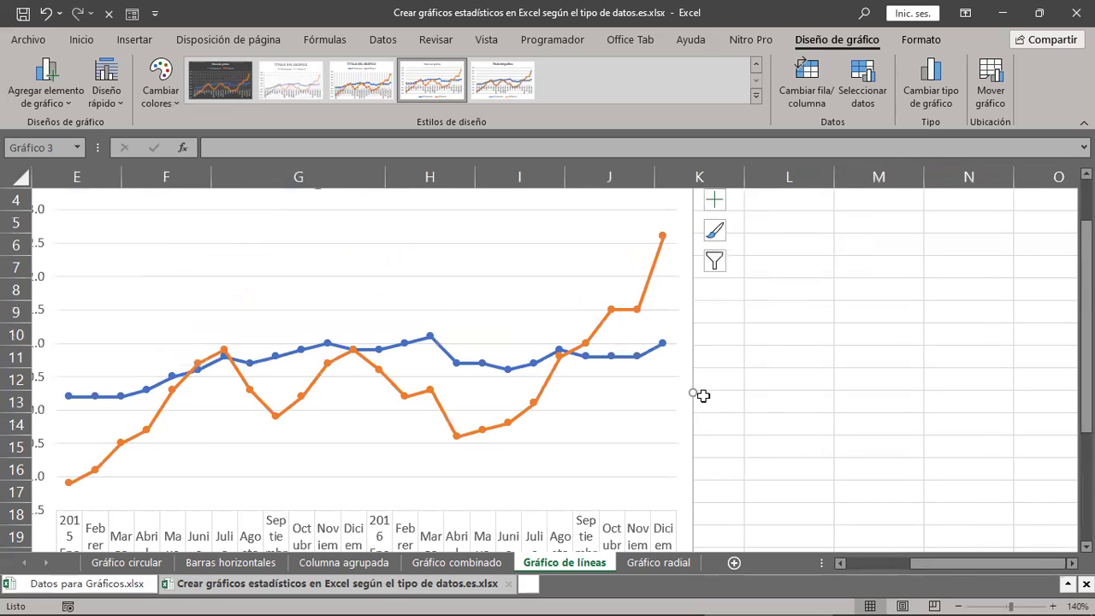
pyautogui.moveTo(693, 391); pyautogui.dragTo(1070, 389)
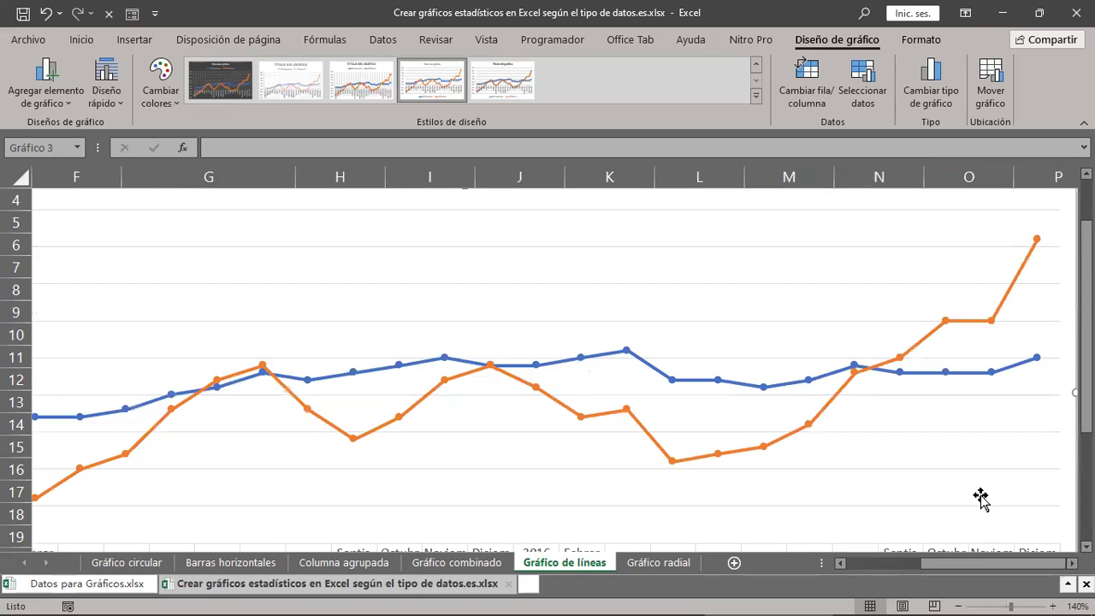
pyautogui.scroll(-3, 979, 496)
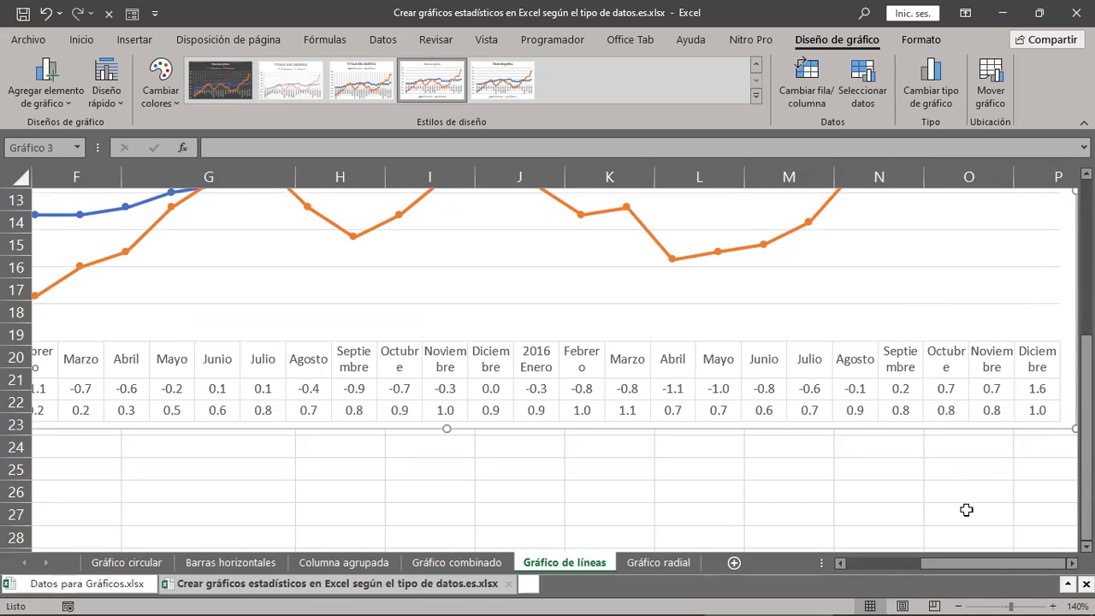
pyautogui.moveTo(952, 564); pyautogui.dragTo(890, 575)
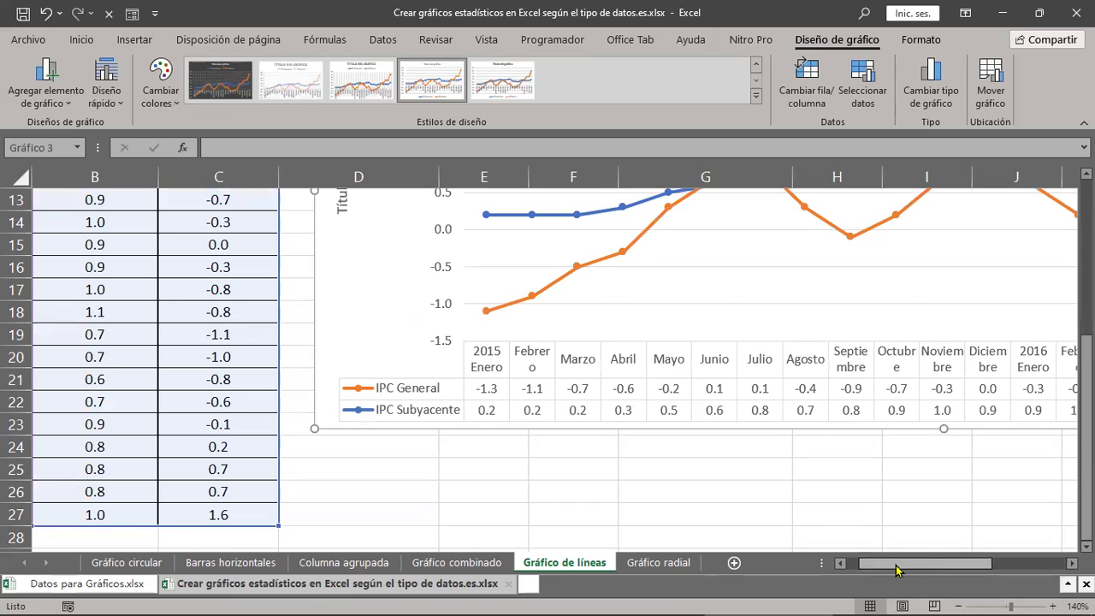
pyautogui.moveTo(896, 570); pyautogui.dragTo(973, 514)
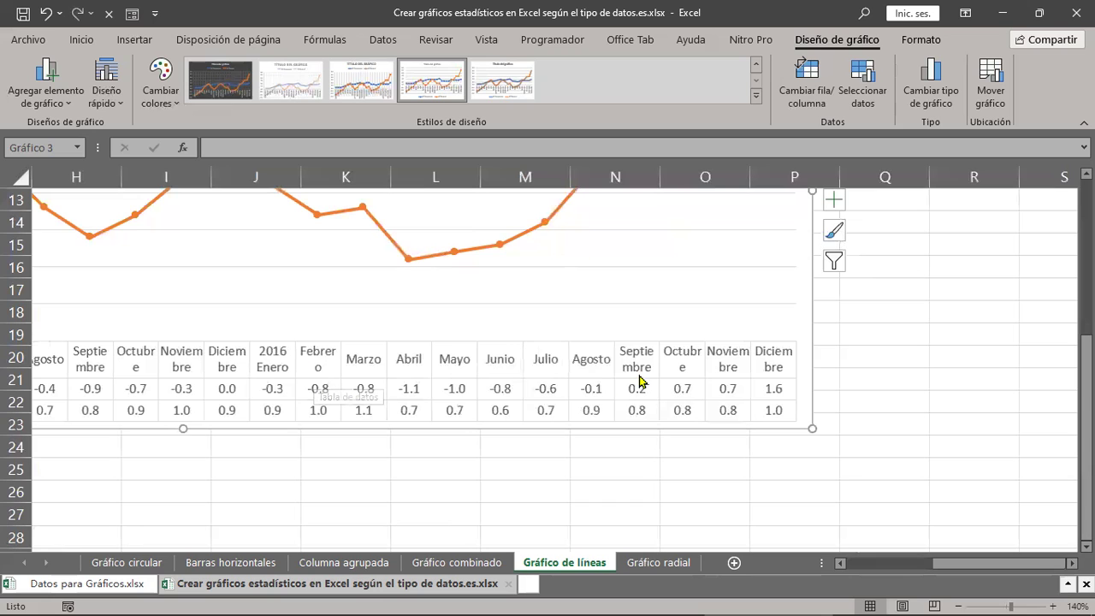
pyautogui.scroll(4, 697, 381)
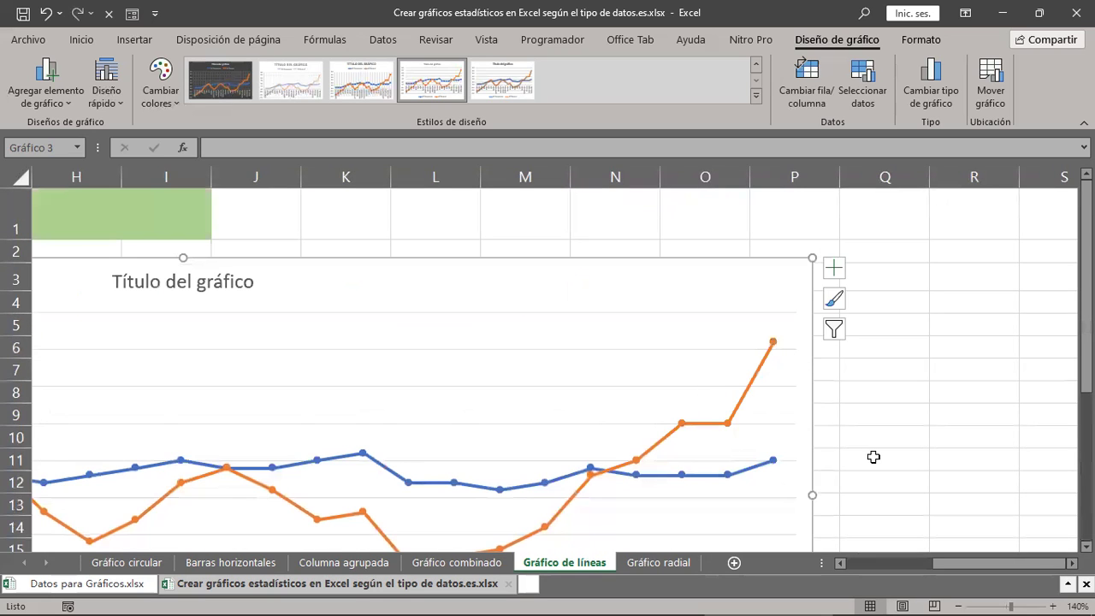
pyautogui.scroll(-2, 859, 397)
pyautogui.moveTo(813, 328); pyautogui.dragTo(1036, 357)
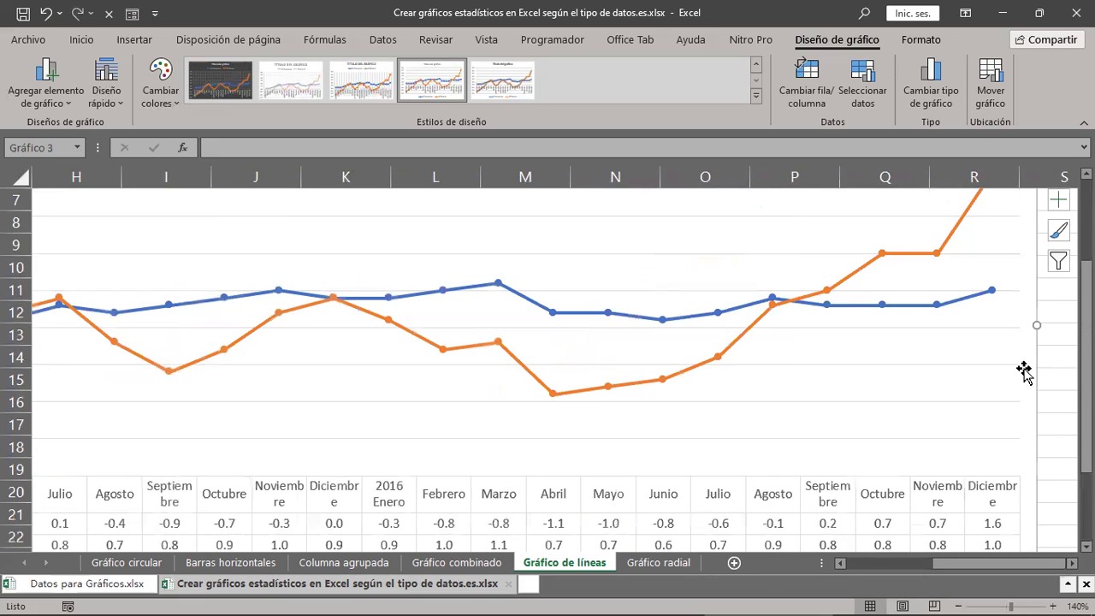
pyautogui.moveTo(955, 564); pyautogui.dragTo(955, 567)
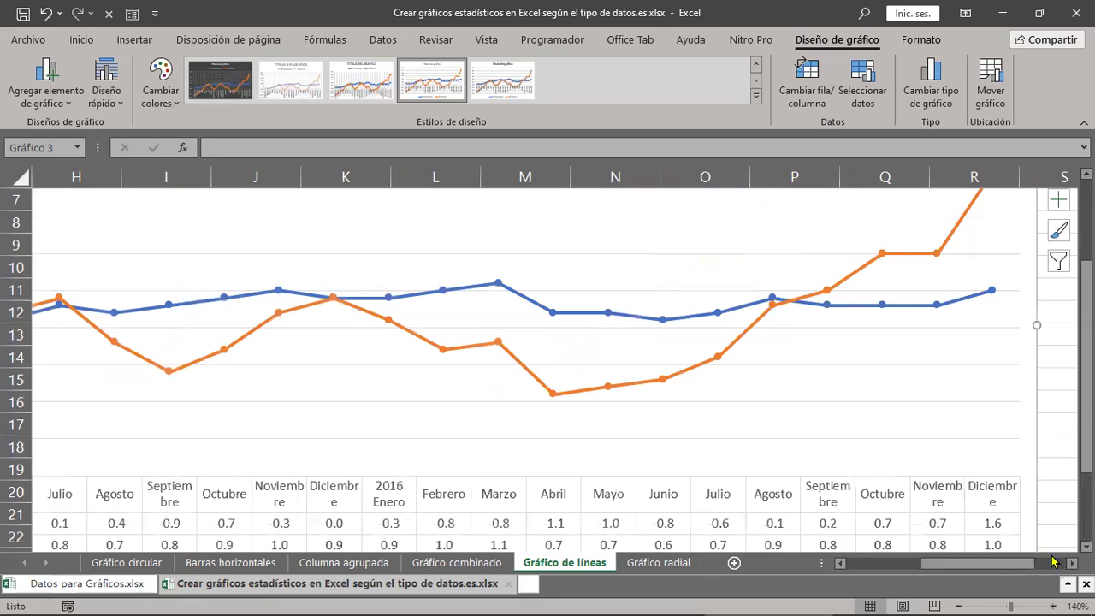
pyautogui.hscroll(3, 844, 350)
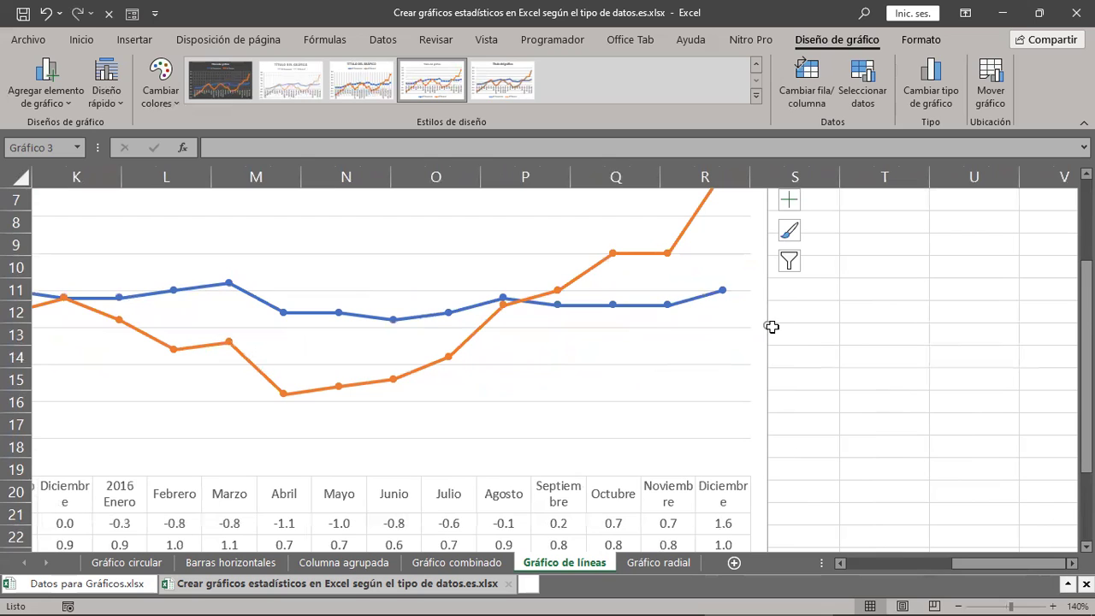
pyautogui.moveTo(765, 324)
pyautogui.mouseDown()
pyautogui.moveTo(956, 359)
pyautogui.moveTo(1068, 325)
pyautogui.mouseUp()
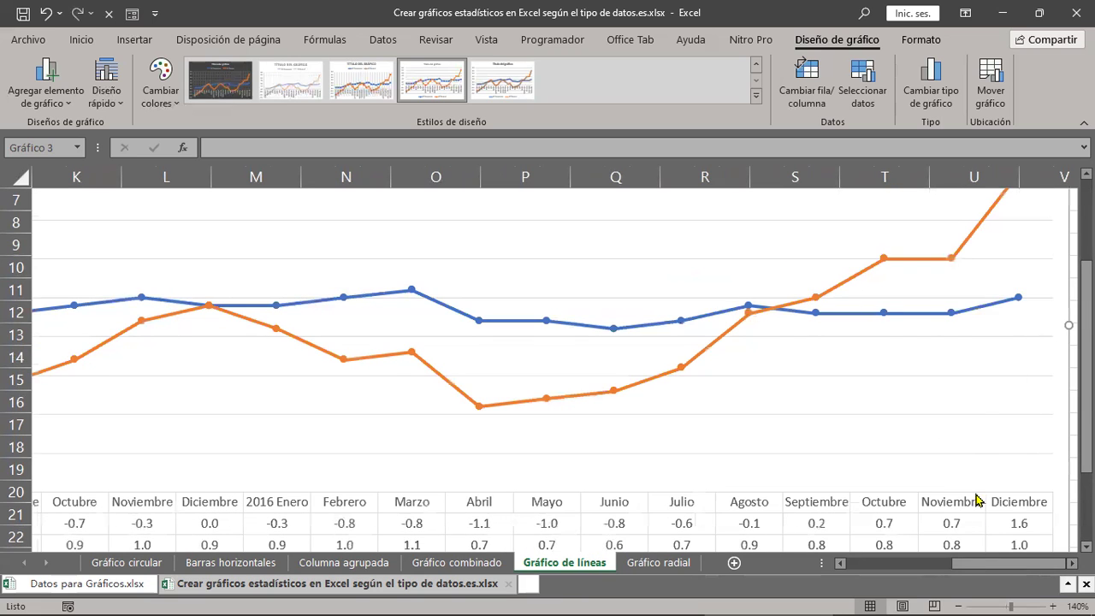
pyautogui.scroll(-2, 881, 461)
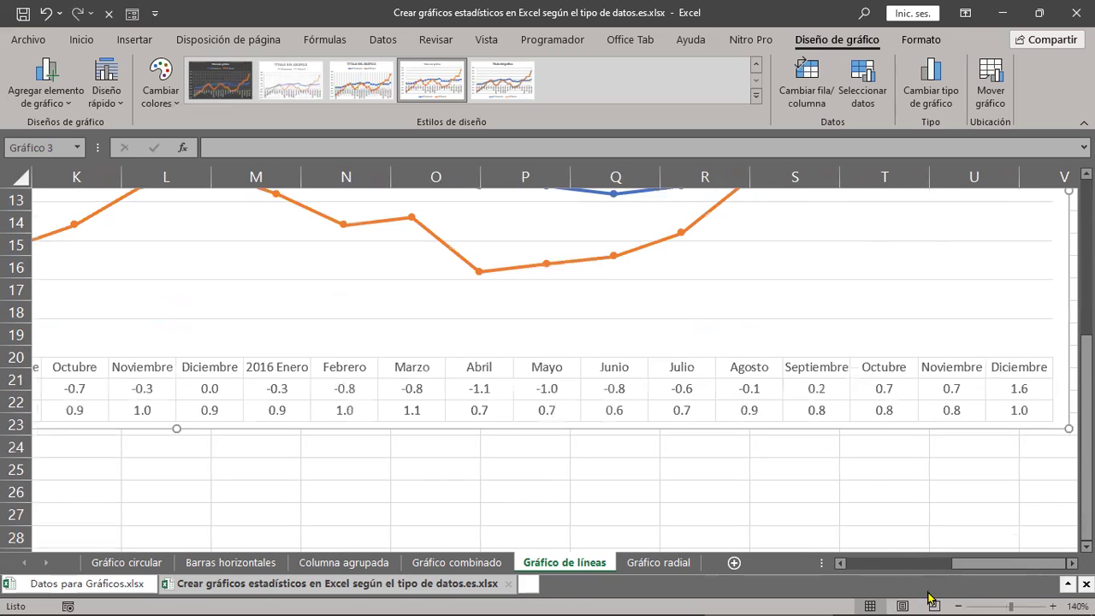
pyautogui.click(958, 604)
pyautogui.click(959, 605)
pyautogui.click(959, 605)
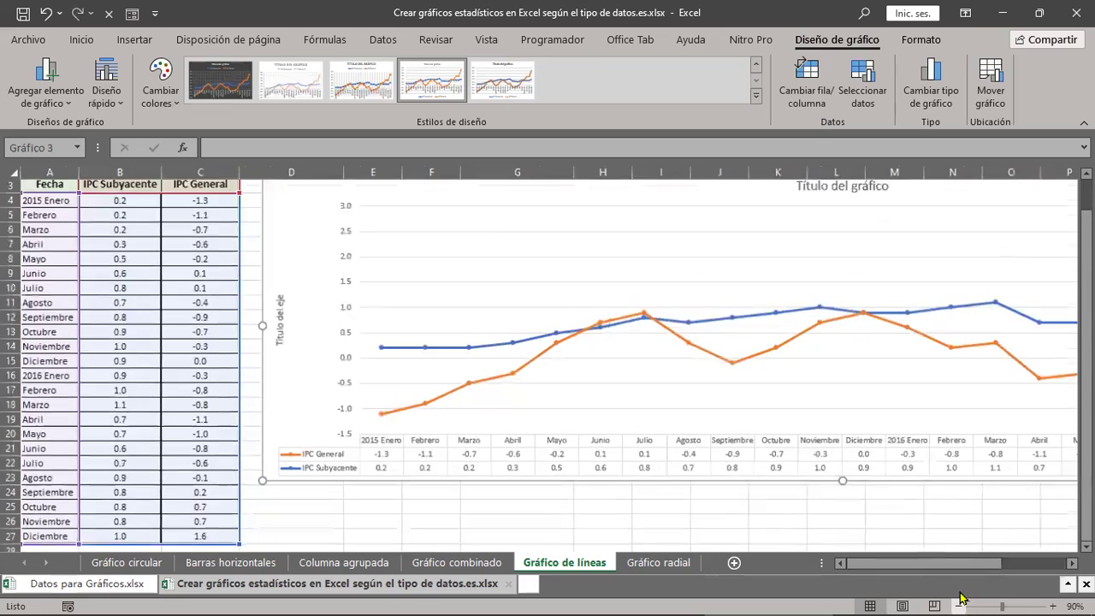
pyautogui.scroll(-5, 788, 482)
pyautogui.scroll(-2, 788, 482)
pyautogui.scroll(-1, 788, 483)
pyautogui.scroll(-2, 788, 483)
pyautogui.scroll(-1, 787, 484)
pyautogui.scroll(5, 788, 484)
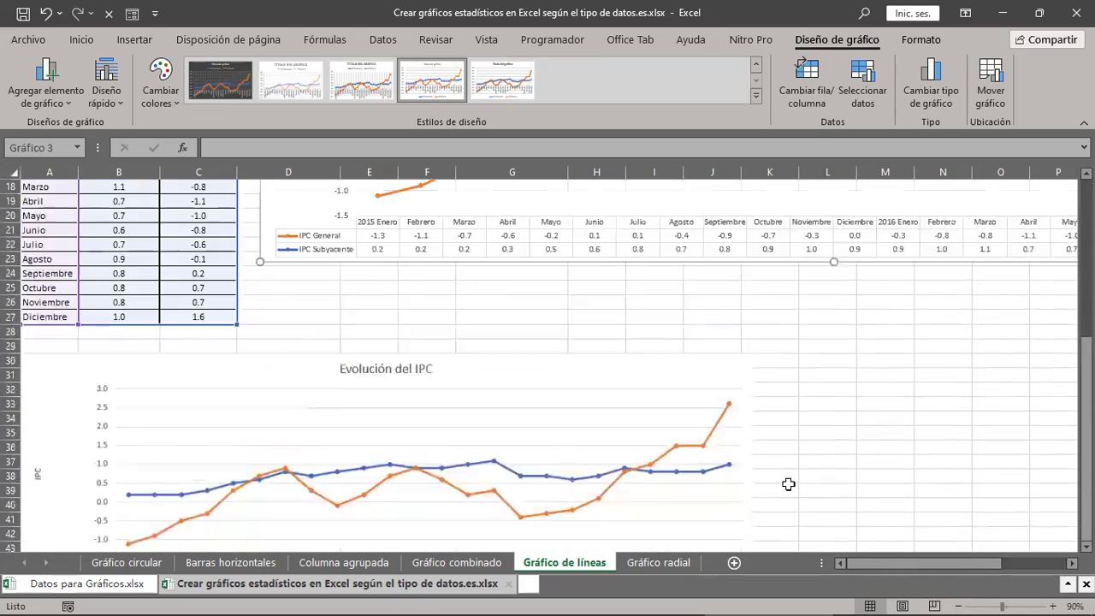
pyautogui.scroll(3, 788, 484)
pyautogui.scroll(3, 788, 484)
pyautogui.moveTo(885, 564)
pyautogui.mouseDown()
pyautogui.moveTo(971, 568)
pyautogui.moveTo(838, 579)
pyautogui.mouseUp()
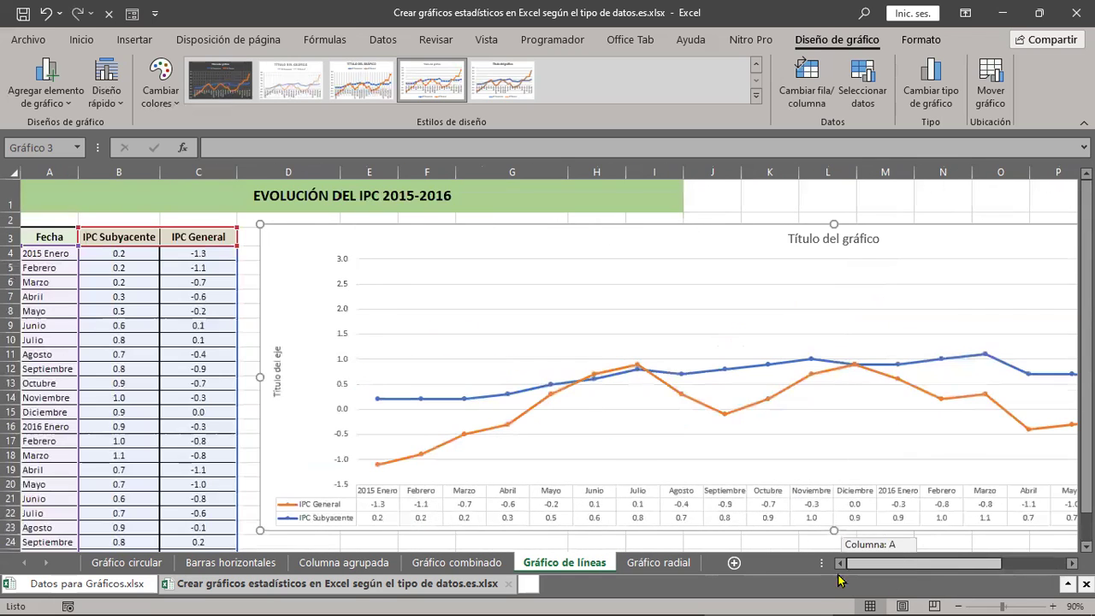
pyautogui.scroll(-5, 781, 442)
pyautogui.scroll(-3, 778, 442)
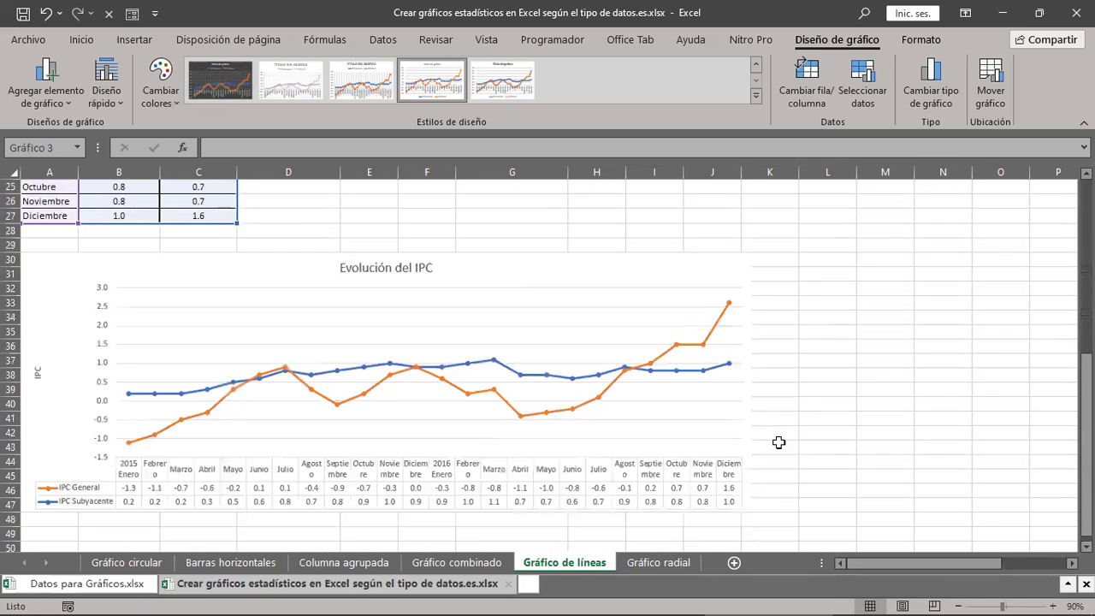